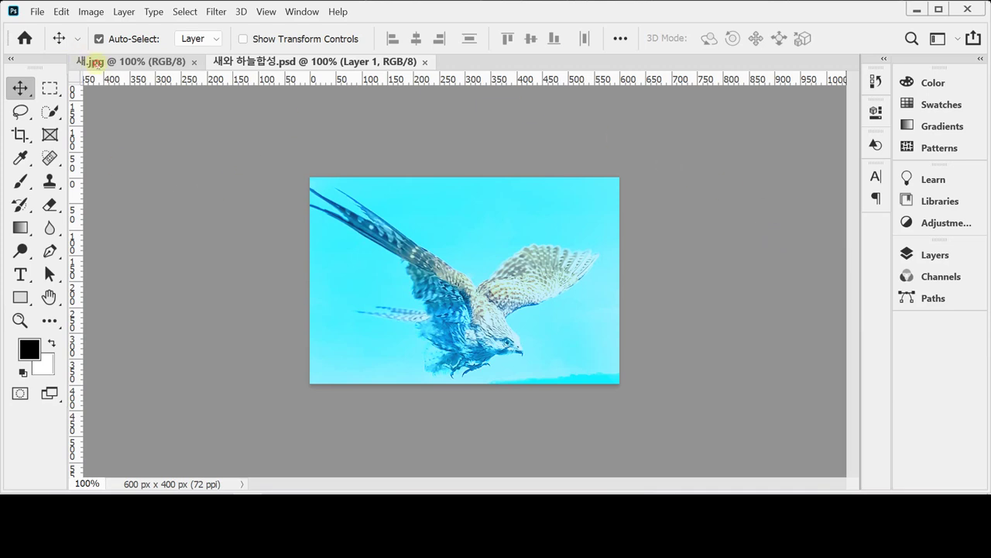
Start a new document and set its size to 600 pixels wide by 400 pixels high
{"action": "left_click", "coordinate": [92, 64]}
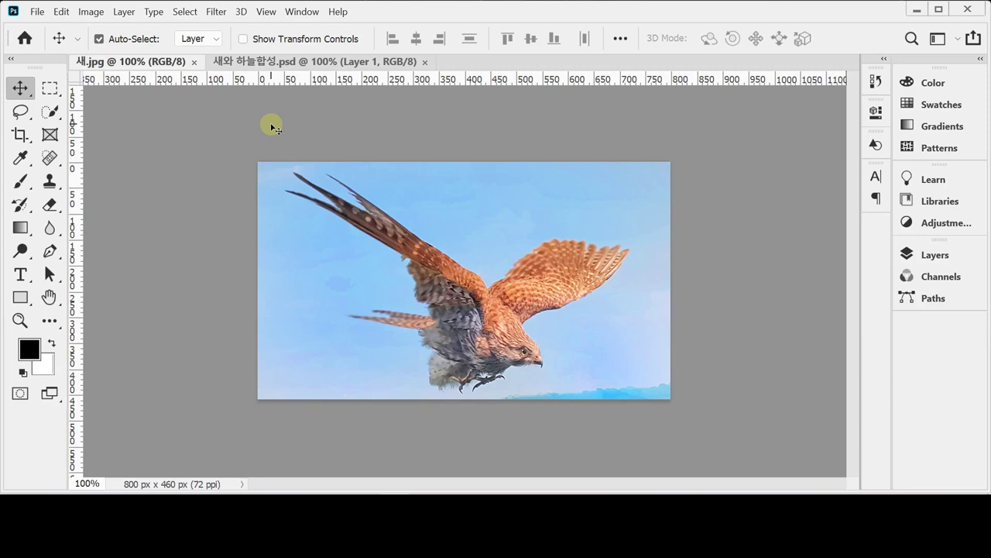
{"action": "key", "text": "ctrl+n"}
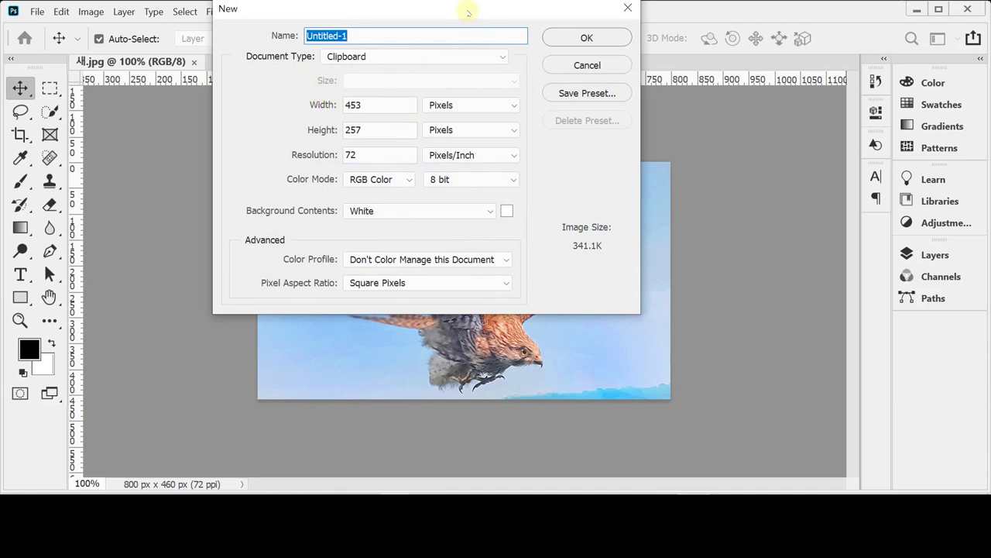
{"action": "left_click_drag", "start_coordinate": [467, 12], "coordinate": [483, 49]}
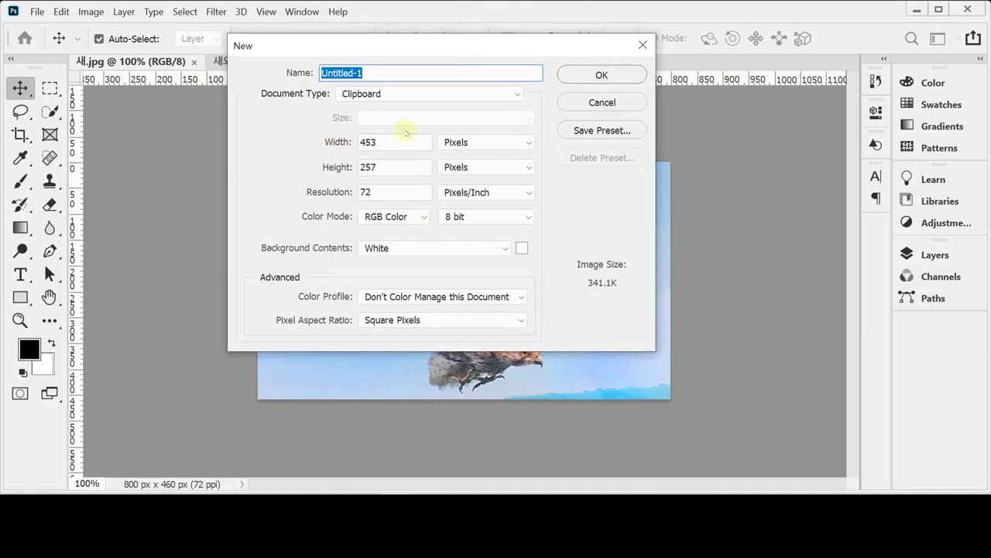
{"action": "left_click", "coordinate": [488, 143]}
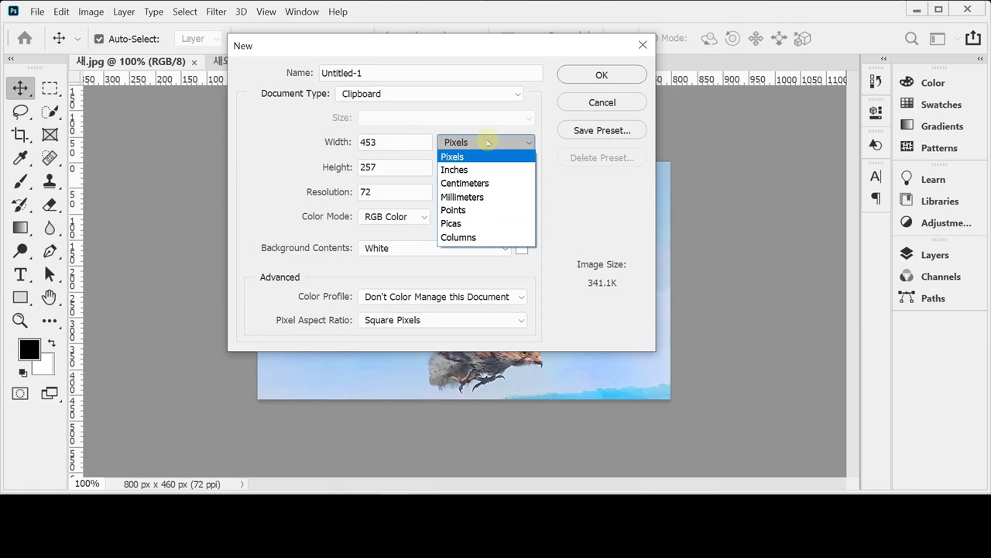
{"action": "left_click", "coordinate": [483, 157]}
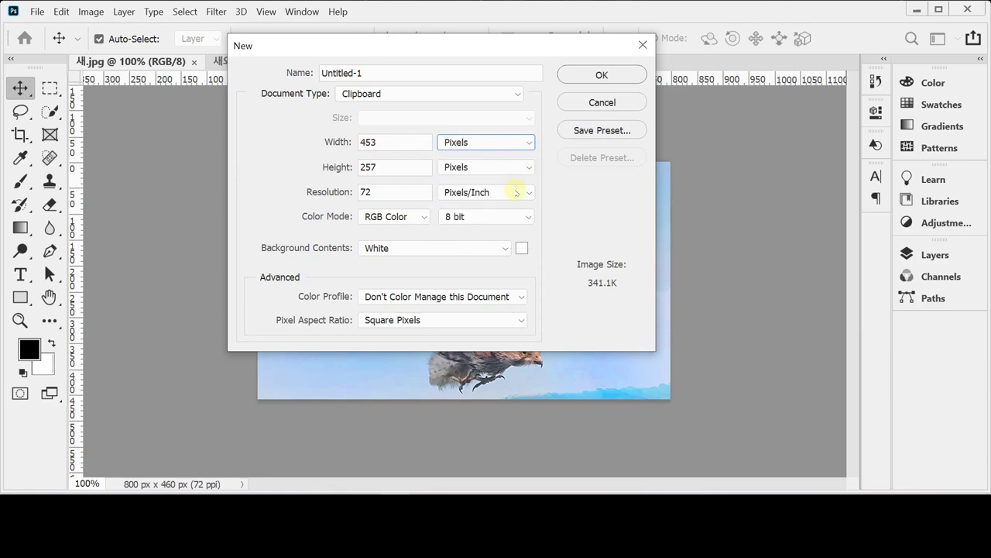
{"action": "double_click", "coordinate": [405, 142]}
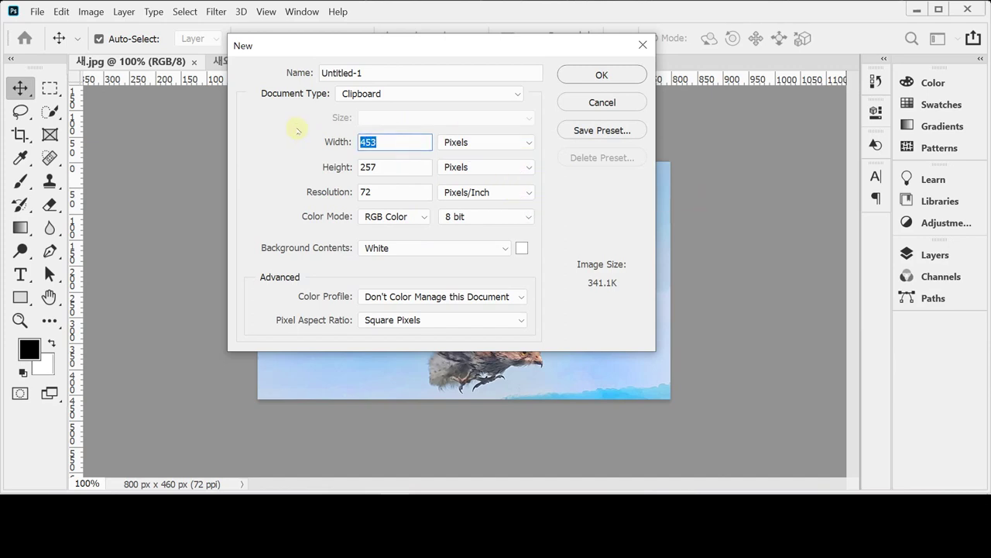
{"action": "type", "text": "60"}
{"action": "key", "text": "Tab"}
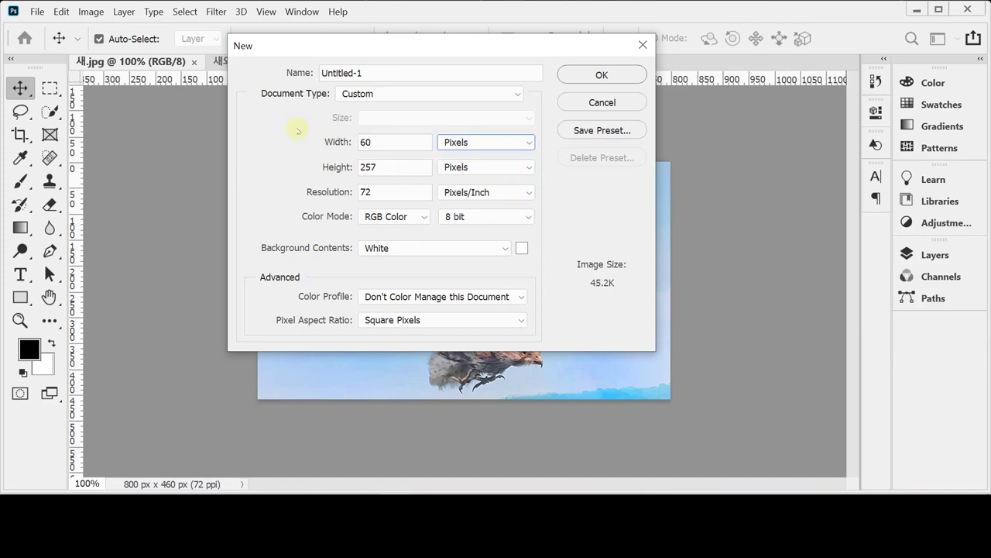
{"action": "key", "text": "shift+Tab"}
{"action": "type", "text": "600"}
{"action": "key", "text": "Tab"}
{"action": "key", "text": "Tab"}
{"action": "type", "text": "400"}
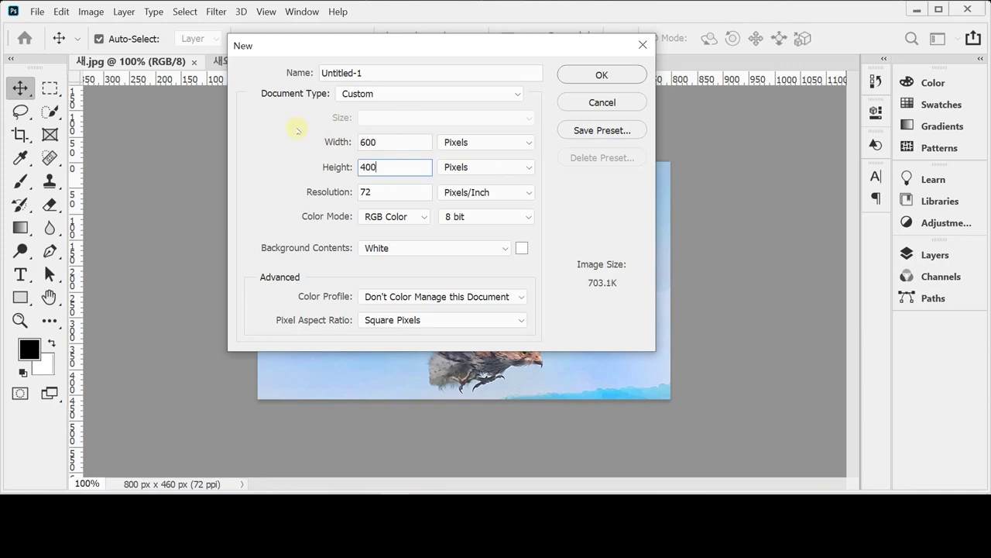
Create the document with a resolution of 72 pixels/inch, RGB Color, 8 bit and White background contents
{"action": "key", "text": "Tab"}
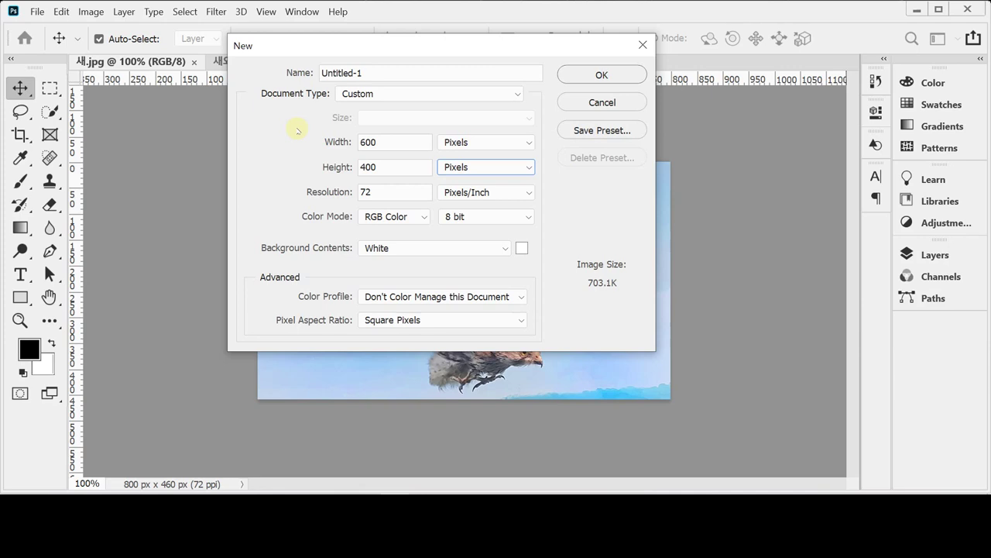
{"action": "key", "text": "Tab"}
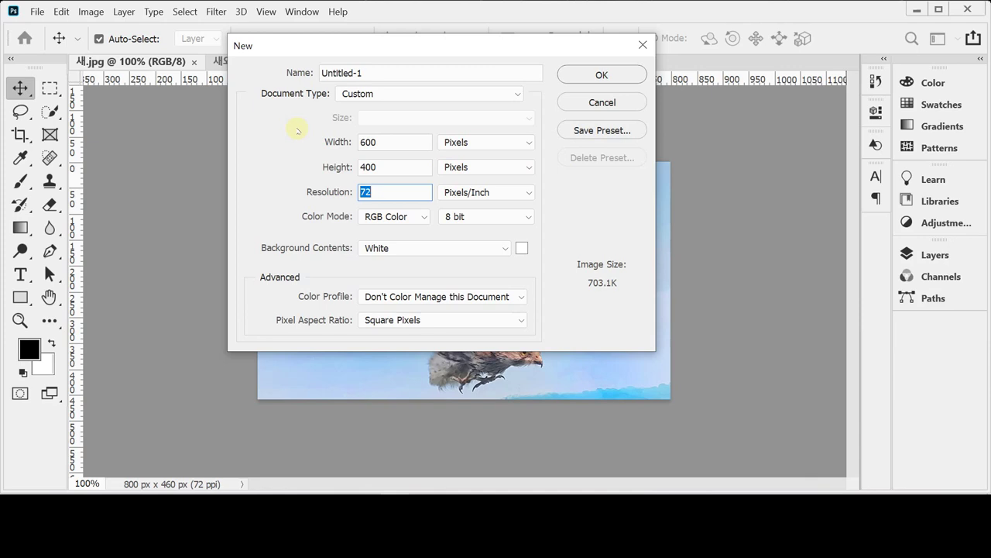
{"action": "key", "text": "Tab"}
{"action": "key", "text": "Tab"}
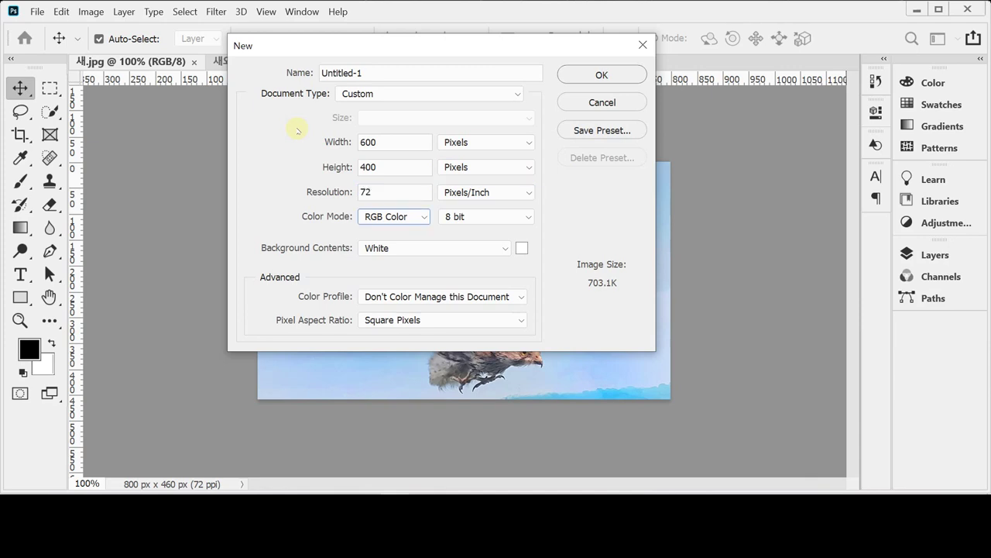
{"action": "key", "text": "Tab"}
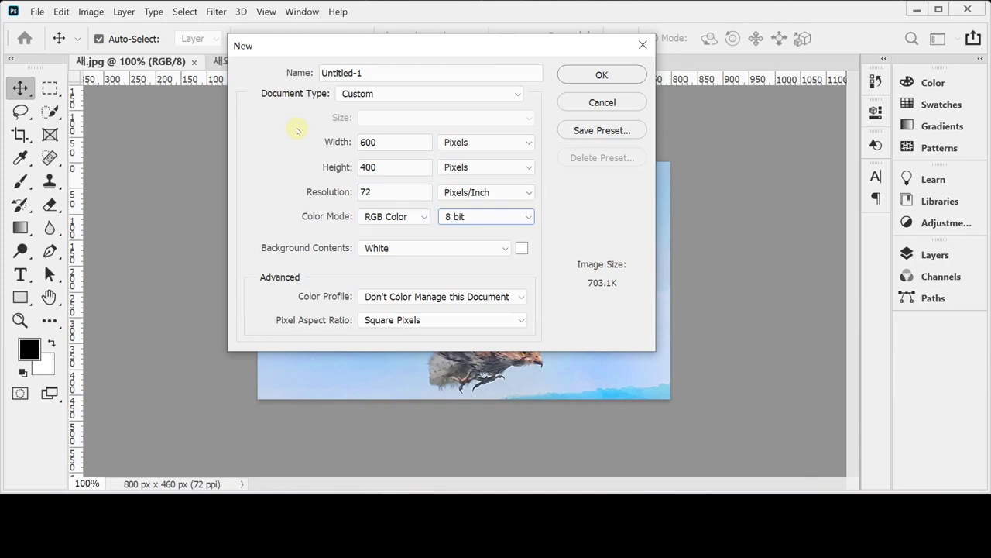
{"action": "key", "text": "Tab"}
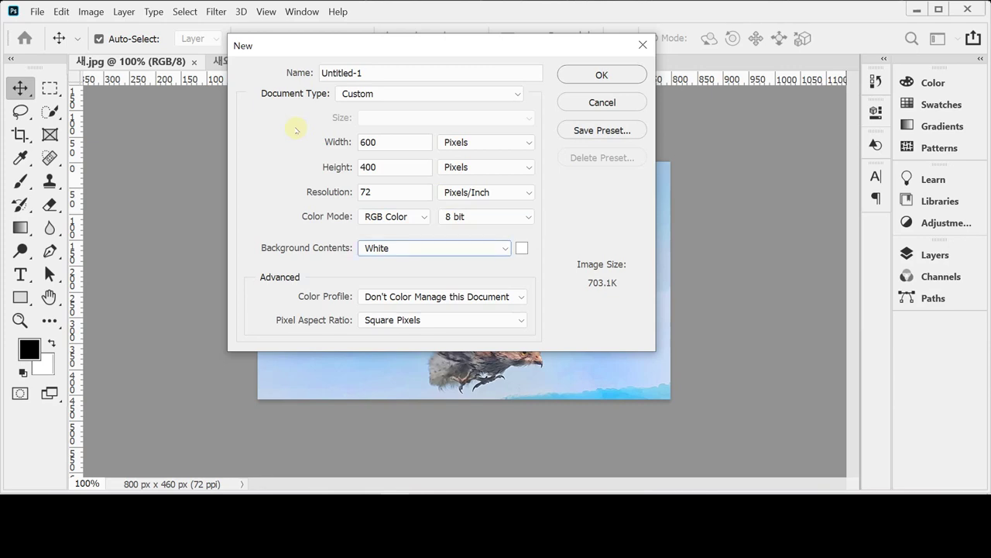
{"action": "key", "text": "Escape"}
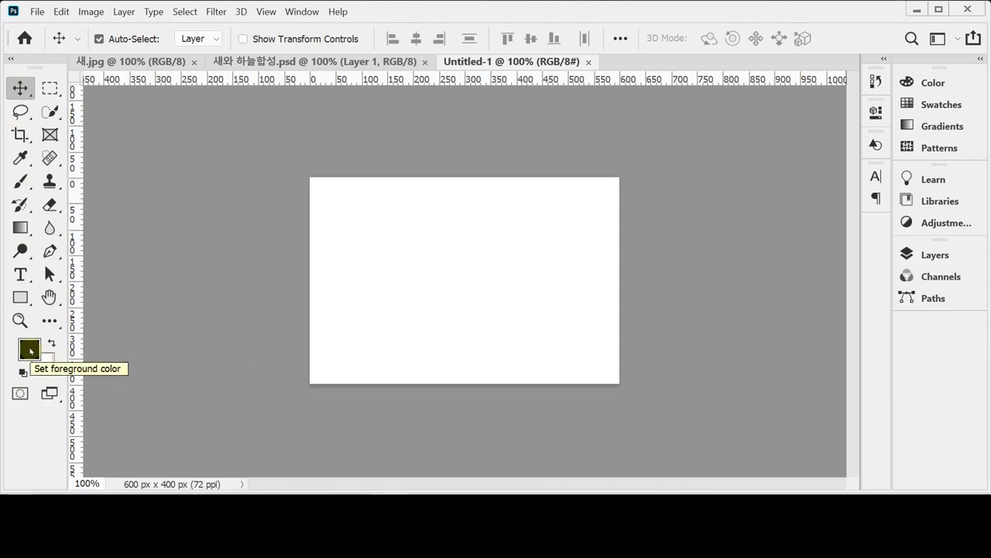
Set the foreground color to #3cf and fill the blank canvas with it
{"action": "left_click", "coordinate": [29, 350]}
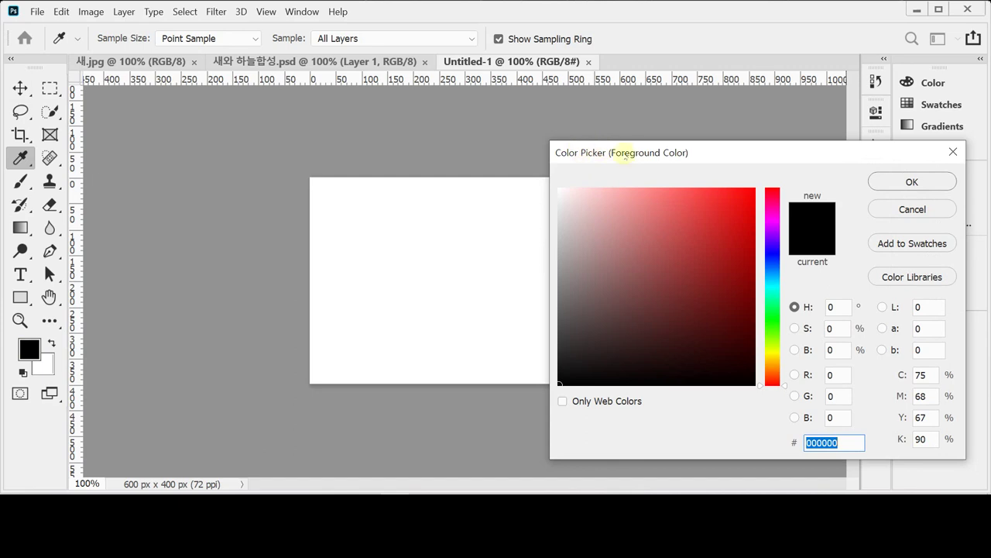
{"action": "left_click_drag", "start_coordinate": [624, 153], "coordinate": [580, 119]}
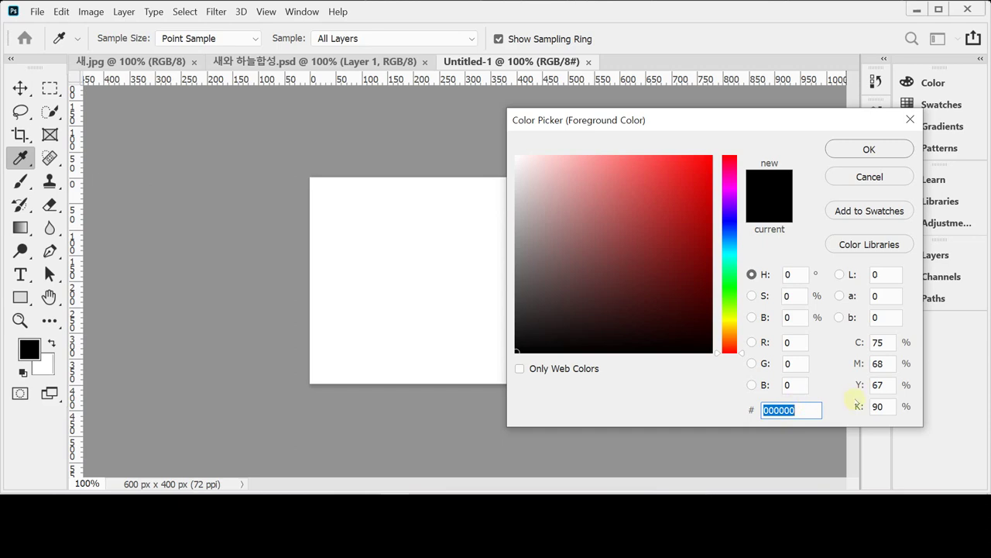
{"action": "type", "text": "3"}
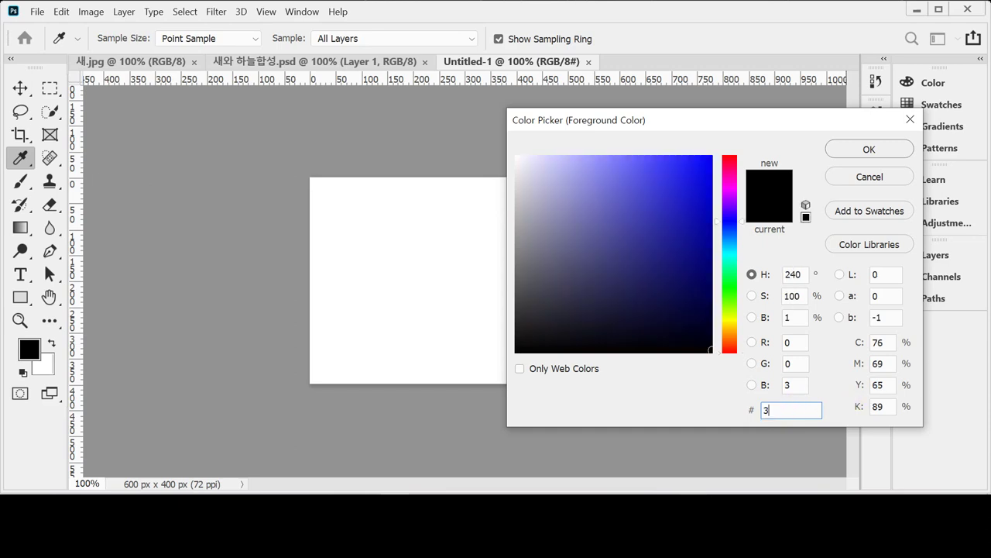
{"action": "type", "text": "cf"}
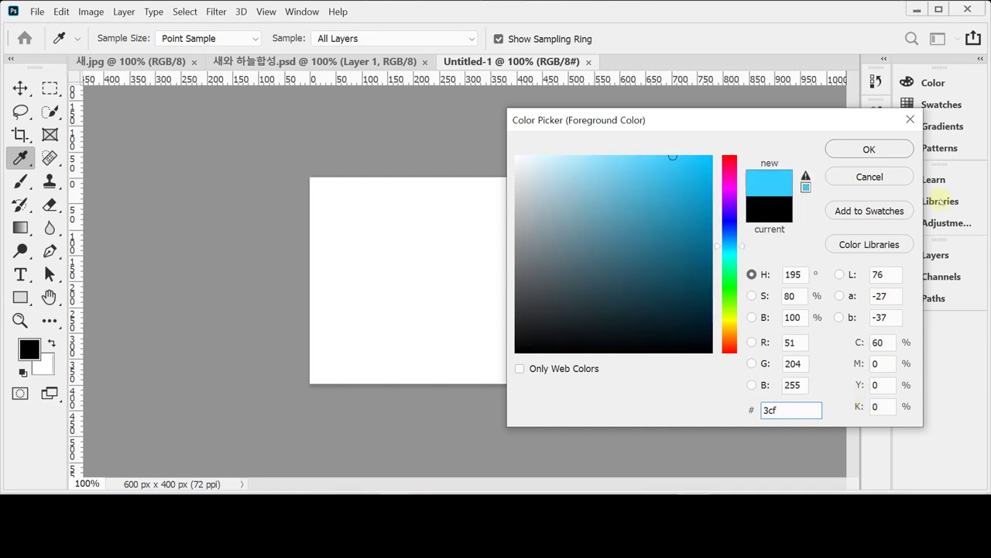
{"action": "left_click", "coordinate": [852, 149]}
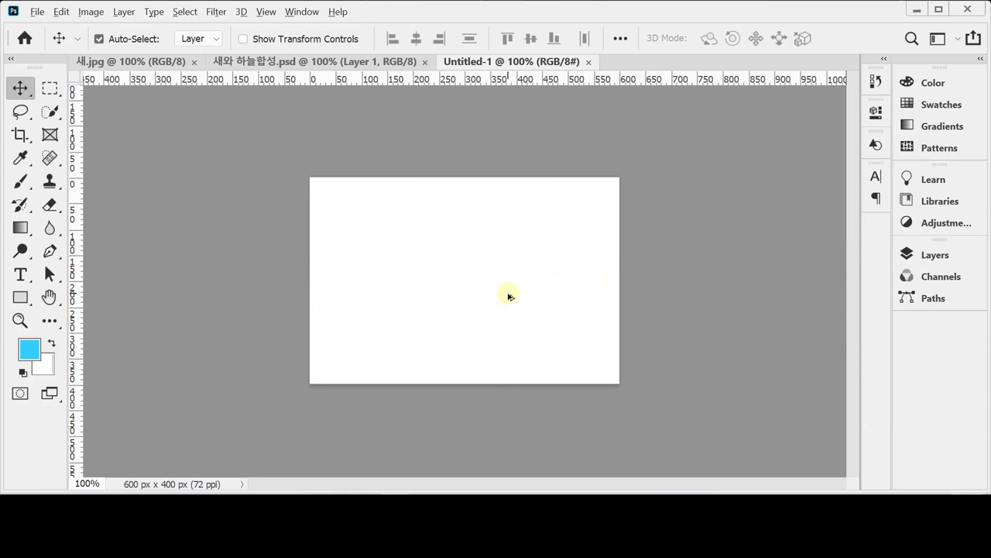
{"action": "key", "text": "alt+BackSpace"}
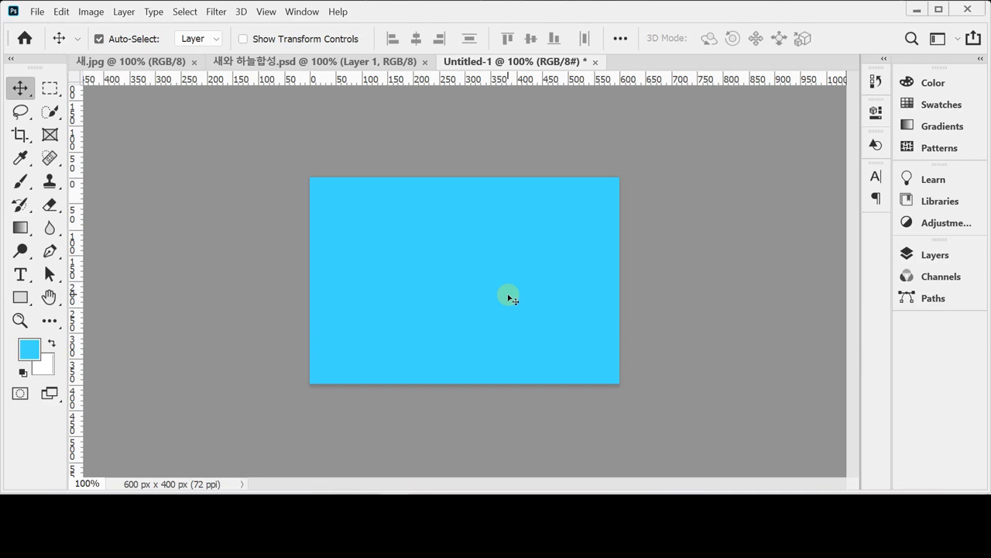
Fill the canvas with the white background color, set the background color to red #eb4141 and fill with that
{"action": "key", "text": "ctrl+BackSpace"}
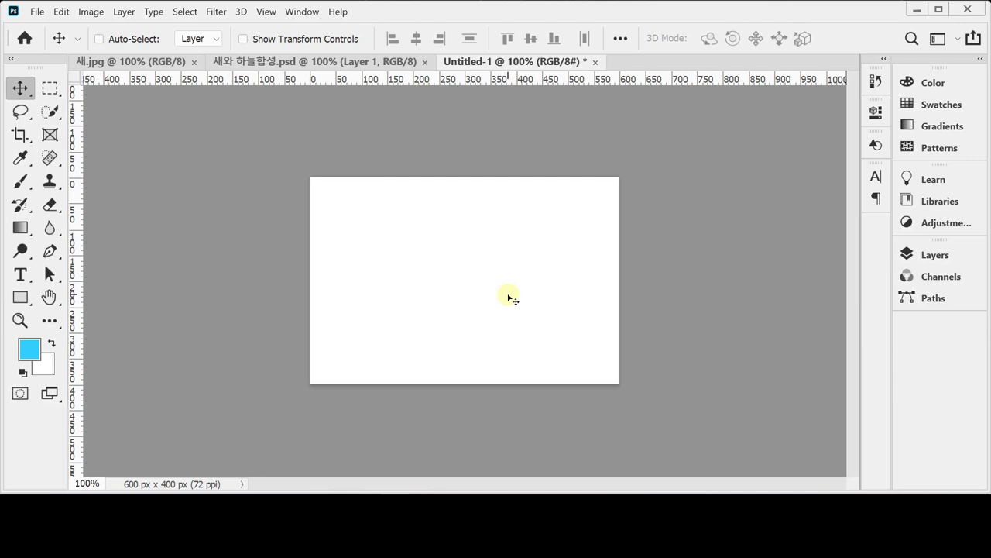
{"action": "left_click", "coordinate": [43, 370]}
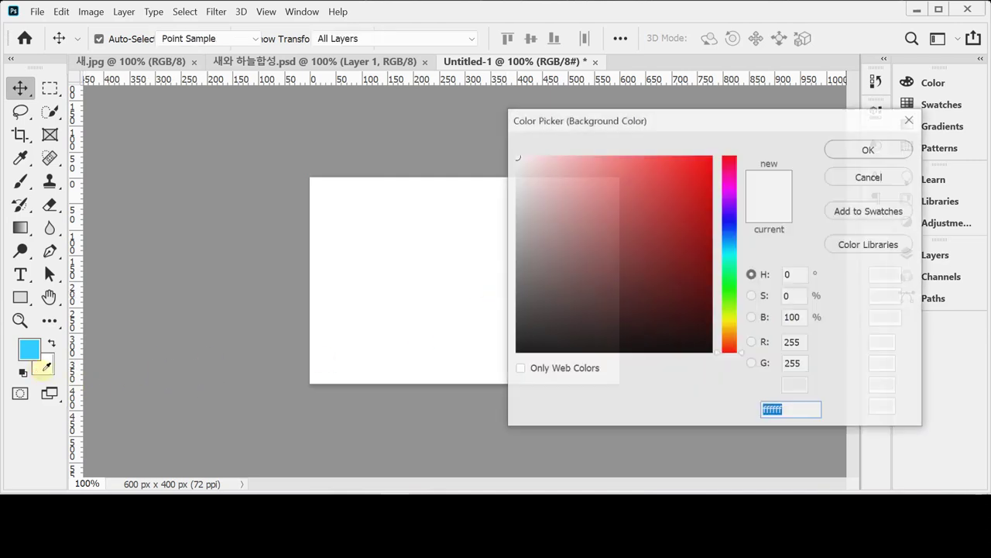
{"action": "left_click", "coordinate": [657, 168]}
{"action": "left_click", "coordinate": [868, 149]}
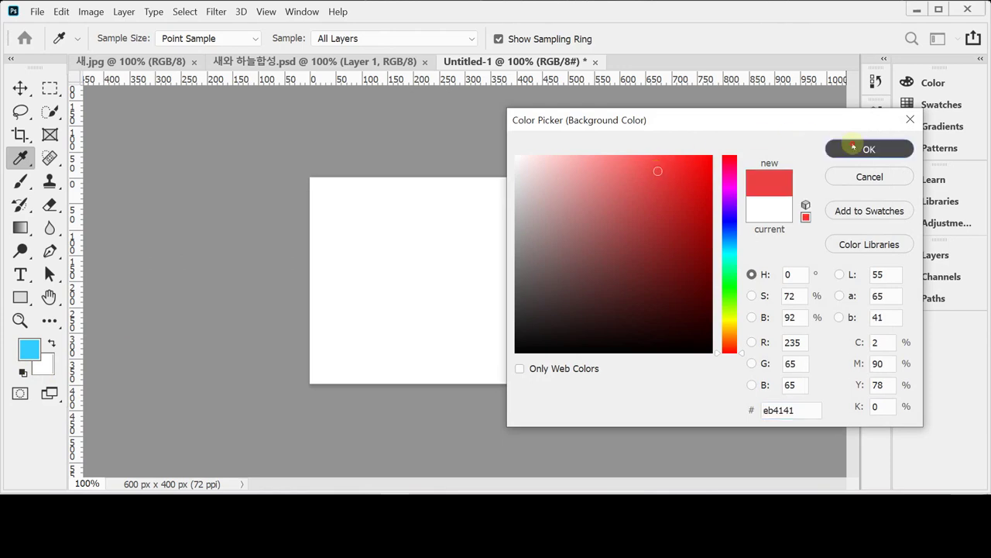
{"action": "key", "text": "ctrl+BackSpace"}
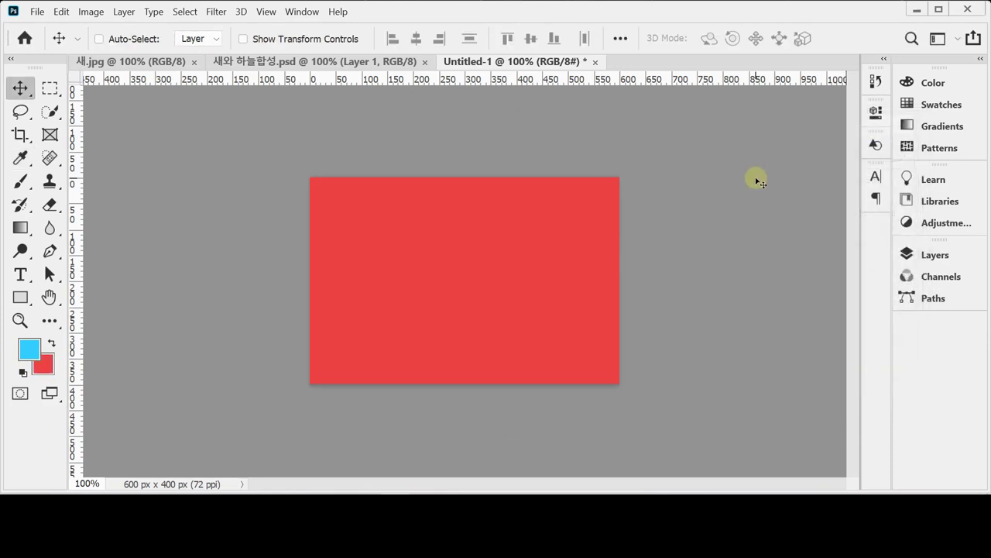
Refill the canvas alternately with the foreground and background colors, ending on the foreground blue
{"action": "key", "text": "alt+BackSpace"}
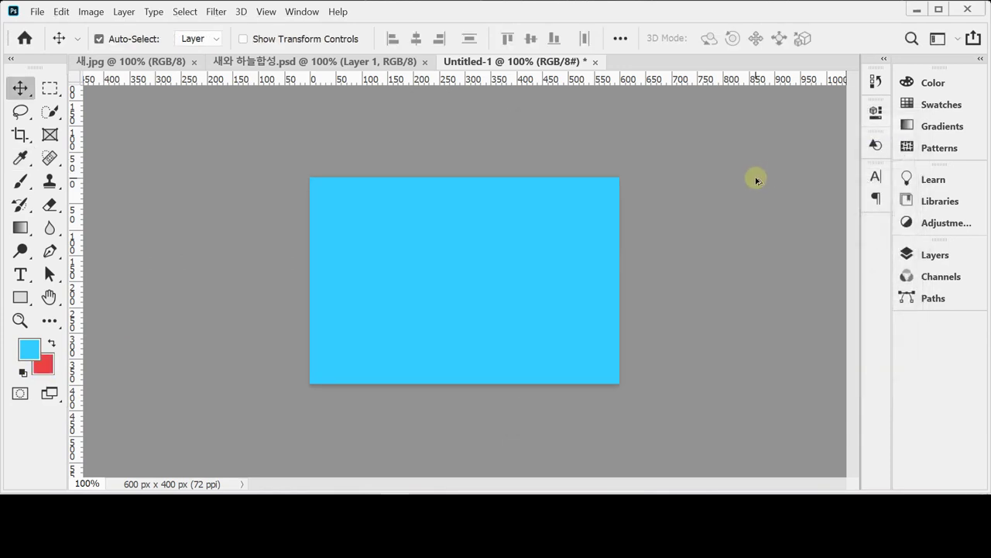
{"action": "key", "text": "ctrl+BackSpace"}
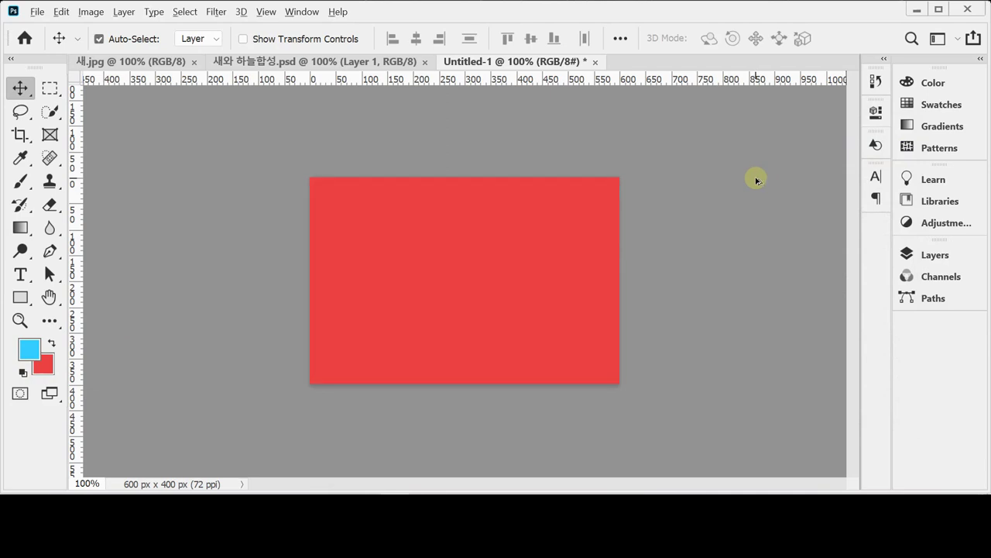
{"action": "key", "text": "alt+BackSpace"}
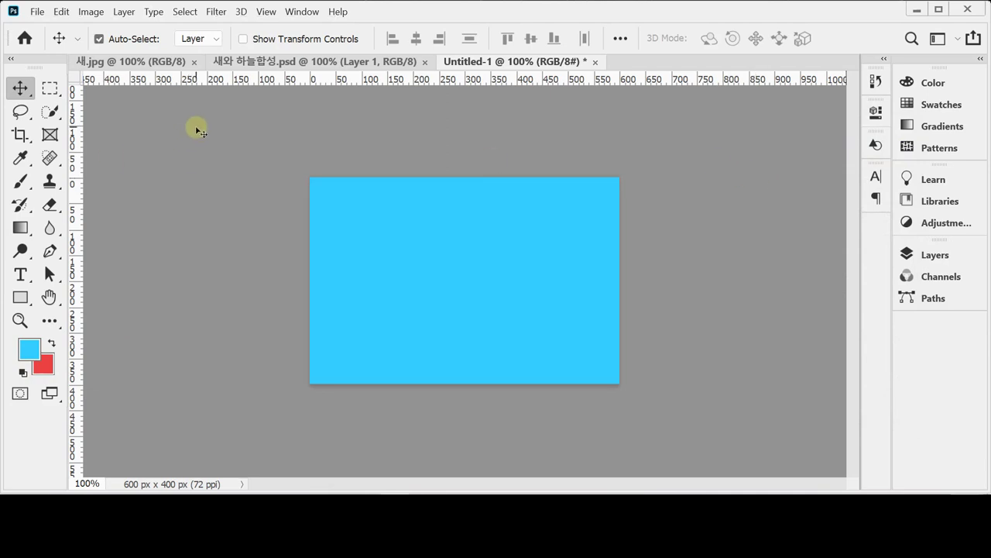
Check the foreground color's hex value in the Color Picker and keep the color
{"action": "key", "text": "i"}
{"action": "left_click", "coordinate": [27, 350]}
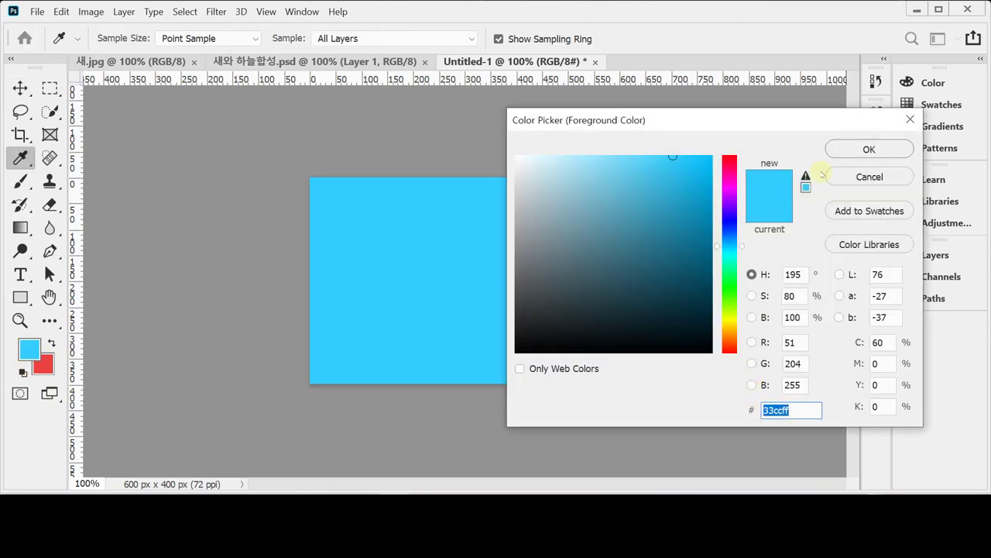
{"action": "left_click", "coordinate": [839, 149]}
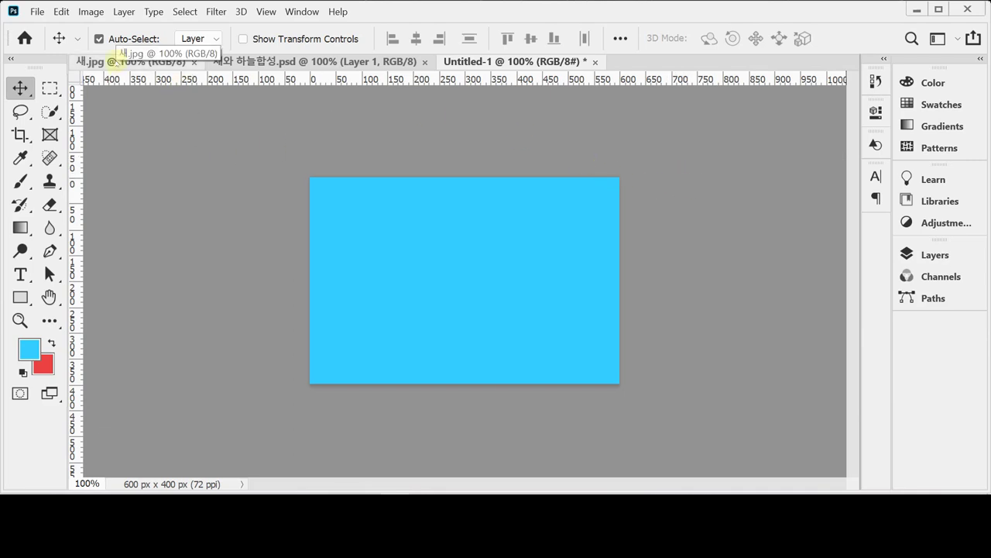
Copy the entire 새.jpg bird image and paste it into the blue Untitled-1 document
{"action": "left_click", "coordinate": [116, 62]}
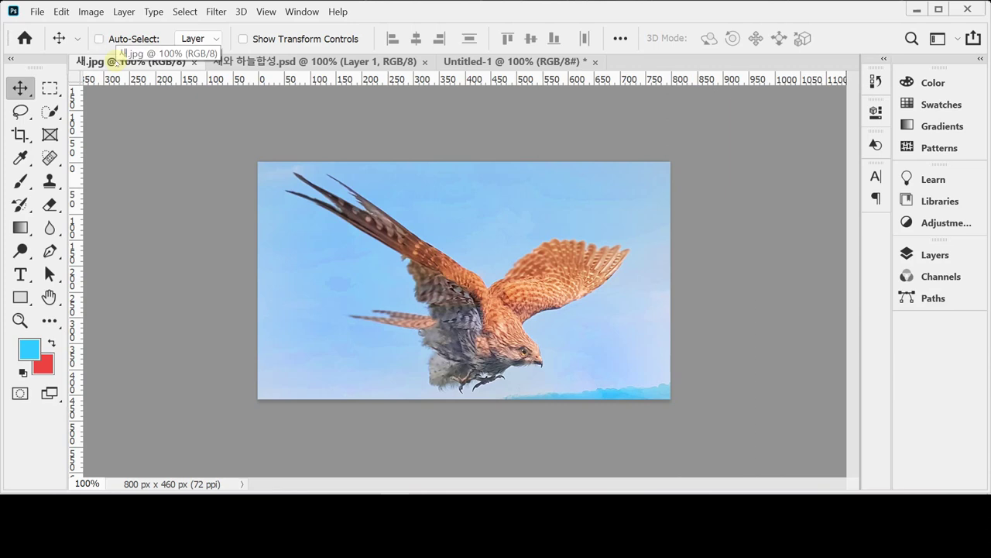
{"action": "key", "text": "ctrl+a"}
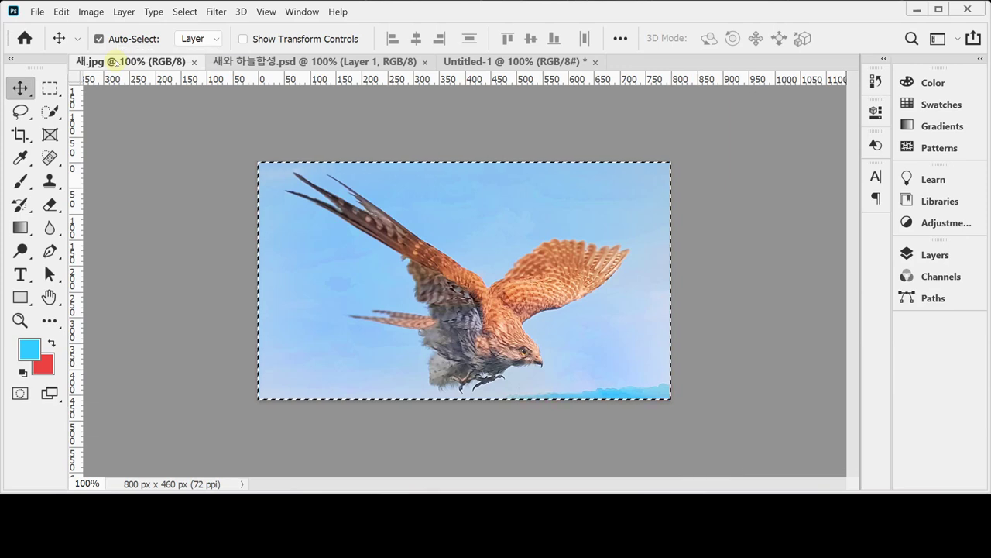
{"action": "key", "text": "ctrl"}
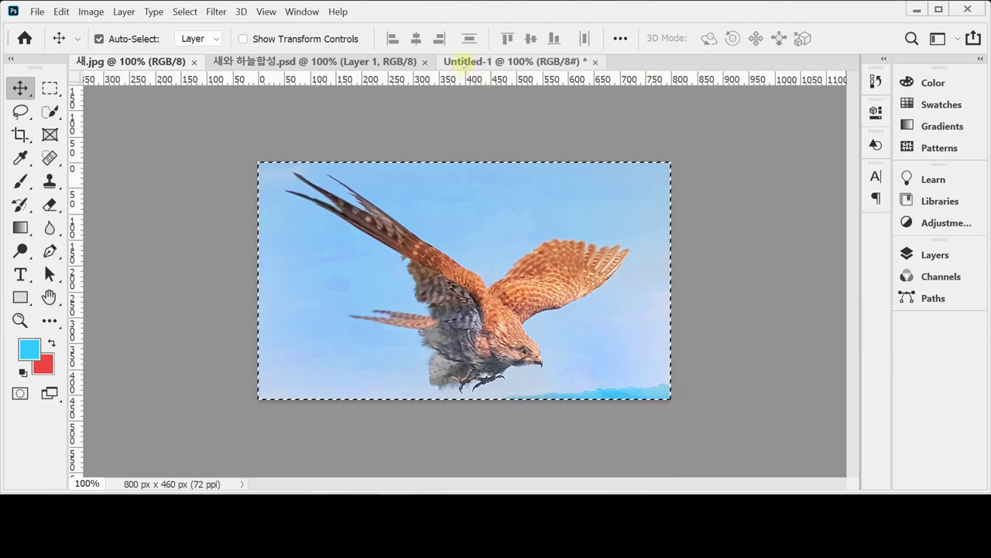
{"action": "left_click", "coordinate": [465, 62]}
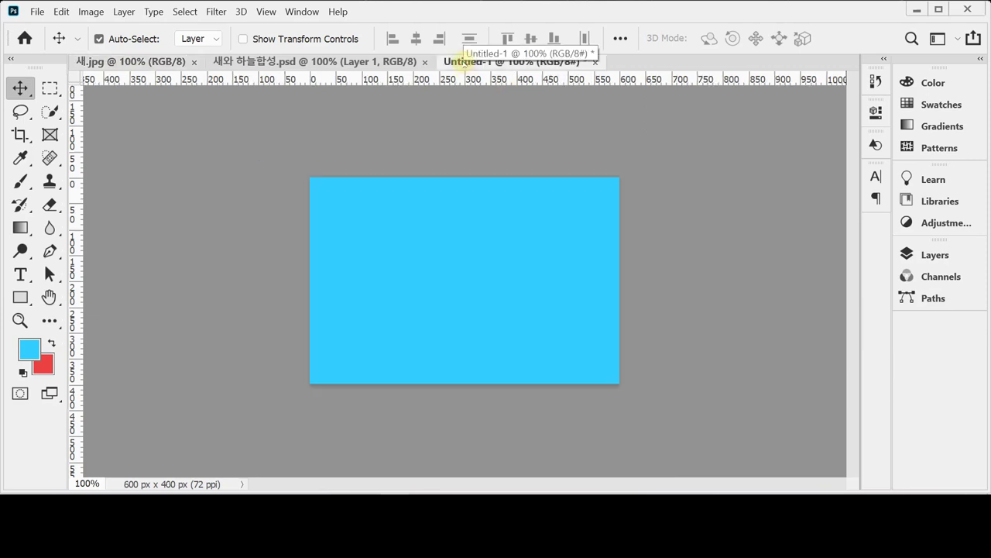
{"action": "key", "text": "ctrl"}
{"action": "key", "text": "ctrl+v"}
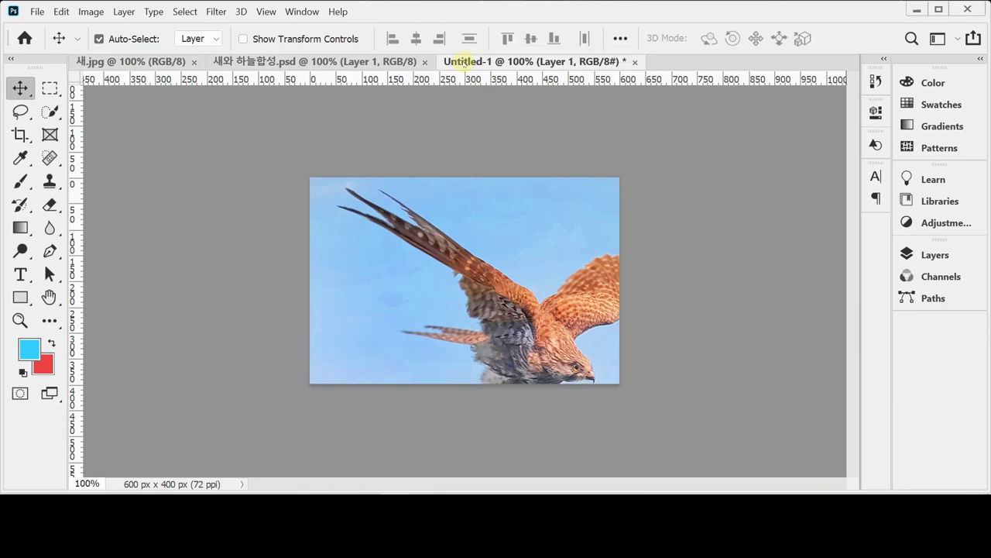
Scale the pasted bird layer proportionally to 88.13% and reposition it at X 276.50 px, Y 202.50 px
{"action": "key", "text": "ctrl"}
{"action": "key", "text": "ctrl"}
{"action": "key", "text": "ctrl+t"}
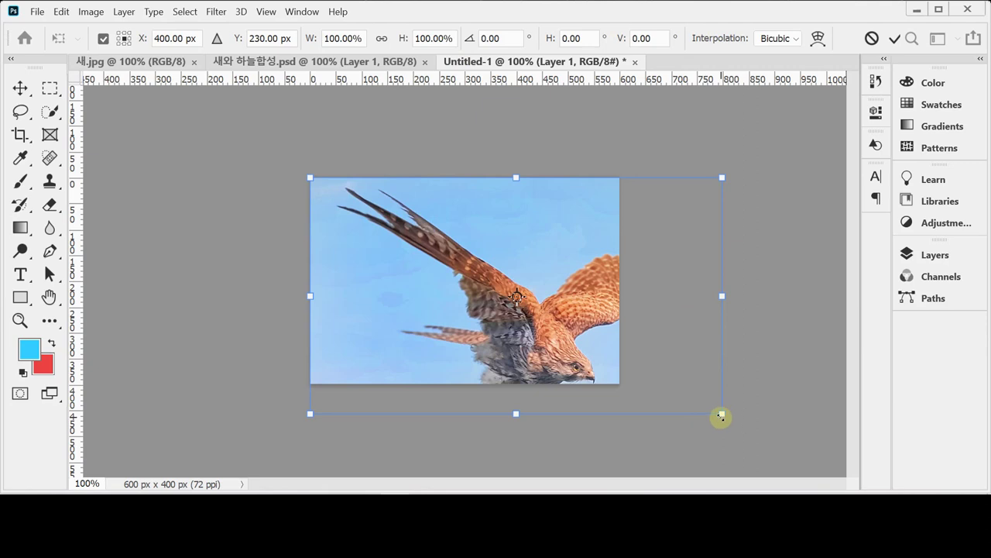
{"action": "left_click_drag", "start_coordinate": [720, 413], "coordinate": [583, 374]}
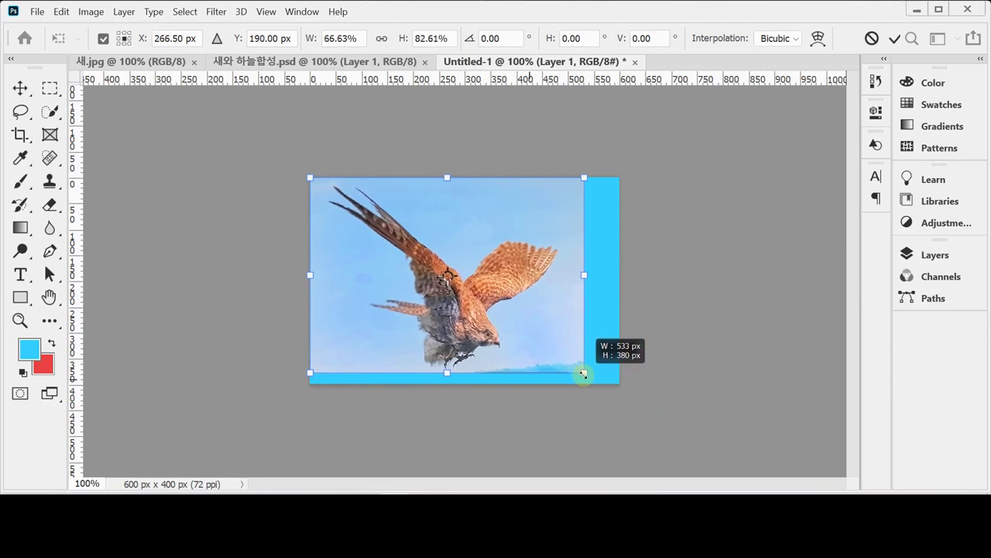
{"action": "left_click_drag", "start_coordinate": [583, 374], "coordinate": [649, 426]}
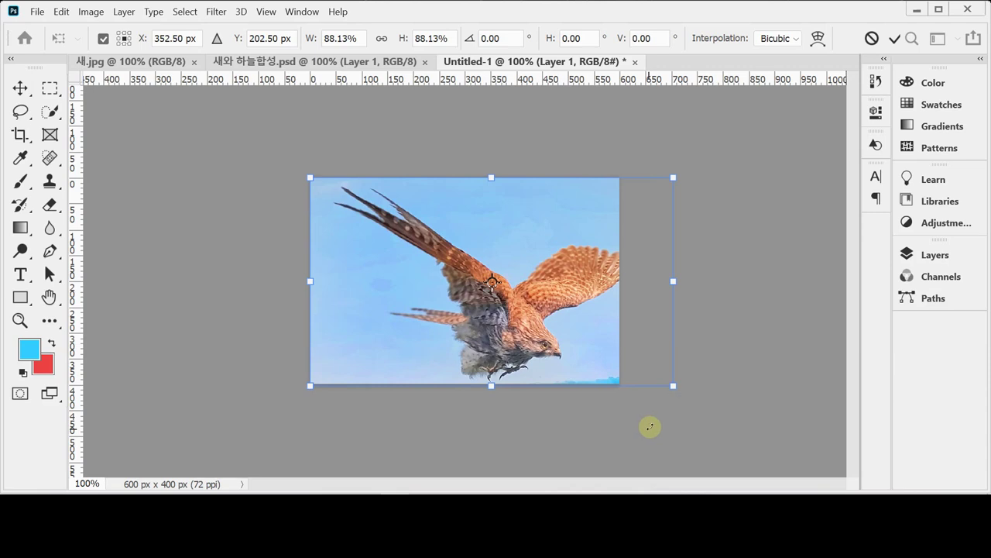
{"action": "left_click_drag", "start_coordinate": [554, 322], "coordinate": [508, 322]}
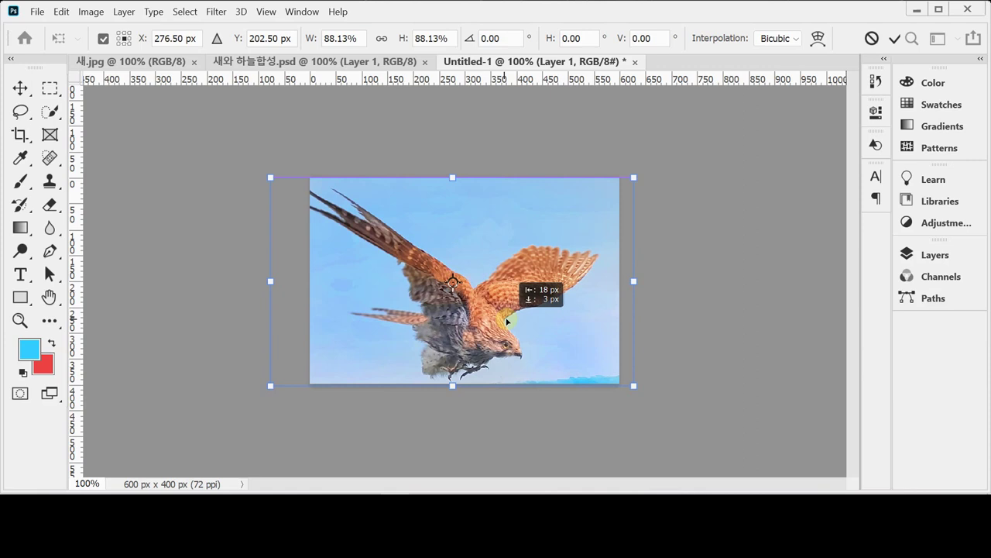
{"action": "left_click_drag", "start_coordinate": [507, 321], "coordinate": [507, 321]}
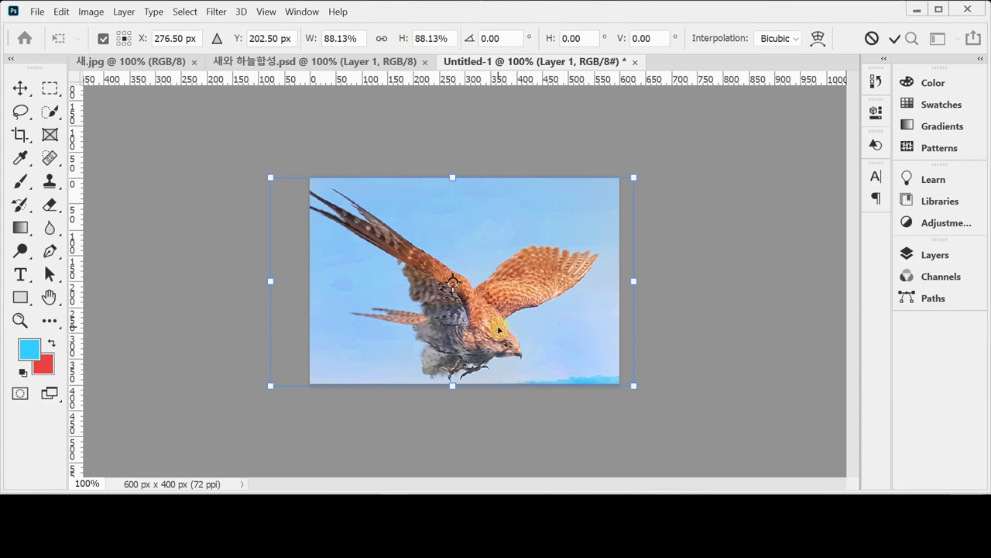
{"action": "key", "text": "Return"}
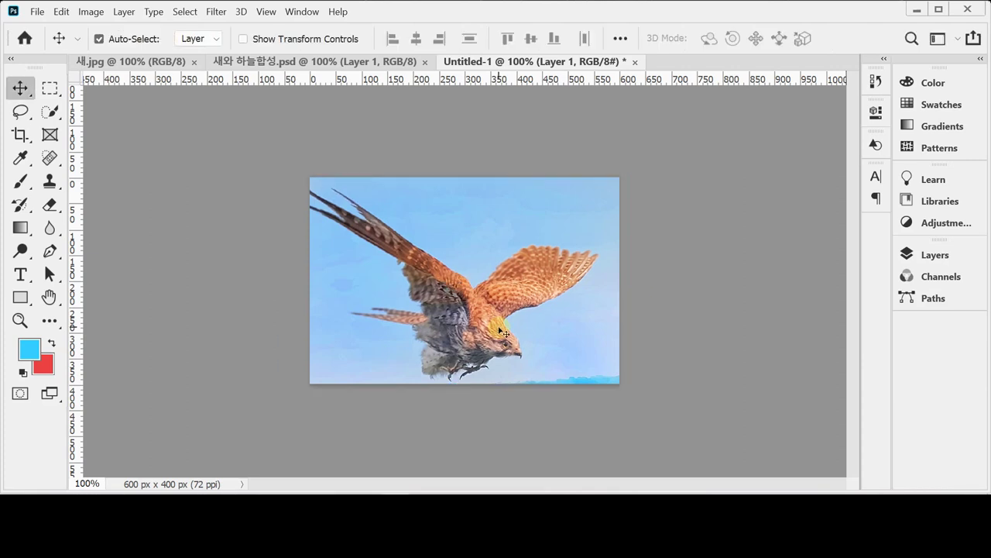
Set the bird layer's blending mode to Linear Light and its opacity to 70%
{"action": "left_click", "coordinate": [935, 254]}
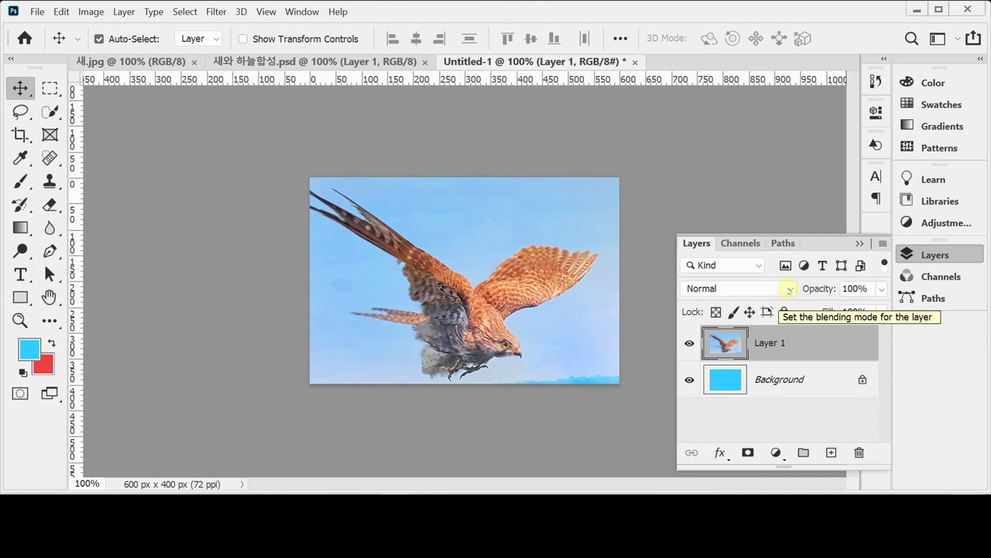
{"action": "left_click", "coordinate": [790, 289]}
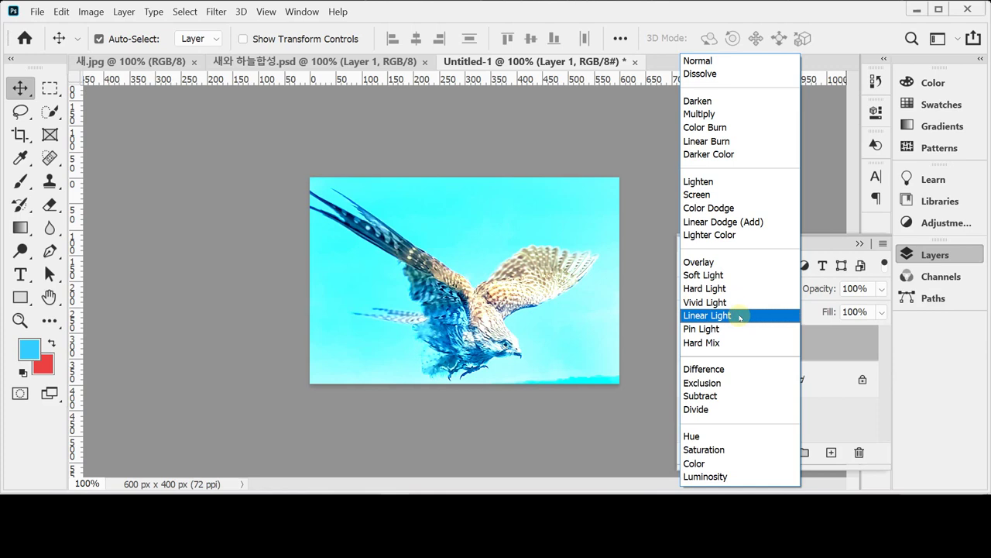
{"action": "left_click", "coordinate": [740, 318]}
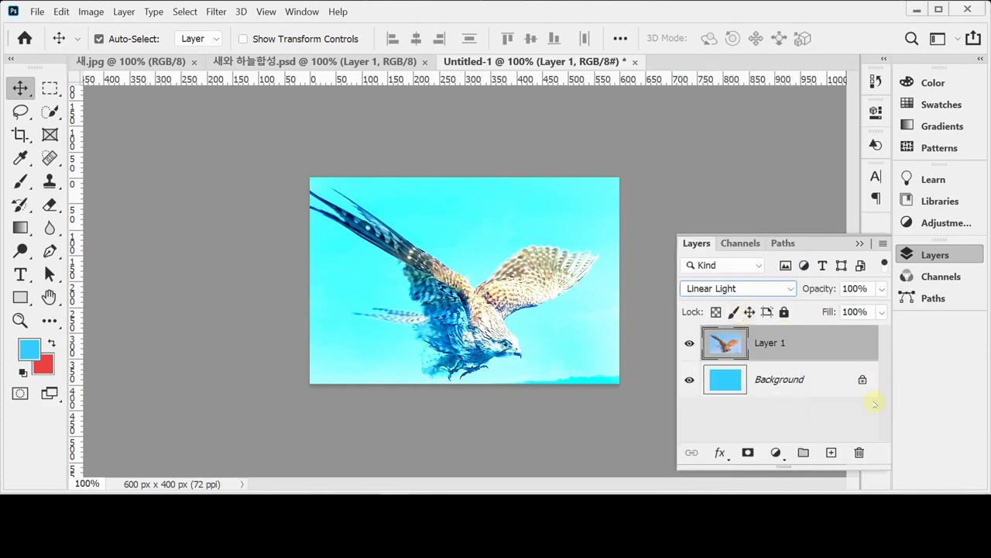
{"action": "left_click", "coordinate": [819, 290]}
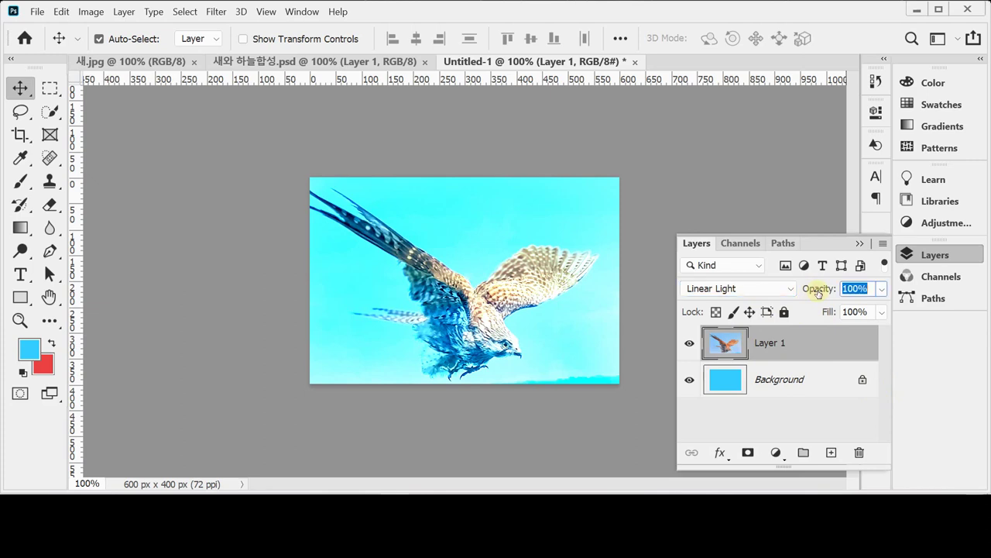
{"action": "type", "text": "70"}
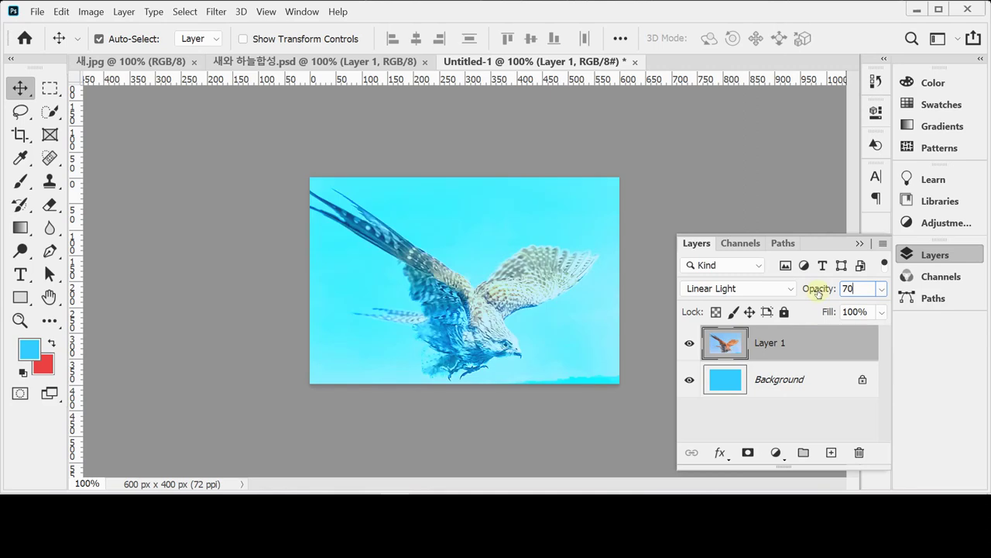
{"action": "key", "text": "Return"}
{"action": "left_click", "coordinate": [938, 256]}
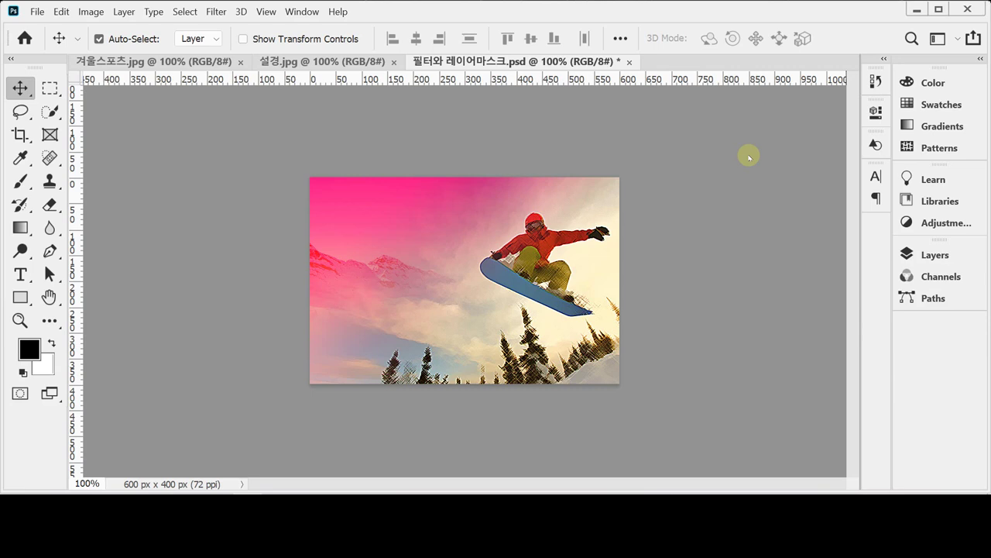
Inspect the layers of 필터와 레이어마스크.psd by isolating the Background, then showing Layer 1 and checking its blending mode
{"action": "left_click", "coordinate": [935, 256]}
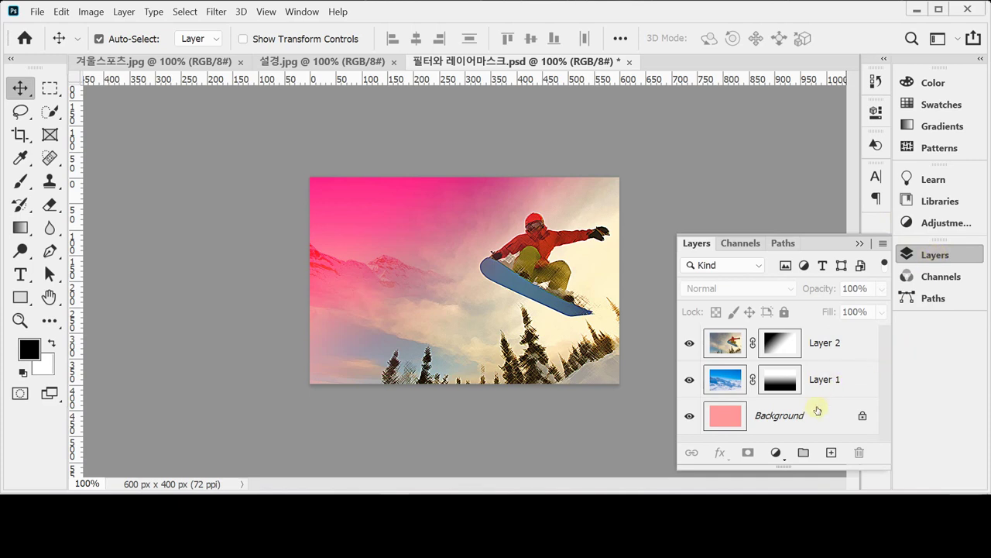
{"action": "left_click", "coordinate": [690, 379]}
{"action": "left_click", "coordinate": [689, 343]}
{"action": "left_click", "coordinate": [760, 413]}
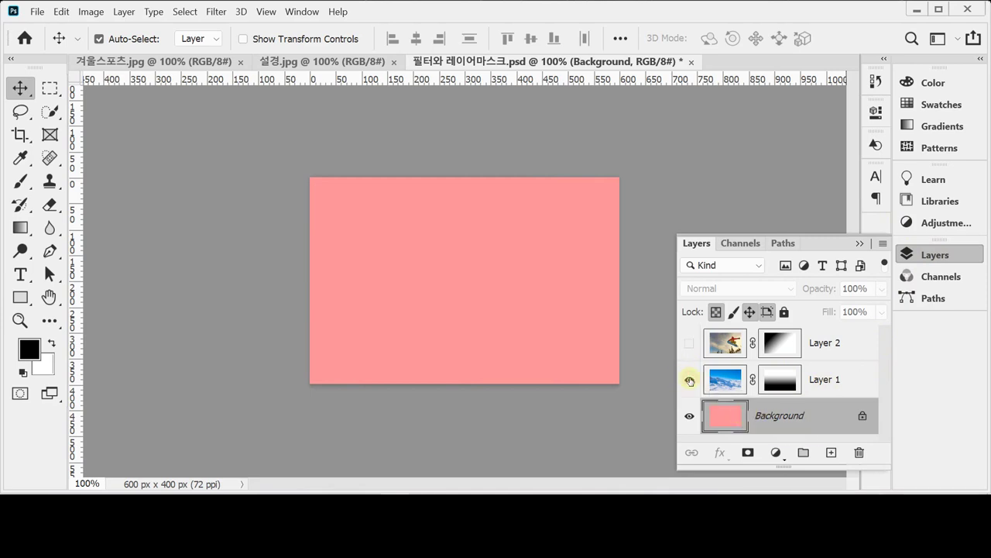
{"action": "left_click", "coordinate": [690, 379]}
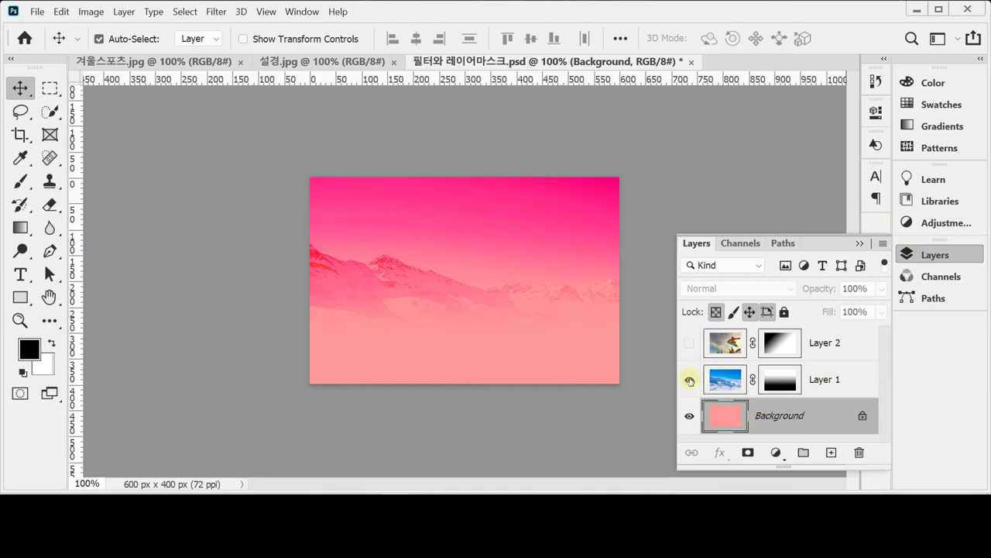
{"action": "left_click", "coordinate": [737, 380]}
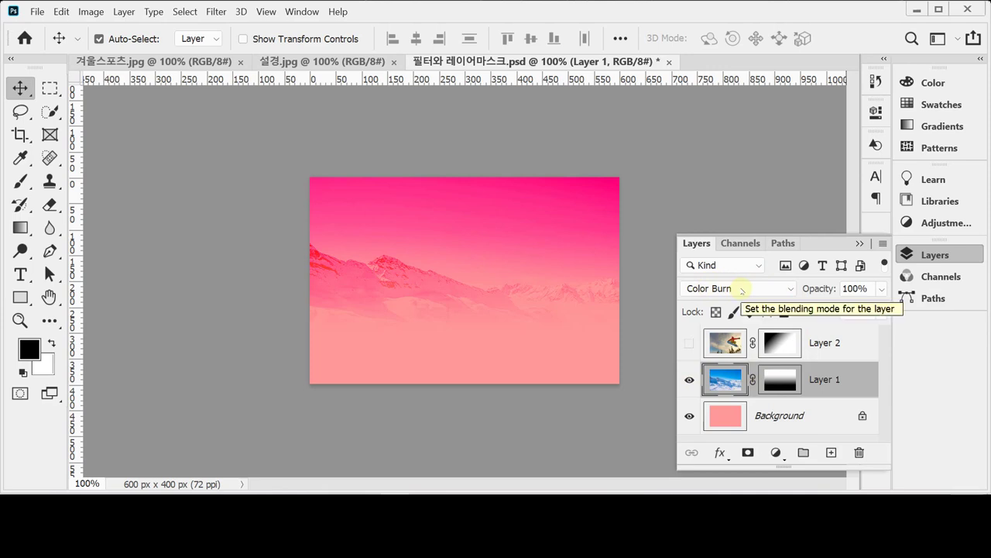
Compare Layer 1 with its mask disabled and enabled, and select the layer mask
{"action": "left_click", "coordinate": [780, 379], "text": "shift"}
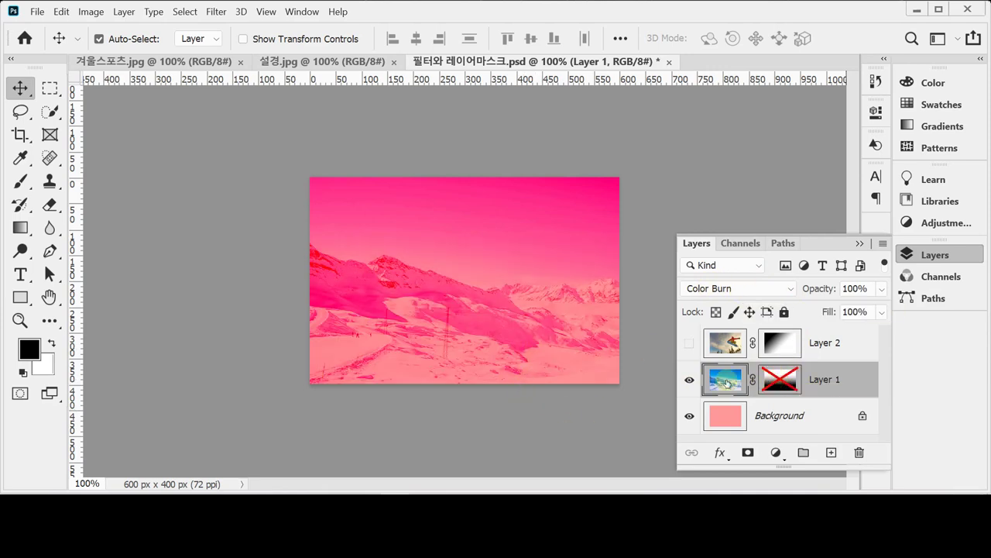
{"action": "left_click", "coordinate": [782, 377], "text": "shift"}
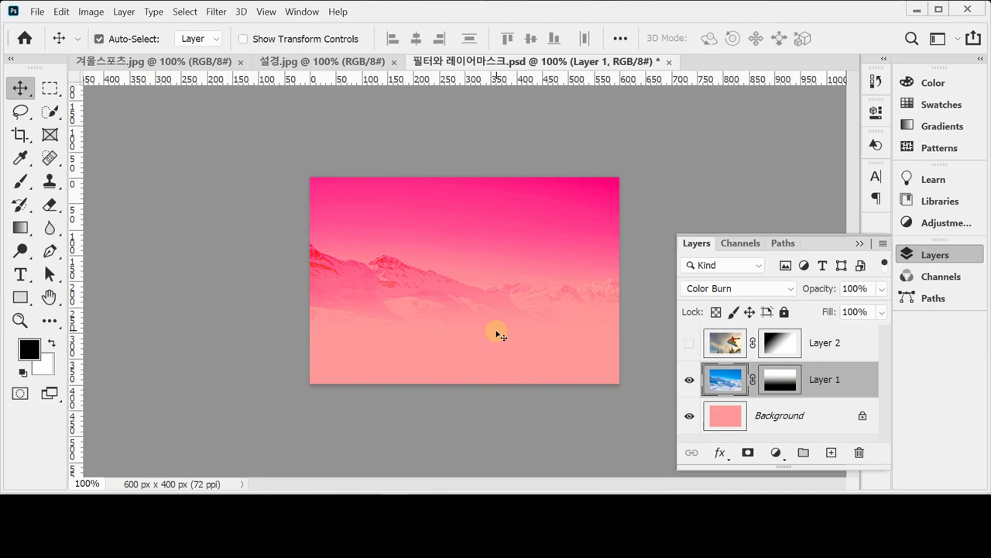
{"action": "left_click", "coordinate": [776, 385]}
{"action": "left_click", "coordinate": [786, 375]}
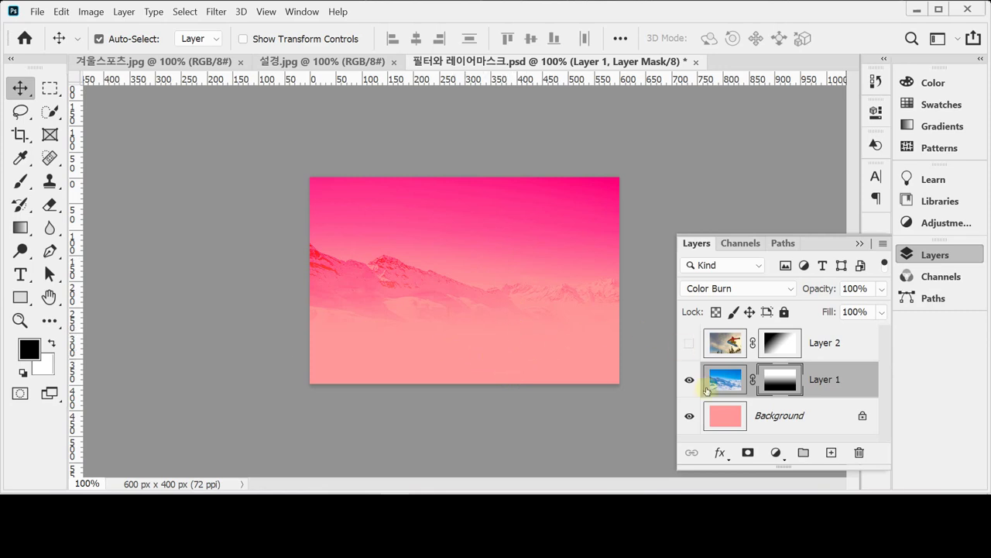
Hide the Background and view Layer 1 alone, with its layer mask switched off and back on
{"action": "left_click", "coordinate": [689, 417]}
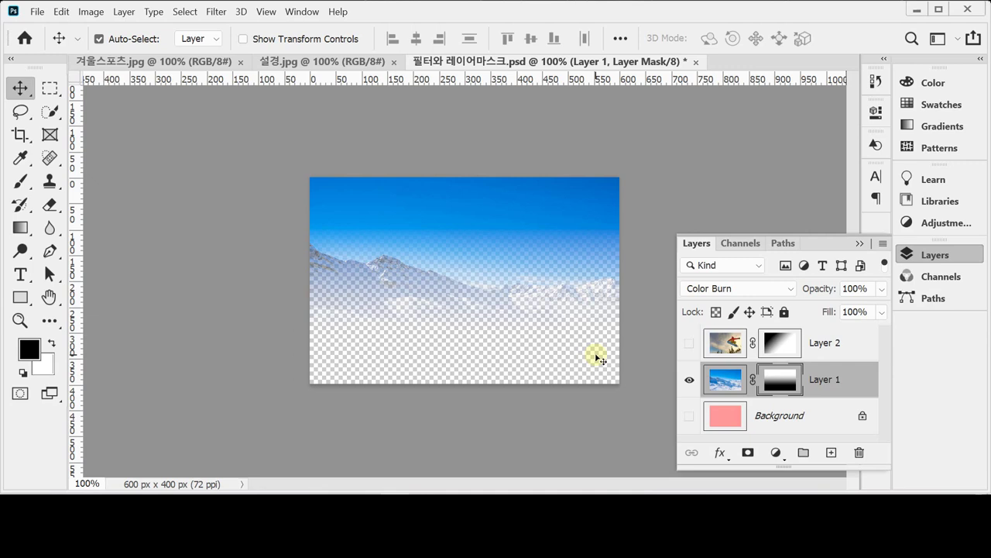
{"action": "left_click", "coordinate": [689, 380]}
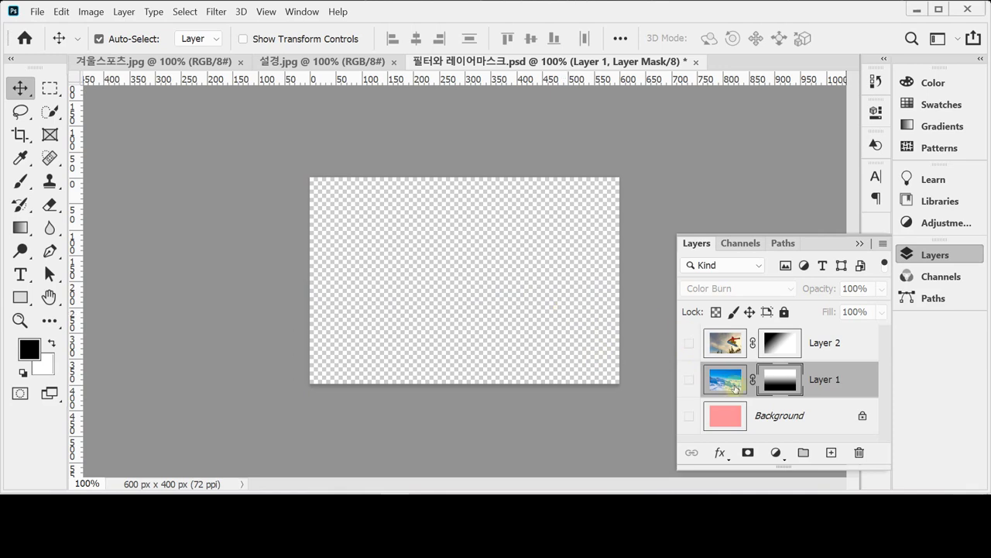
{"action": "left_click", "coordinate": [689, 381]}
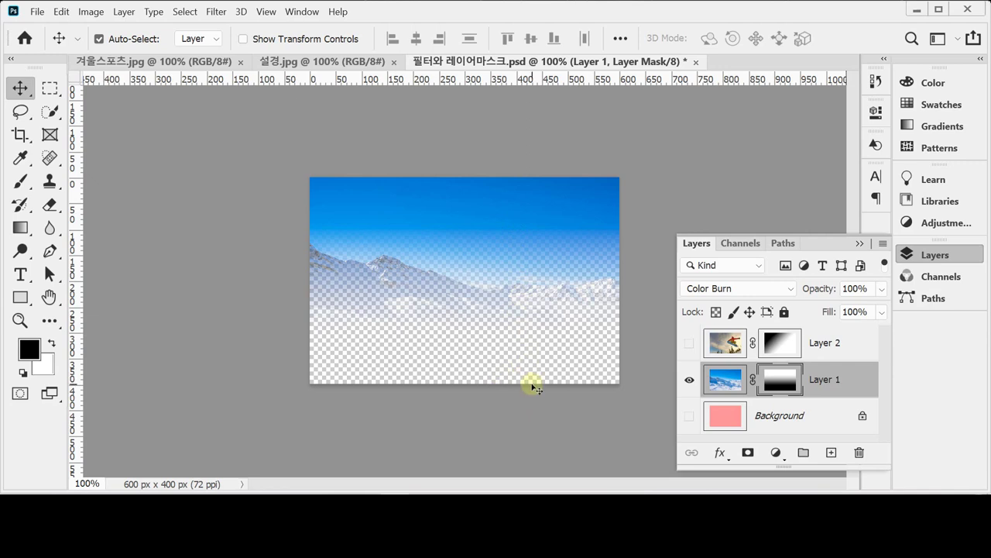
{"action": "left_click", "coordinate": [776, 383], "text": "shift"}
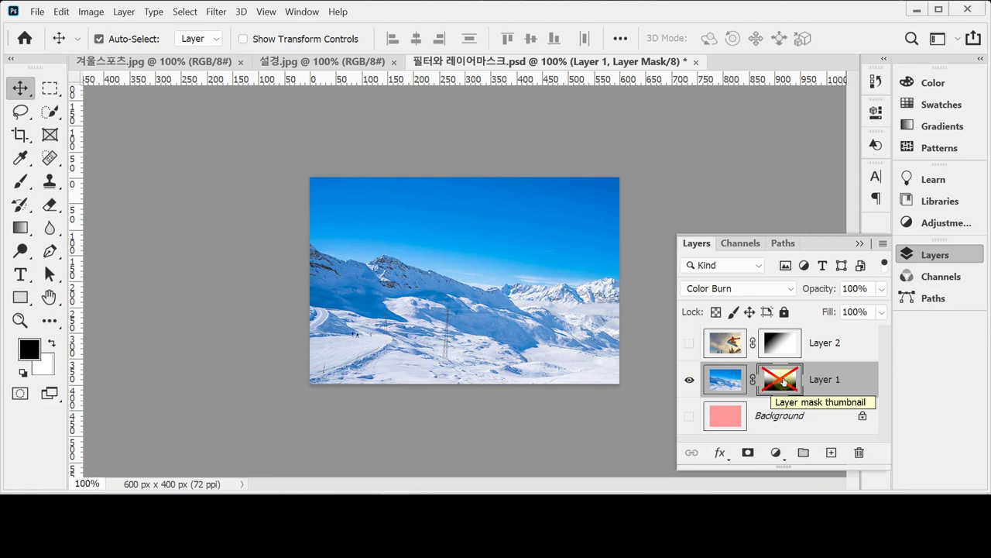
{"action": "left_click", "coordinate": [782, 381], "text": "shift"}
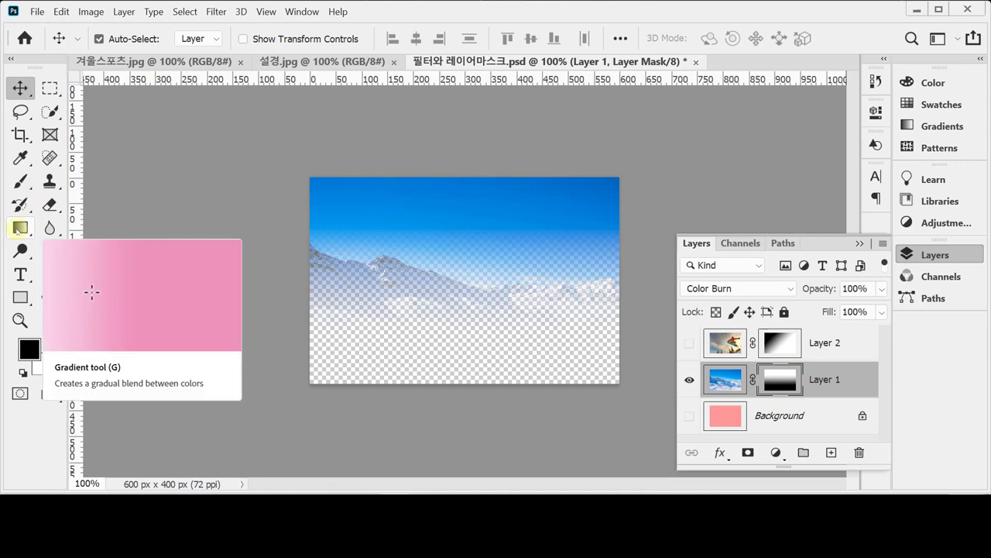
Redisplay the Background and Layer 2, select Layer 2, and isolate it by hiding Layer 1 and the Background
{"action": "left_click", "coordinate": [690, 417]}
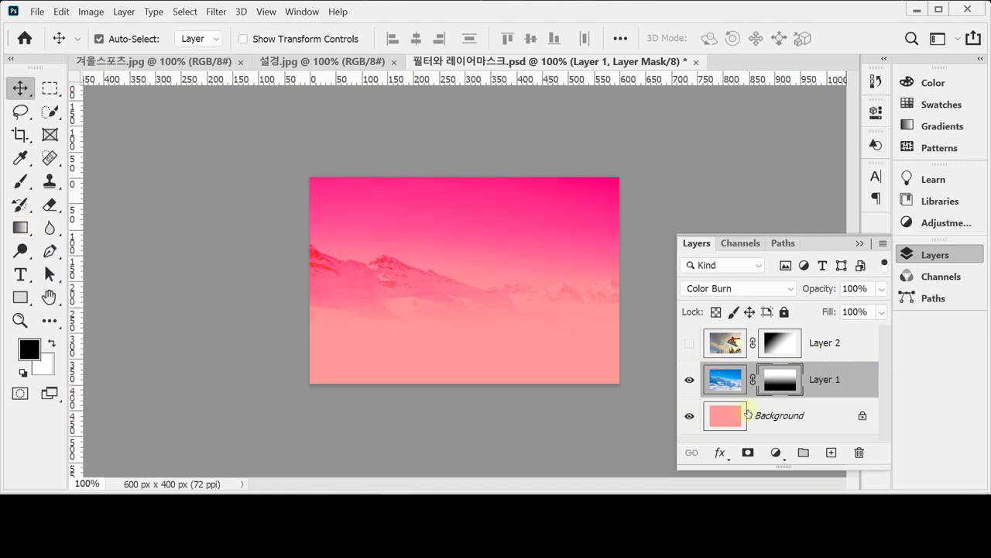
{"action": "left_click", "coordinate": [688, 344]}
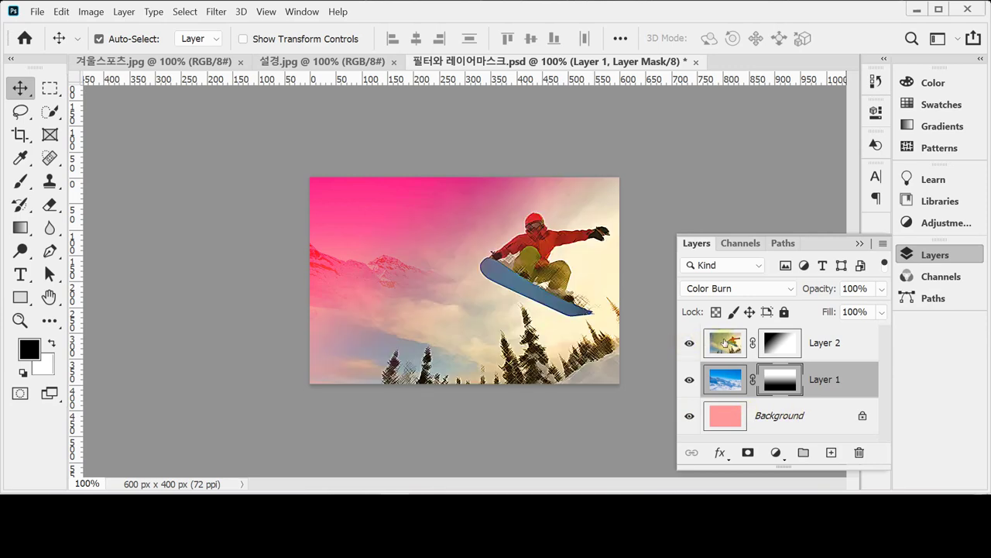
{"action": "left_click", "coordinate": [724, 343]}
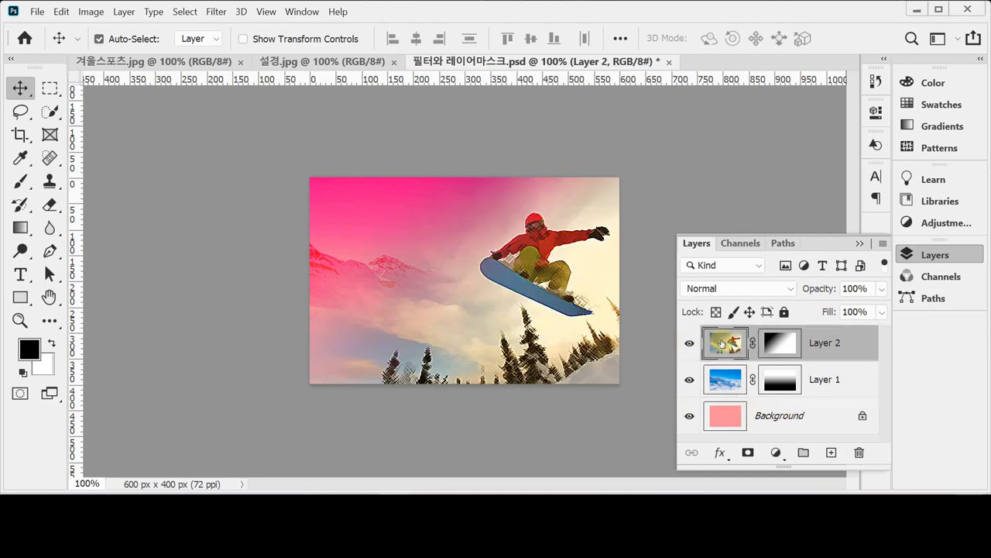
{"action": "left_click", "coordinate": [689, 378]}
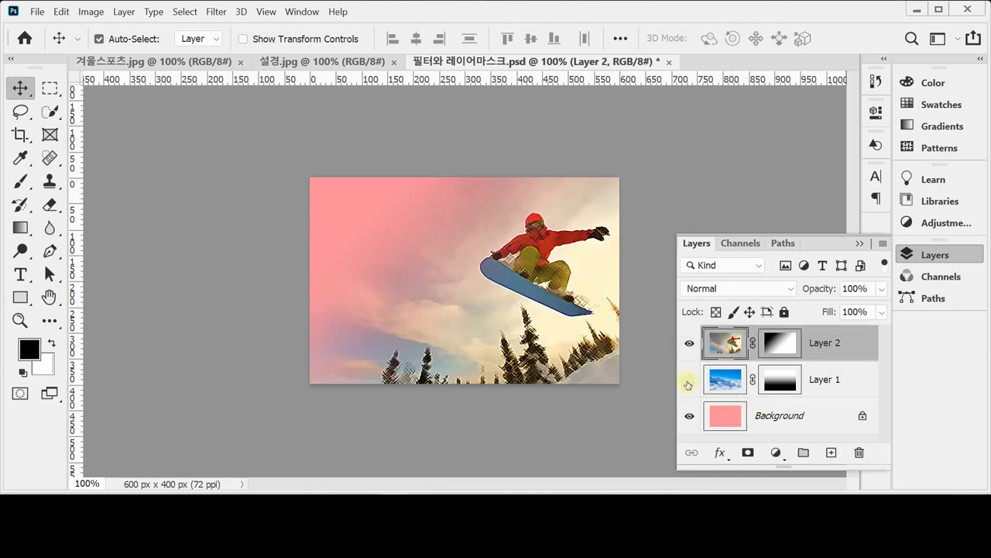
{"action": "left_click", "coordinate": [689, 418]}
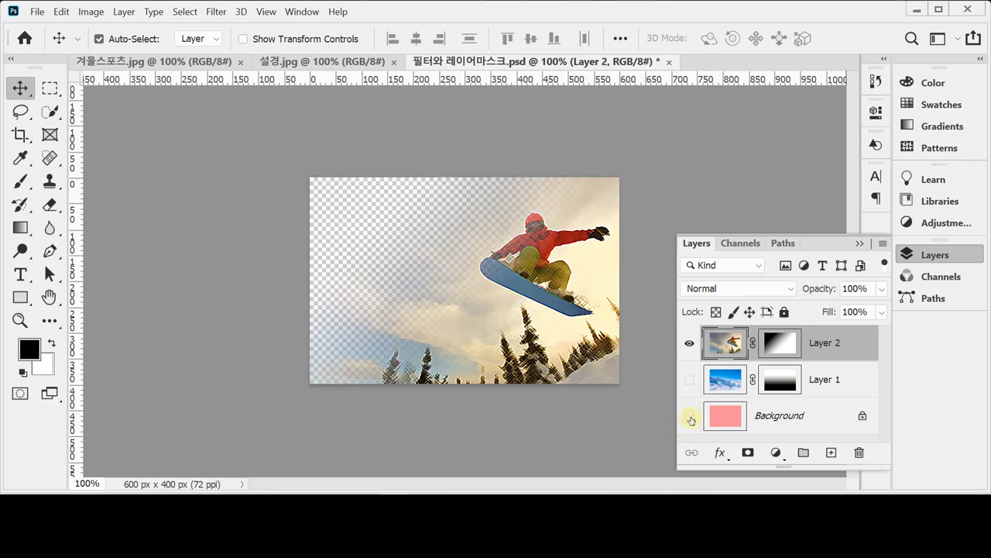
Examine Layer 2's mask and image, checking the filter texture on the snowboarder and trees up close
{"action": "left_click", "coordinate": [769, 341]}
{"action": "left_click", "coordinate": [724, 346]}
{"action": "left_click", "coordinate": [542, 341], "text": "ctrl"}
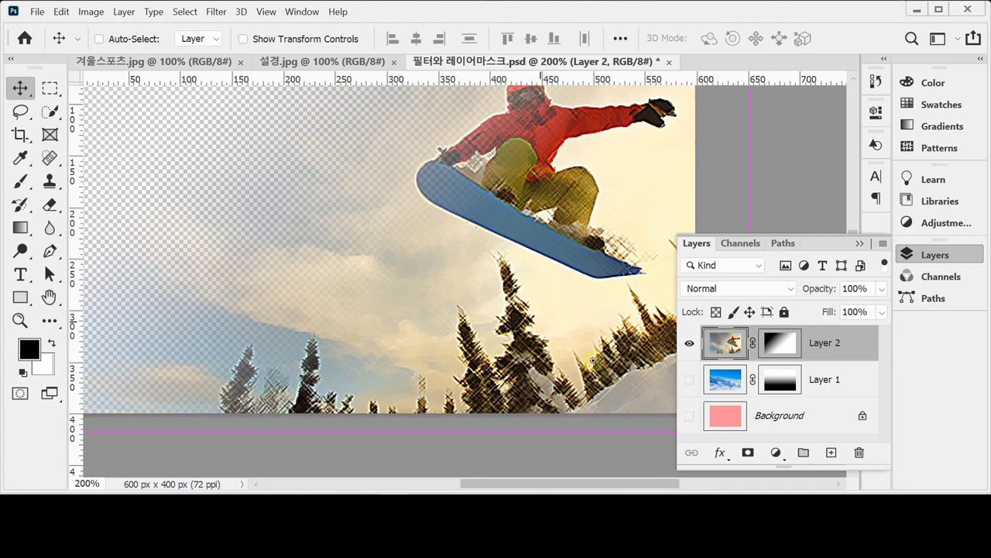
{"action": "left_click", "coordinate": [545, 347], "text": "ctrl"}
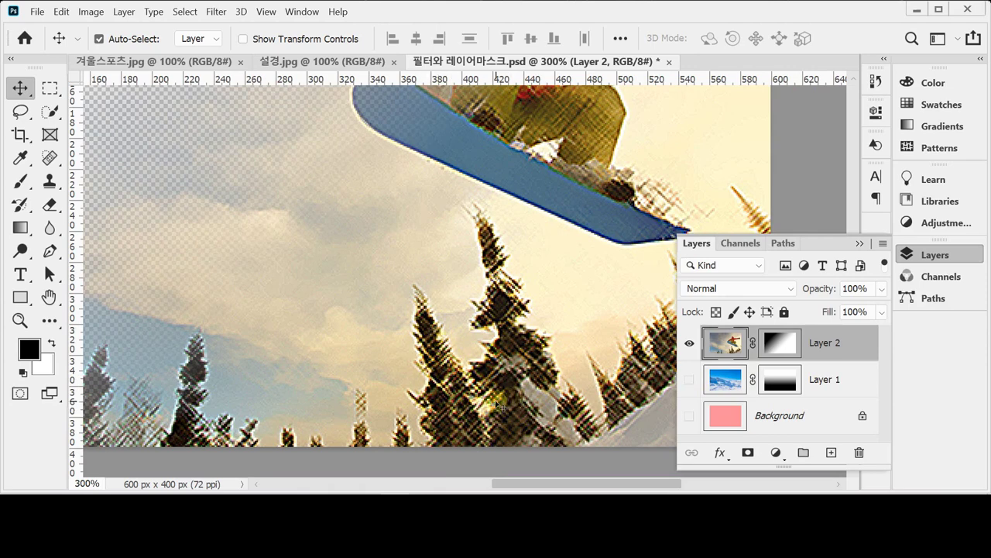
{"action": "key", "text": "ctrl+minus"}
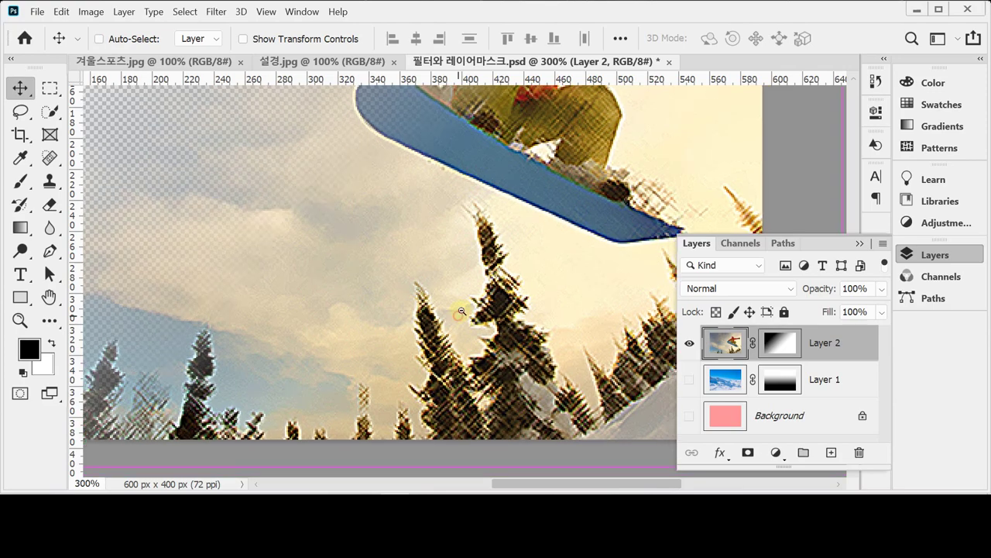
{"action": "key", "text": "ctrl+minus"}
Make Layer 1 and the Background visible again, then view the source photo 겨울스포츠.jpg
{"action": "left_click", "coordinate": [689, 380]}
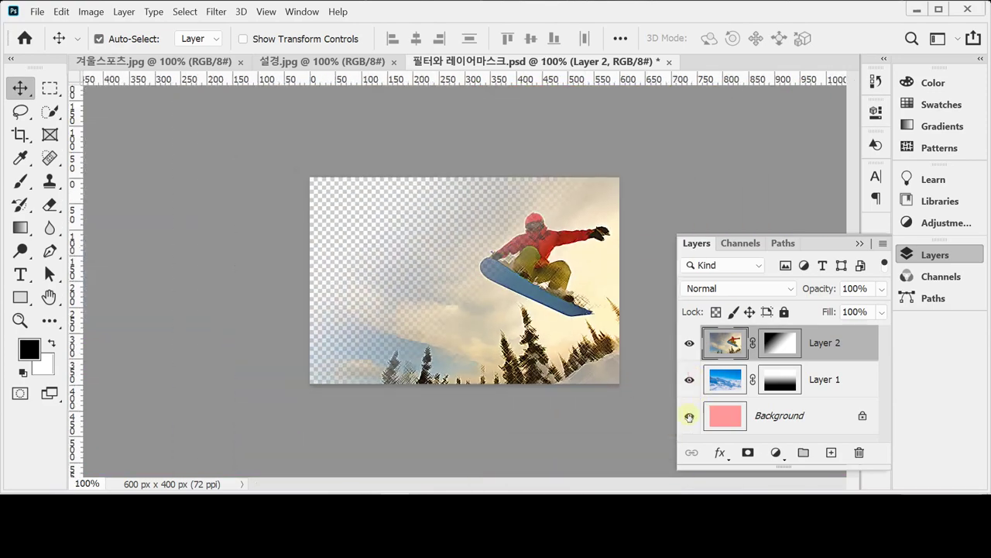
{"action": "left_click", "coordinate": [689, 416]}
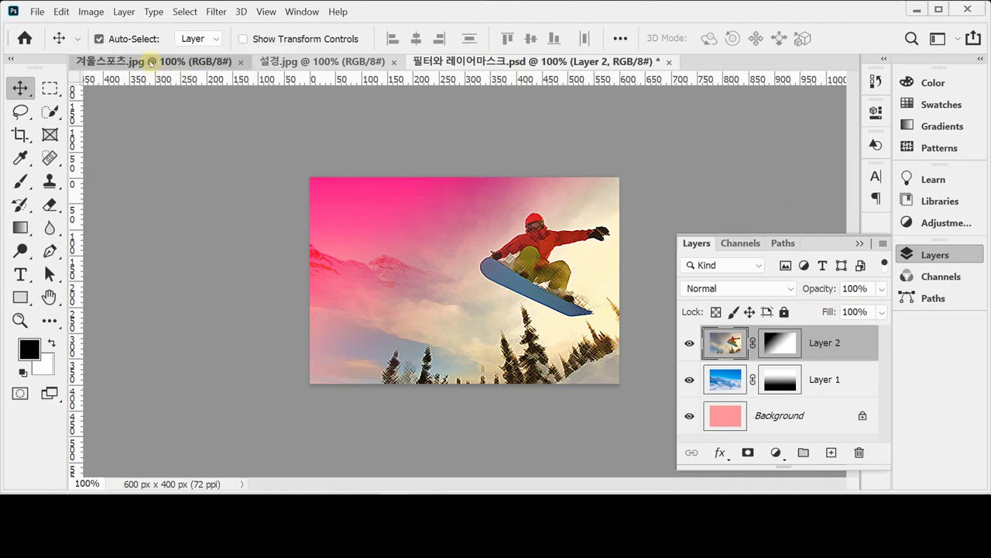
{"action": "left_click", "coordinate": [152, 62]}
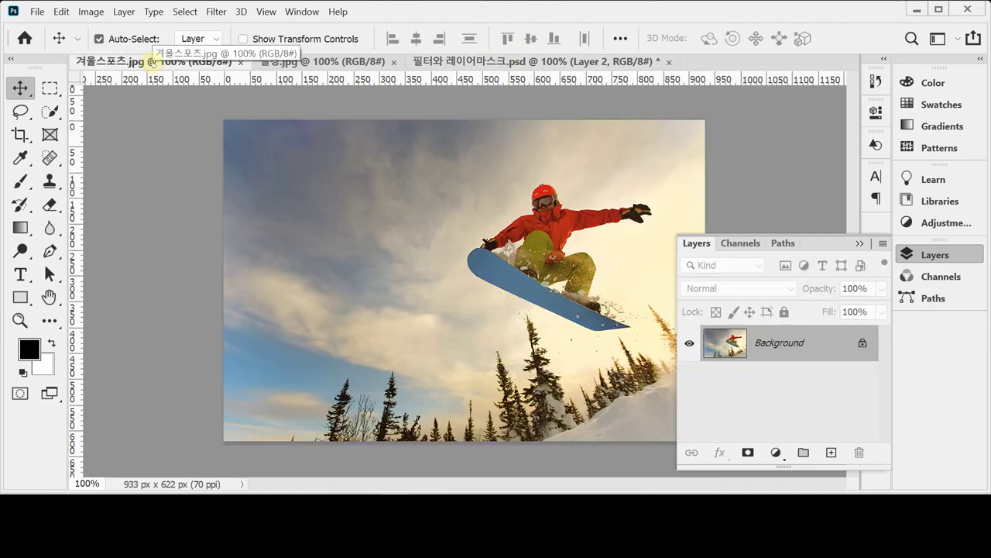
View 설경.jpg, start a new document, and set its width to 600 and height to 400 pixels
{"action": "left_click", "coordinate": [274, 62]}
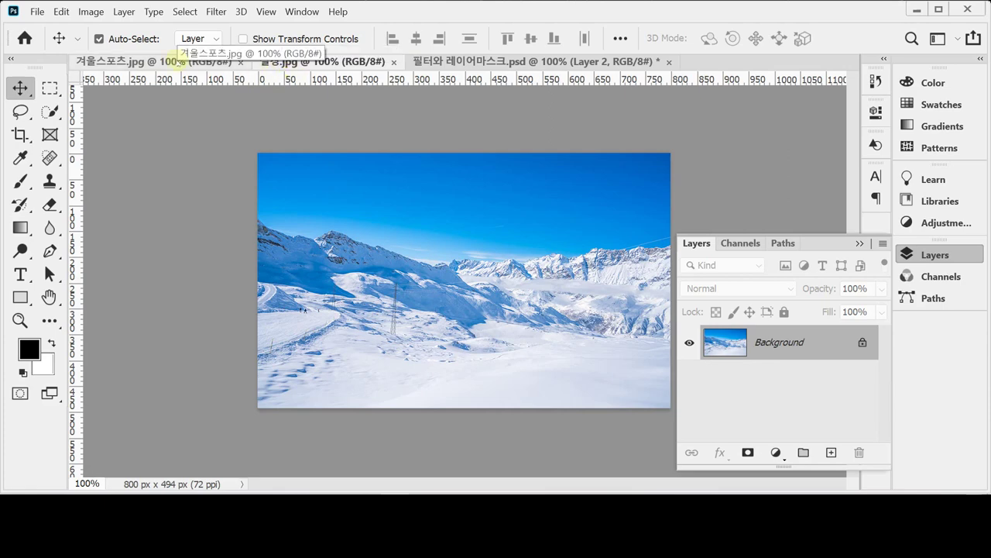
{"action": "key", "text": "ctrl"}
{"action": "key", "text": "ctrl+n"}
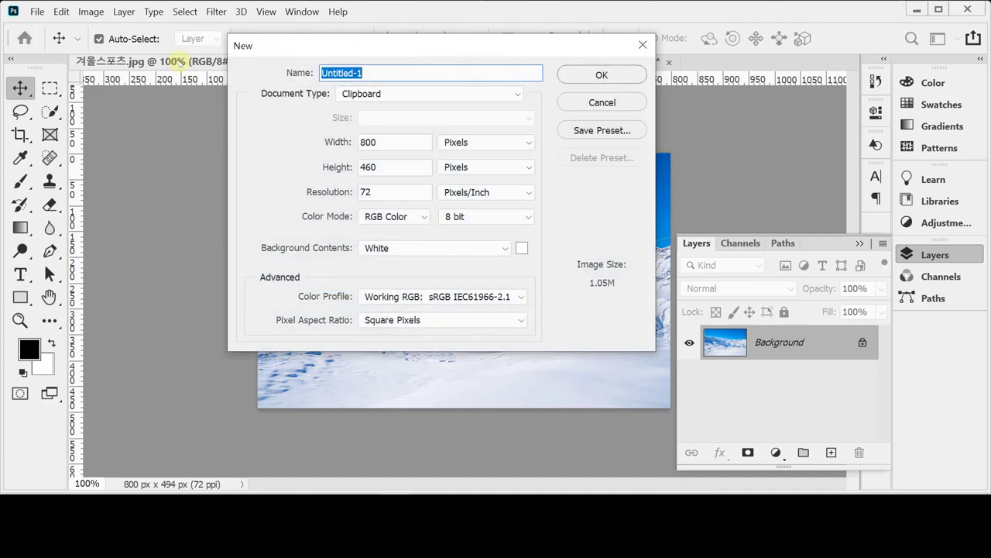
{"action": "left_click", "coordinate": [402, 145]}
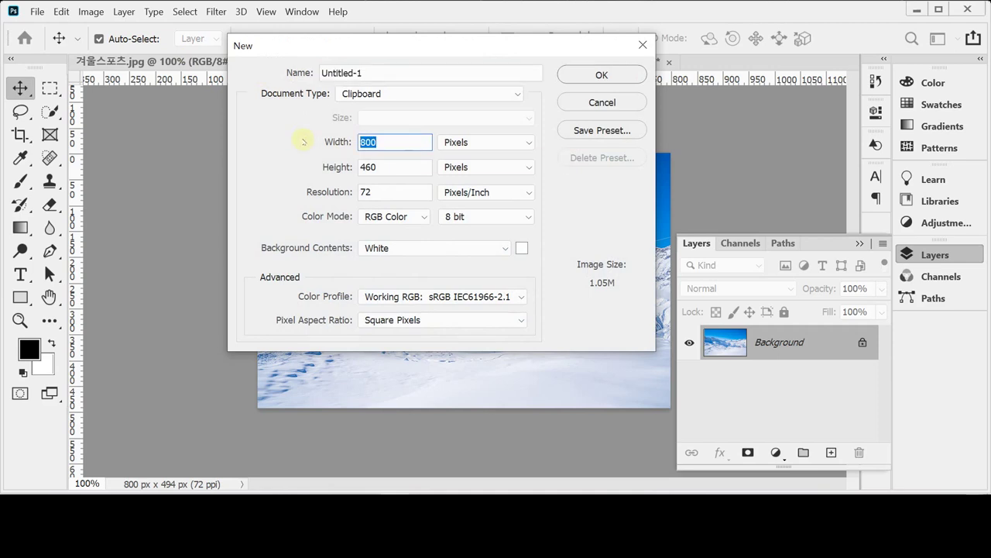
{"action": "type", "text": "600"}
{"action": "key", "text": "Tab"}
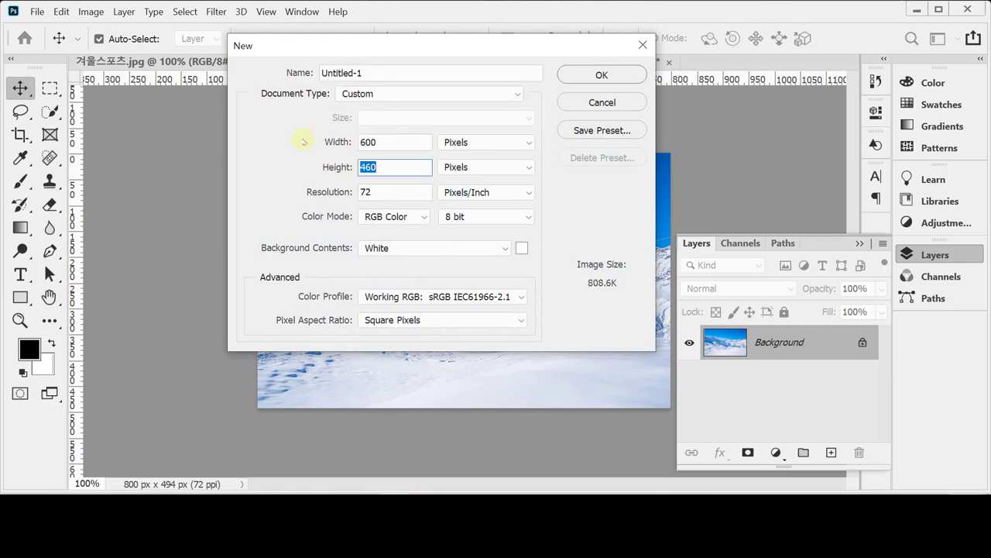
{"action": "type", "text": "400"}
{"action": "key", "text": "Tab"}
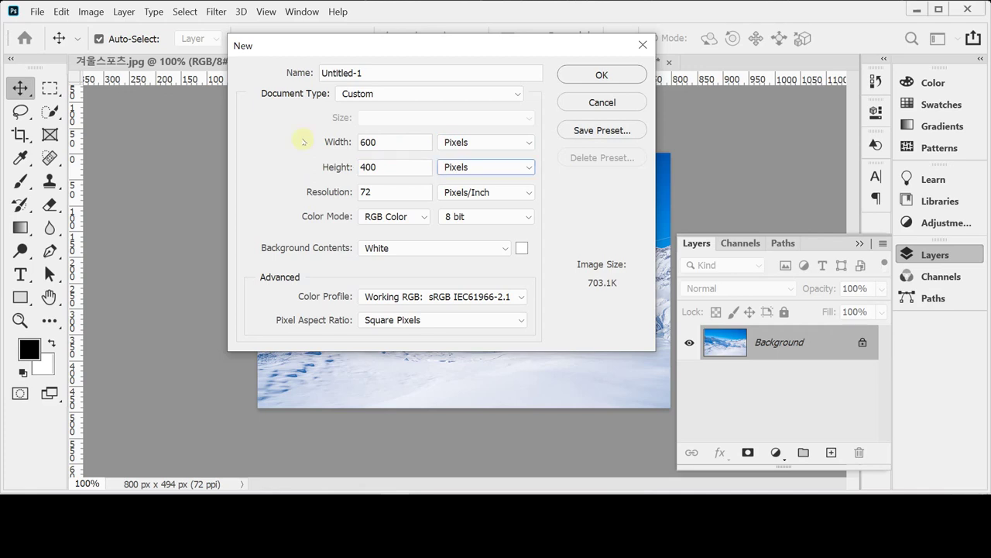
Check the new document's Pixels units, 72 Pixels/Inch resolution, RGB Color mode and White background, and create it
{"action": "left_click", "coordinate": [472, 141]}
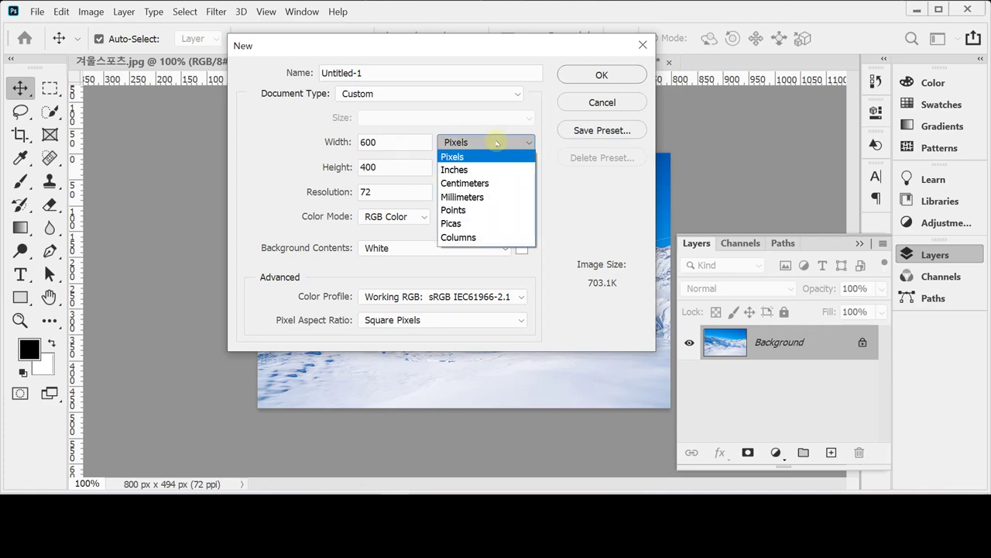
{"action": "left_click", "coordinate": [500, 143]}
{"action": "double_click", "coordinate": [417, 142]}
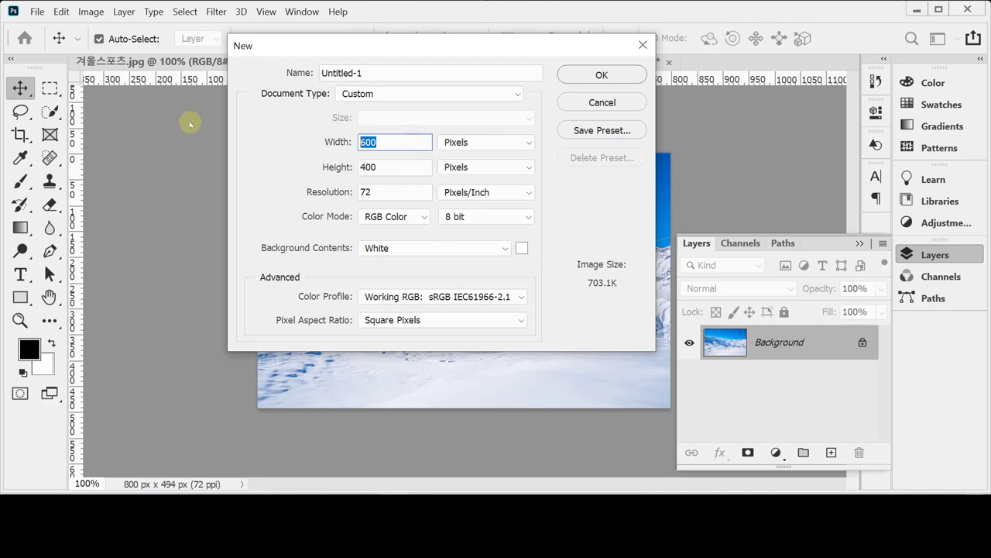
{"action": "key", "text": "Tab"}
{"action": "key", "text": "Tab"}
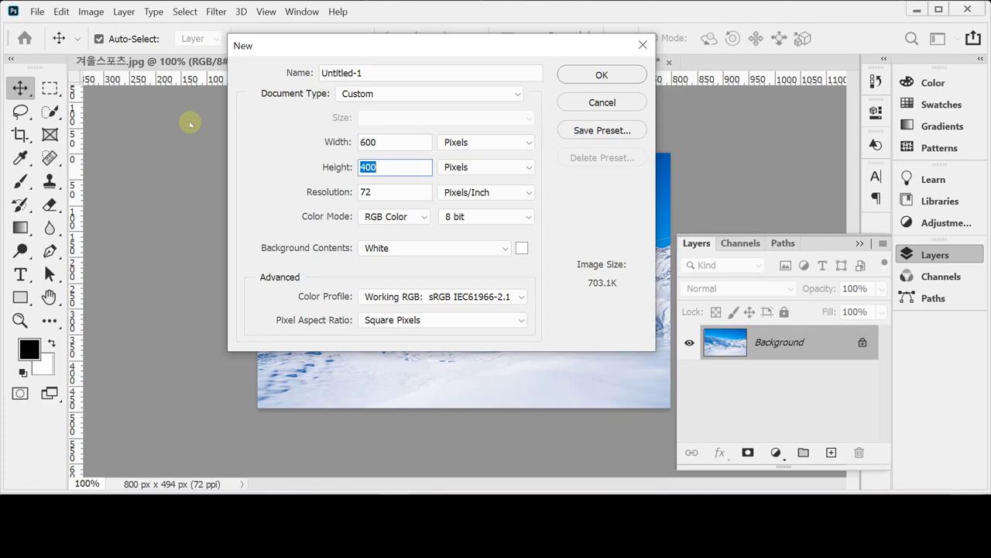
{"action": "key", "text": "Tab"}
{"action": "key", "text": "Tab"}
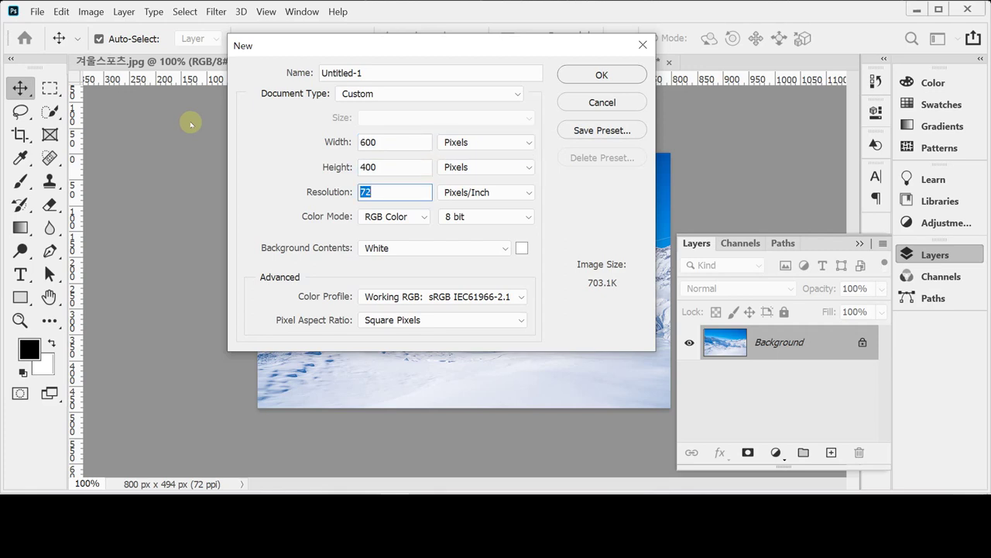
{"action": "key", "text": "Tab"}
{"action": "key", "text": "Tab"}
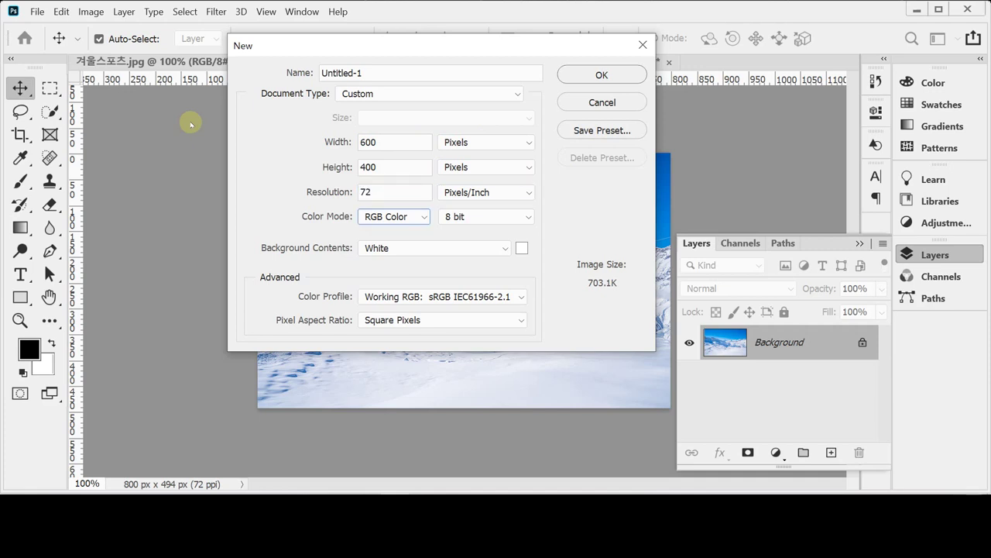
{"action": "key", "text": "Tab"}
{"action": "key", "text": "Tab"}
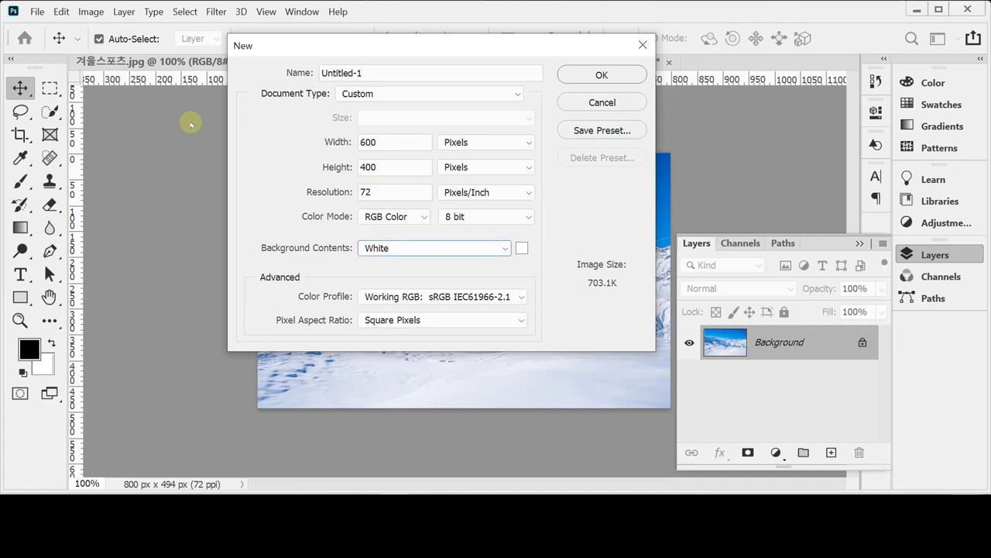
{"action": "key", "text": "Escape"}
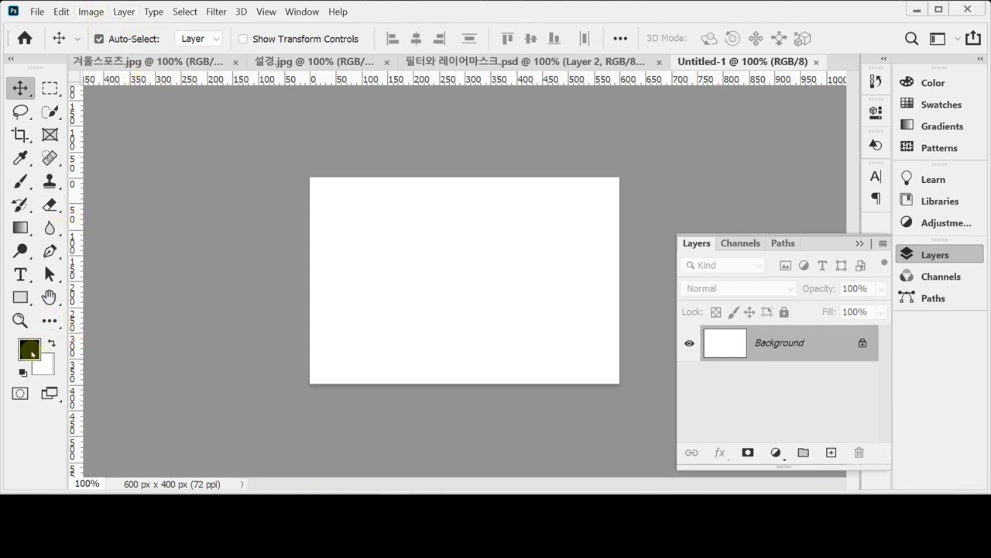
Set the foreground color to #f99 and fill the Background layer with it
{"action": "left_click", "coordinate": [29, 350]}
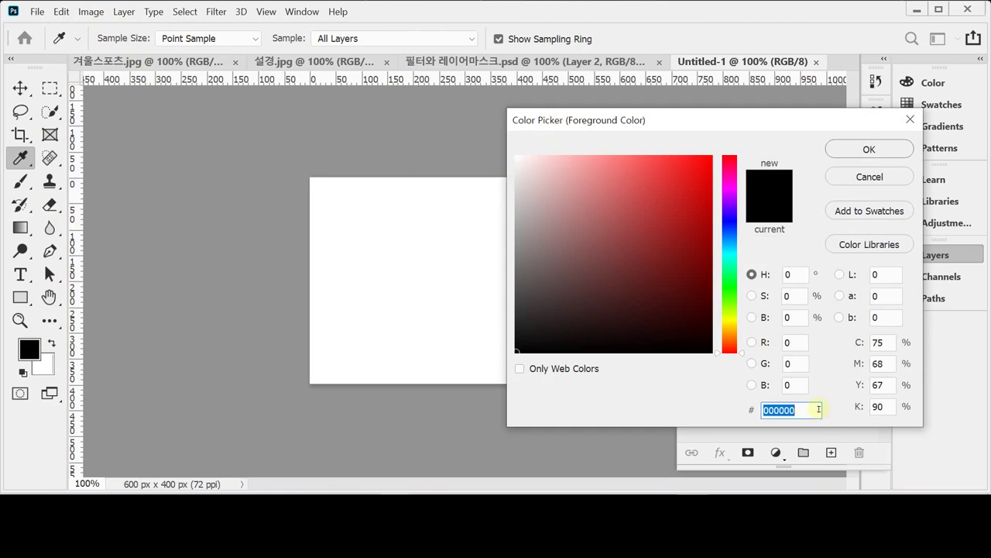
{"action": "type", "text": "f"}
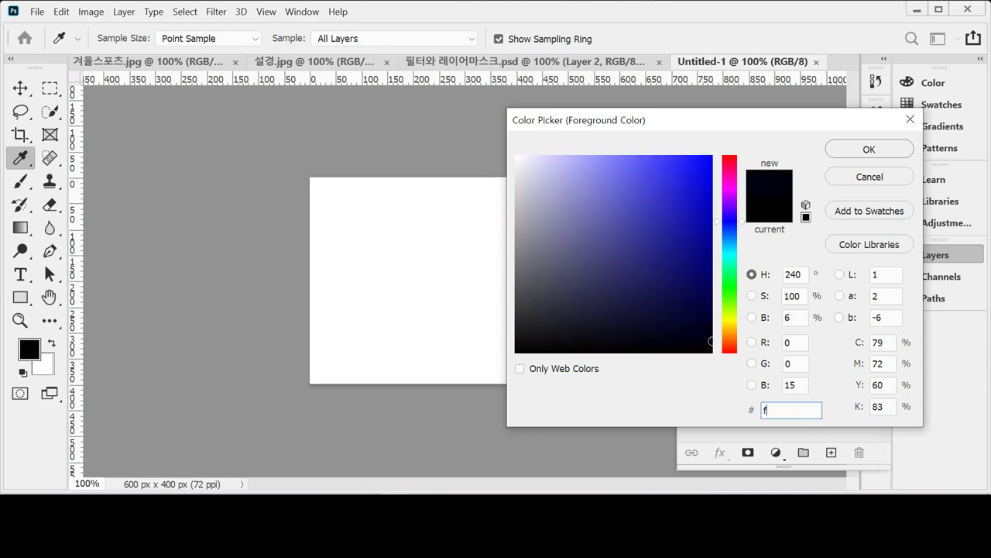
{"action": "type", "text": "99"}
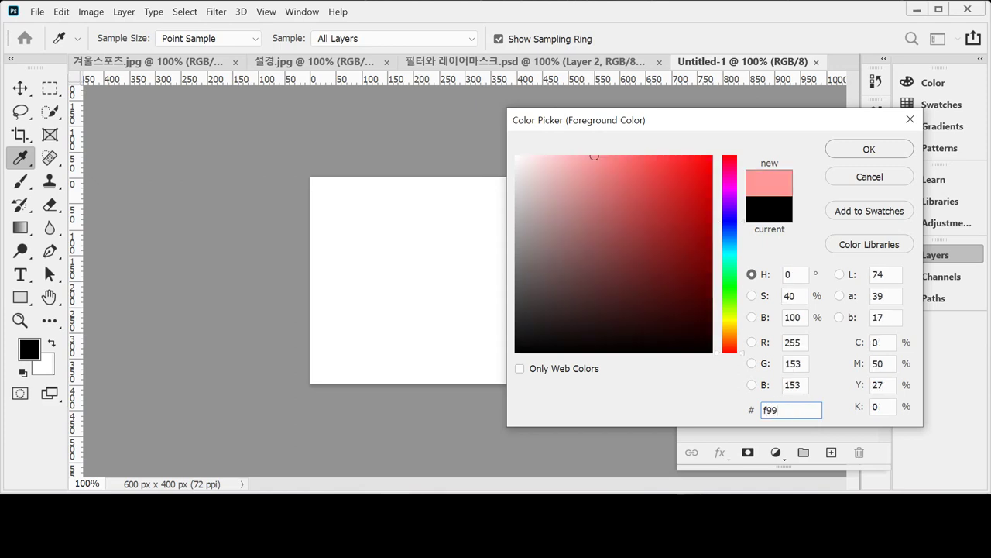
{"action": "key", "text": "Return"}
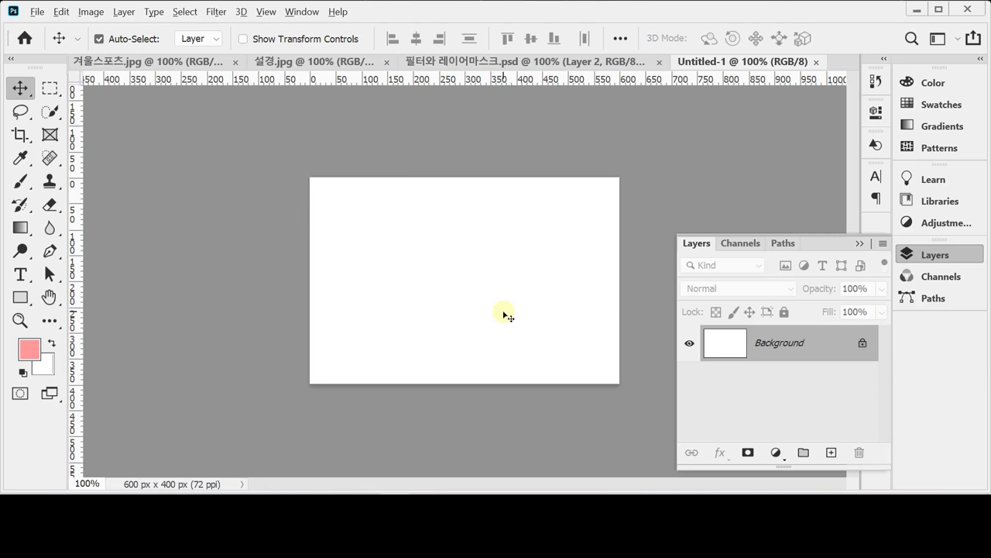
{"action": "key", "text": "alt+BackSpace"}
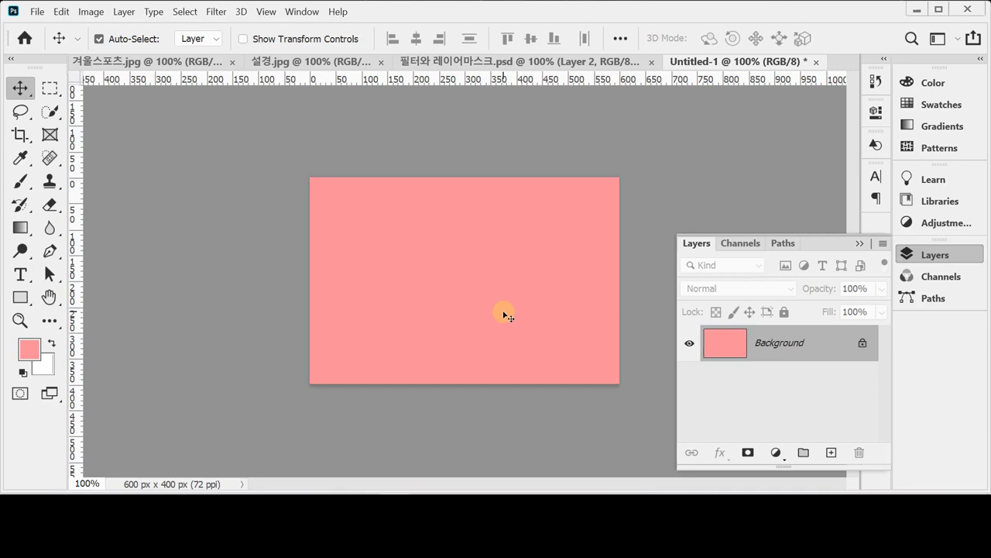
Collapse the layer list and display the grid over the canvas
{"action": "left_click", "coordinate": [916, 254]}
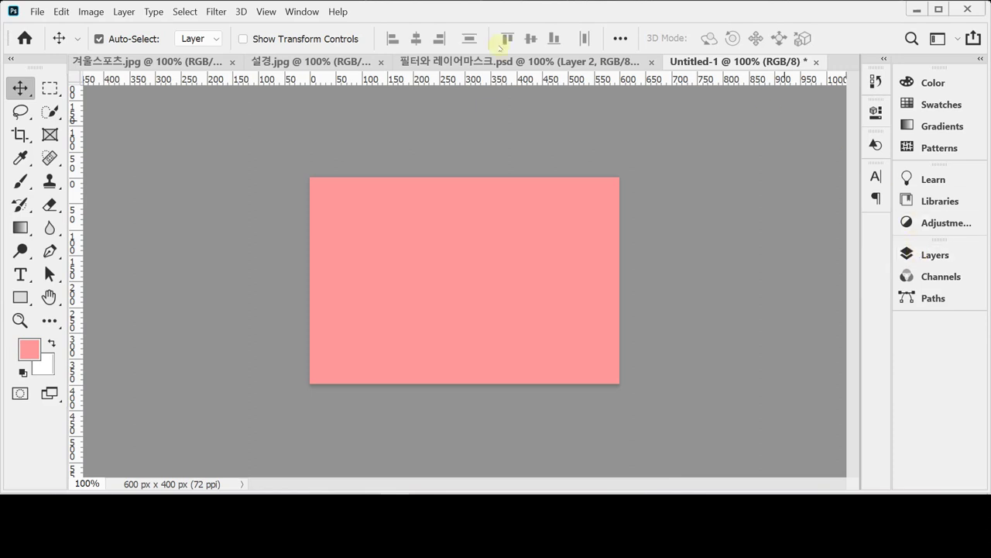
{"action": "left_click", "coordinate": [267, 11]}
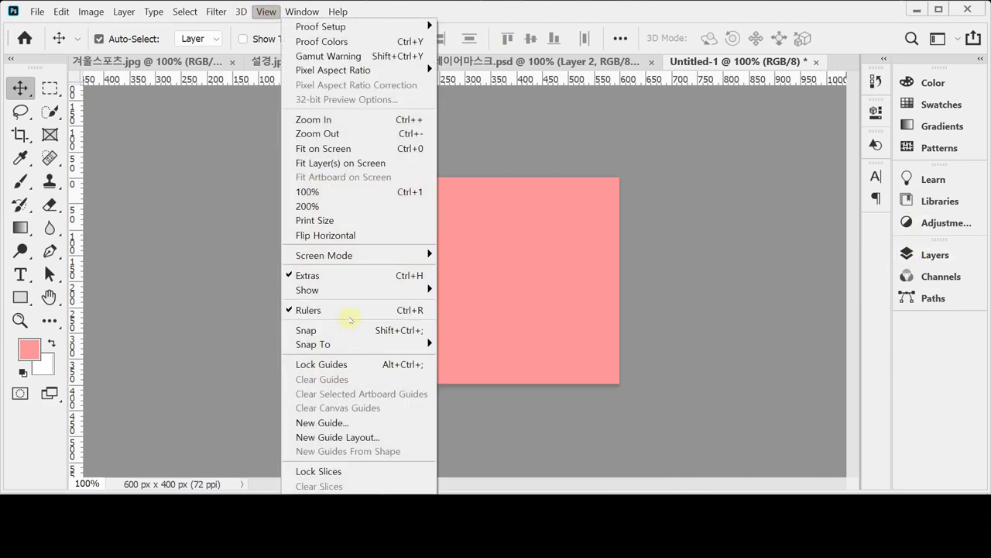
{"action": "mouse_move", "coordinate": [360, 291]}
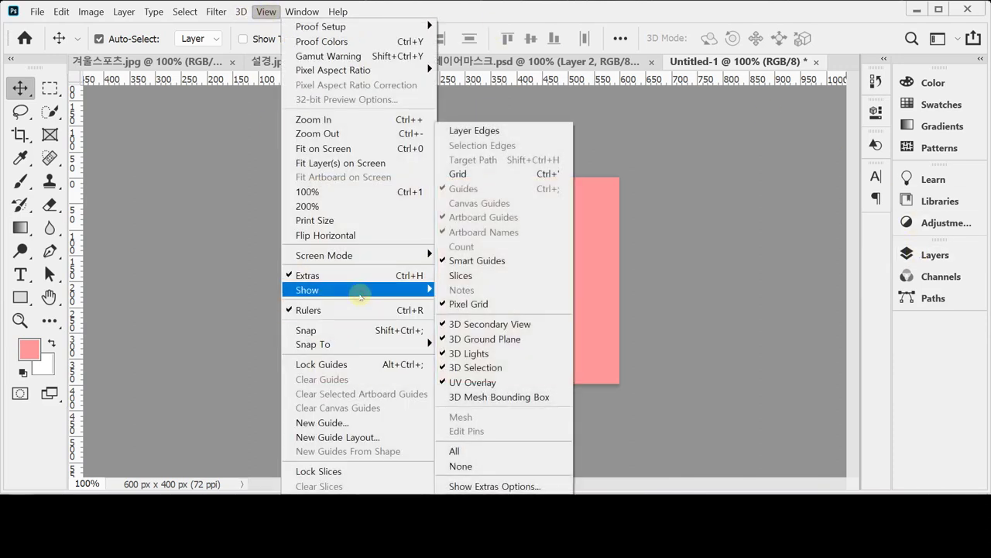
{"action": "left_click", "coordinate": [498, 174]}
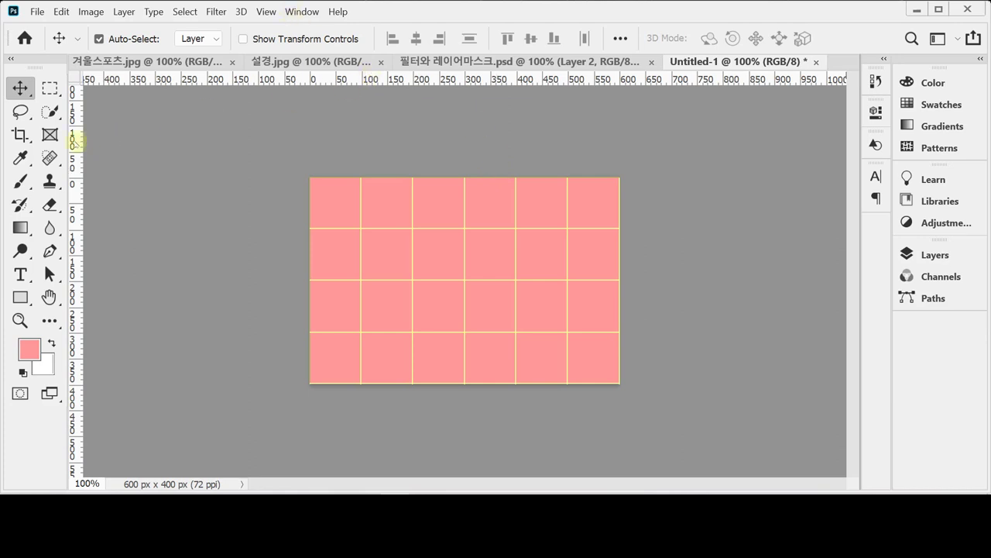
Hide the rulers and show them again
{"action": "left_click", "coordinate": [261, 11]}
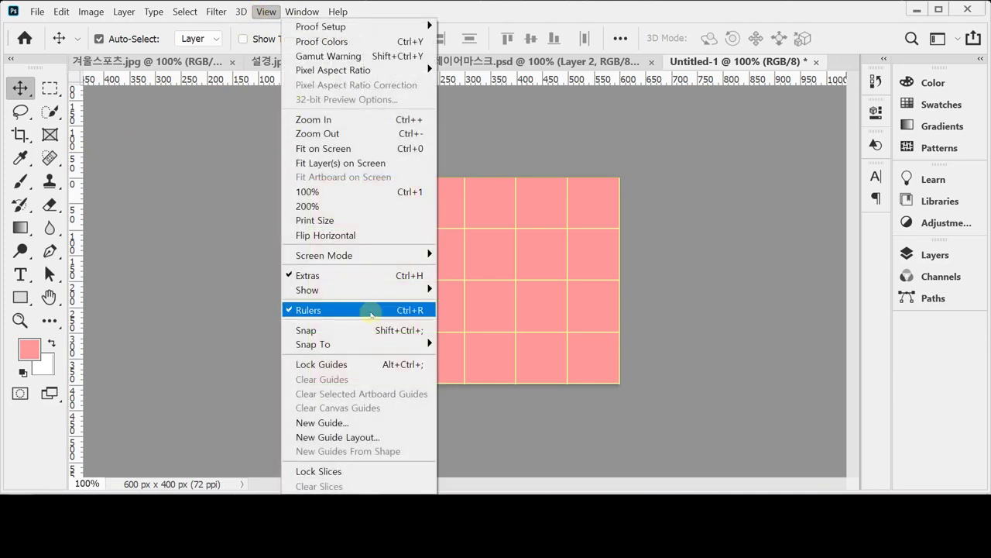
{"action": "left_click", "coordinate": [371, 310]}
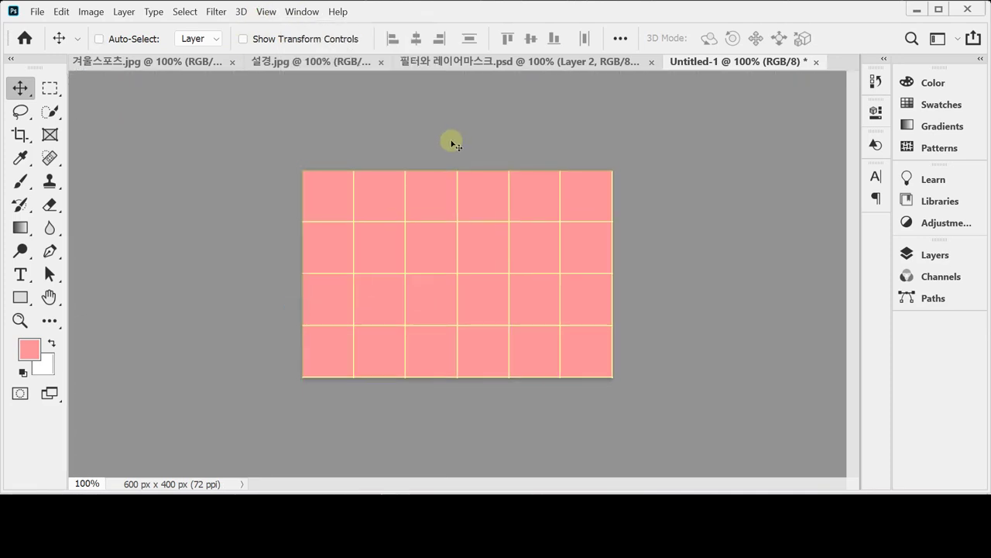
{"action": "key", "text": "ctrl+r"}
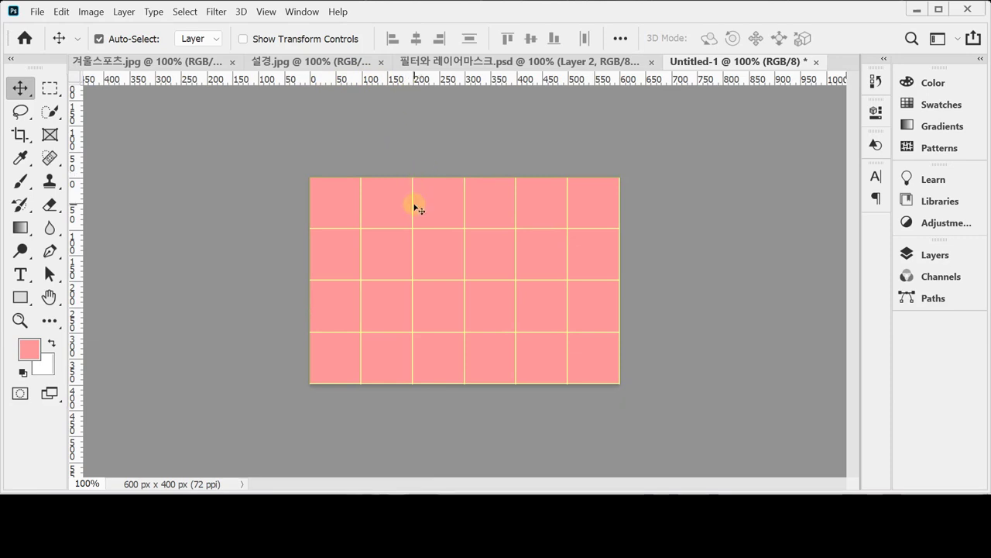
Open the Guides, Grid & Slices preferences and inspect the custom grid color, leaving its color picker without a change
{"action": "left_click", "coordinate": [62, 12]}
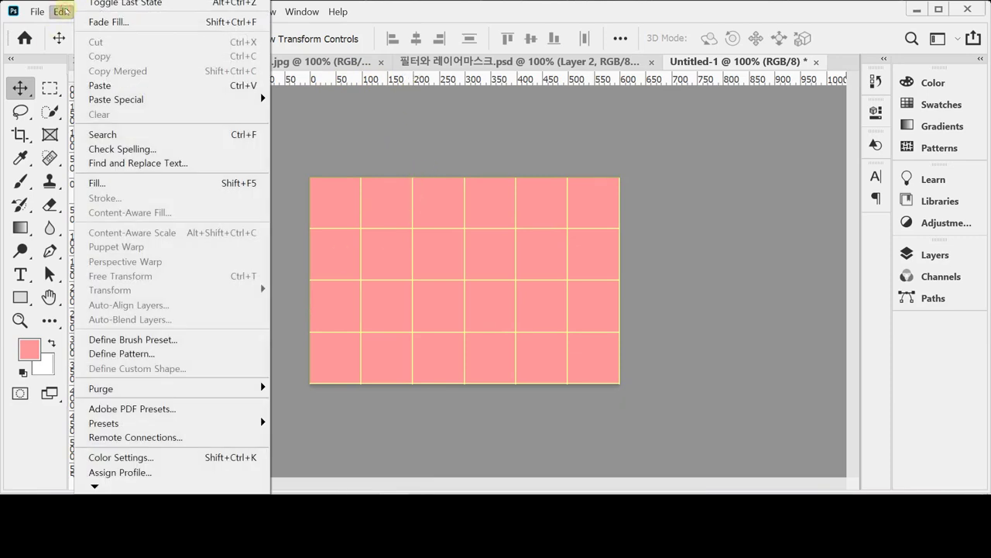
{"action": "mouse_move", "coordinate": [132, 486]}
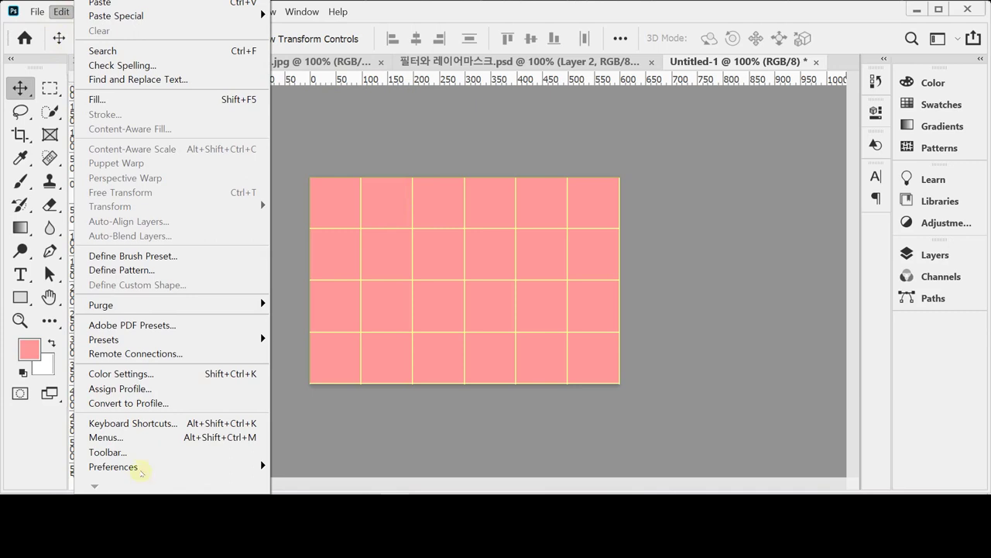
{"action": "mouse_move", "coordinate": [140, 468]}
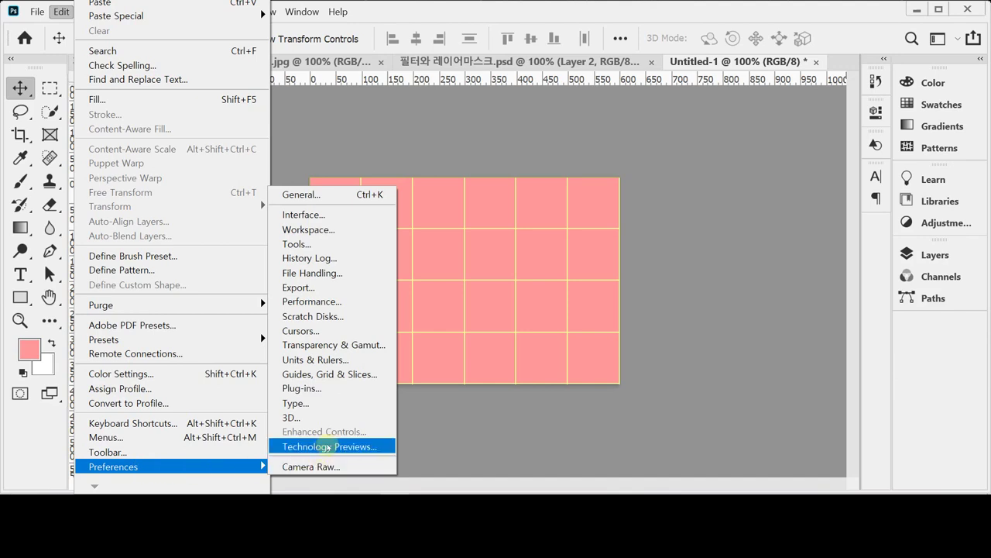
{"action": "left_click", "coordinate": [358, 375]}
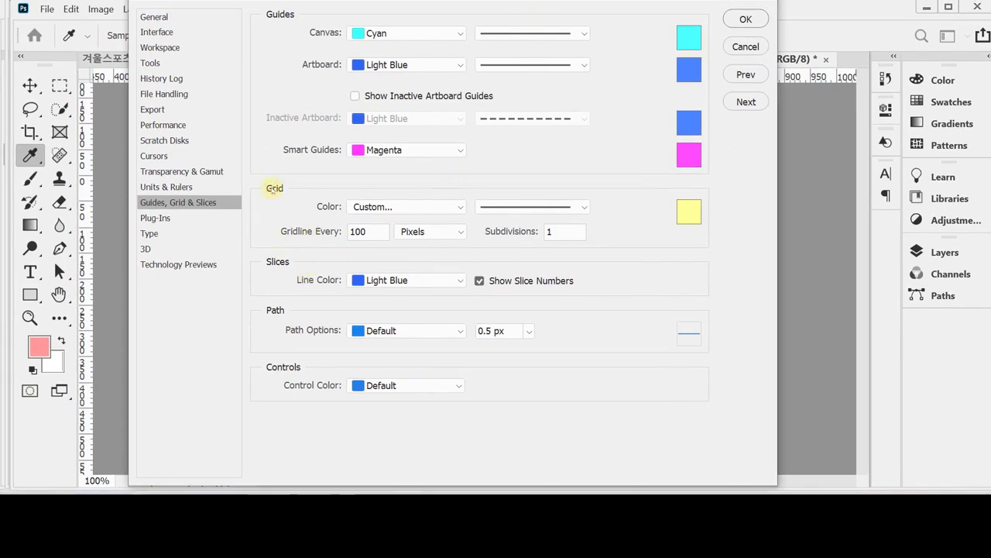
{"action": "left_click", "coordinate": [689, 215]}
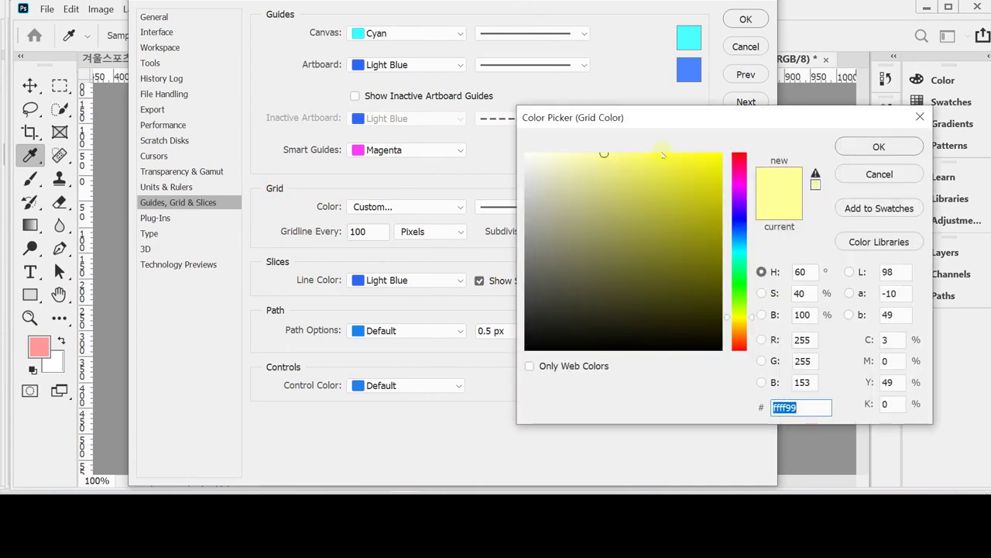
{"action": "left_click", "coordinate": [852, 177]}
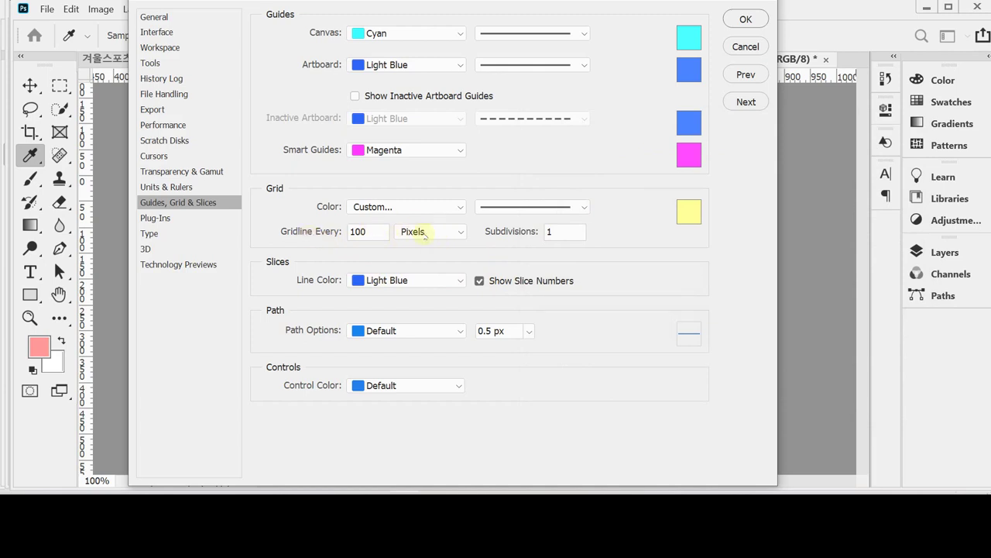
Keep gridlines every 100 pixels, set the grid subdivisions to 4, and apply the preferences
{"action": "left_click", "coordinate": [358, 231]}
{"action": "double_click", "coordinate": [358, 231]}
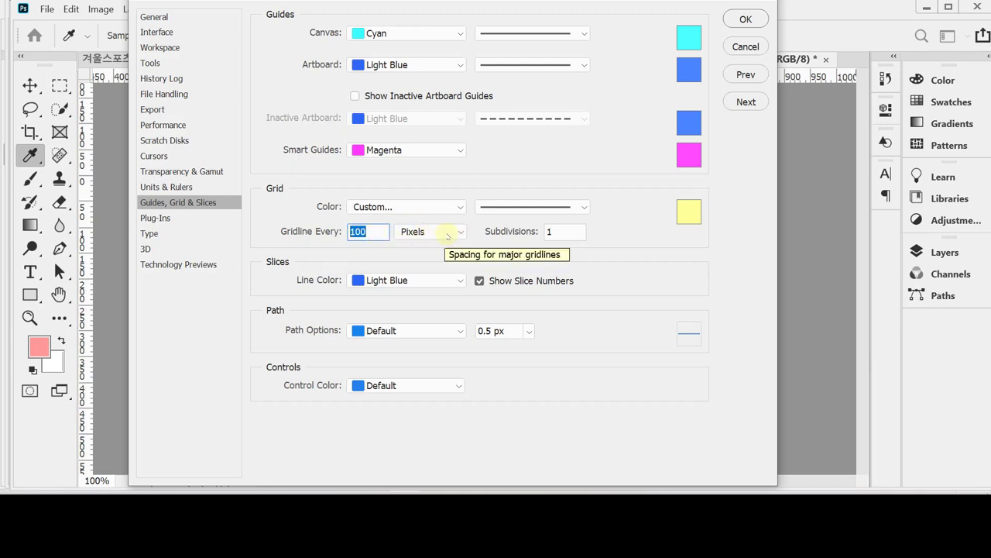
{"action": "left_click", "coordinate": [571, 232]}
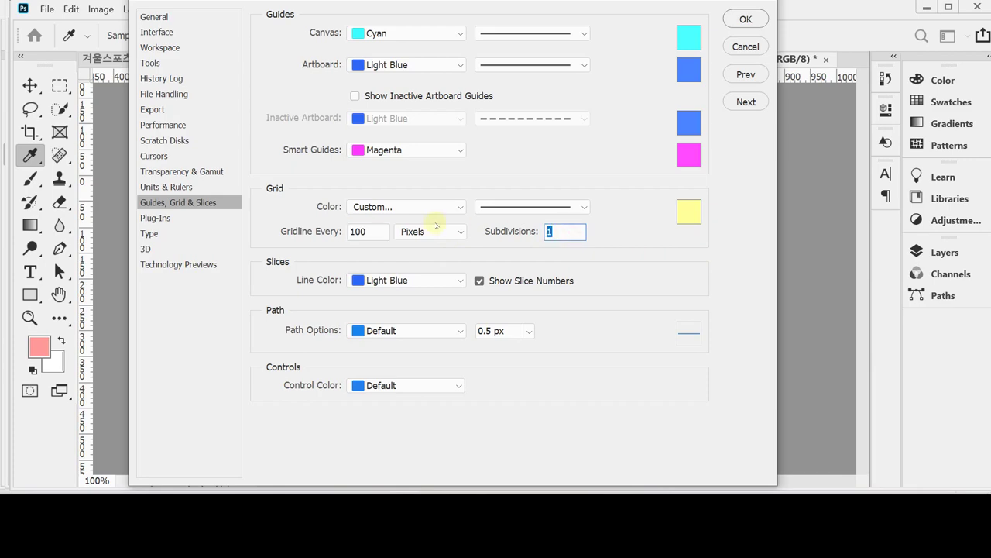
{"action": "type", "text": "4"}
{"action": "key", "text": "Return"}
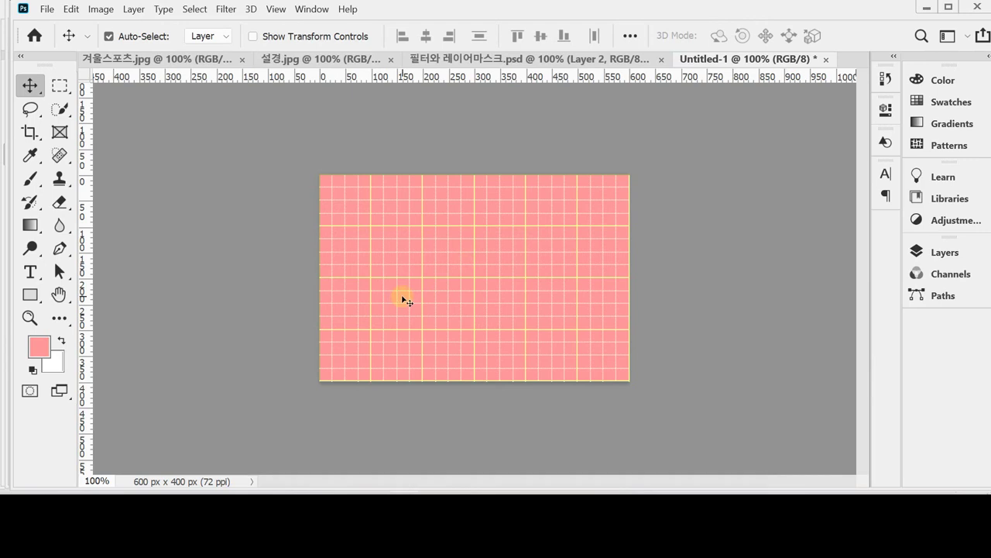
Set the grid subdivisions to 1 in the Guides, Grid & Slices preferences and return to the Move tool
{"action": "key", "text": "ctrl"}
{"action": "key", "text": "i"}
{"action": "key", "text": "ctrl+k"}
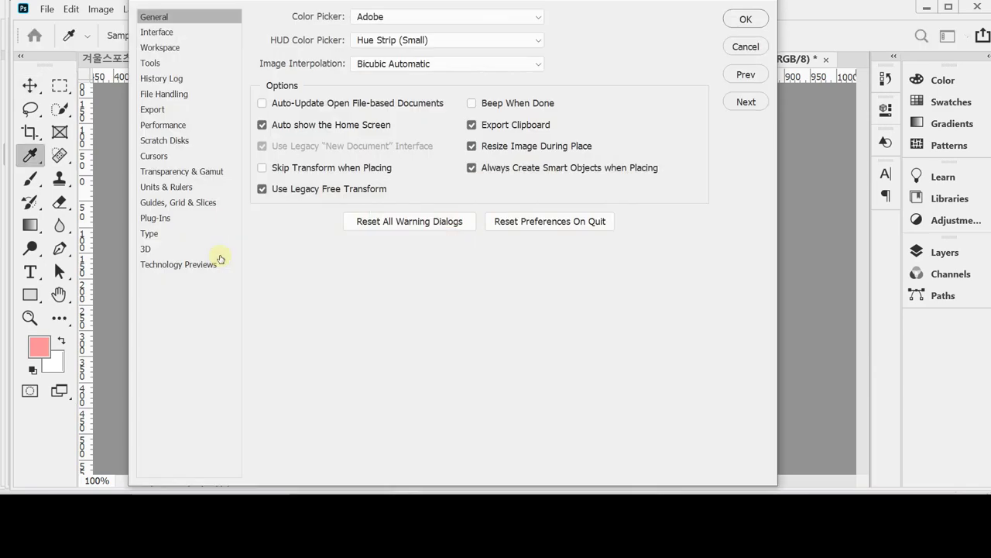
{"action": "left_click", "coordinate": [177, 203]}
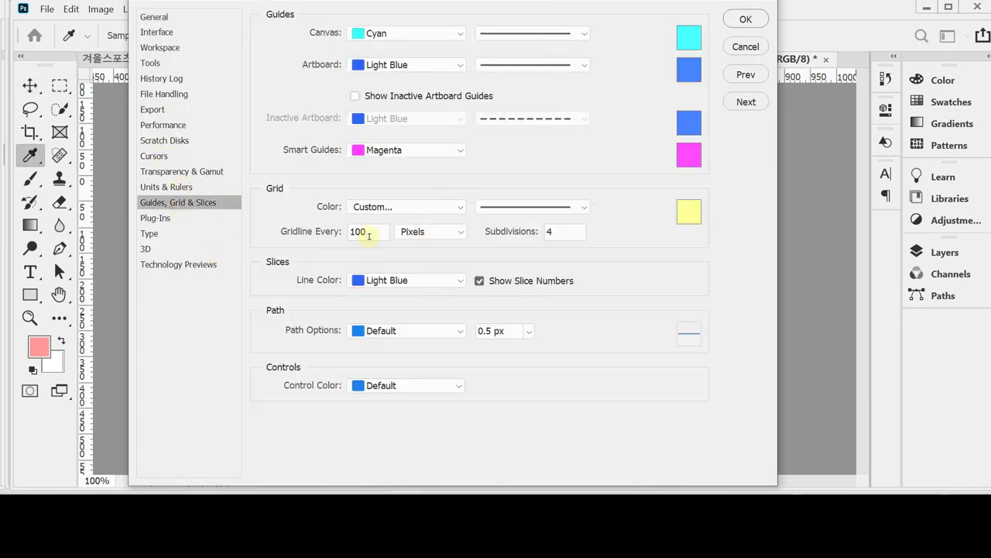
{"action": "double_click", "coordinate": [557, 232]}
{"action": "type", "text": "1"}
{"action": "key", "text": "Return"}
{"action": "key", "text": "v"}
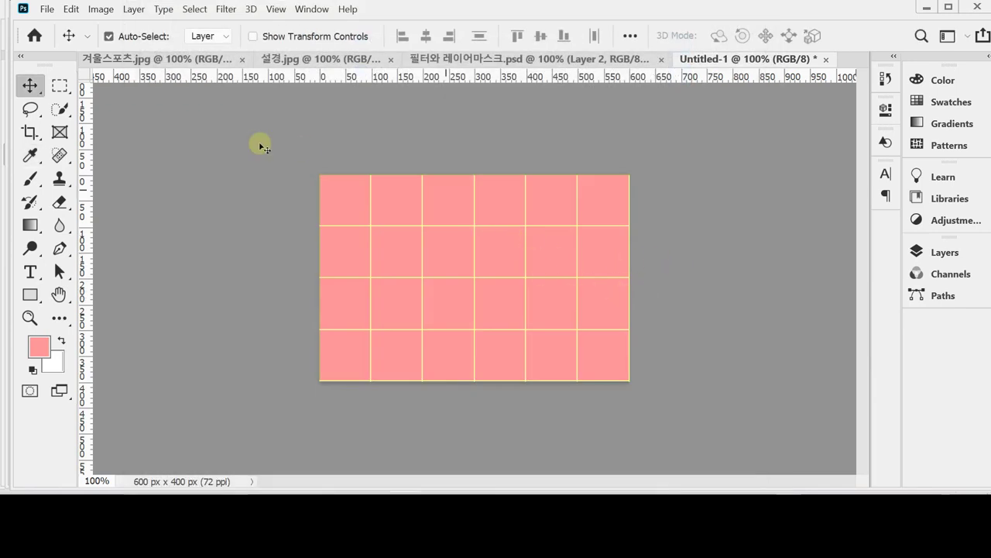
Copy the entire 설경.jpg mountain photo and paste it into the Untitled-1 document as a new layer
{"action": "left_click", "coordinate": [288, 61]}
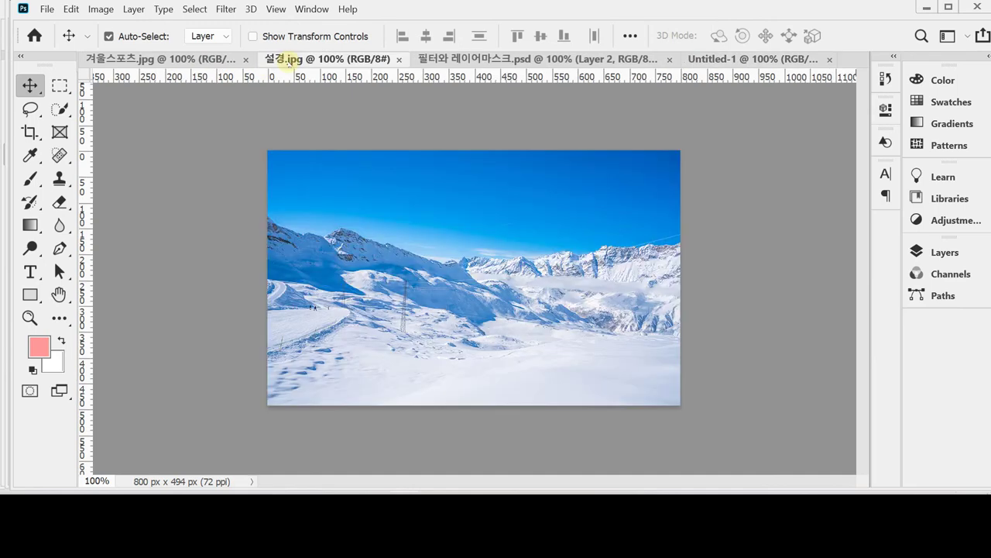
{"action": "key", "text": "ctrl+a"}
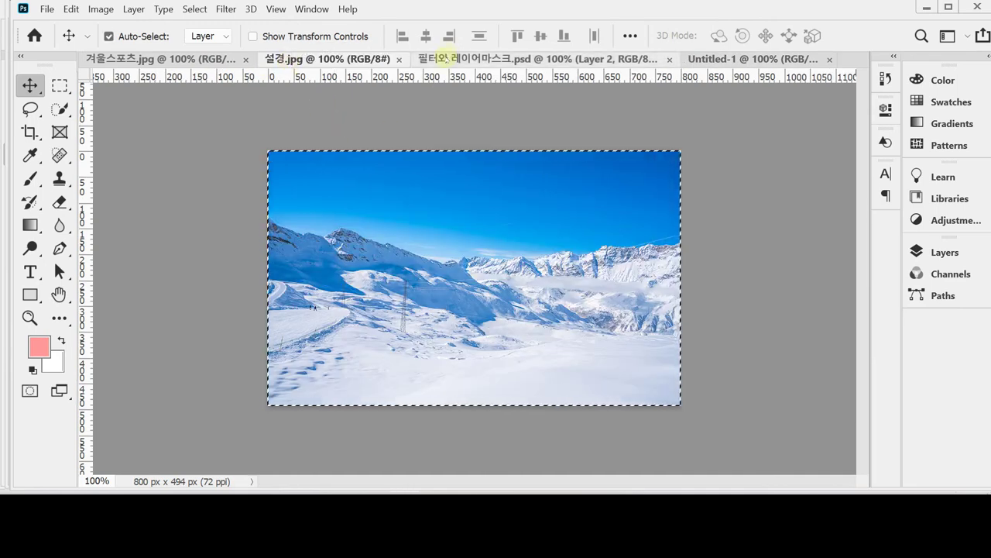
{"action": "left_click", "coordinate": [708, 60]}
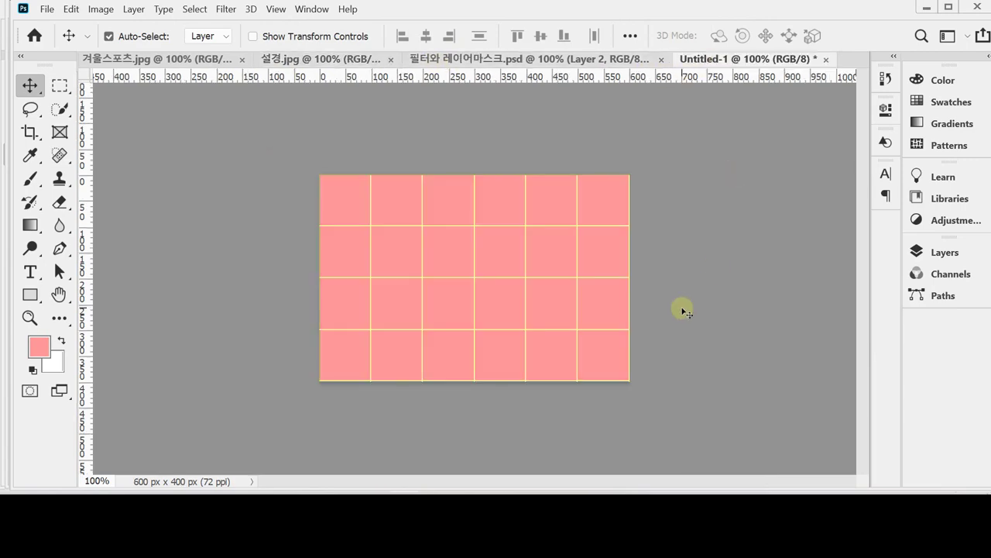
{"action": "key", "text": "ctrl"}
{"action": "key", "text": "ctrl+v"}
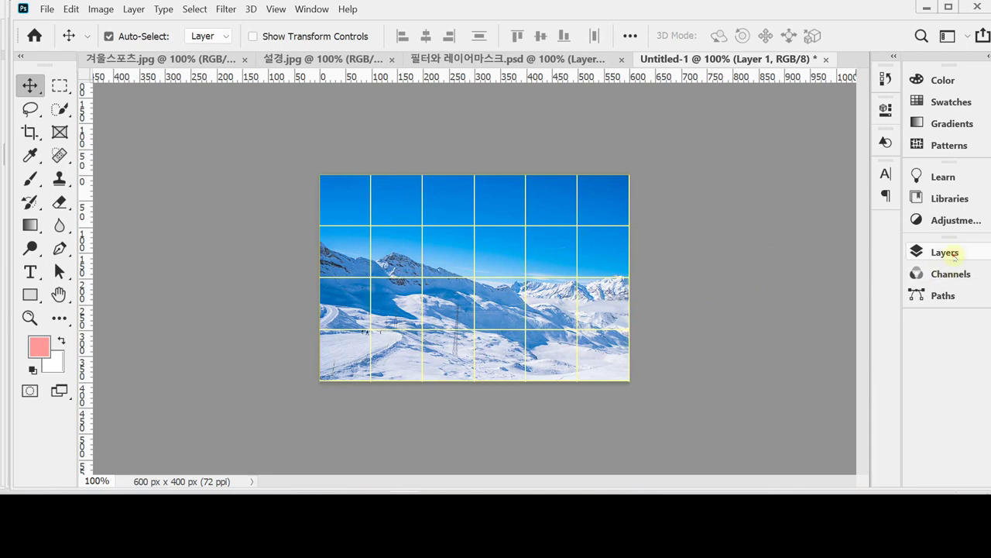
Set the blend mode of the pasted mountain layer to Color Burn
{"action": "left_click", "coordinate": [924, 252]}
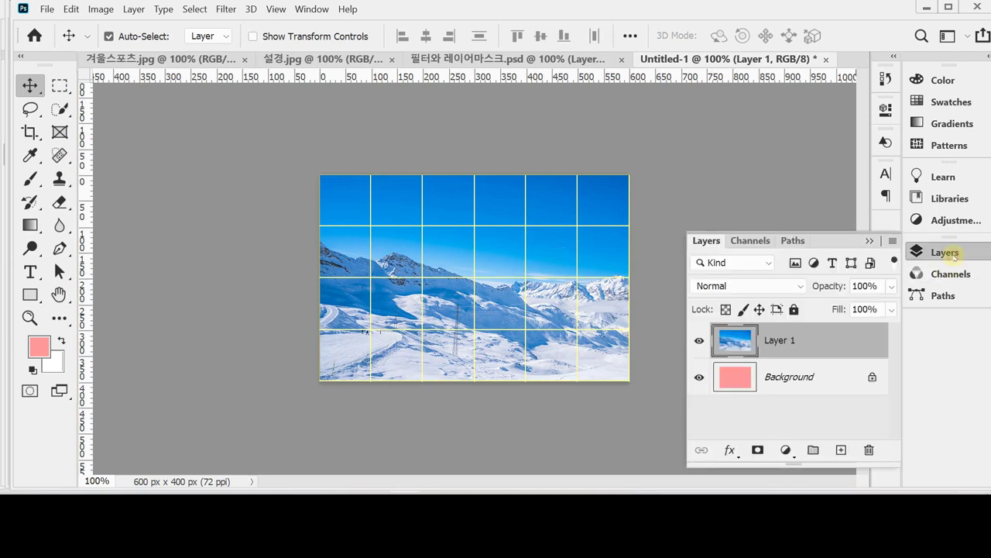
{"action": "left_click", "coordinate": [759, 286]}
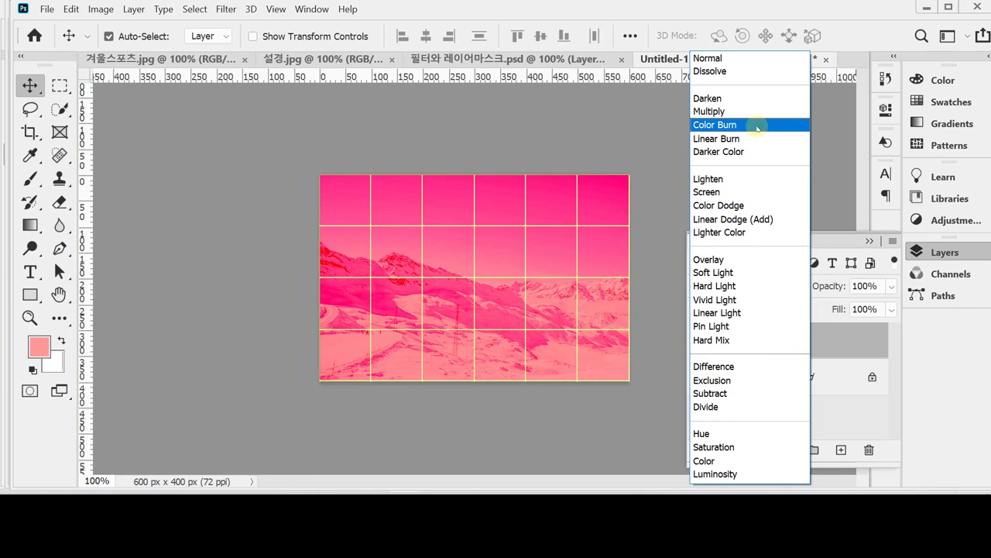
{"action": "left_click", "coordinate": [756, 127]}
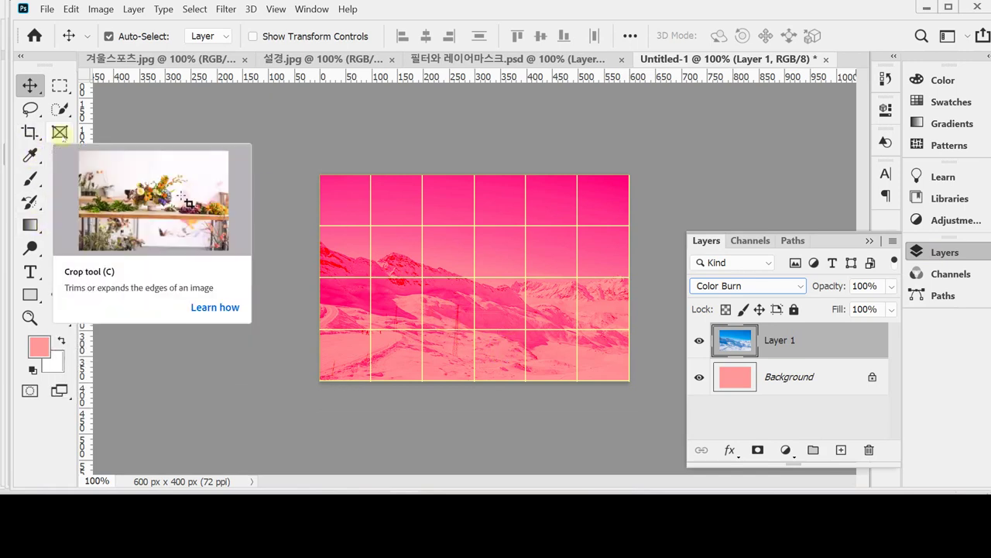
Activate the Gradient tool and choose the Black, White preset from the Basics gradients
{"action": "left_click", "coordinate": [61, 155]}
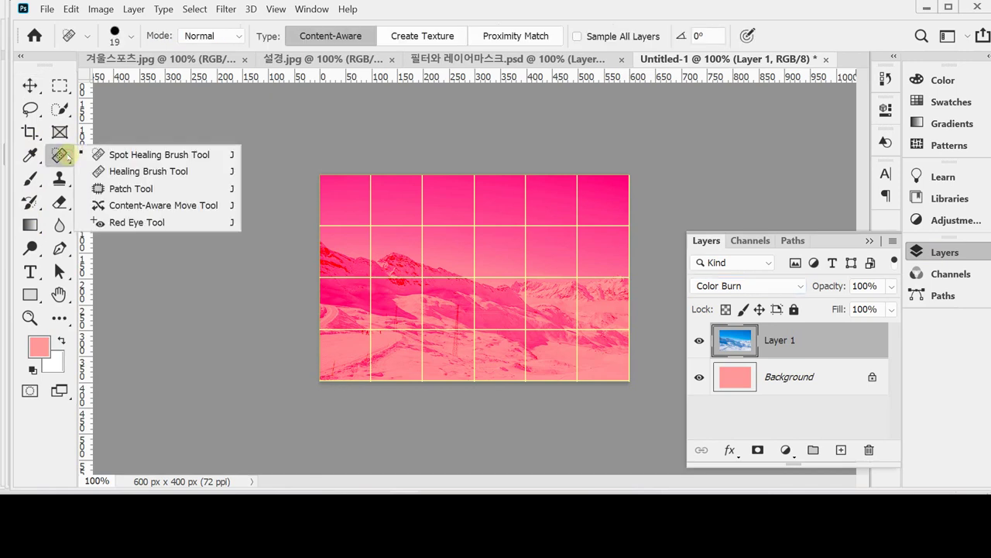
{"action": "left_click", "coordinate": [61, 202]}
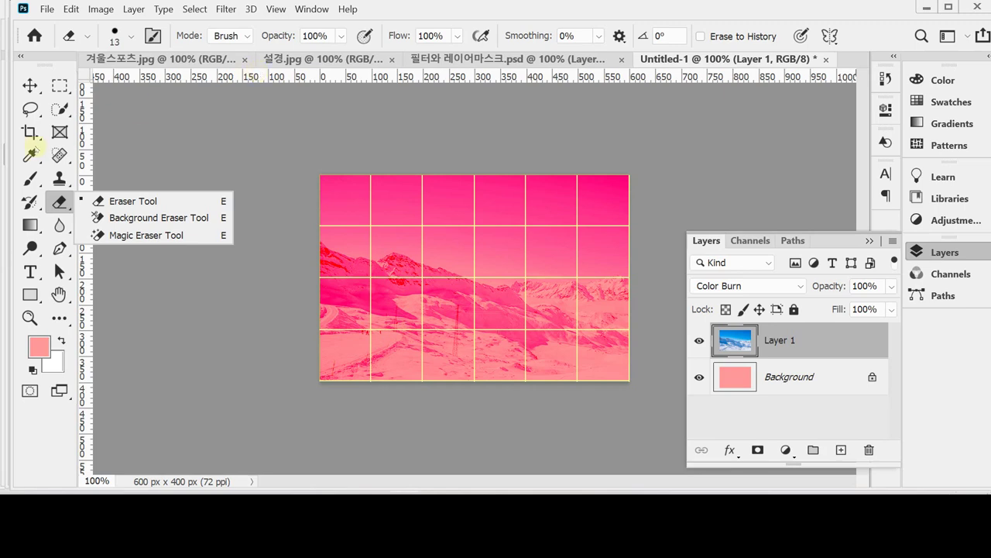
{"action": "left_click", "coordinate": [29, 225]}
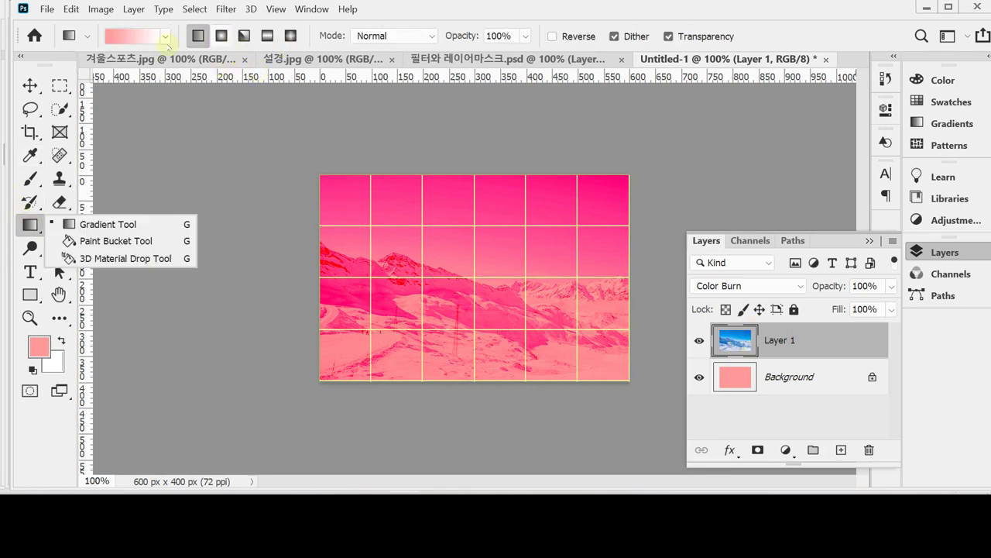
{"action": "left_click", "coordinate": [165, 37]}
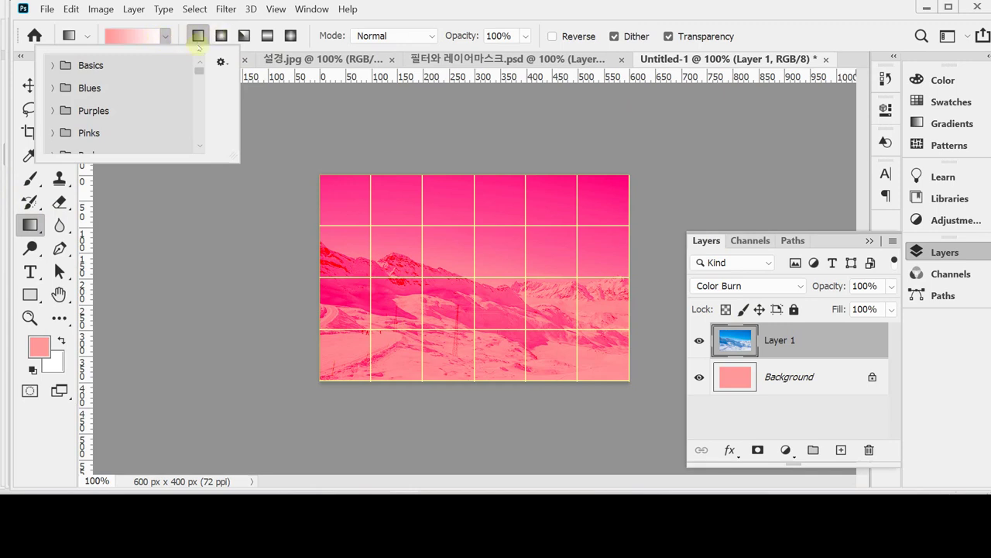
{"action": "left_click", "coordinate": [52, 66]}
{"action": "left_click", "coordinate": [128, 93]}
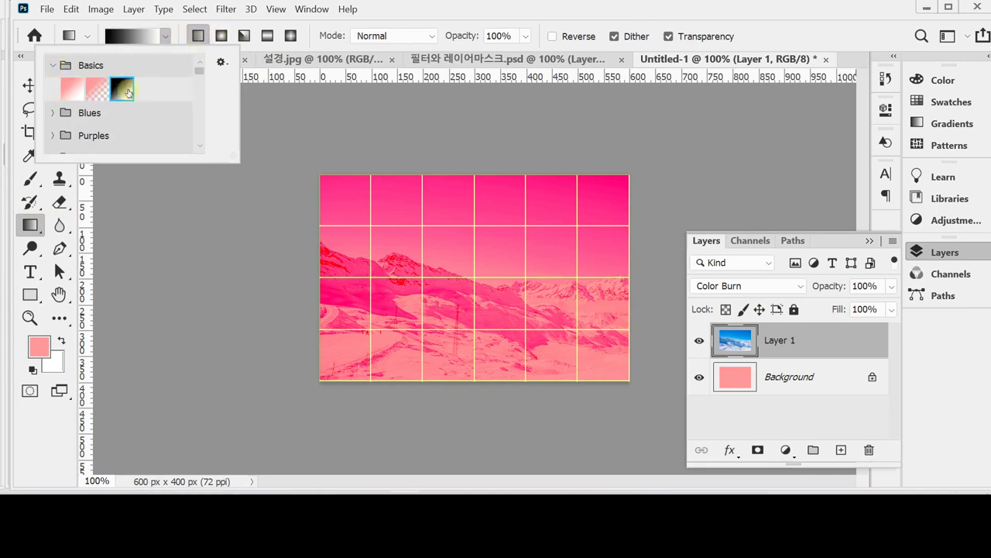
{"action": "left_click", "coordinate": [406, 15]}
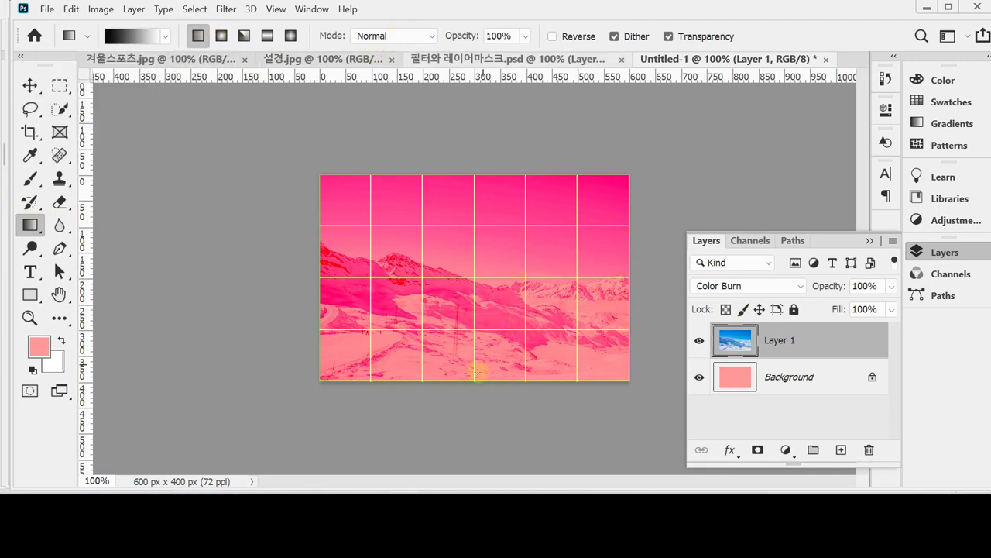
Try a vertical black-to-white gradient directly on the mountain layer from its lower edge to the 100 px gridline, and undo it
{"action": "left_click_drag", "start_coordinate": [474, 379], "coordinate": [471, 224]}
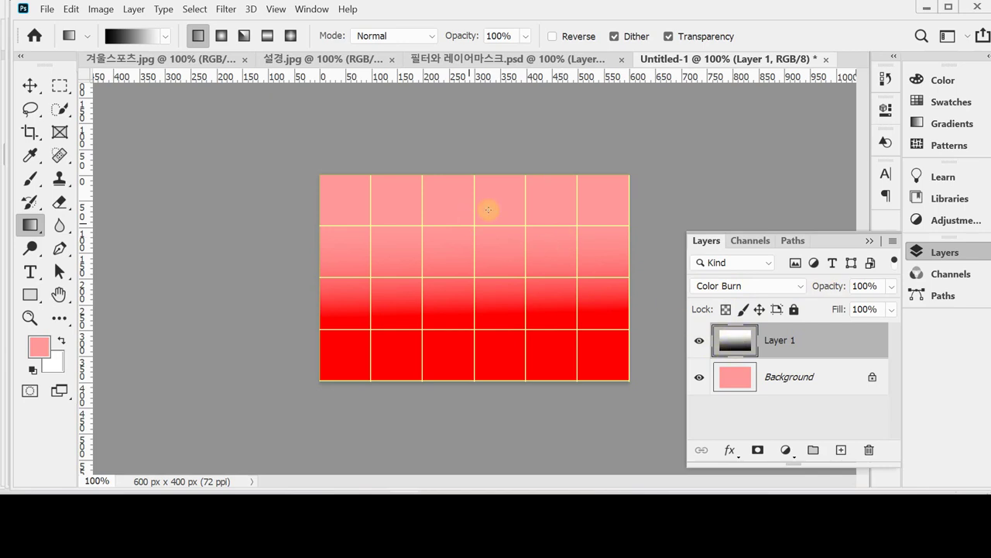
{"action": "key", "text": "ctrl+z"}
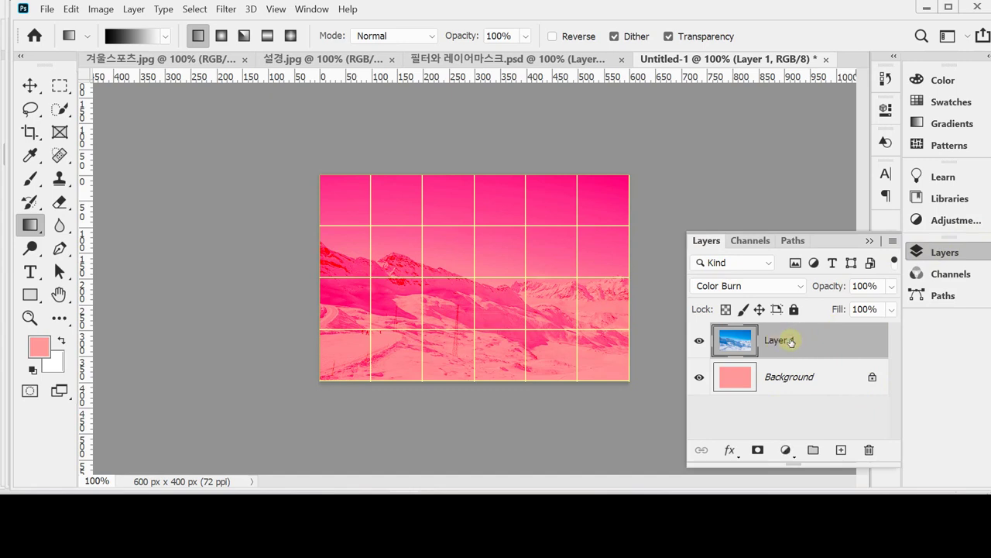
Add a layer mask to the mountain layer and make the mask, rather than the image, the active target
{"action": "left_click", "coordinate": [756, 451]}
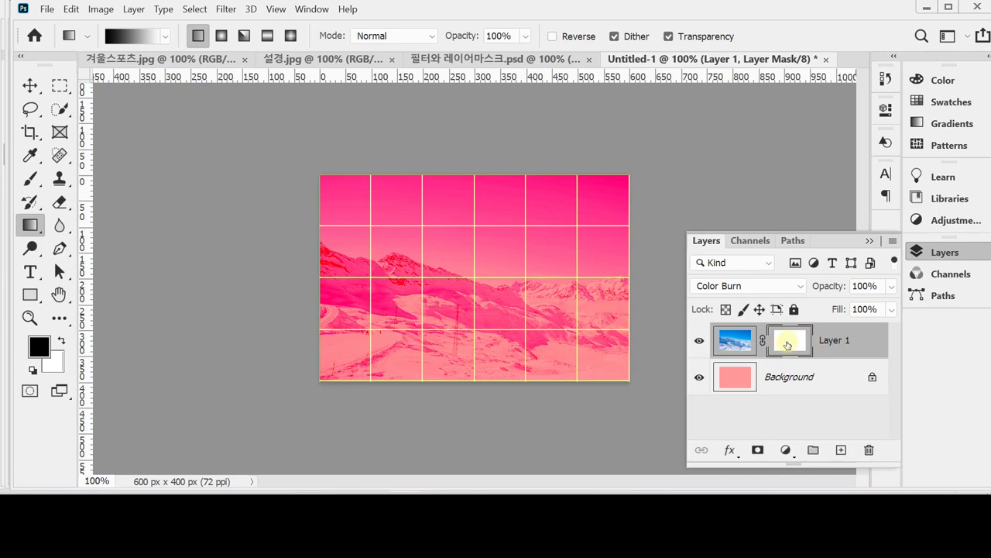
{"action": "left_click", "coordinate": [727, 341]}
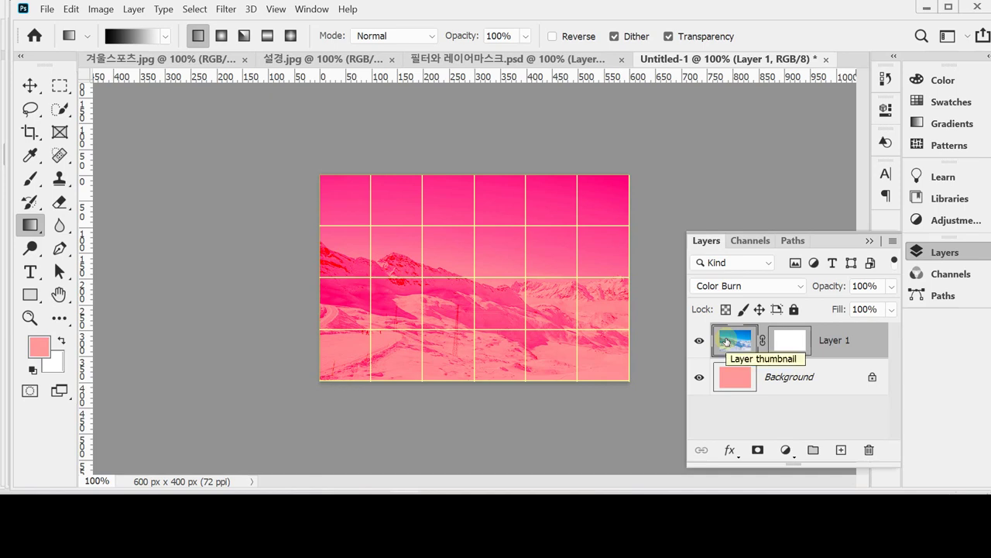
{"action": "left_click", "coordinate": [786, 339]}
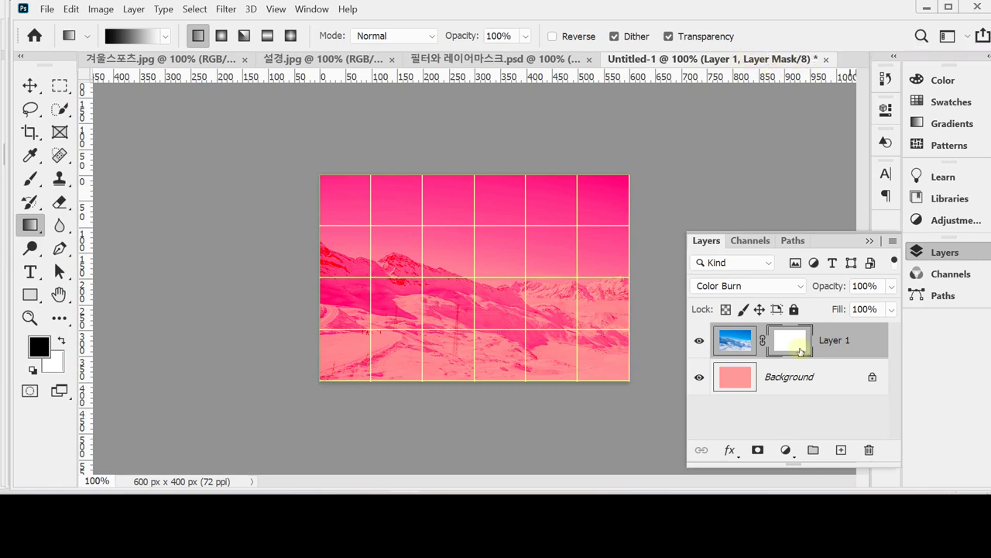
{"action": "left_click", "coordinate": [735, 341]}
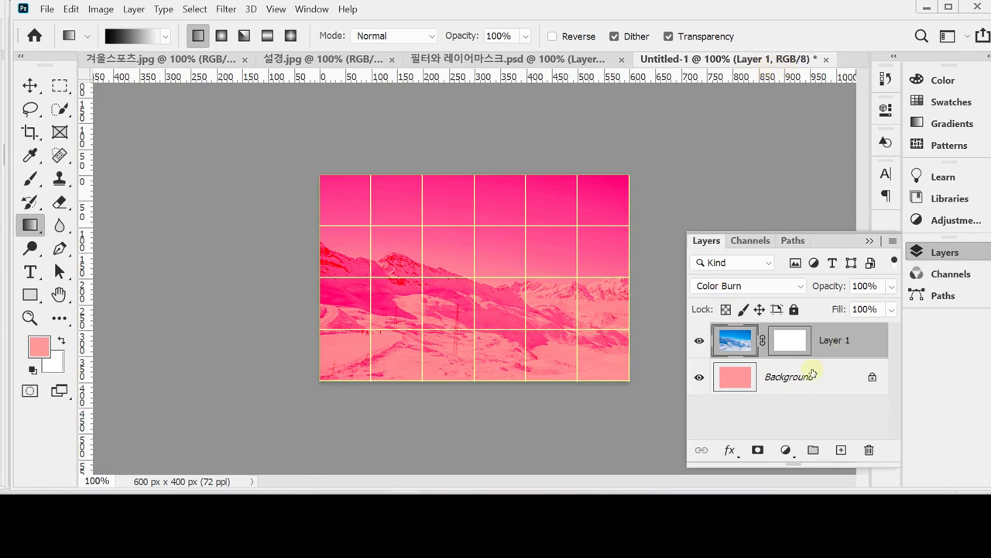
{"action": "left_click", "coordinate": [789, 341]}
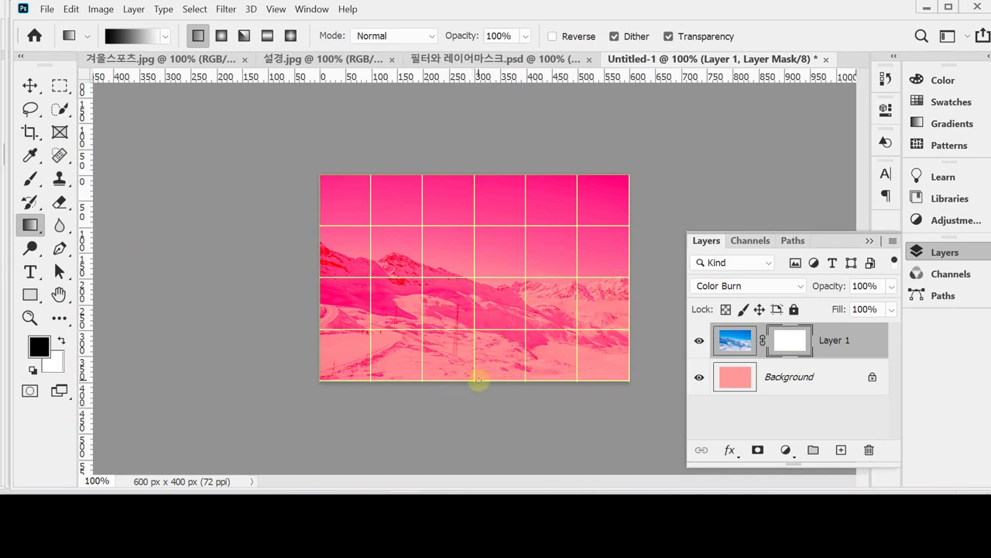
Inspect the black and white color stops of the gradient in the Gradient Editor, and leave it without a change
{"action": "left_click", "coordinate": [138, 38]}
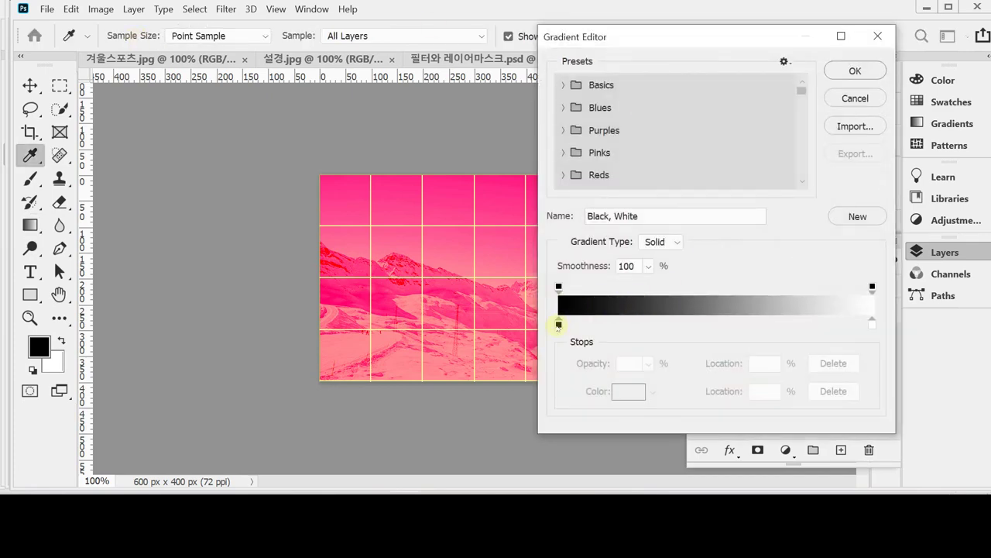
{"action": "left_click", "coordinate": [558, 323]}
{"action": "left_click", "coordinate": [873, 323]}
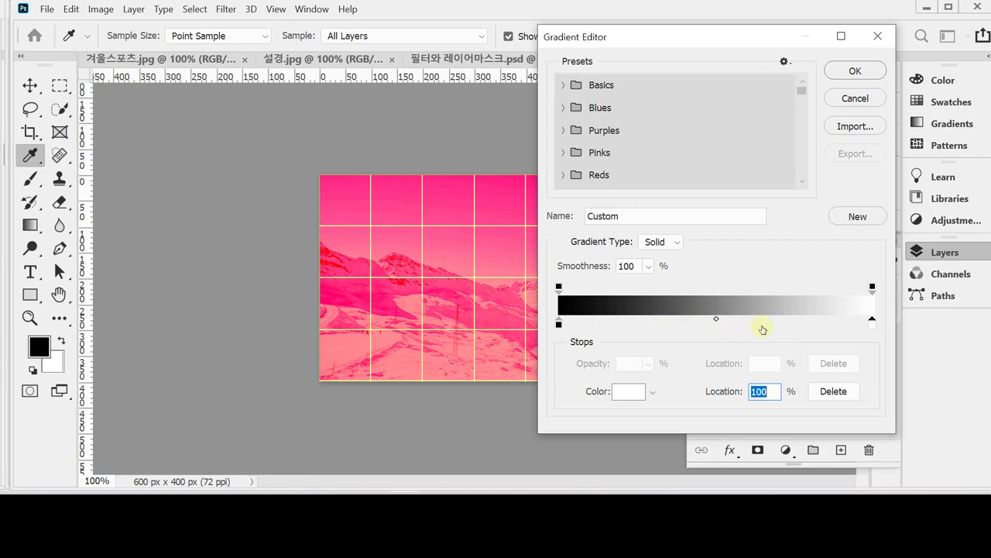
{"action": "left_click", "coordinate": [849, 99]}
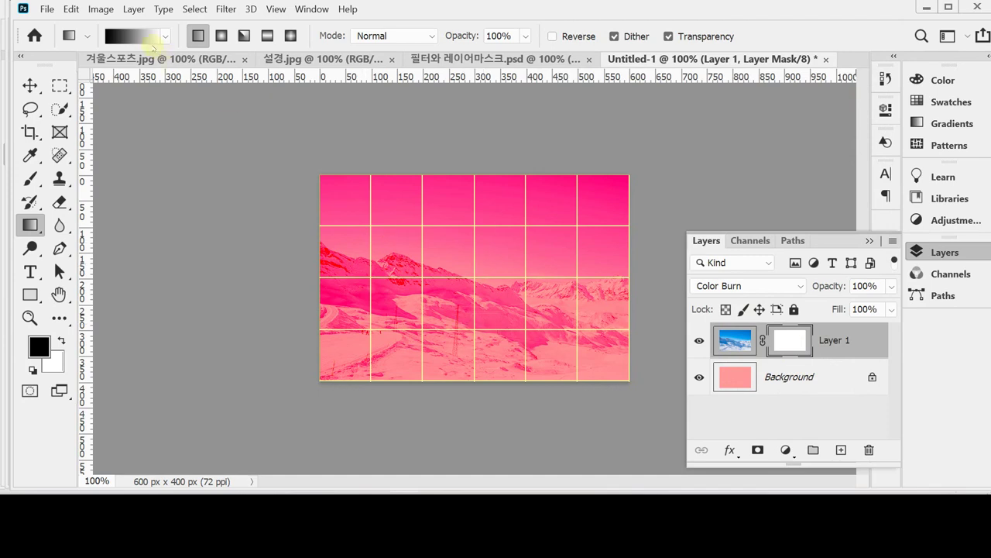
Swap the foreground and background colors, and reset them to the default black and white
{"action": "left_click", "coordinate": [165, 36]}
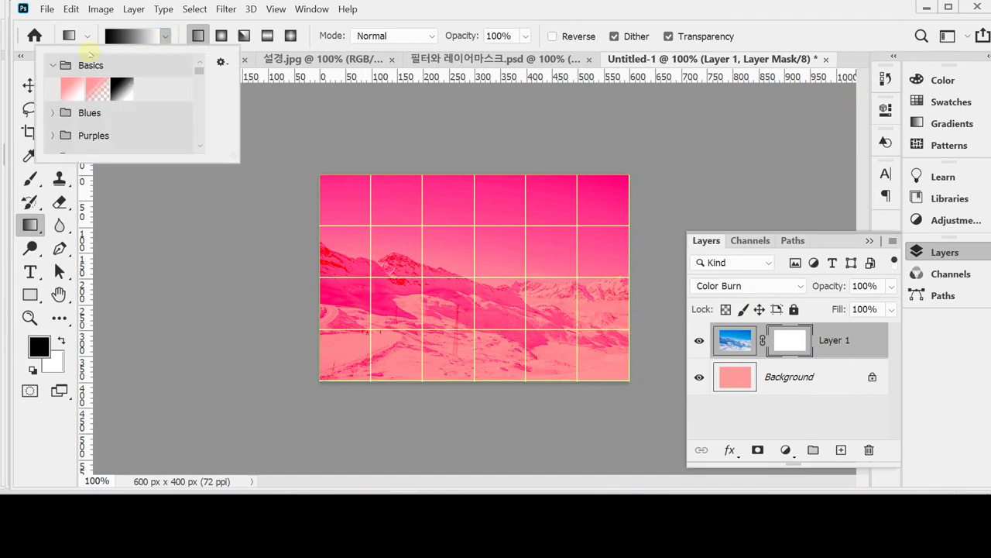
{"action": "left_click", "coordinate": [53, 65]}
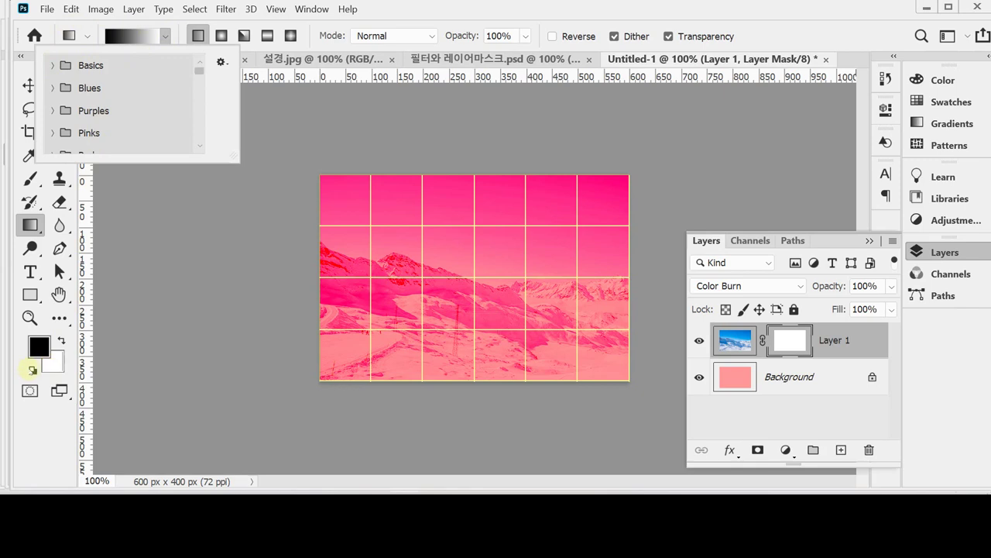
{"action": "key", "text": "x"}
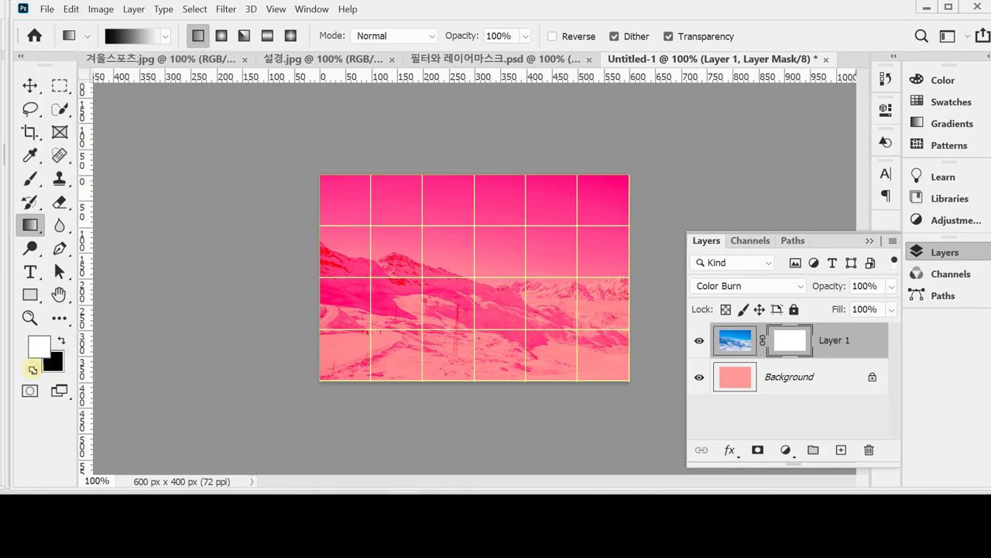
{"action": "left_click", "coordinate": [61, 342]}
{"action": "left_click", "coordinate": [61, 342]}
{"action": "left_click", "coordinate": [33, 370]}
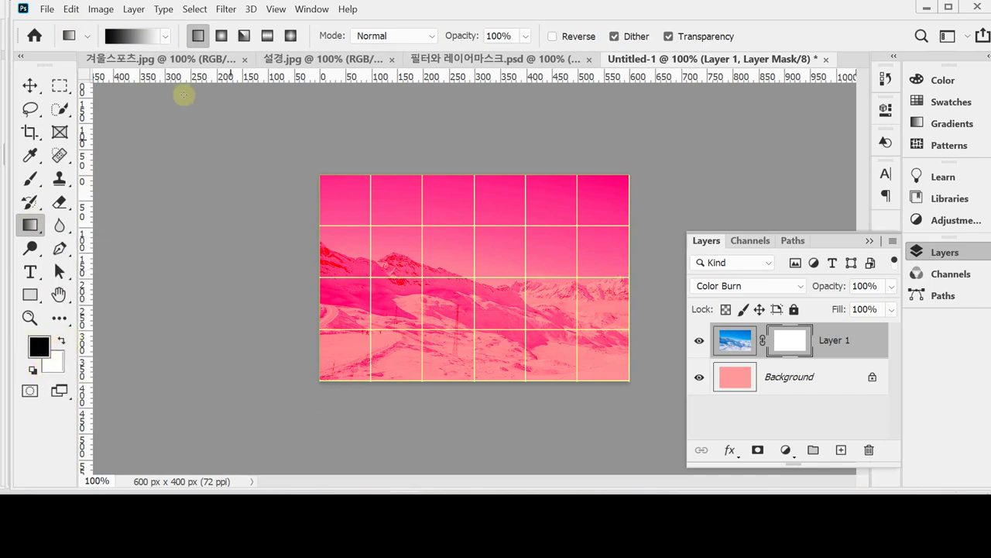
Fade out the lower mountain by drawing a vertical black-to-white gradient upward on its layer mask from the 300 px to the 100 px gridline, and redraw it
{"action": "left_click", "coordinate": [165, 36]}
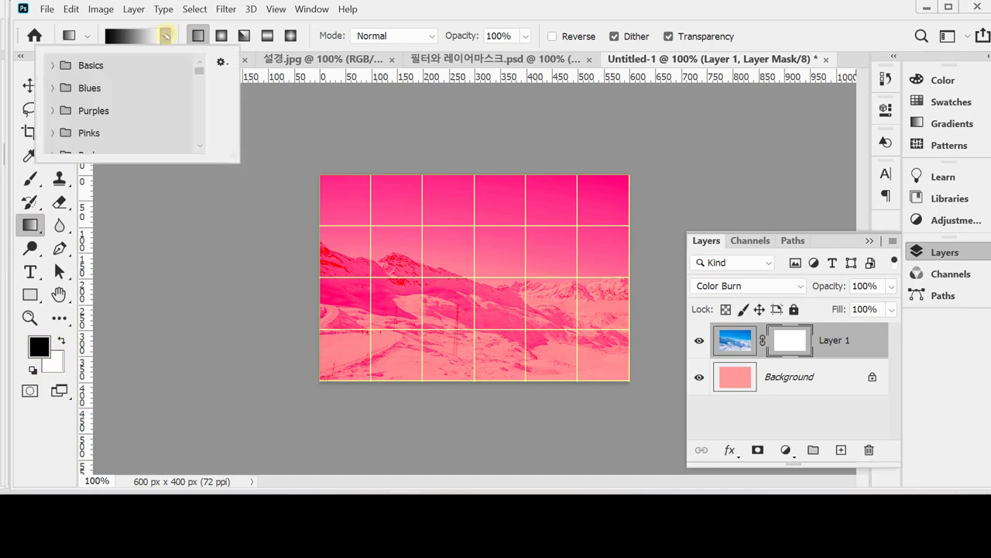
{"action": "left_click", "coordinate": [51, 68]}
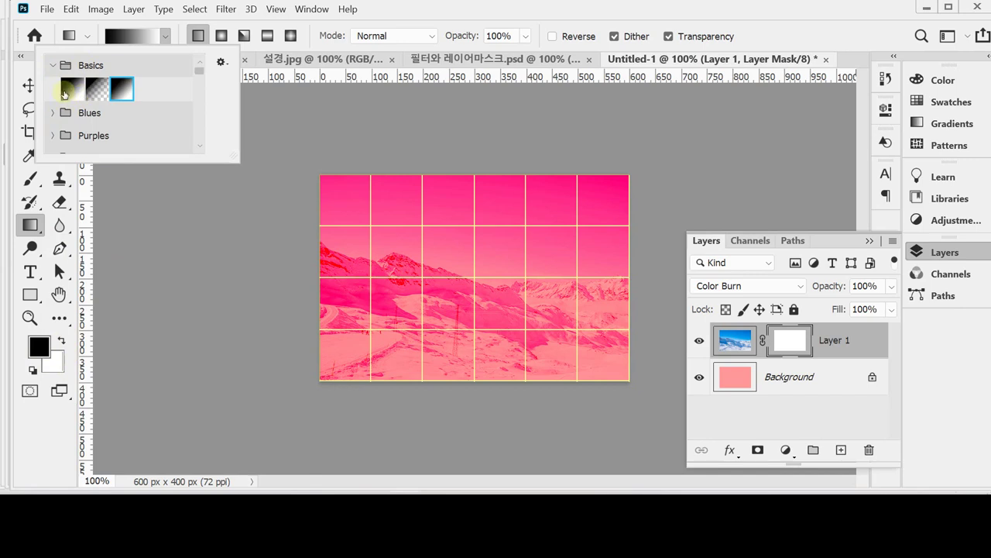
{"action": "left_click", "coordinate": [385, 15]}
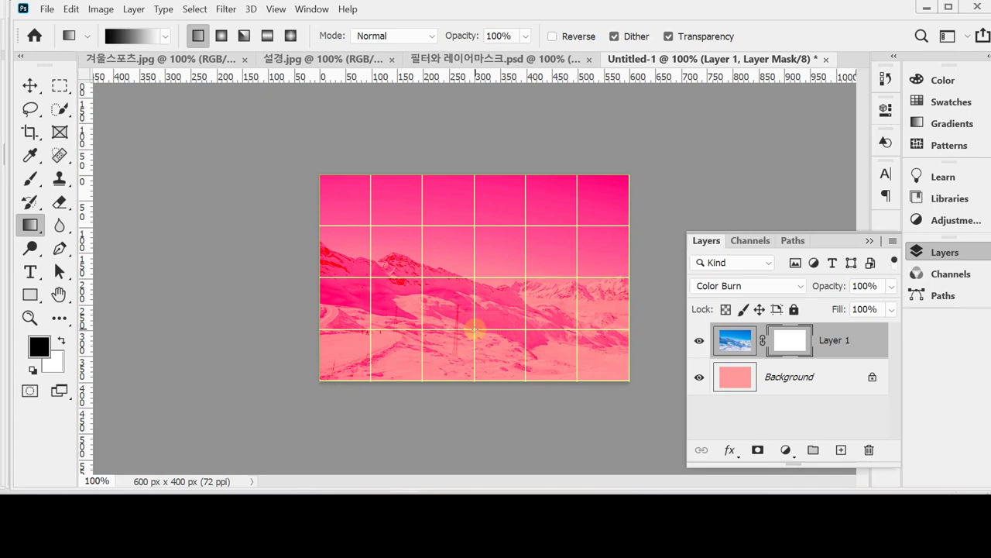
{"action": "left_click_drag", "start_coordinate": [475, 329], "coordinate": [475, 226]}
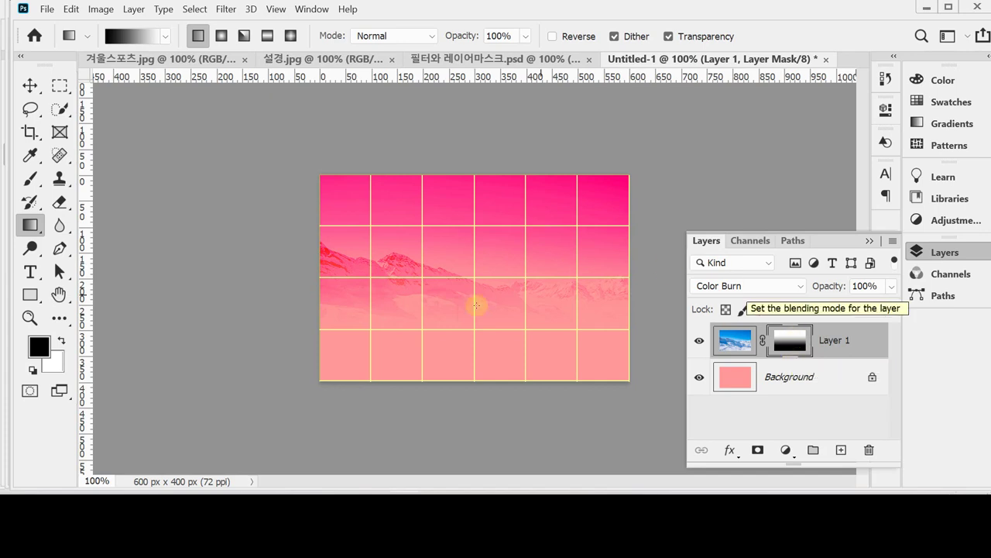
{"action": "left_click_drag", "start_coordinate": [469, 354], "coordinate": [459, 261]}
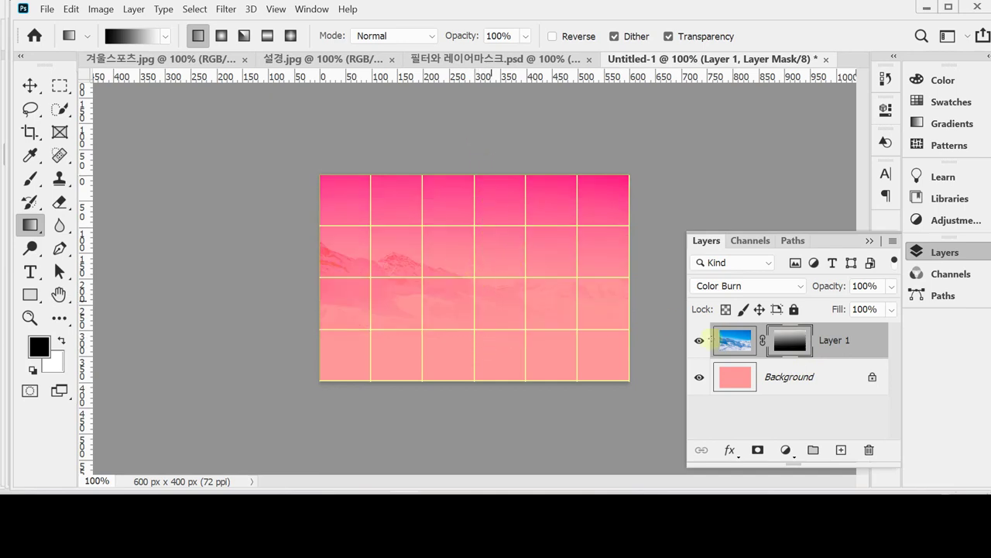
Redraw the mountain layer mask's gradient vertically from black at the 300 px gridline up to white at the 100 px gridline
{"action": "left_click", "coordinate": [790, 344]}
{"action": "left_click_drag", "start_coordinate": [475, 330], "coordinate": [475, 227]}
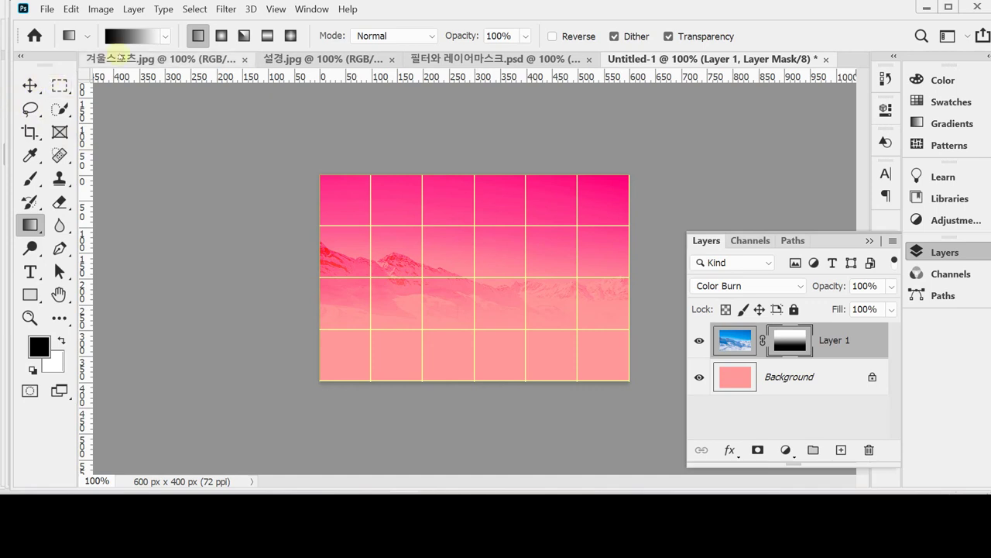
Copy the entire snowboarder photo from 겨울스포츠.jpg and paste it into Untitled-1 above the mountain layer
{"action": "left_click", "coordinate": [117, 57]}
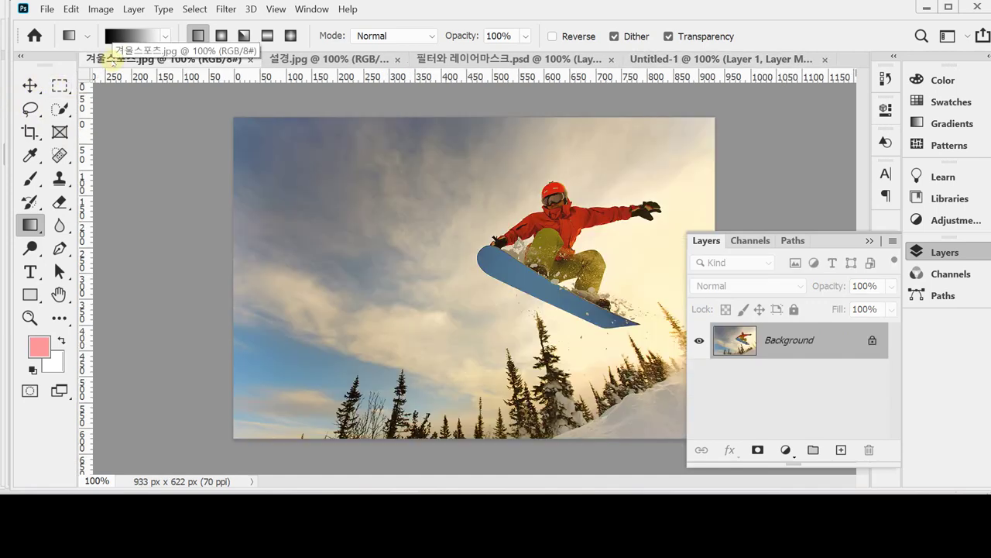
{"action": "key", "text": "ctrl+a"}
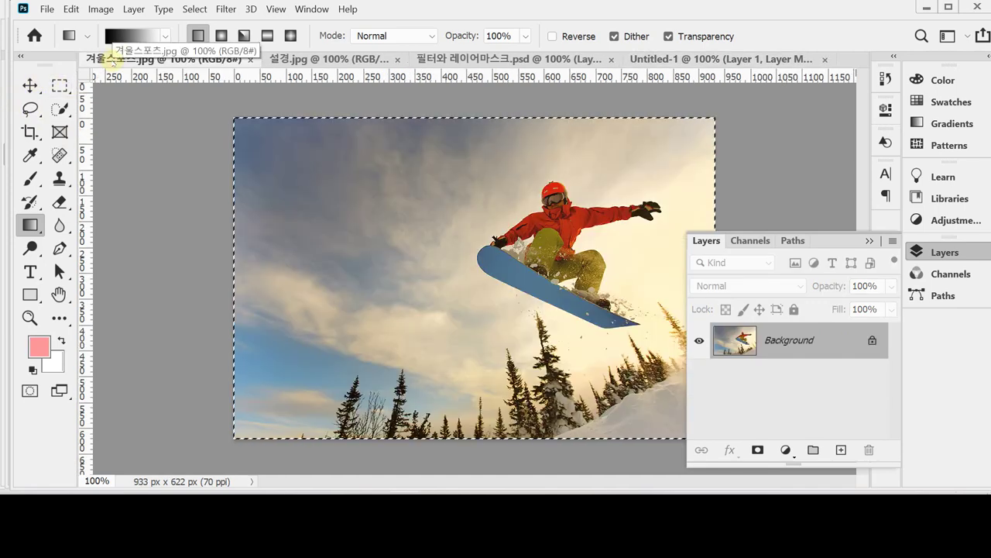
{"action": "left_click", "coordinate": [641, 59]}
{"action": "key", "text": "d"}
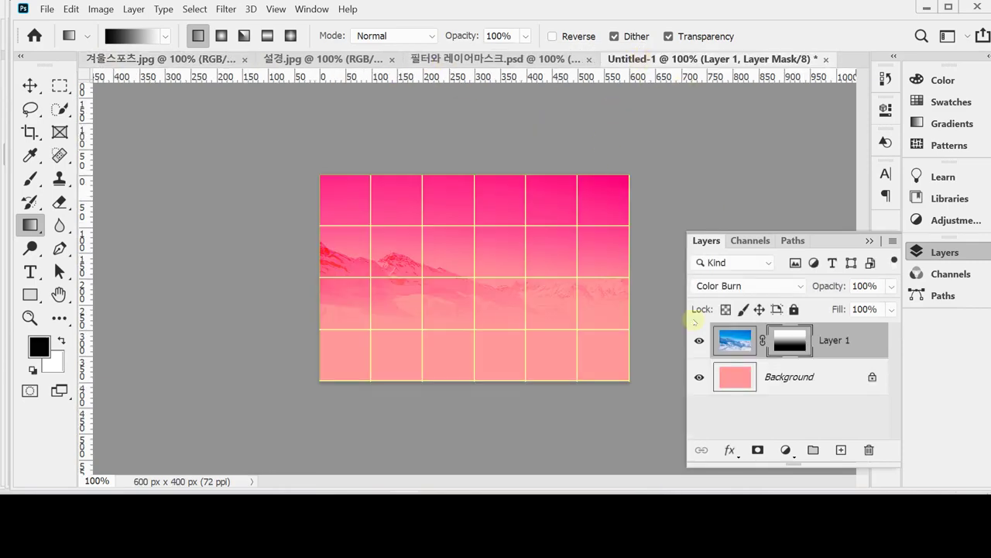
{"action": "key", "text": "ctrl+v"}
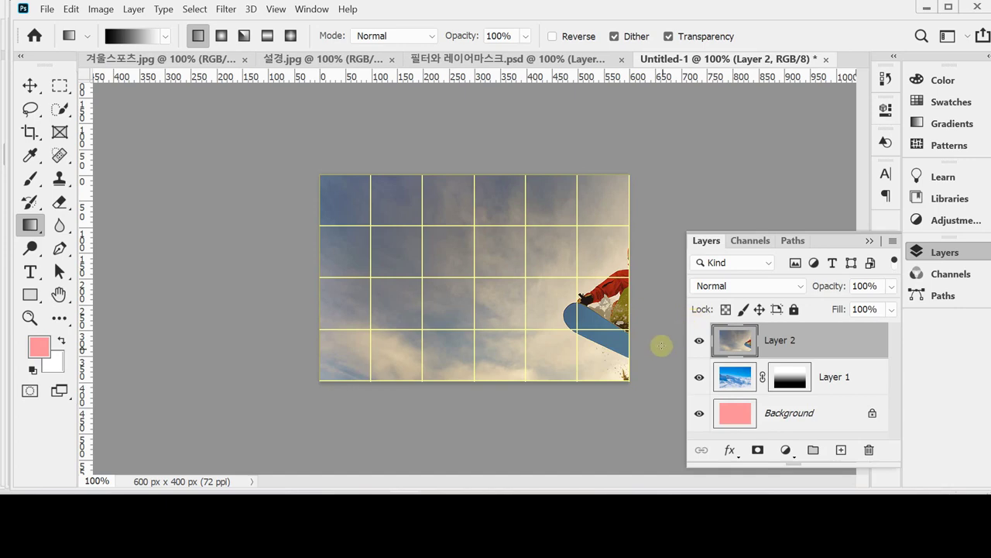
Start a free transform on the pasted snowboarder photo, scale it to about 71.28%, and move it over the canvas
{"action": "key", "text": "ctrl+t"}
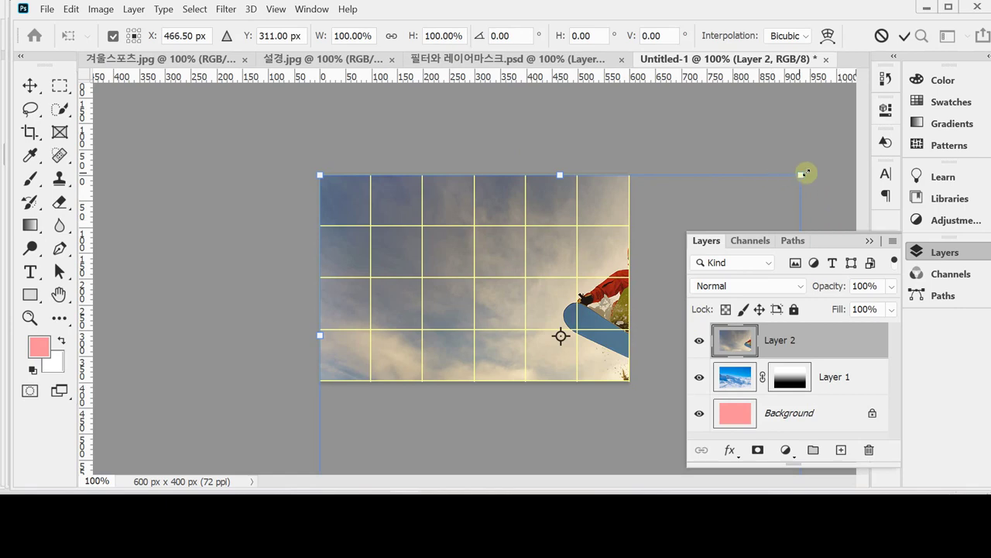
{"action": "left_click_drag", "start_coordinate": [805, 173], "coordinate": [653, 242]}
{"action": "left_click_drag", "start_coordinate": [591, 366], "coordinate": [584, 273]}
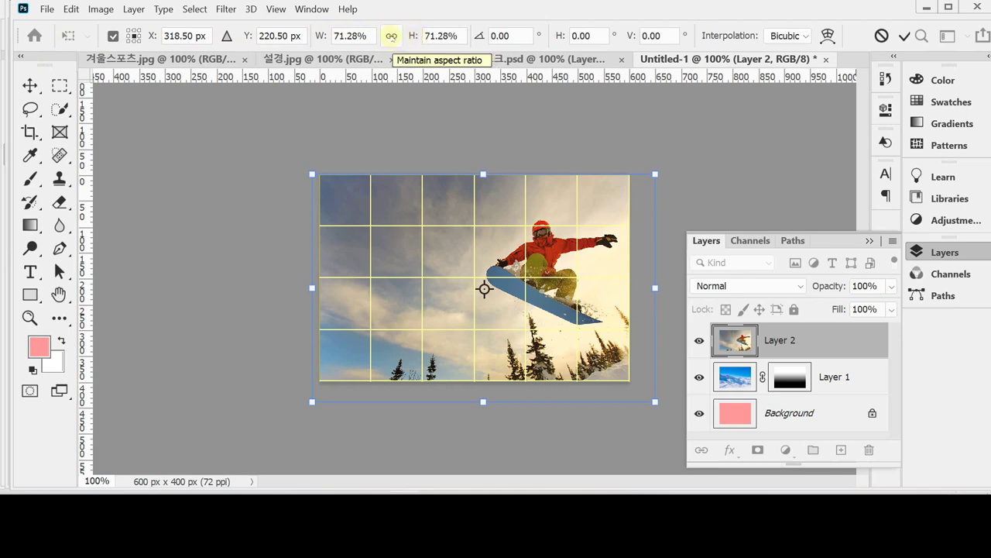
Lock the aspect ratio, scale the snowboarder photo to about 74.91%, and move its center to about X 321.77 px, Y 187.65 px
{"action": "left_click", "coordinate": [391, 37]}
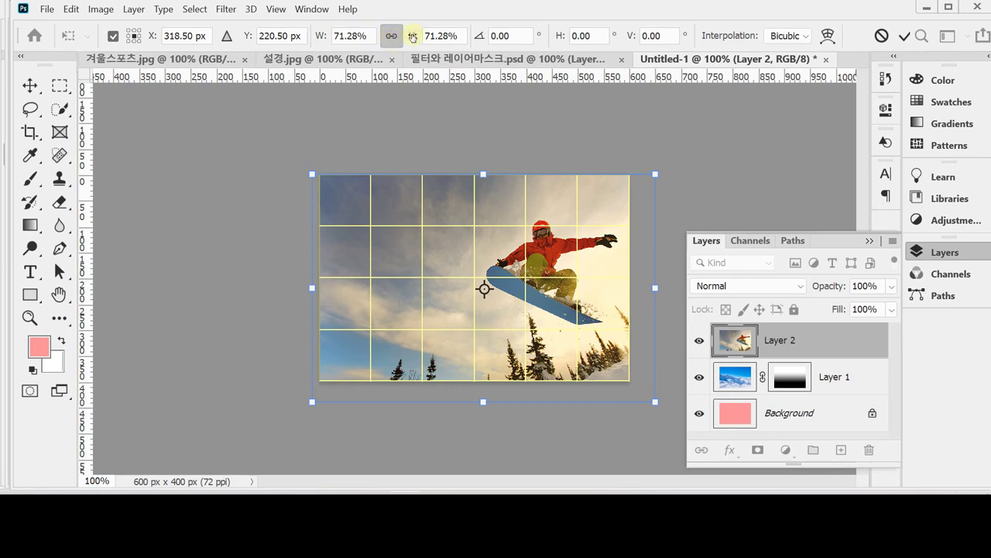
{"action": "mouse_move", "coordinate": [320, 39]}
{"action": "left_mouse_down"}
{"action": "mouse_move", "coordinate": [310, 37]}
{"action": "mouse_move", "coordinate": [324, 37]}
{"action": "left_mouse_up"}
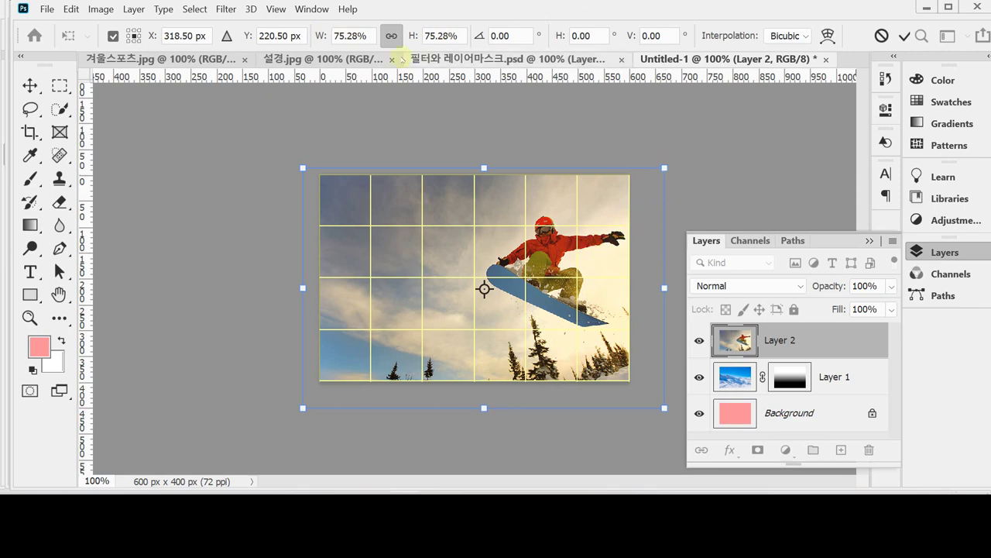
{"action": "left_click", "coordinate": [392, 36]}
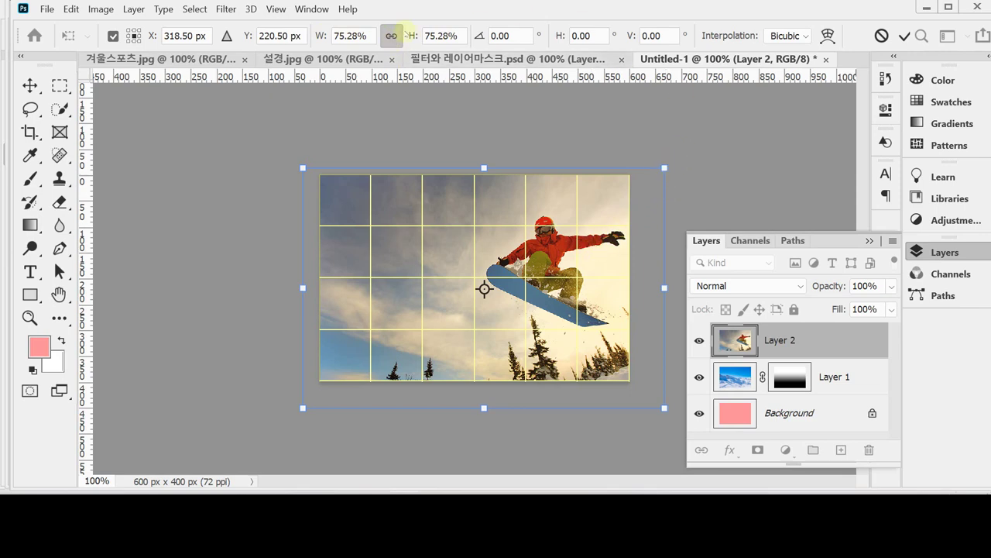
{"action": "left_click", "coordinate": [664, 168]}
{"action": "mouse_move", "coordinate": [664, 169]}
{"action": "left_mouse_down"}
{"action": "mouse_move", "coordinate": [654, 169]}
{"action": "mouse_move", "coordinate": [662, 168]}
{"action": "left_mouse_up"}
{"action": "left_click_drag", "start_coordinate": [624, 285], "coordinate": [625, 263]}
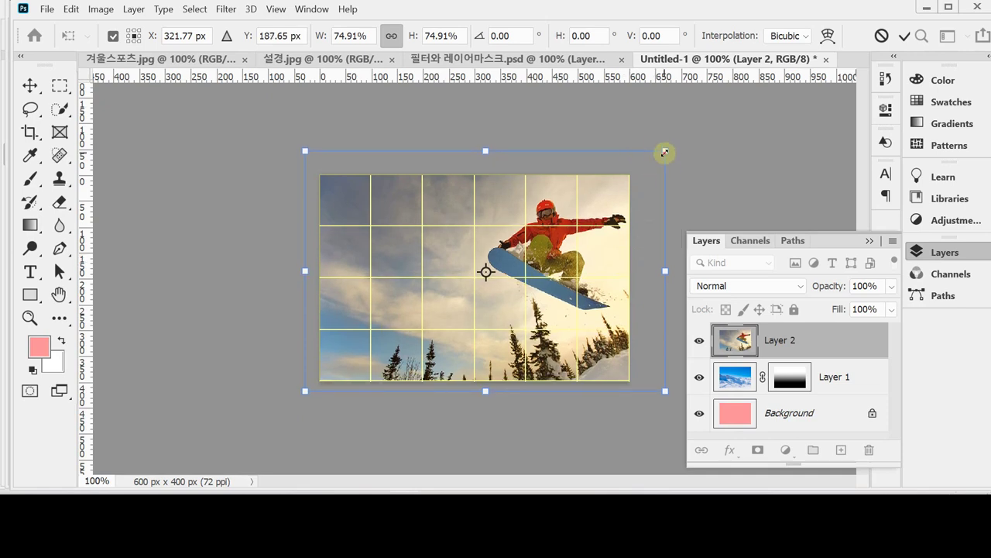
Scale the snowboarder photo to about 71.12%, center it at about X 319.11 px, Y 203.42 px, and apply the transform
{"action": "left_click_drag", "start_coordinate": [665, 151], "coordinate": [647, 160]}
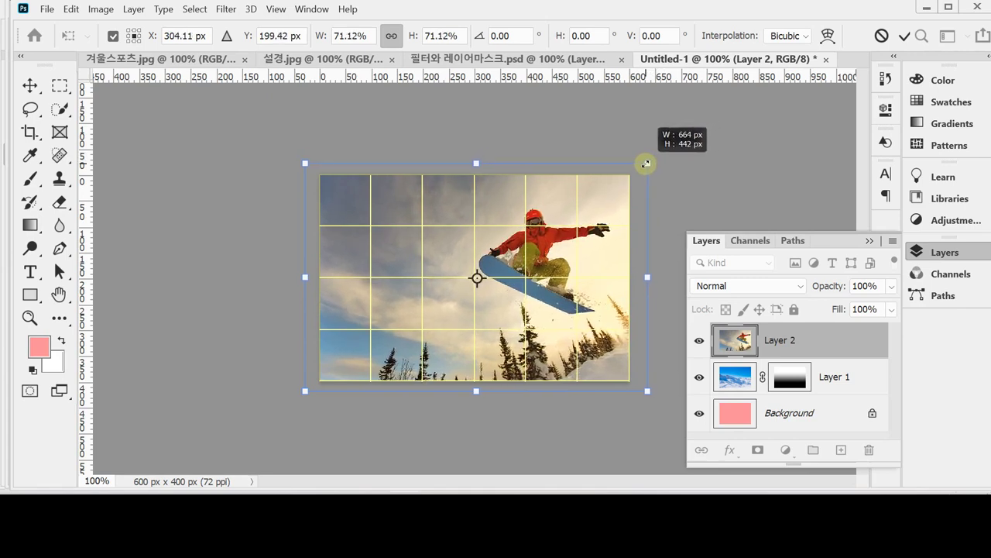
{"action": "left_click_drag", "start_coordinate": [597, 223], "coordinate": [596, 231]}
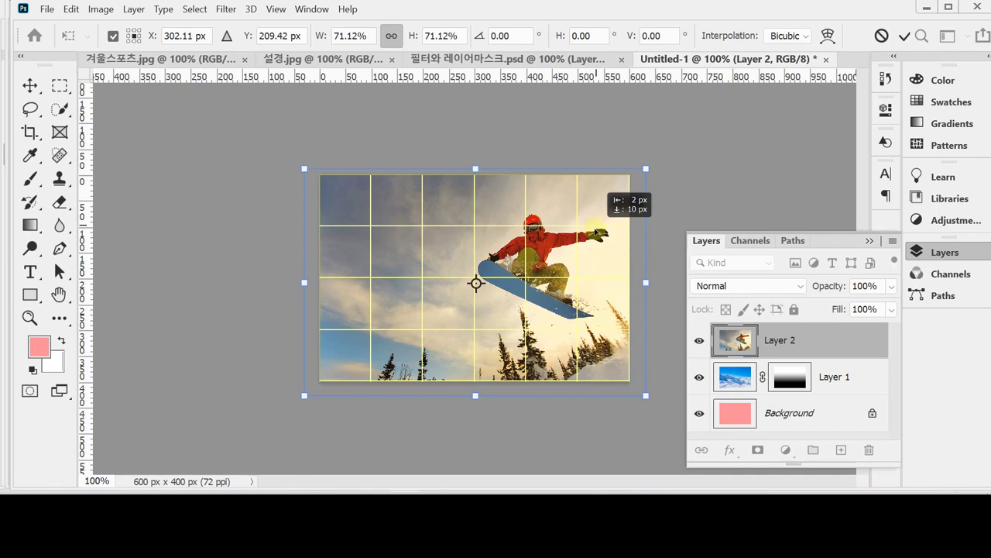
{"action": "left_click_drag", "start_coordinate": [596, 232], "coordinate": [606, 229]}
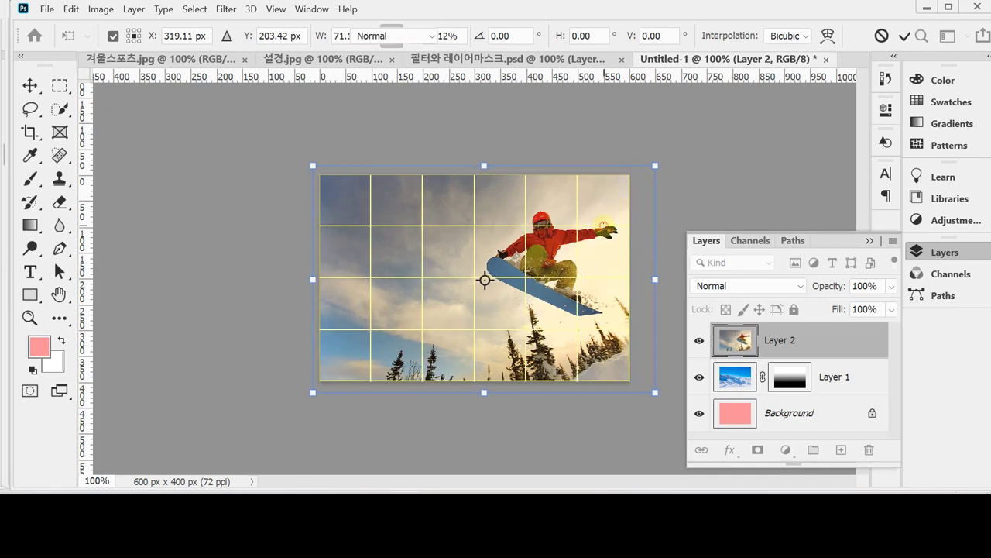
{"action": "key", "text": "Return"}
{"action": "key", "text": "g"}
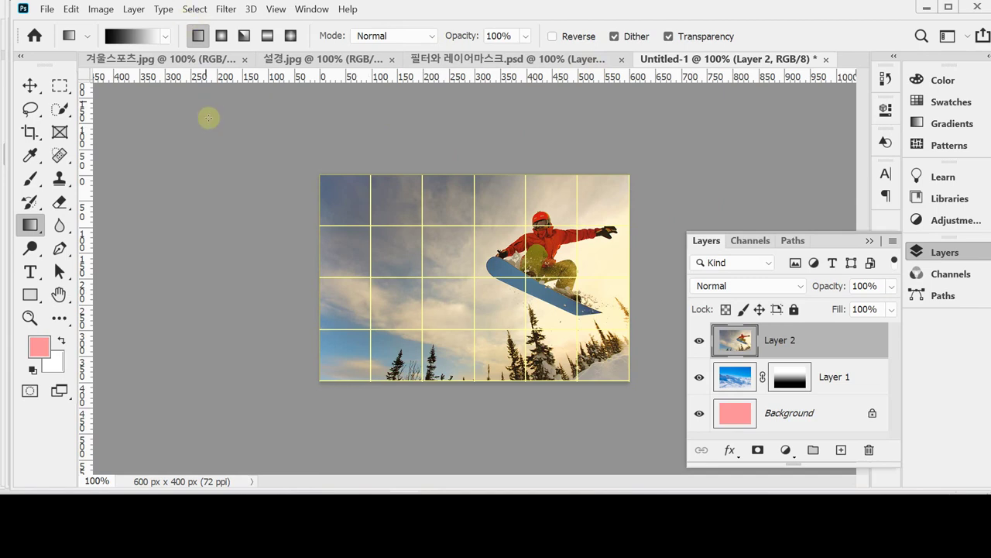
Open the Filter Gallery for the snowboarder layer and expand the Artistic filters, with the Distort category collapsed
{"action": "left_click", "coordinate": [226, 9]}
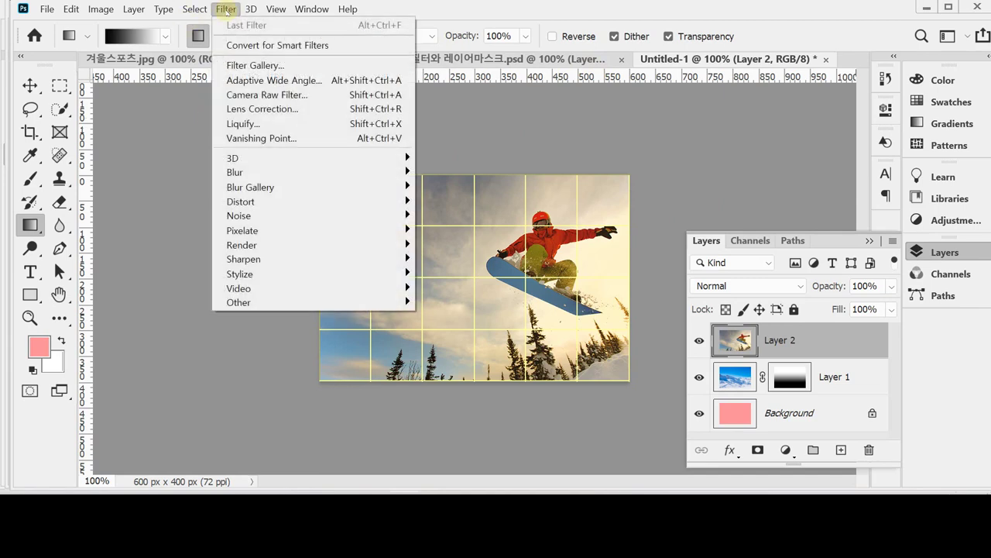
{"action": "left_click", "coordinate": [226, 9]}
{"action": "left_click", "coordinate": [226, 9]}
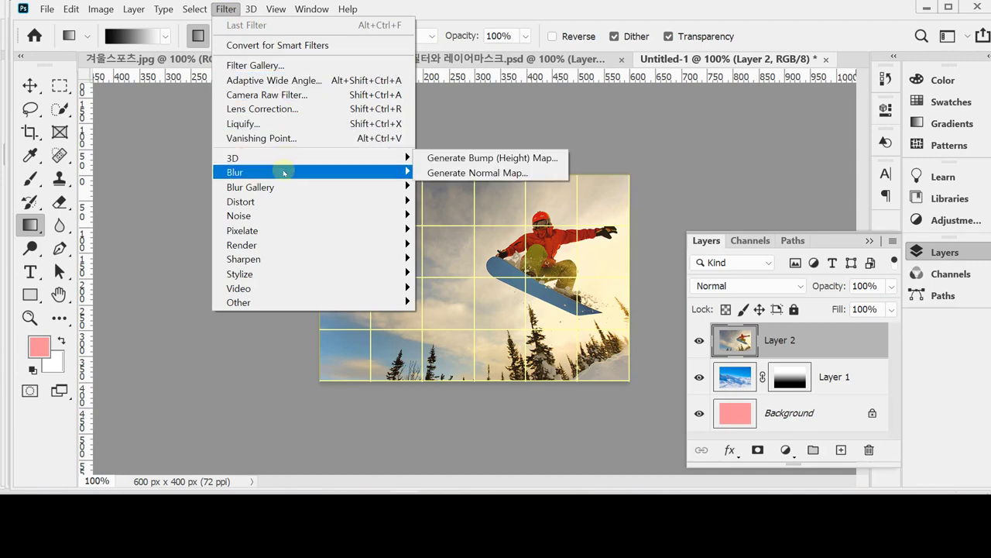
{"action": "mouse_move", "coordinate": [285, 173]}
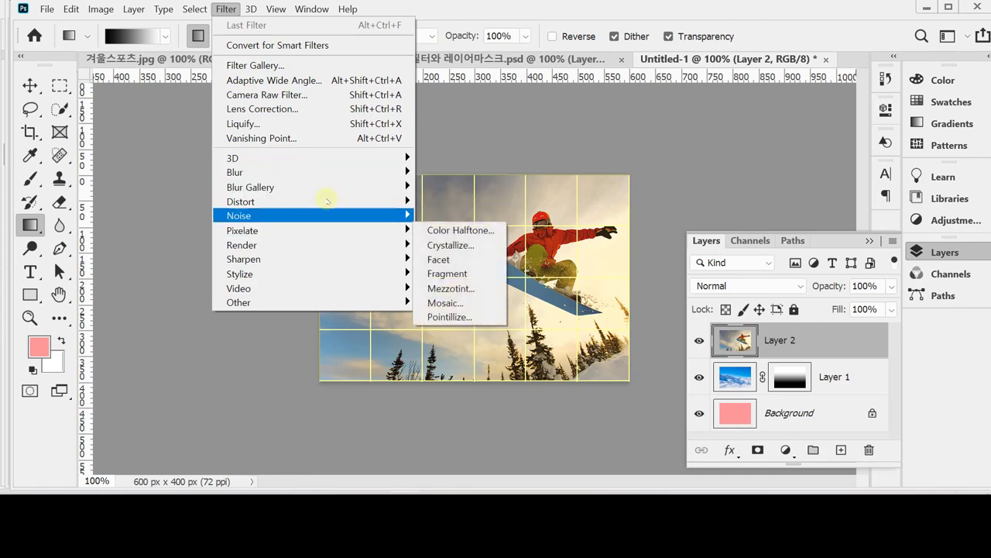
{"action": "left_click", "coordinate": [283, 67]}
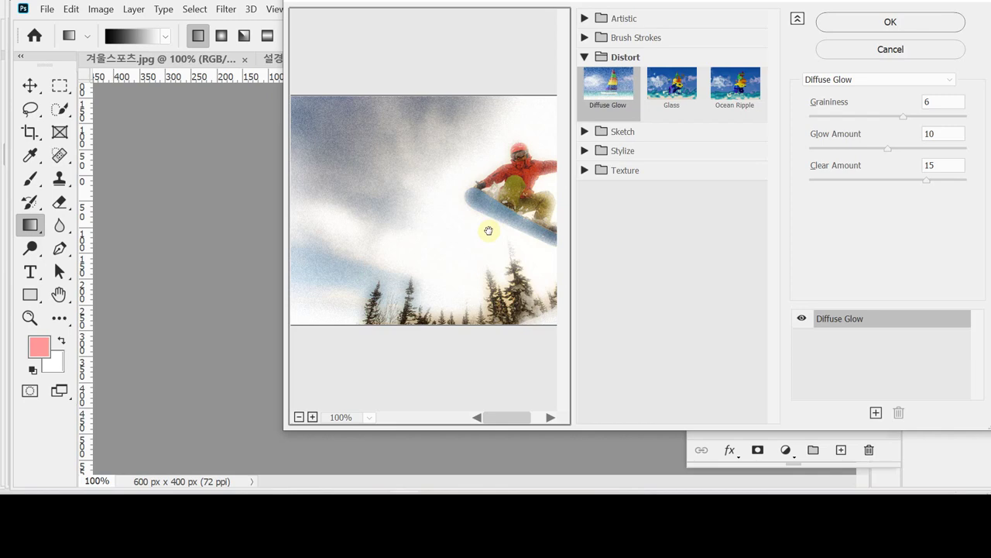
{"action": "left_click", "coordinate": [585, 57]}
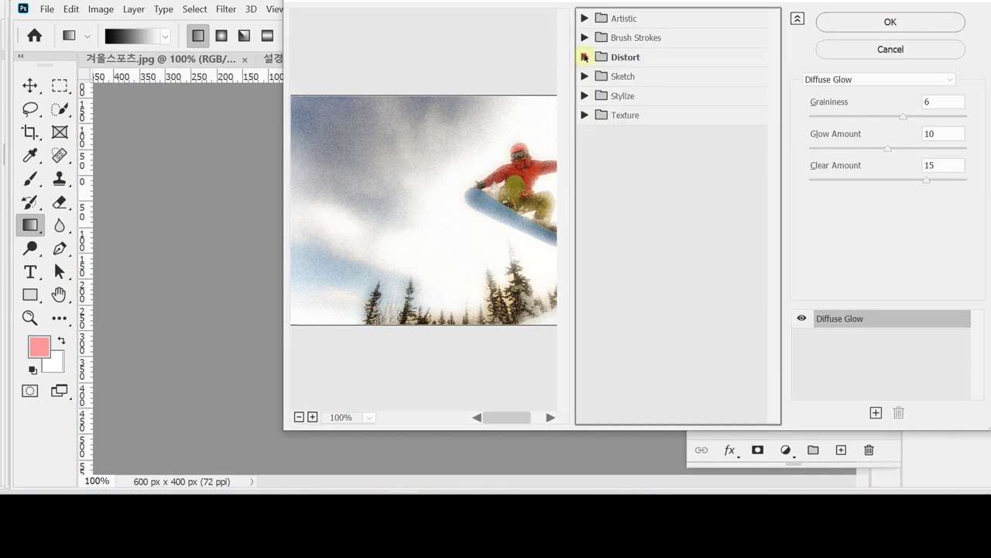
{"action": "left_click", "coordinate": [585, 18]}
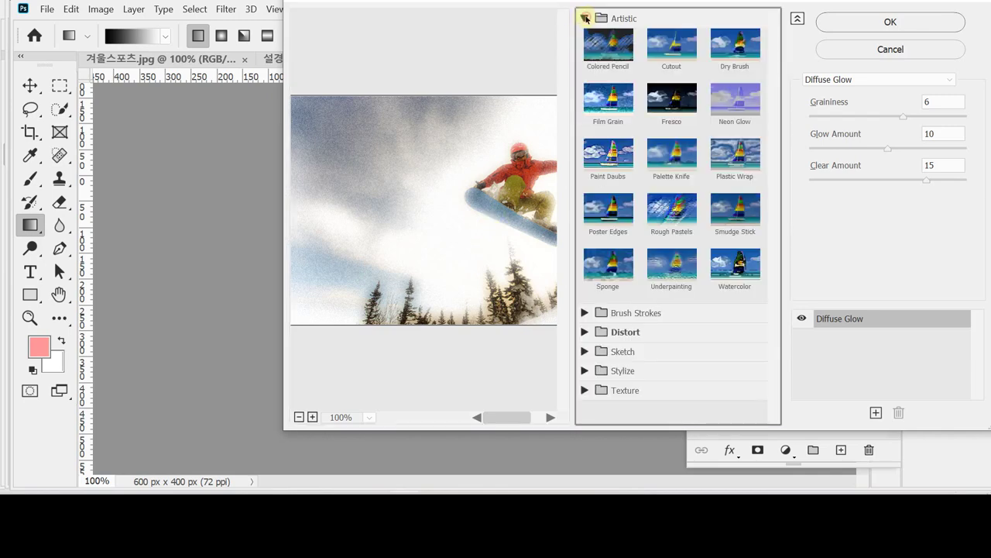
{"action": "left_click", "coordinate": [586, 18]}
{"action": "left_click", "coordinate": [586, 18]}
Preview various Artistic filters on the snowboarder photo, including Neon Glow, Palette Knife, Sponge, Underpainting and Rough Pastels
{"action": "left_click", "coordinate": [671, 45]}
{"action": "left_click", "coordinate": [735, 46]}
{"action": "left_click", "coordinate": [734, 97]}
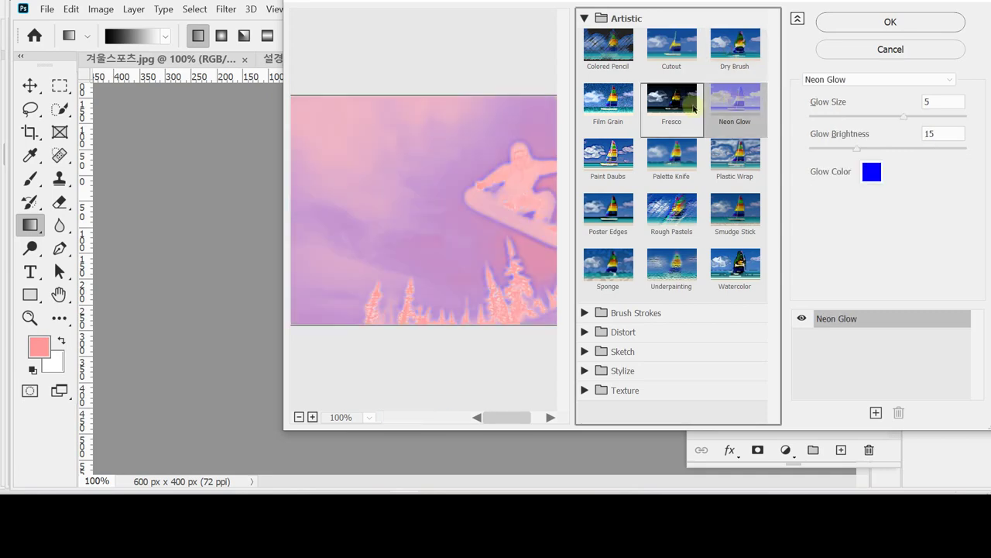
{"action": "left_click", "coordinate": [672, 98]}
{"action": "left_click", "coordinate": [608, 153]}
{"action": "left_click", "coordinate": [660, 163]}
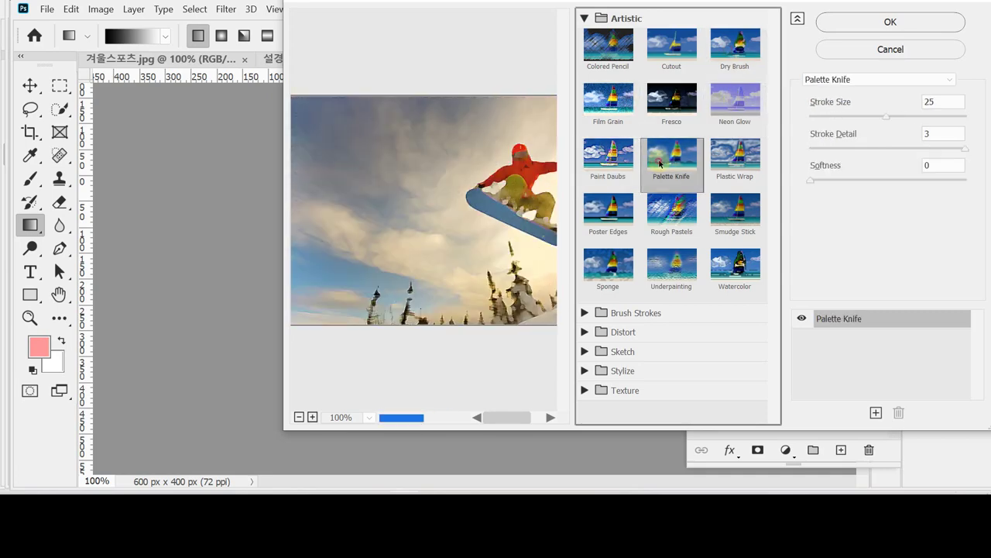
{"action": "left_click", "coordinate": [734, 155]}
{"action": "left_click", "coordinate": [606, 273]}
{"action": "left_click", "coordinate": [672, 266]}
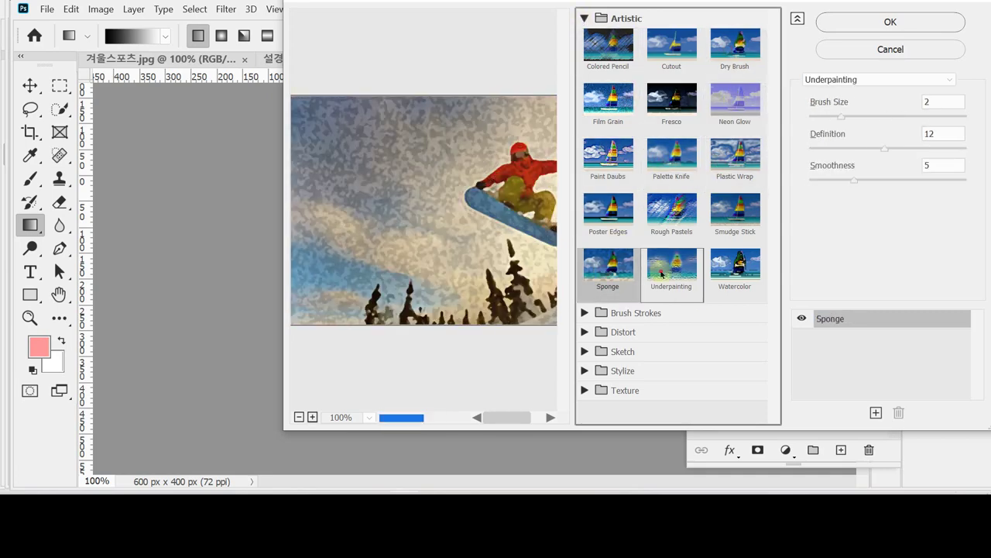
{"action": "left_click", "coordinate": [735, 266]}
{"action": "left_click", "coordinate": [671, 232]}
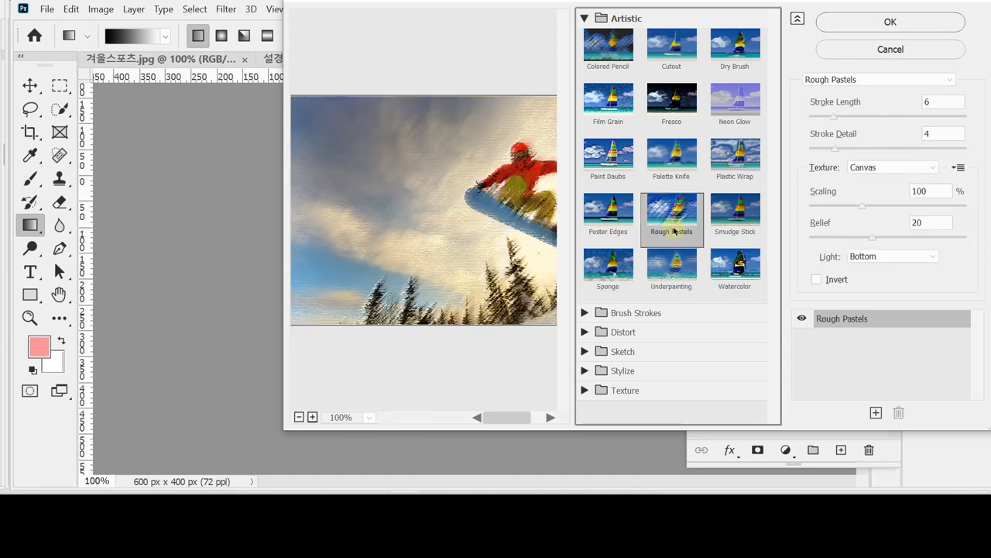
Apply the Crosshatch filter from Brush Strokes to the snowboarder layer with stroke length 9, sharpness 6 and strength 1, and inspect the texture
{"action": "left_click", "coordinate": [585, 17]}
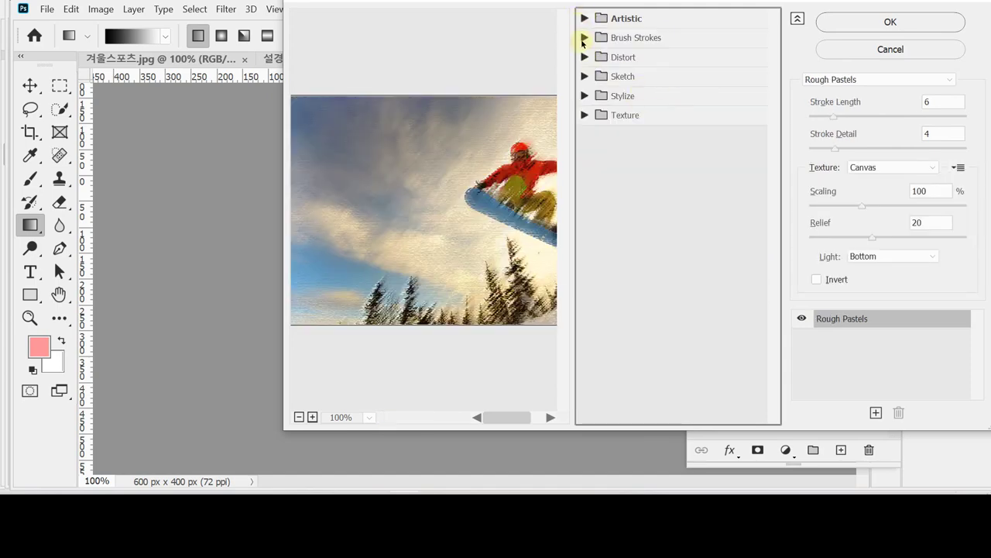
{"action": "left_click", "coordinate": [584, 37]}
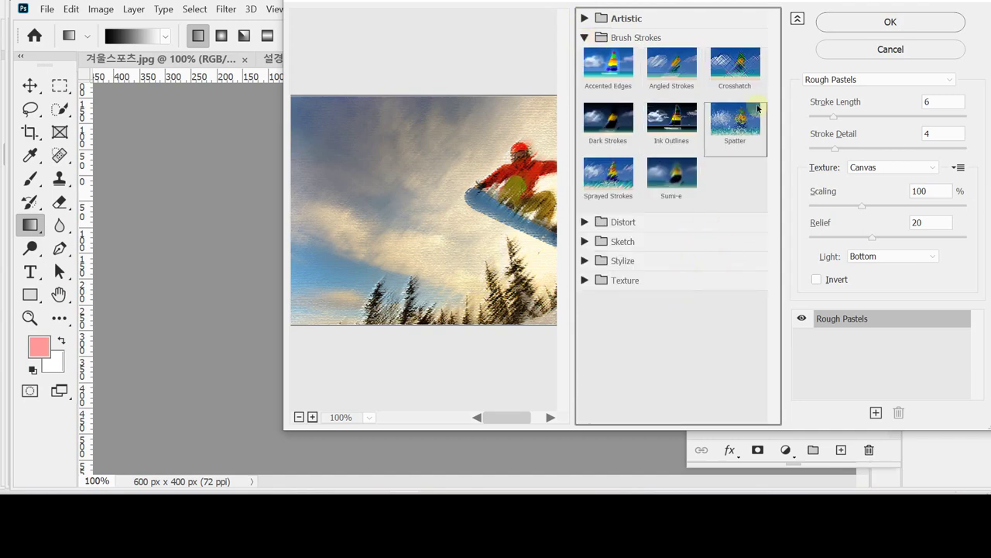
{"action": "left_click", "coordinate": [732, 66]}
{"action": "left_click_drag", "start_coordinate": [517, 264], "coordinate": [442, 262]}
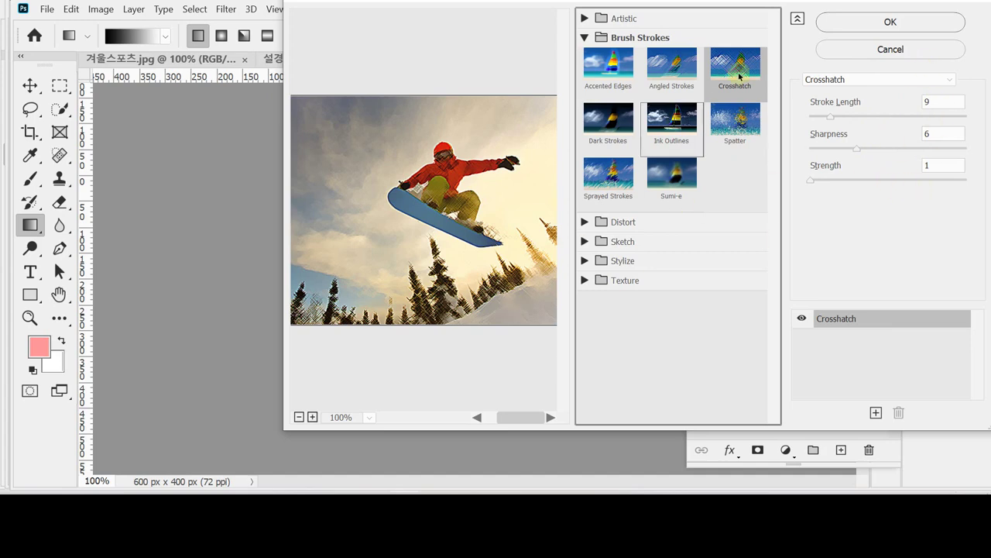
{"action": "left_click", "coordinate": [849, 22]}
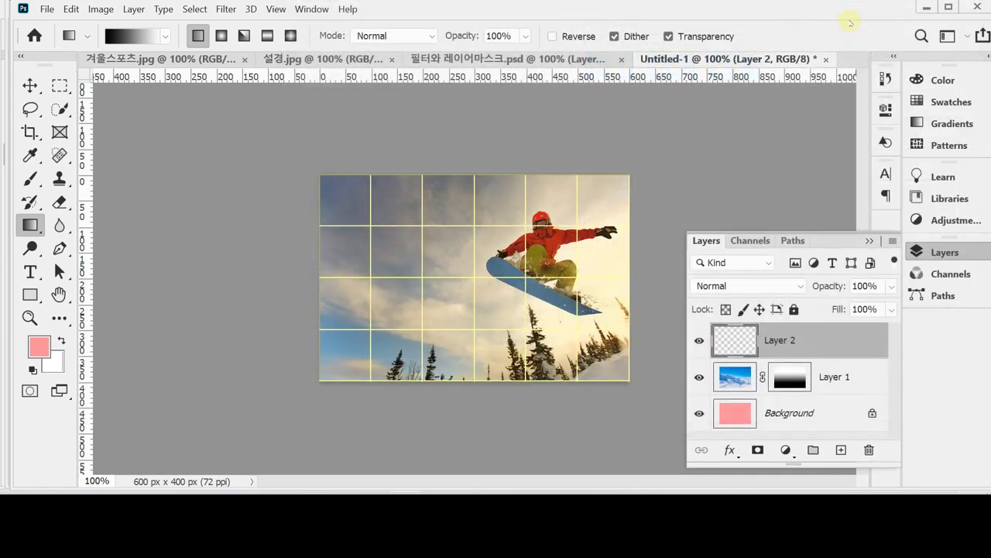
{"action": "scroll", "coordinate": [506, 339], "scroll_direction": "up", "scroll_amount": 1}
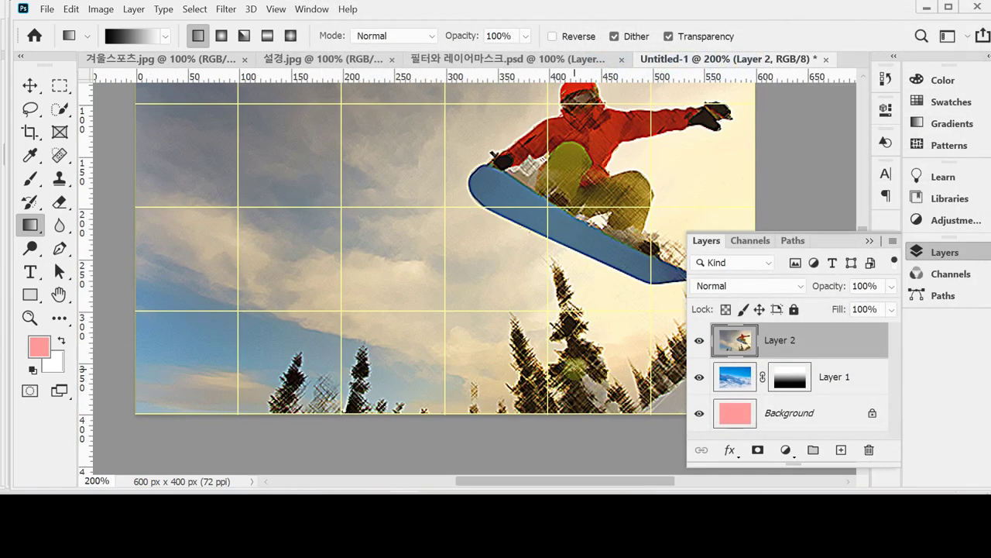
{"action": "scroll", "coordinate": [577, 358], "scroll_direction": "down", "scroll_amount": 1}
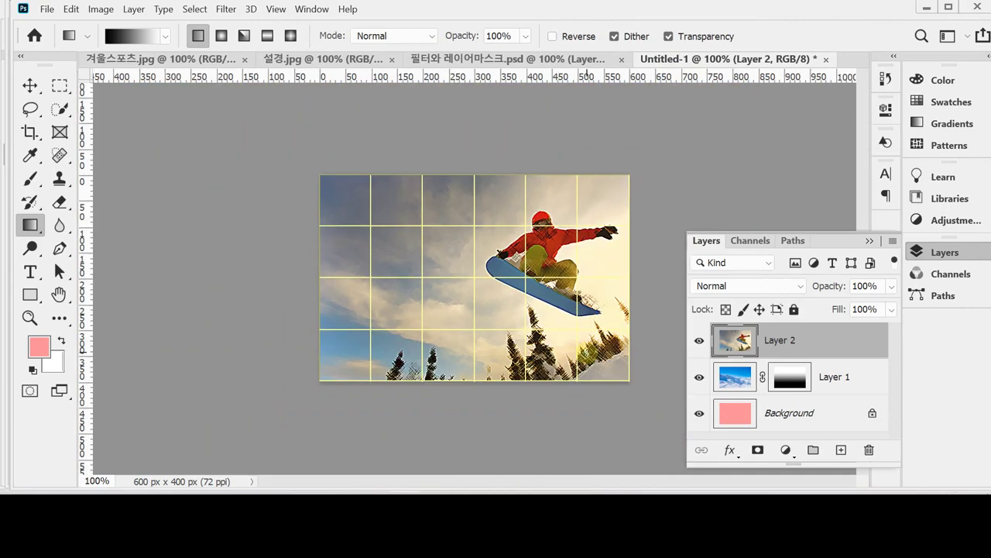
Add a layer mask to the snowboarder layer and draw a diagonal black-to-white gradient from (100, 100) to (300, 300) px on it
{"action": "left_click", "coordinate": [758, 451]}
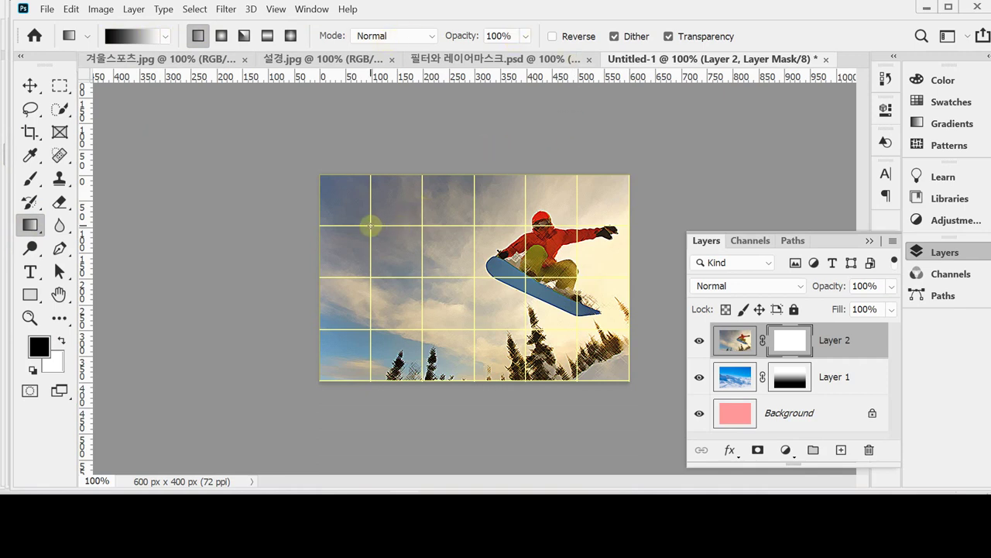
{"action": "mouse_move", "coordinate": [370, 225]}
{"action": "left_mouse_down"}
{"action": "mouse_move", "coordinate": [450, 262]}
{"action": "mouse_move", "coordinate": [472, 327]}
{"action": "left_mouse_up"}
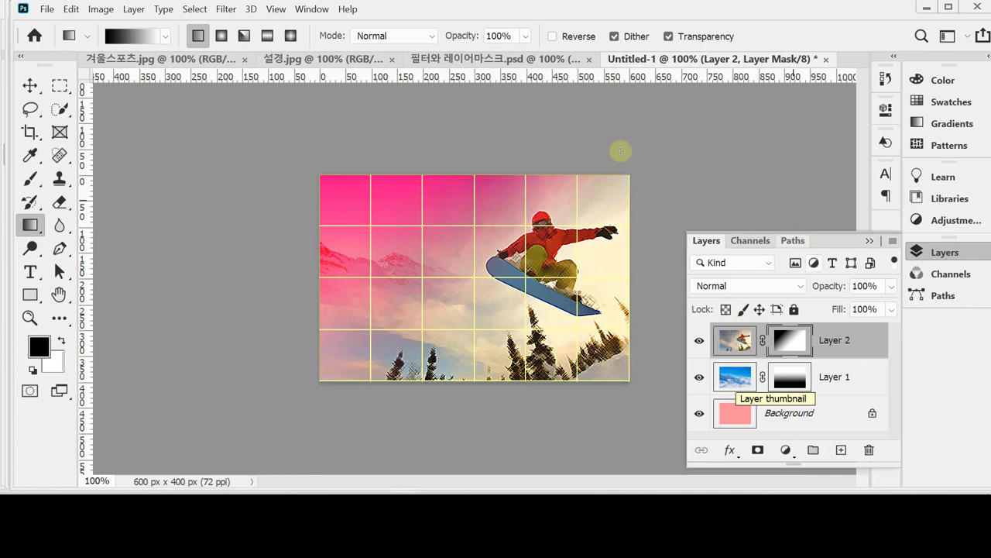
Try a very short gradient on the snowboarder mask, and replace it with a long diagonal from near the upper-left corner past the lower-right corner
{"action": "left_click", "coordinate": [371, 204]}
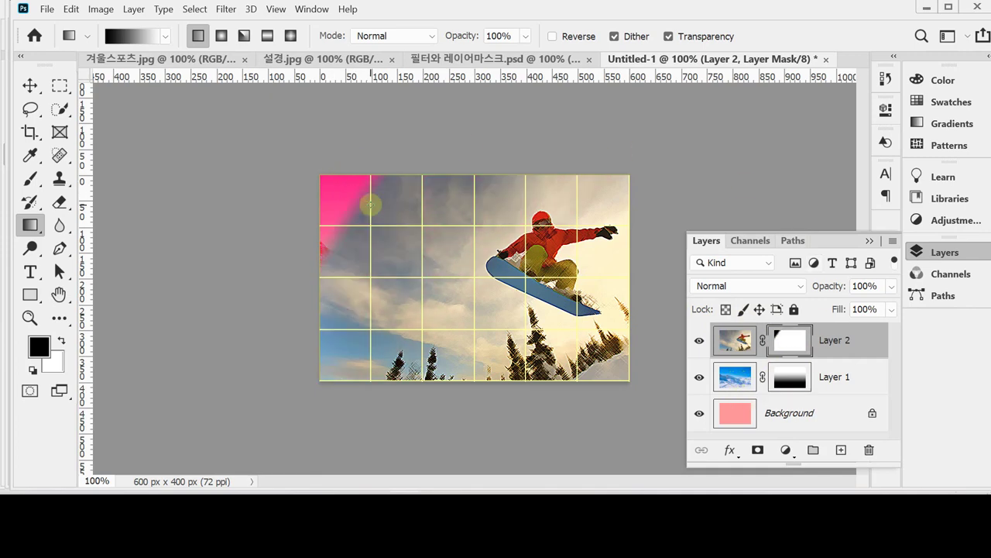
{"action": "left_click_drag", "start_coordinate": [336, 199], "coordinate": [624, 403]}
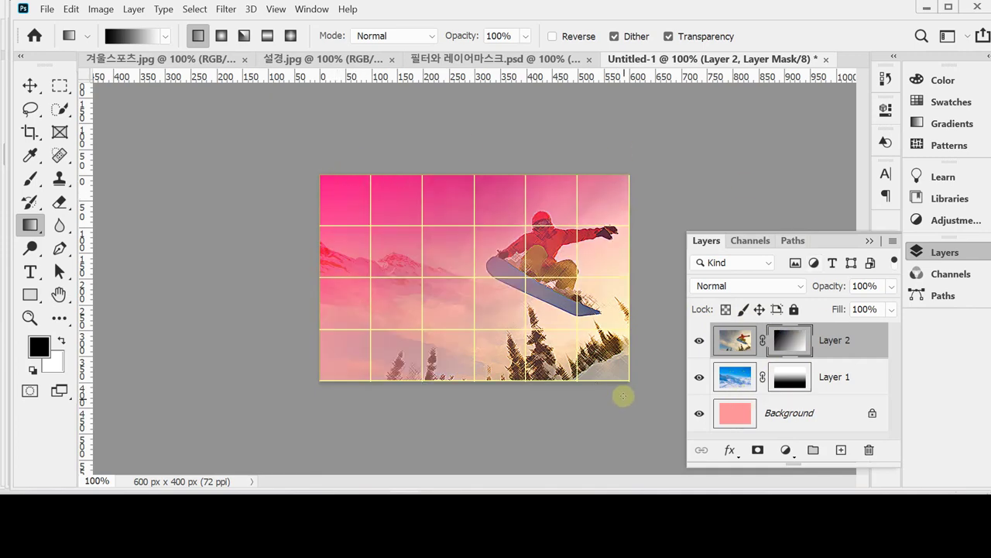
Try several gradient directions on the snowboarder mask, settling on a diagonal from (100, 100) to (300, 300) px
{"action": "left_click_drag", "start_coordinate": [442, 263], "coordinate": [671, 357]}
{"action": "left_click_drag", "start_coordinate": [538, 270], "coordinate": [414, 206]}
{"action": "left_click_drag", "start_coordinate": [503, 202], "coordinate": [404, 275]}
{"action": "left_click_drag", "start_coordinate": [342, 219], "coordinate": [780, 351]}
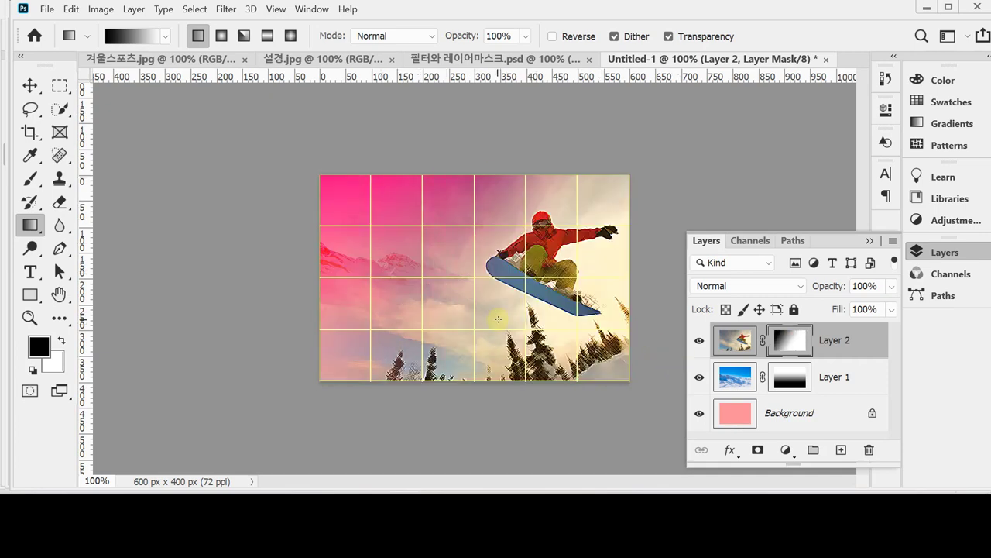
{"action": "left_click_drag", "start_coordinate": [441, 302], "coordinate": [441, 302]}
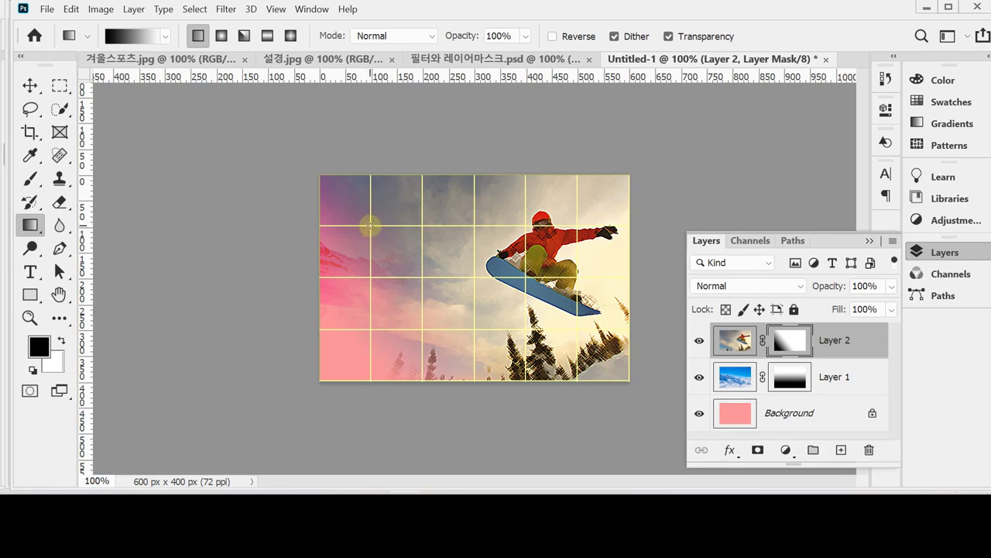
{"action": "left_click_drag", "start_coordinate": [370, 225], "coordinate": [474, 332]}
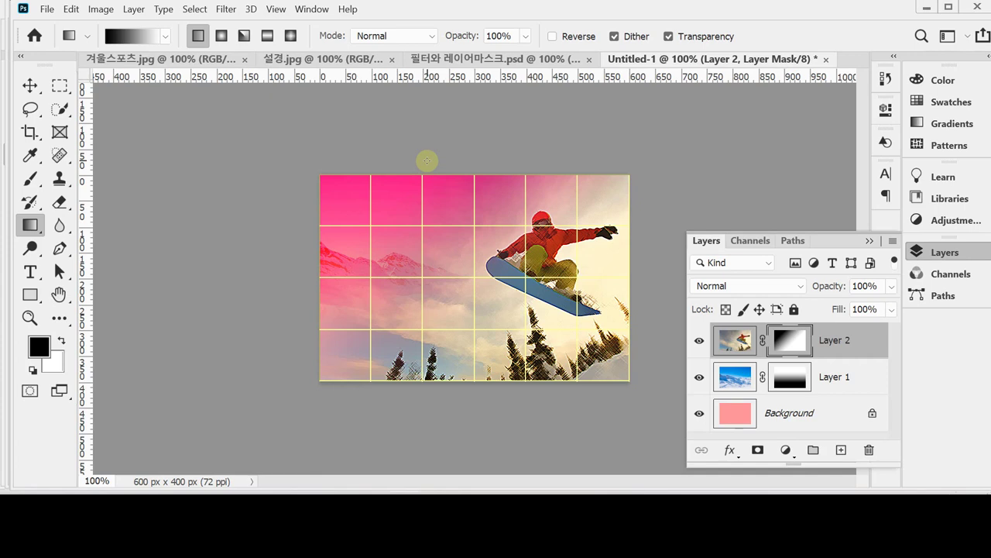
{"action": "left_click", "coordinate": [929, 253]}
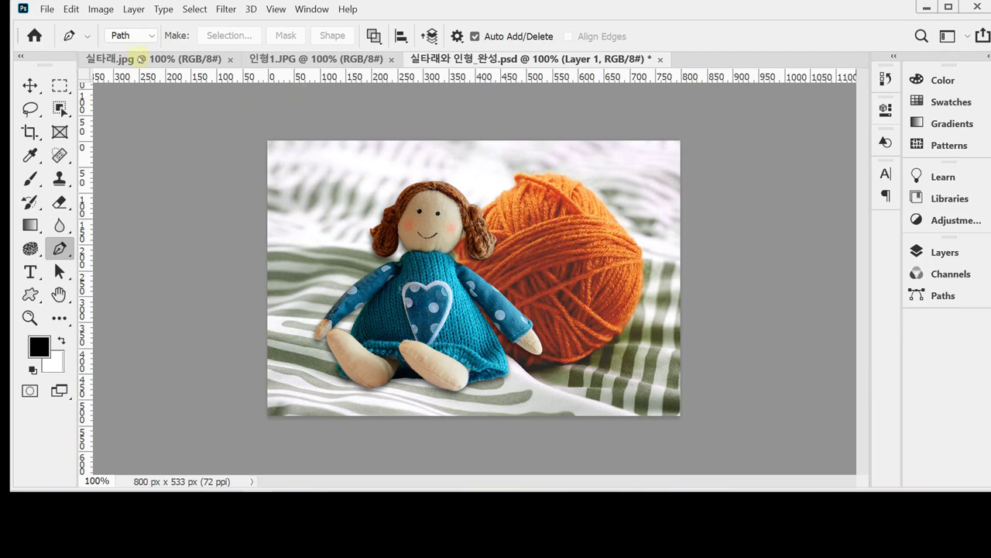
Look over the source photos 실타래.jpg and 인형1.JPG, inspecting the doll's edges up close
{"action": "left_click", "coordinate": [134, 59]}
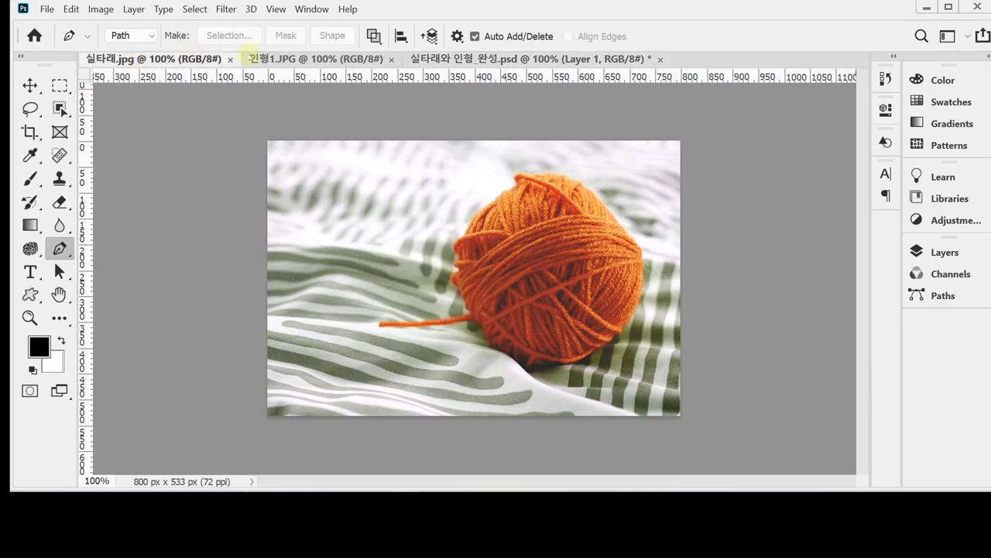
{"action": "left_click", "coordinate": [267, 60]}
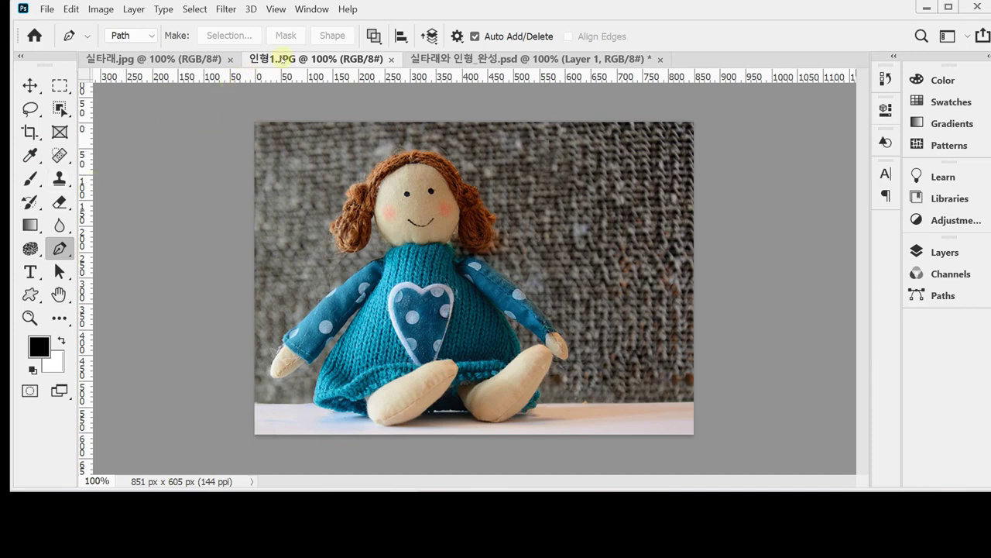
{"action": "scroll", "coordinate": [362, 304], "scroll_direction": "up", "scroll_amount": 1}
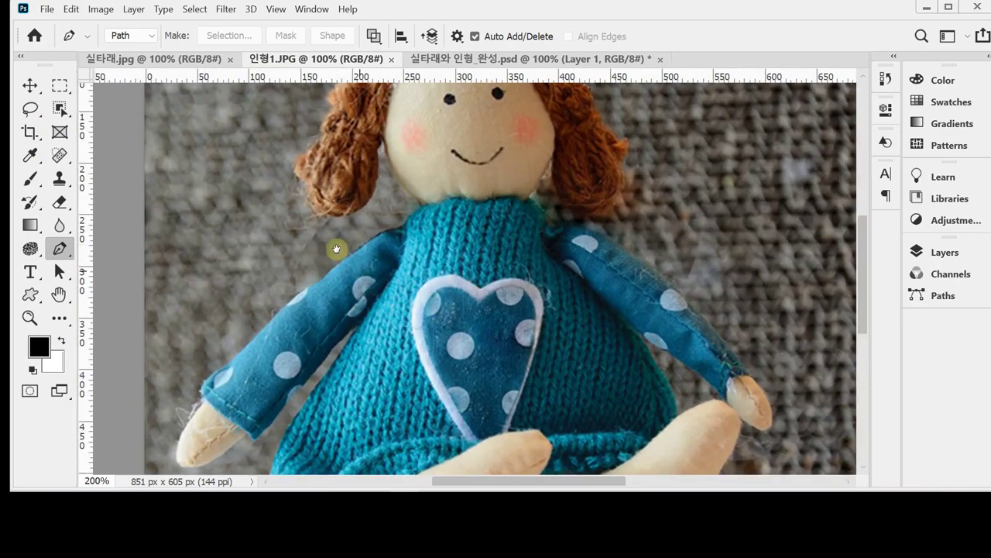
{"action": "left_click_drag", "start_coordinate": [336, 250], "coordinate": [375, 300]}
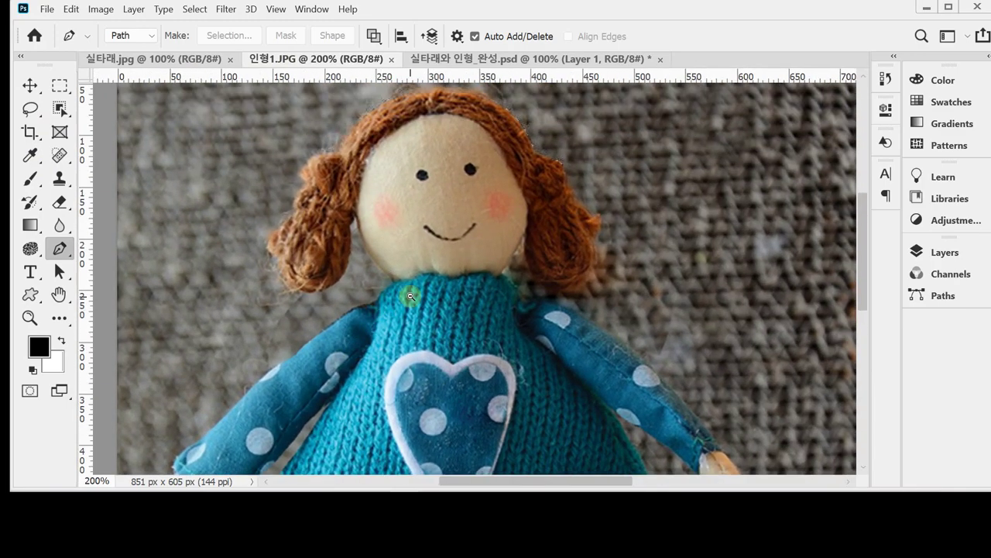
{"action": "scroll", "coordinate": [412, 296], "scroll_direction": "down", "scroll_amount": 1}
{"action": "scroll", "coordinate": [412, 296], "scroll_direction": "down", "scroll_amount": 1}
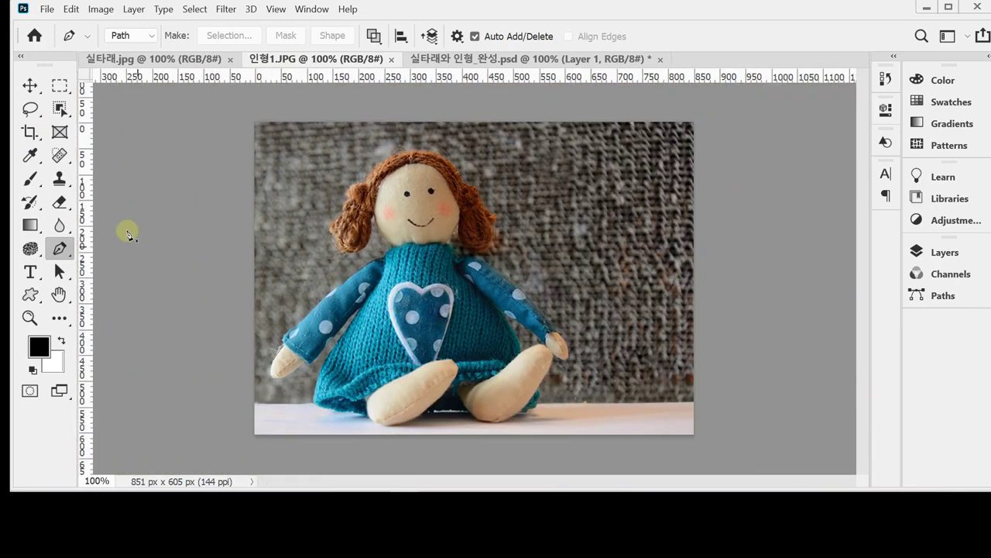
Start a Pen path above the doll's left pigtail and curve it over the head to the top of the right pigtail
{"action": "right_click", "coordinate": [62, 248]}
{"action": "key", "text": "Caps_Lock"}
{"action": "key", "text": "Caps_Lock"}
{"action": "scroll", "coordinate": [402, 226], "scroll_direction": "up", "scroll_amount": 1}
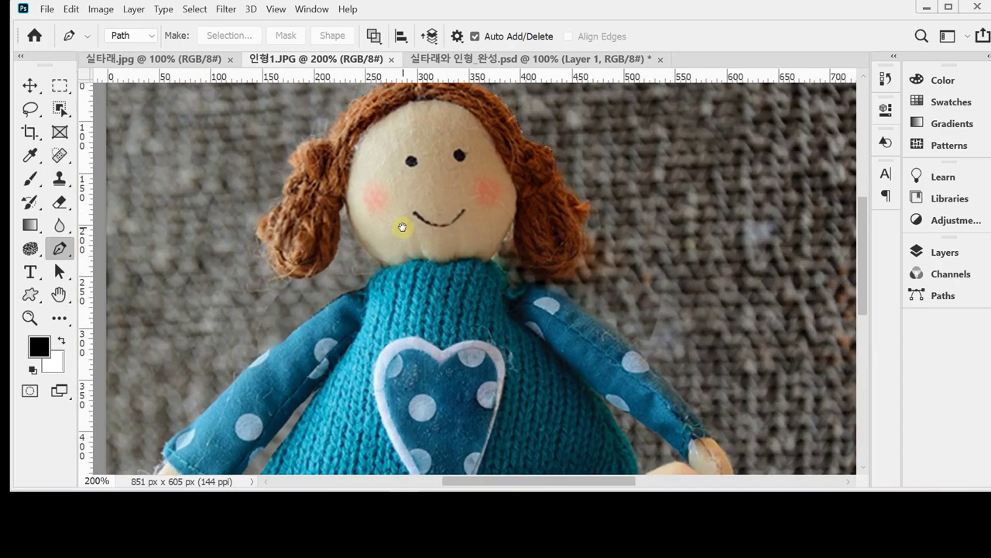
{"action": "left_click_drag", "start_coordinate": [367, 173], "coordinate": [359, 210]}
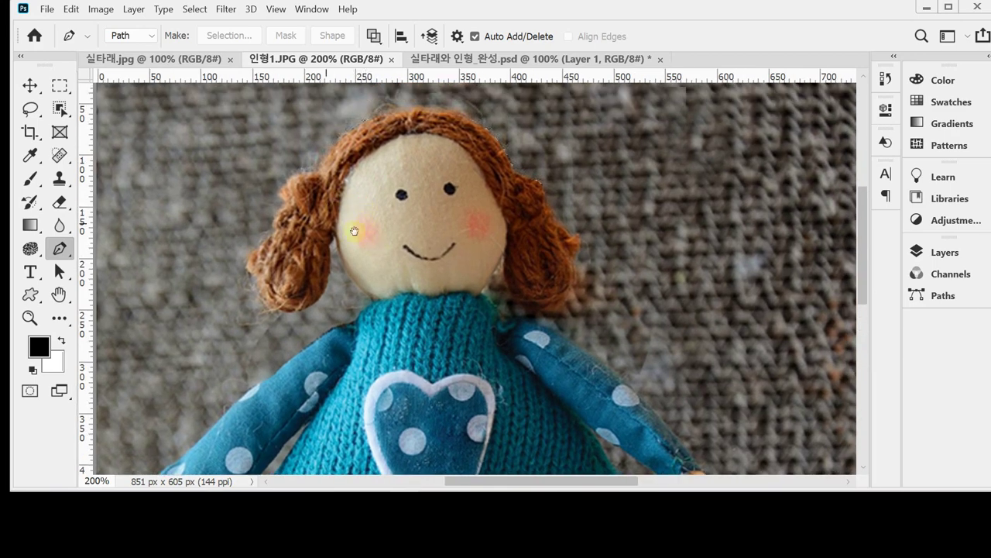
{"action": "left_click_drag", "start_coordinate": [350, 177], "coordinate": [330, 202]}
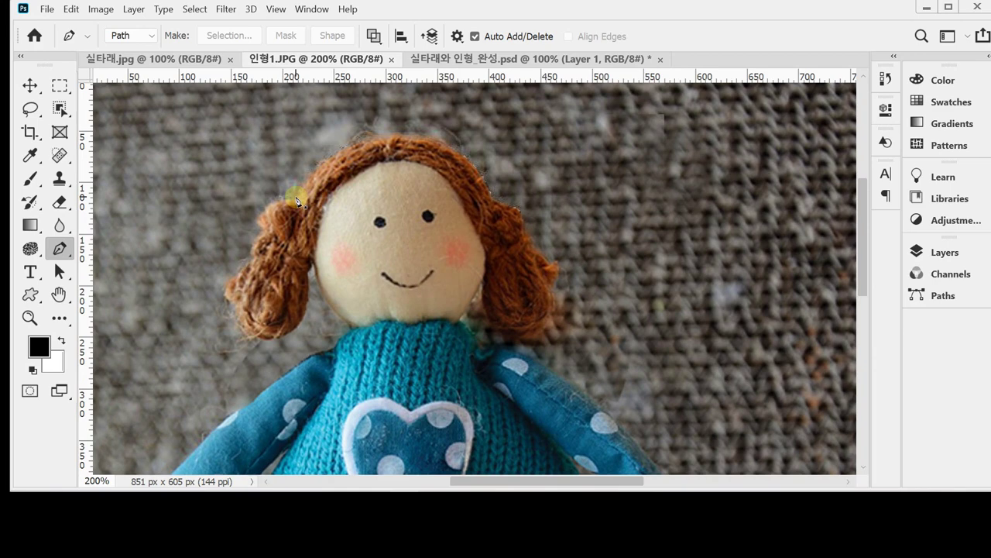
{"action": "left_click", "coordinate": [296, 198]}
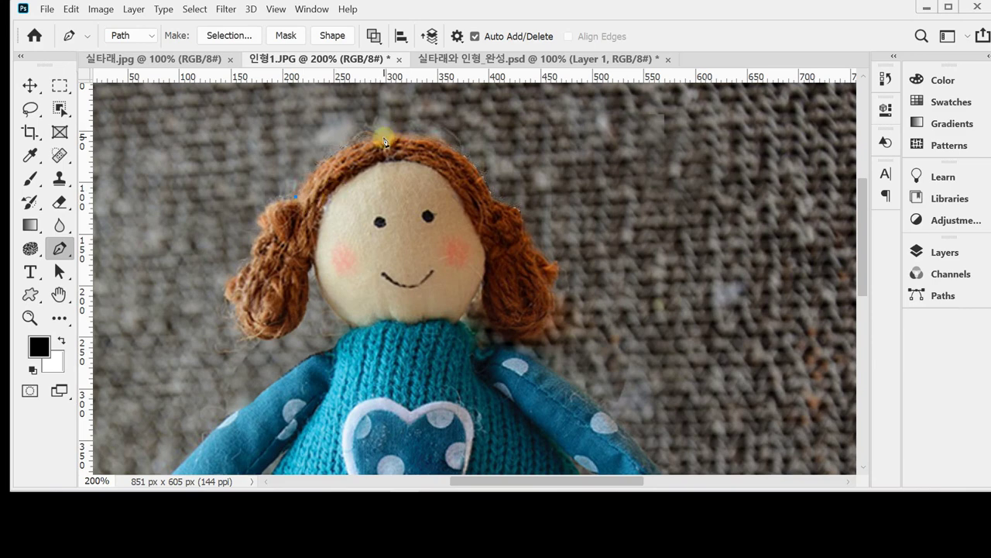
{"action": "left_click_drag", "start_coordinate": [382, 138], "coordinate": [449, 130]}
{"action": "left_click_drag", "start_coordinate": [493, 193], "coordinate": [503, 233]}
{"action": "scroll", "coordinate": [508, 225], "scroll_direction": "up", "scroll_amount": 1}
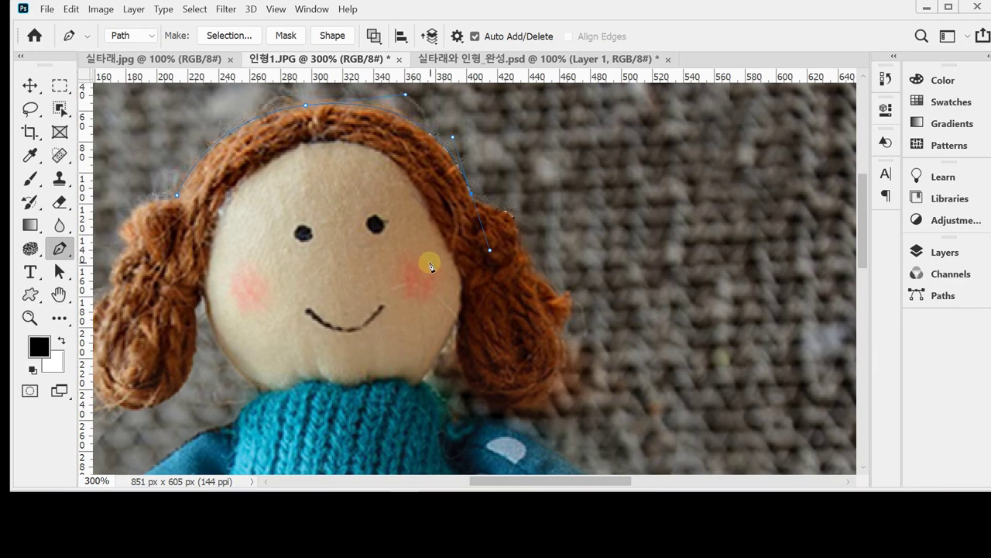
{"action": "left_click", "coordinate": [512, 218]}
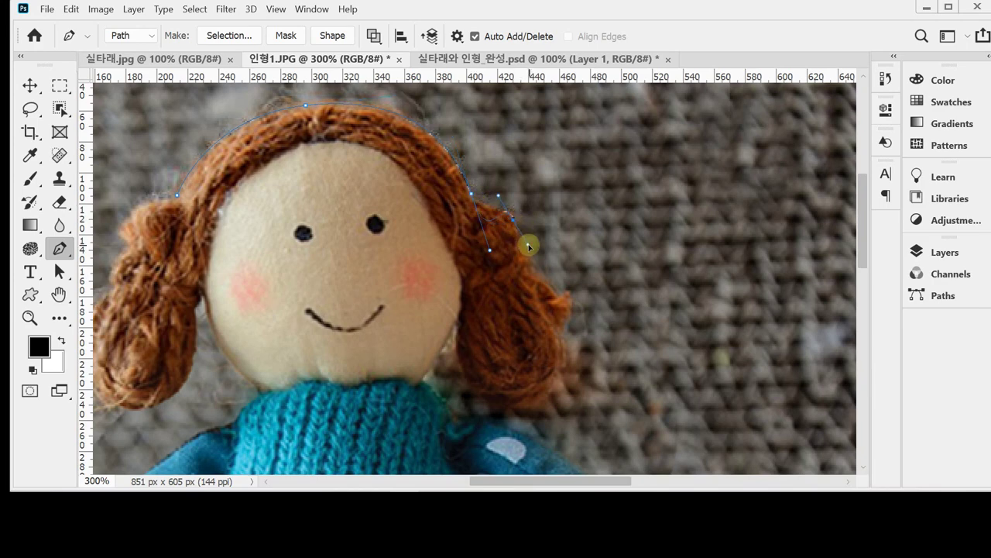
{"action": "left_click", "coordinate": [527, 245]}
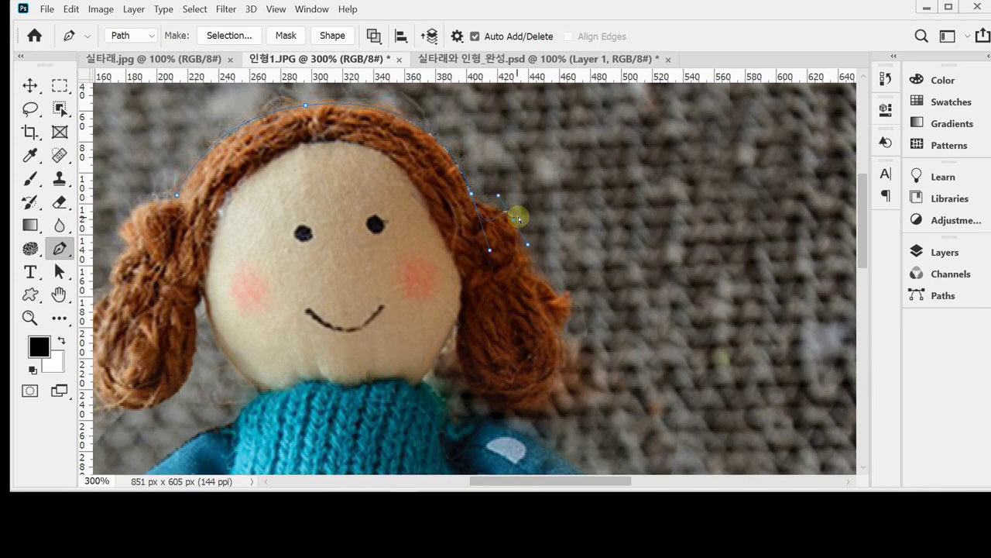
{"action": "key", "text": "ctrl+z"}
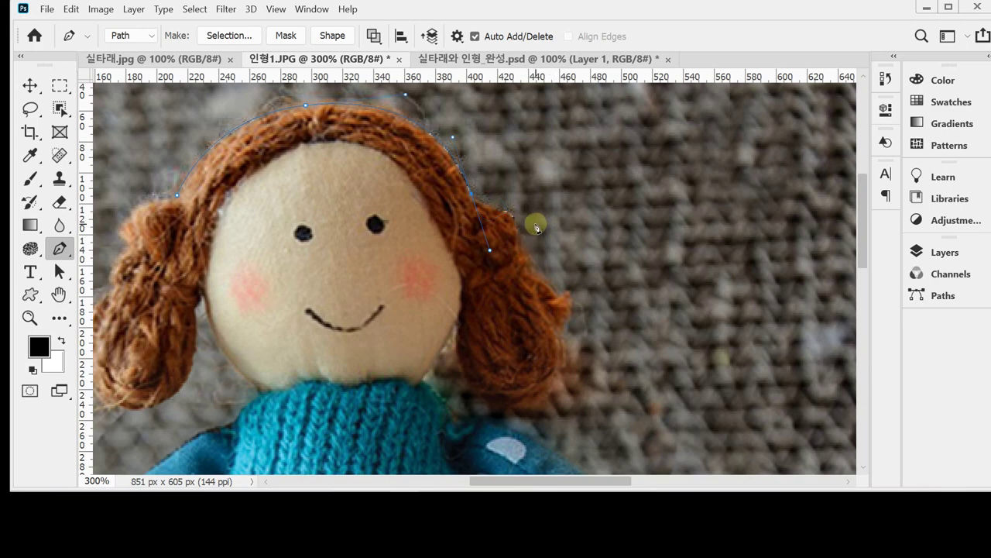
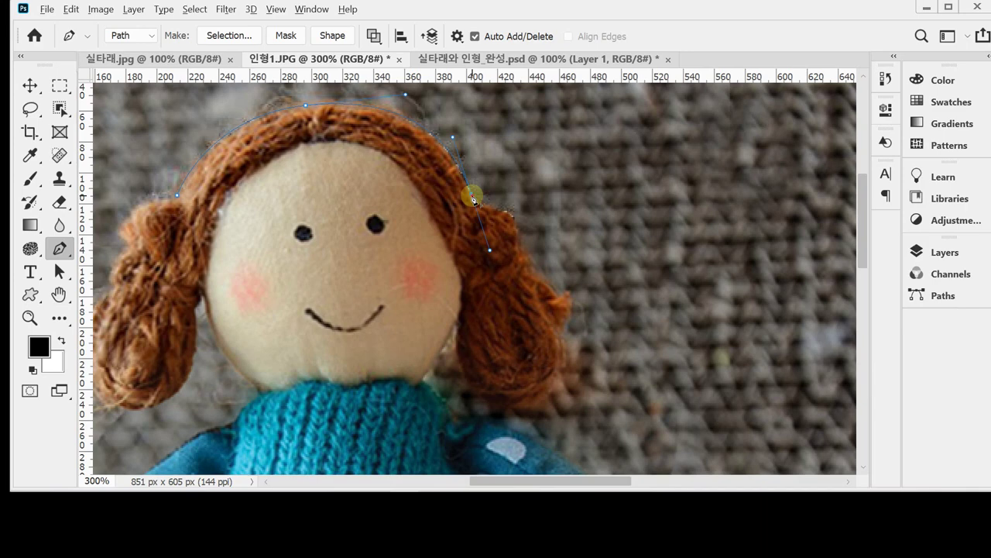
Remove the last anchor's outgoing direction handle and trace the path down the outer edge of the right pigtail
{"action": "left_click", "coordinate": [474, 198], "text": "alt"}
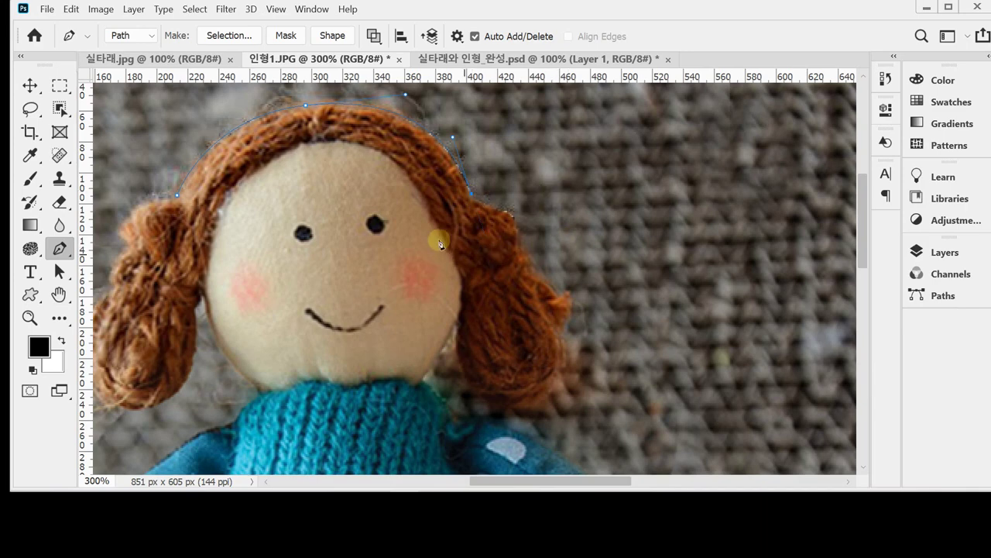
{"action": "left_click", "coordinate": [516, 224]}
{"action": "left_click", "coordinate": [524, 246]}
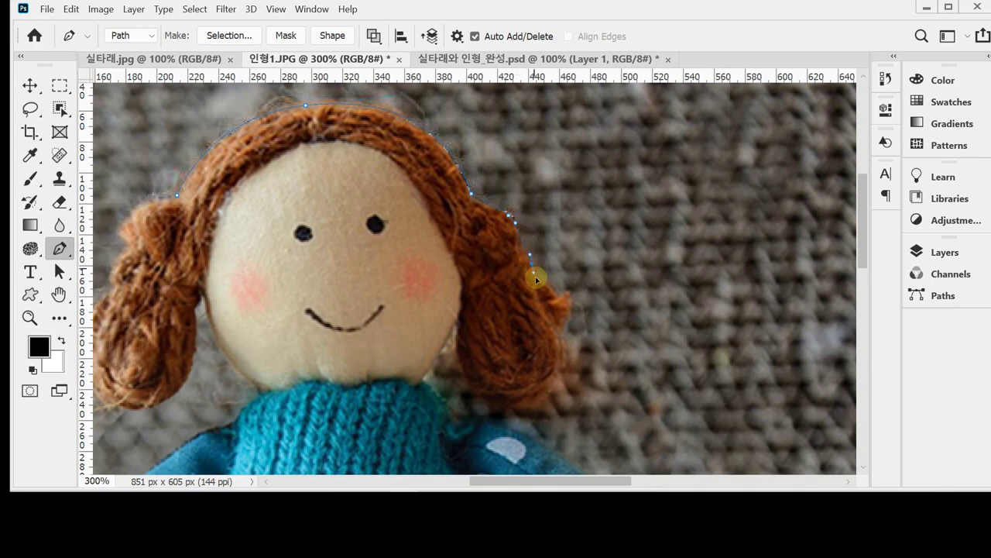
{"action": "left_click", "coordinate": [541, 283]}
{"action": "left_click", "coordinate": [551, 297]}
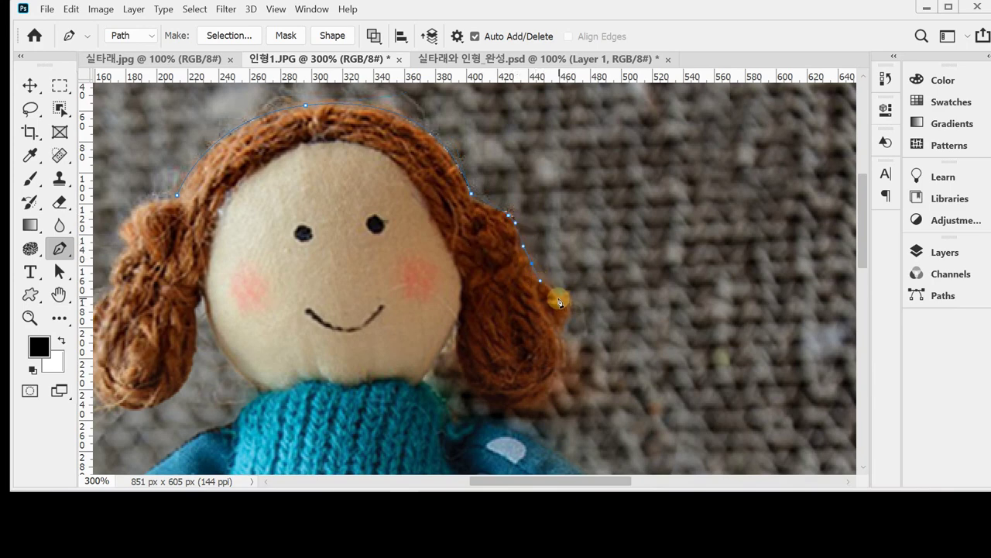
{"action": "left_click", "coordinate": [569, 318]}
{"action": "left_click", "coordinate": [559, 331]}
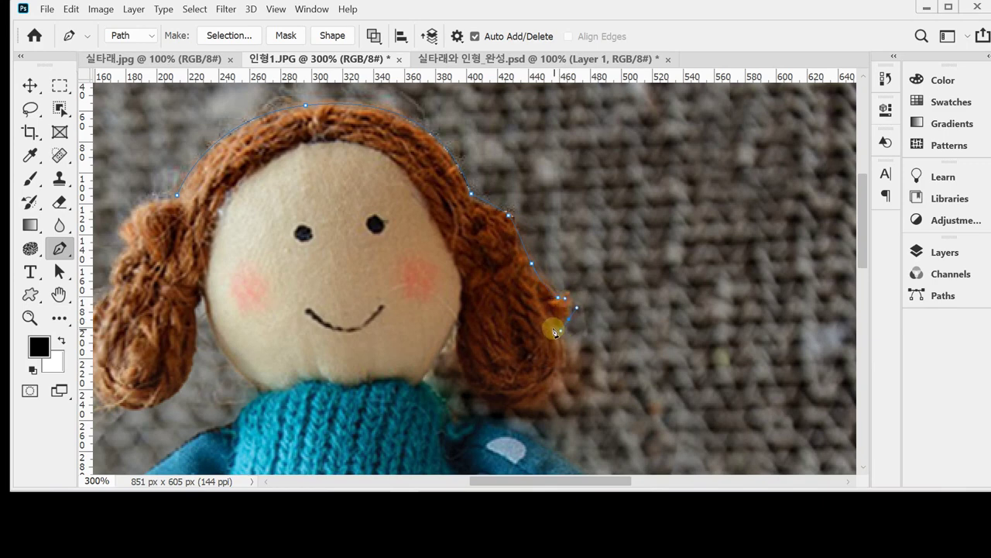
Curve the path around the bottom of the right pigtail, up to the cheek and down the jaw to the collar
{"action": "left_click_drag", "start_coordinate": [547, 393], "coordinate": [506, 321]}
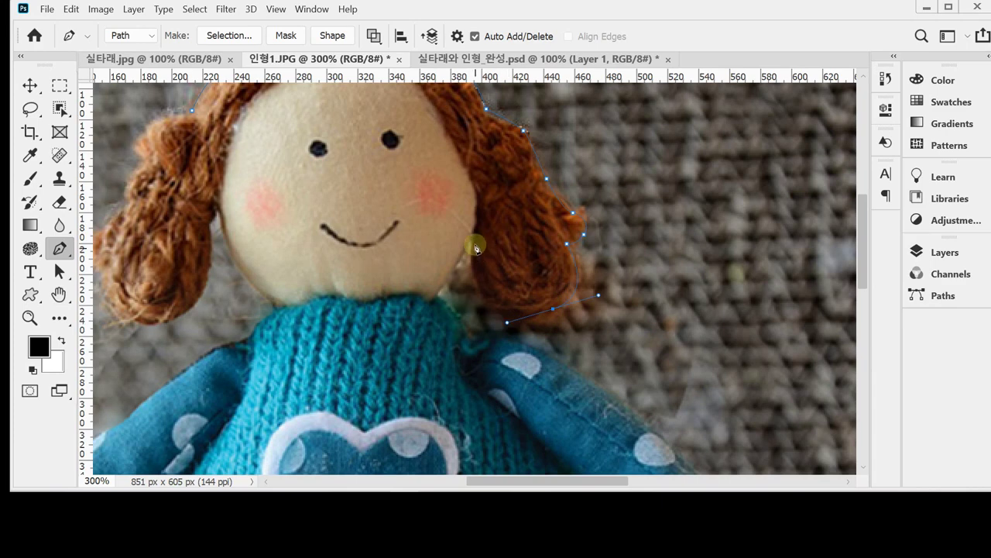
{"action": "left_click_drag", "start_coordinate": [473, 241], "coordinate": [475, 177]}
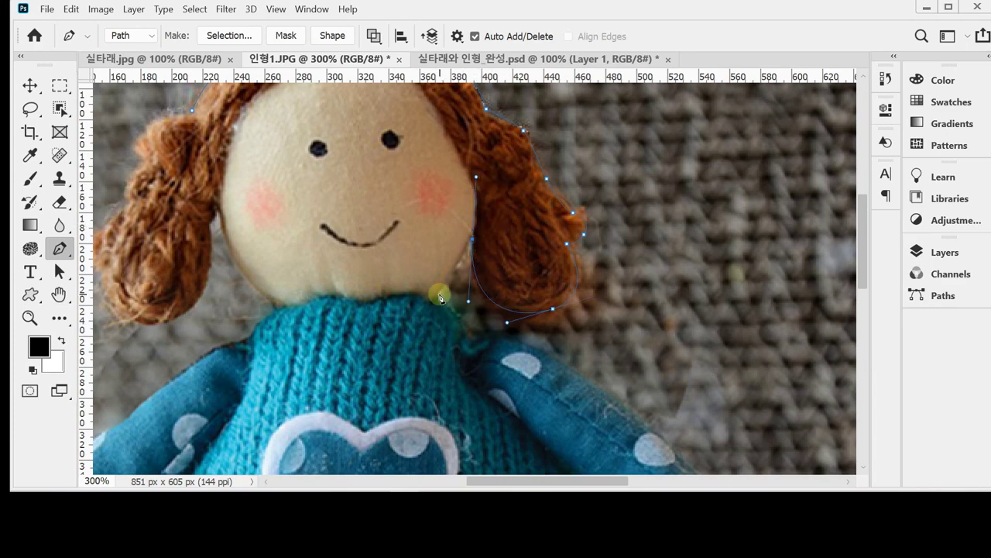
{"action": "left_click_drag", "start_coordinate": [435, 295], "coordinate": [504, 261]}
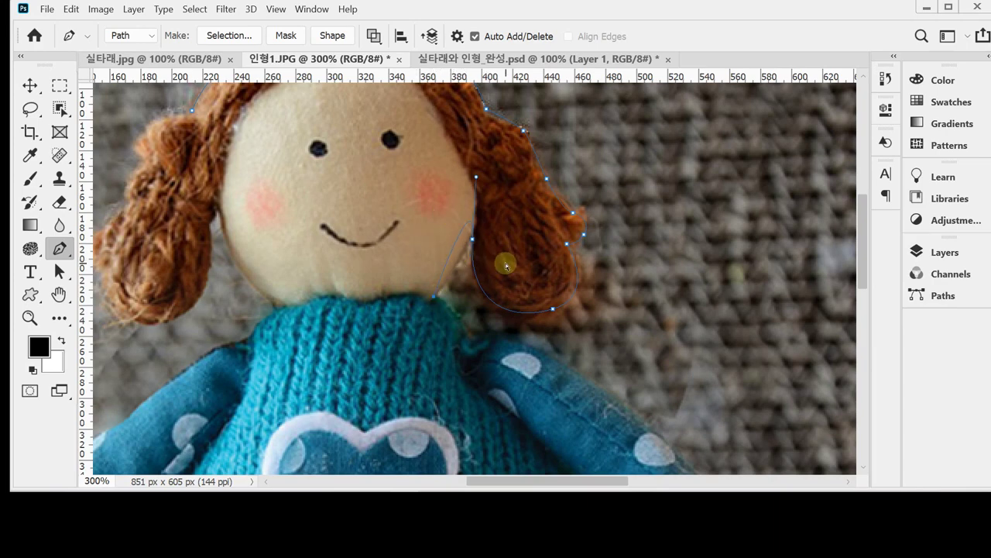
{"action": "left_click", "coordinate": [474, 241], "text": "alt"}
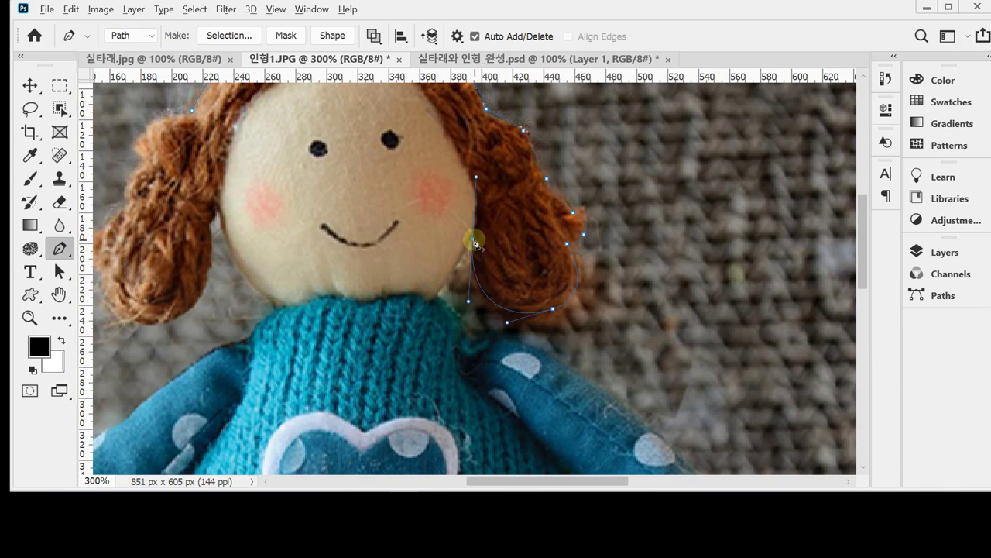
{"action": "mouse_move", "coordinate": [435, 302]}
{"action": "left_mouse_down"}
{"action": "mouse_move", "coordinate": [422, 310]}
{"action": "mouse_move", "coordinate": [435, 306]}
{"action": "left_mouse_up"}
{"action": "left_click", "coordinate": [432, 297], "text": "alt"}
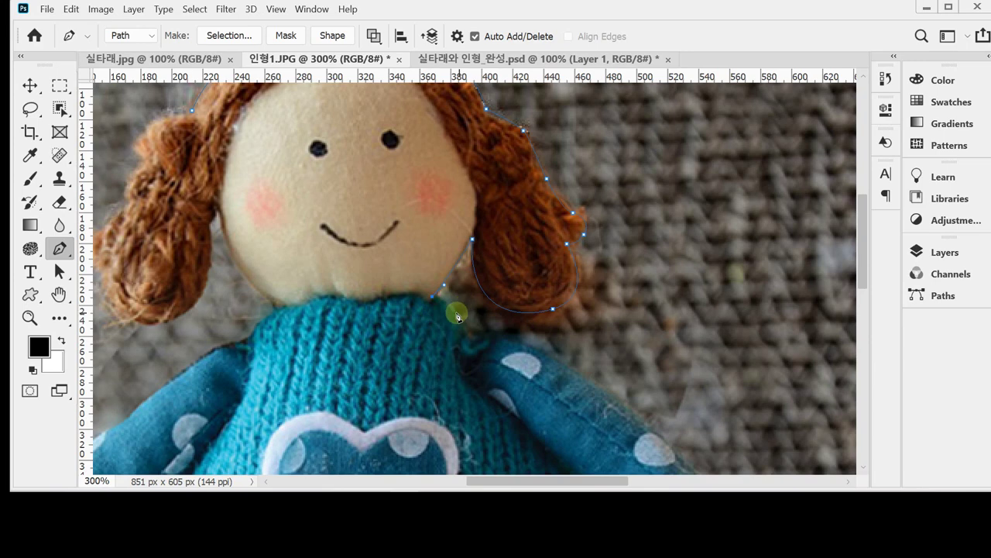
Continue the path over the shoulder and along the outer edge of the right sleeve, ending with a corner anchor at the cuff
{"action": "left_click_drag", "start_coordinate": [482, 337], "coordinate": [570, 317]}
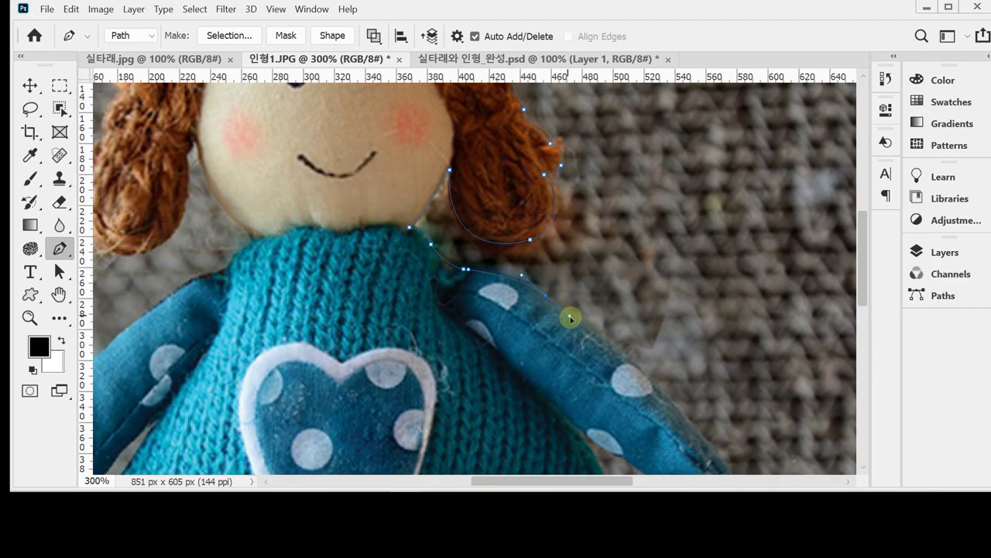
{"action": "left_click_drag", "start_coordinate": [586, 350], "coordinate": [471, 222]}
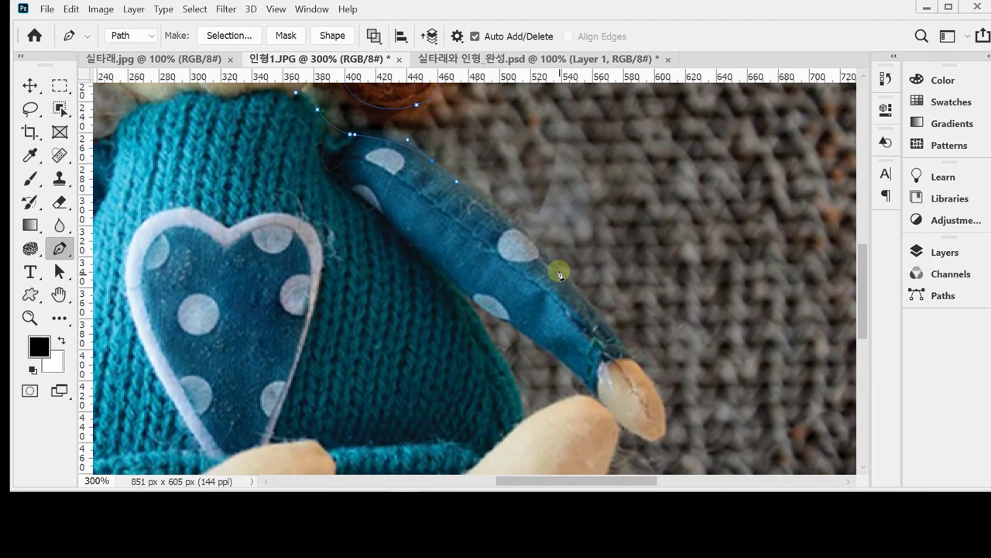
{"action": "left_click_drag", "start_coordinate": [559, 269], "coordinate": [584, 295]}
{"action": "left_click", "coordinate": [628, 359]}
{"action": "left_click_drag", "start_coordinate": [630, 361], "coordinate": [632, 378]}
{"action": "scroll", "coordinate": [630, 364], "scroll_direction": "up", "scroll_amount": 1}
{"action": "scroll", "coordinate": [630, 347], "scroll_direction": "down", "scroll_amount": 2}
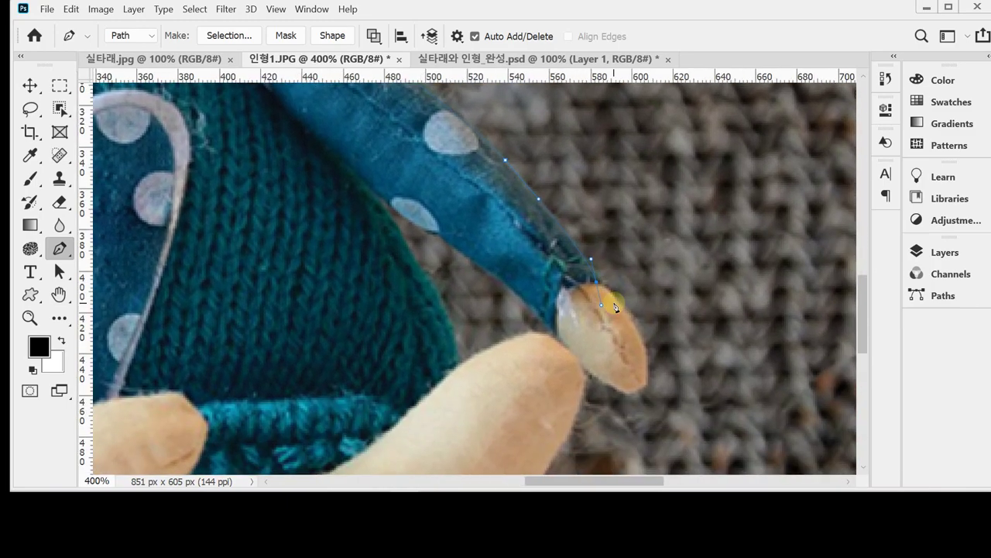
{"action": "key", "text": "ctrl+z"}
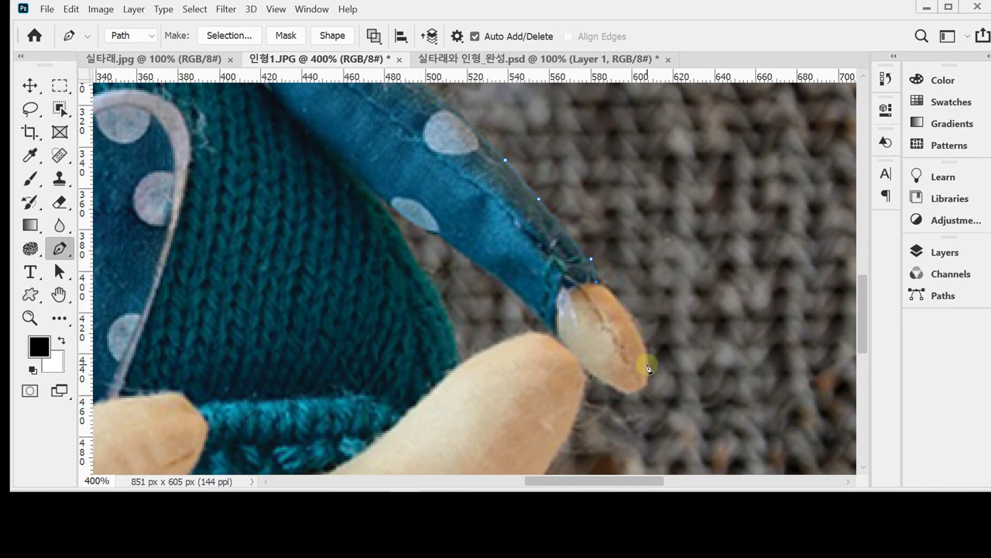
Trace the path around the tip of the doll's right hand to the point where it meets the leg
{"action": "left_click_drag", "start_coordinate": [646, 351], "coordinate": [633, 402]}
{"action": "left_click", "coordinate": [626, 397]}
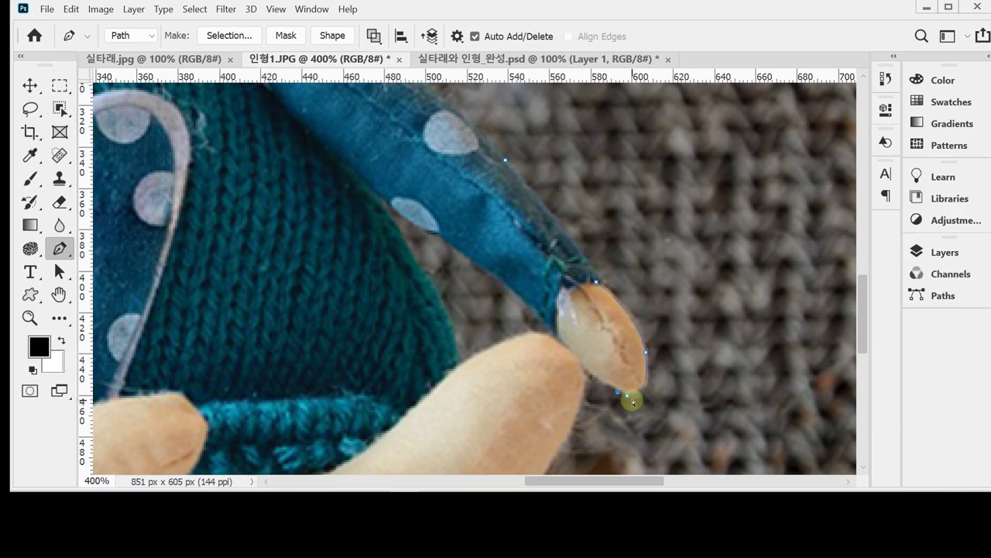
{"action": "scroll", "coordinate": [633, 401], "scroll_direction": "up", "scroll_amount": 1}
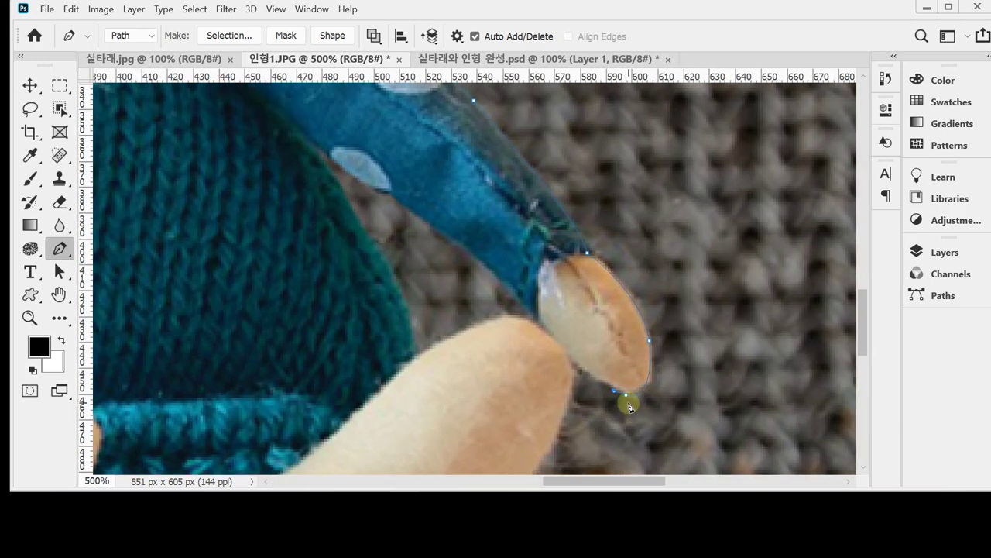
{"action": "scroll", "coordinate": [641, 372], "scroll_direction": "down", "scroll_amount": 1}
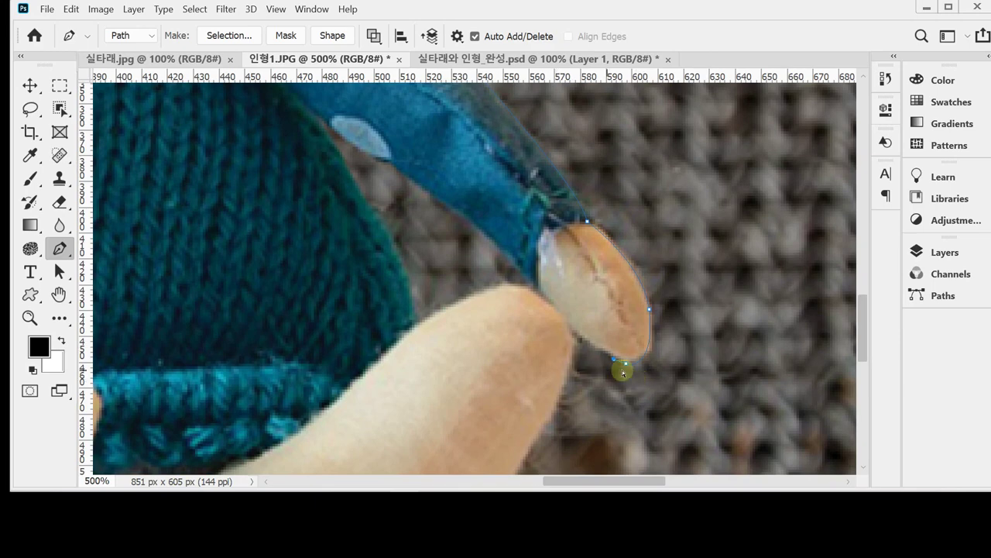
{"action": "left_click_drag", "start_coordinate": [629, 368], "coordinate": [608, 361]}
{"action": "left_click_drag", "start_coordinate": [629, 366], "coordinate": [571, 336]}
{"action": "left_click_drag", "start_coordinate": [608, 369], "coordinate": [644, 248]}
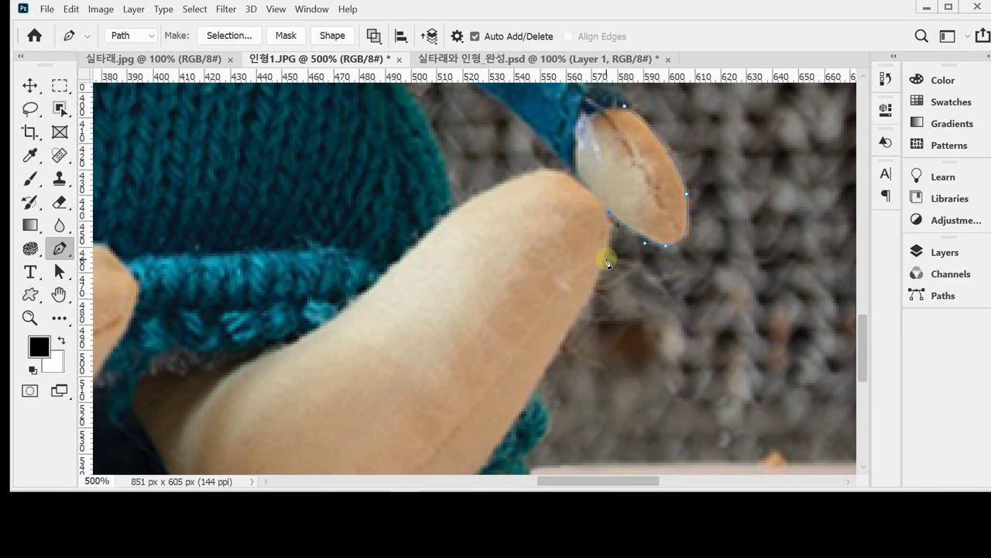
Continue the path down the outer edge of the right leg to where it meets the knitted skirt hem
{"action": "left_click_drag", "start_coordinate": [604, 259], "coordinate": [588, 291]}
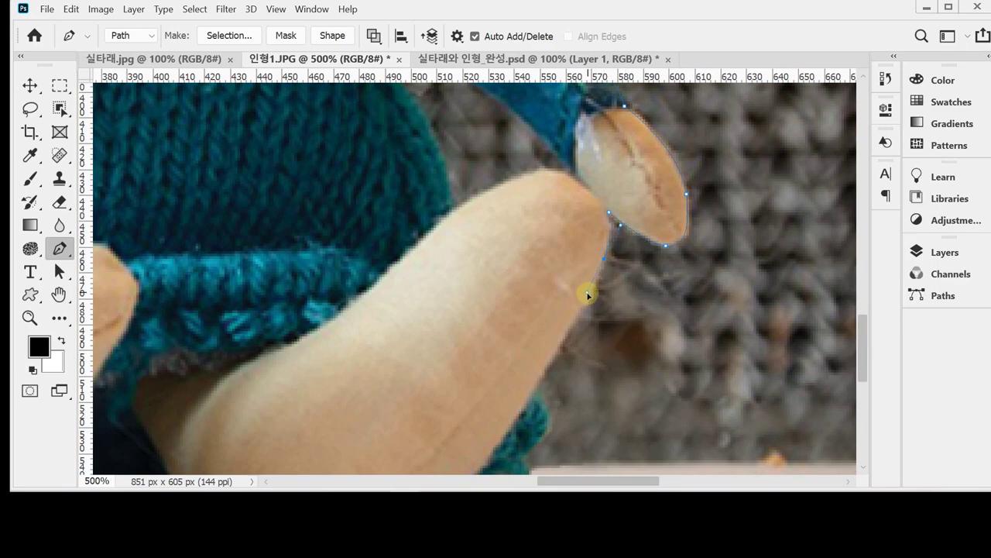
{"action": "left_click", "coordinate": [558, 387], "text": "alt"}
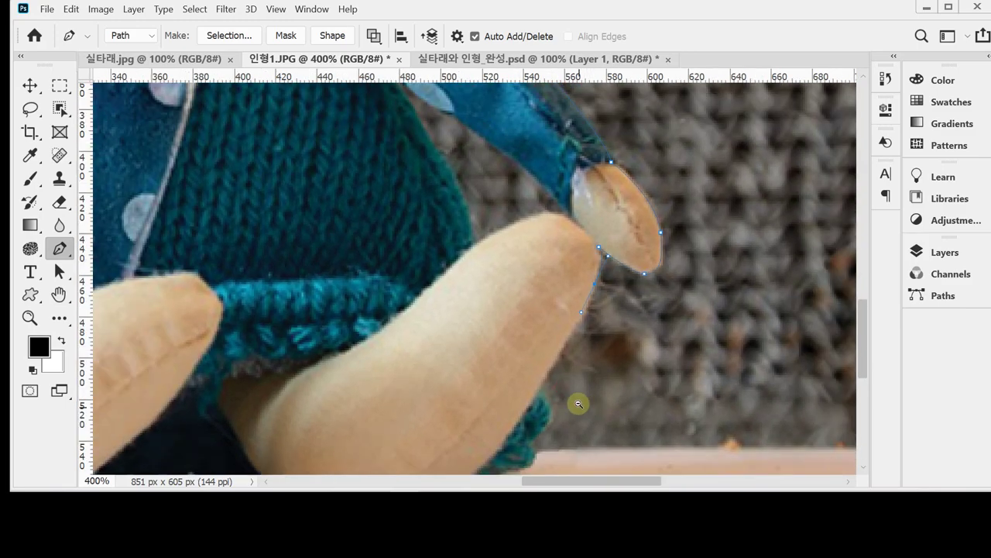
{"action": "left_click", "coordinate": [567, 398], "text": "alt"}
{"action": "left_click_drag", "start_coordinate": [566, 387], "coordinate": [581, 310]}
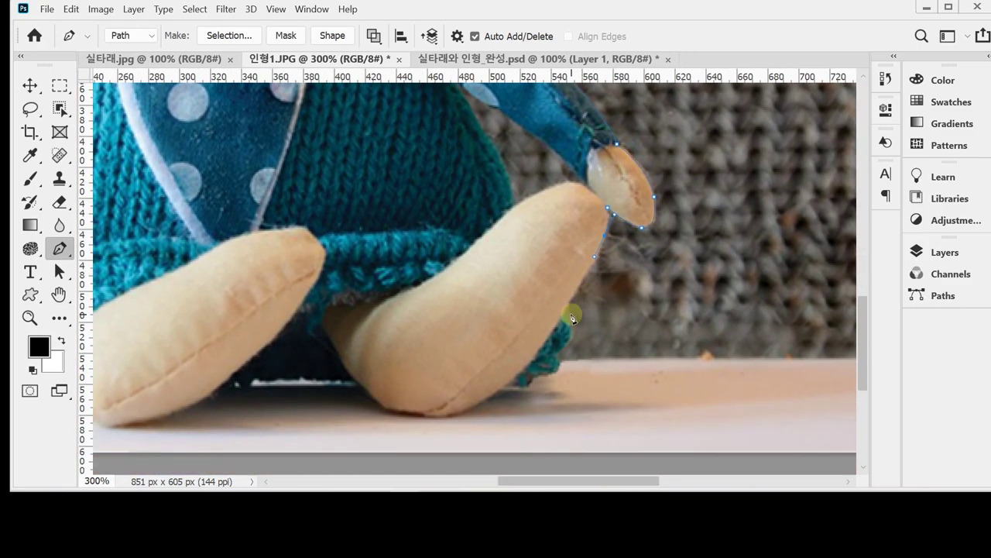
{"action": "left_click", "coordinate": [563, 316]}
Trace the path around the bit of hem behind the right leg and under the right foot to the foot's inner edge
{"action": "left_click_drag", "start_coordinate": [542, 376], "coordinate": [519, 378]}
{"action": "left_click_drag", "start_coordinate": [434, 416], "coordinate": [365, 378]}
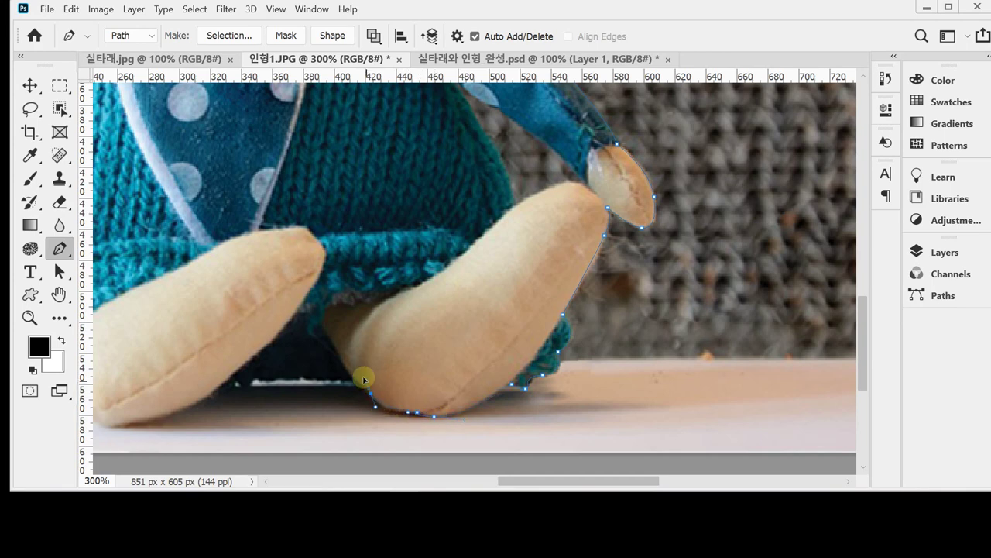
{"action": "left_click", "coordinate": [357, 375]}
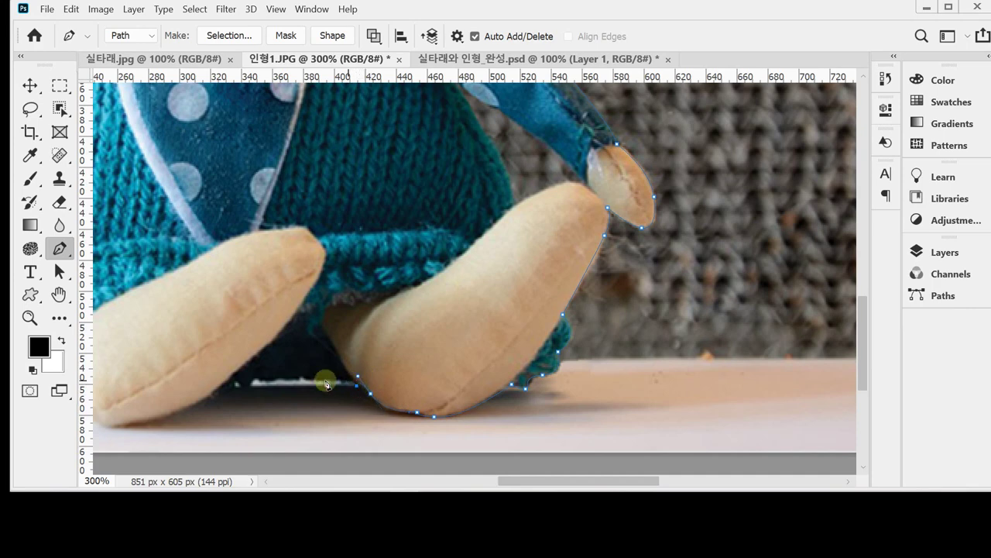
Run the path along the dark skirt bottom between the two feet, ending with a corner anchor at the left foot
{"action": "left_click_drag", "start_coordinate": [302, 378], "coordinate": [227, 381]}
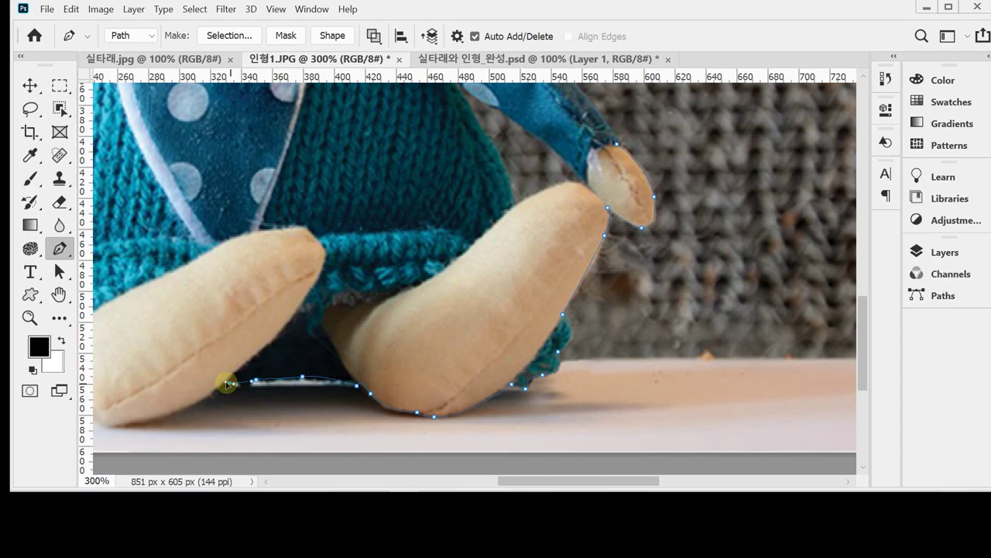
{"action": "left_click_drag", "start_coordinate": [255, 342], "coordinate": [566, 265]}
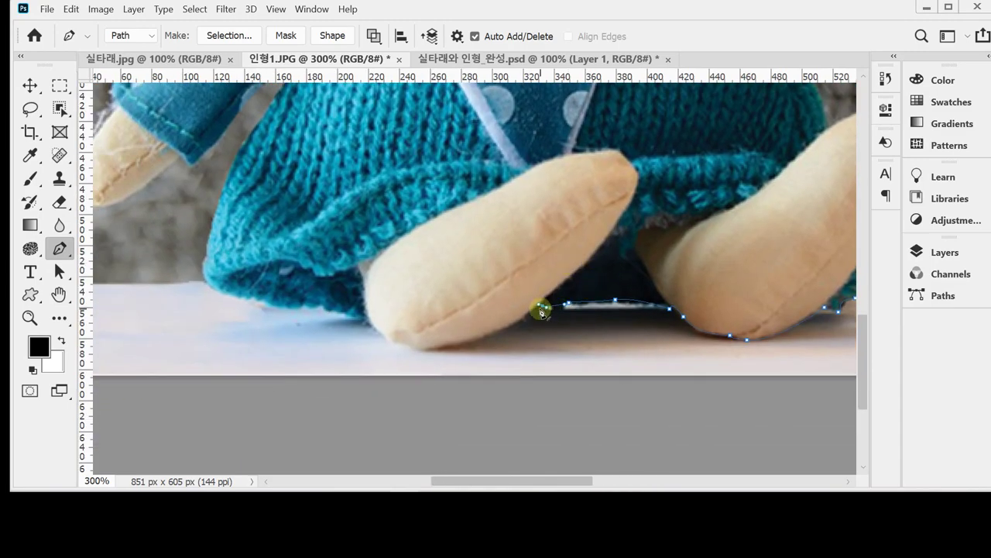
{"action": "left_click", "coordinate": [542, 308]}
{"action": "left_click_drag", "start_coordinate": [544, 308], "coordinate": [577, 346]}
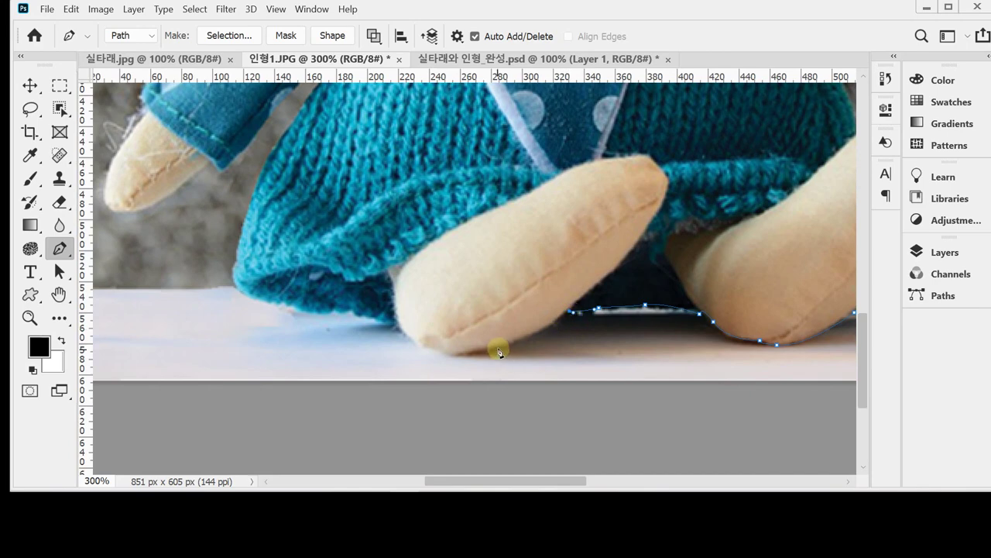
Curve the path under the left foot and along the skirt's lower hem to the skirt's outer left corner
{"action": "left_click_drag", "start_coordinate": [499, 347], "coordinate": [474, 351]}
{"action": "left_click_drag", "start_coordinate": [402, 329], "coordinate": [267, 303]}
{"action": "left_click_drag", "start_coordinate": [235, 271], "coordinate": [235, 250]}
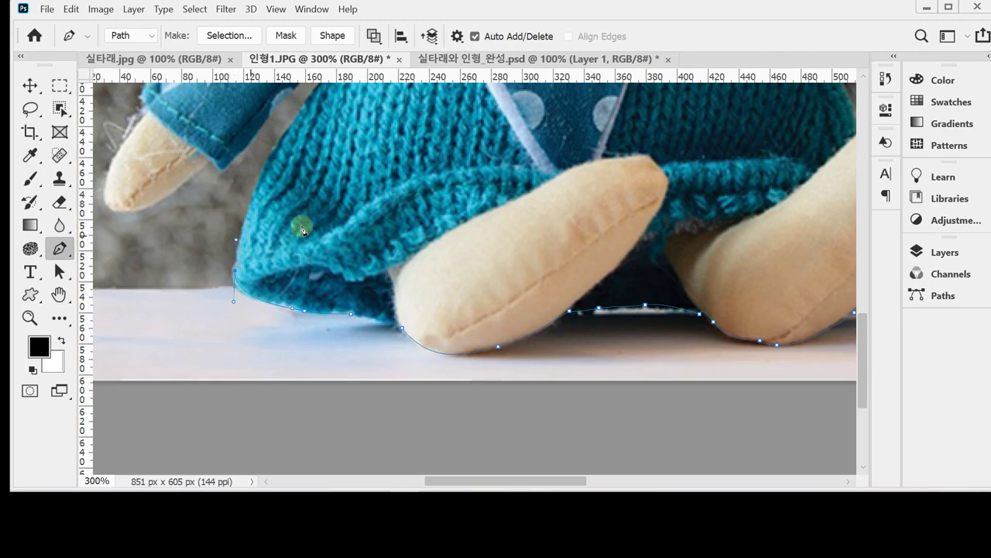
Trace the path up the left side of the skirt to the armpit, ending with a corner anchor under the left sleeve
{"action": "scroll", "coordinate": [330, 303], "scroll_direction": "up", "scroll_amount": 3}
{"action": "left_click_drag", "start_coordinate": [294, 283], "coordinate": [311, 265]}
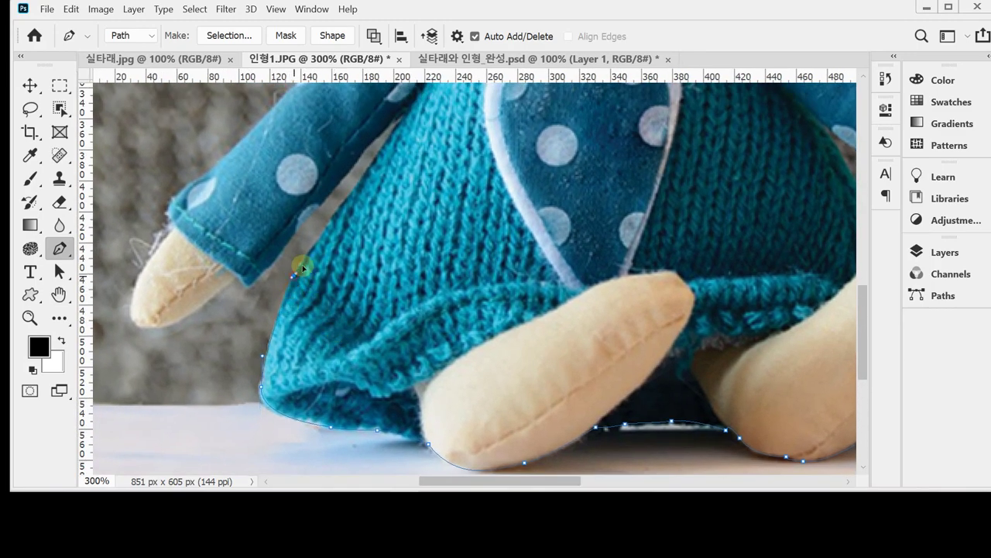
{"action": "scroll", "coordinate": [400, 204], "scroll_direction": "up", "scroll_amount": 3}
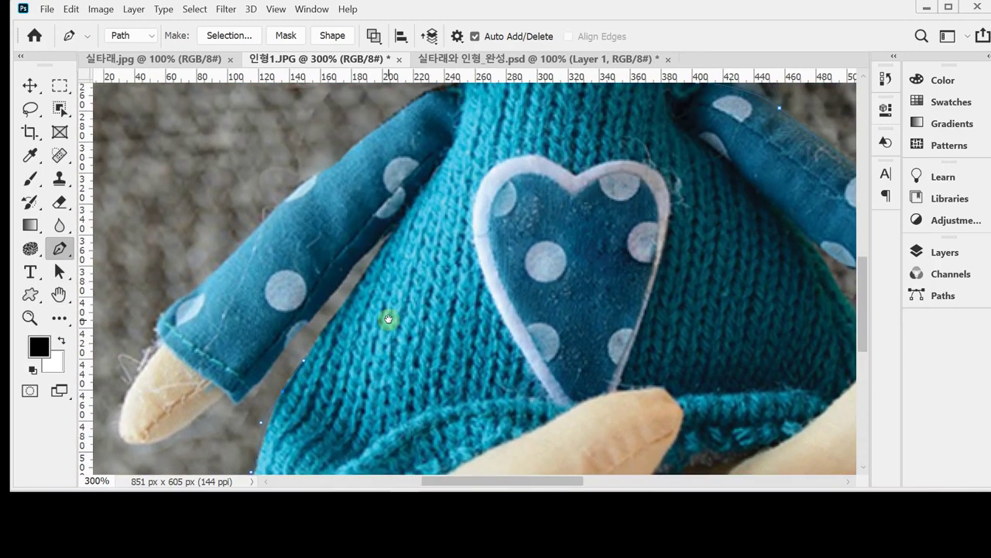
{"action": "left_click_drag", "start_coordinate": [397, 234], "coordinate": [430, 191]}
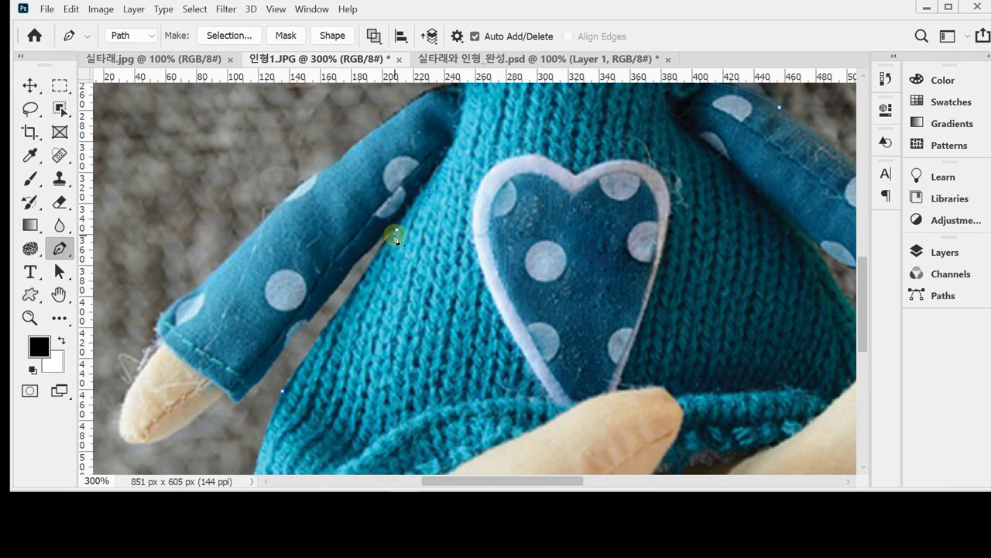
{"action": "mouse_move", "coordinate": [346, 287]}
{"action": "left_mouse_down"}
{"action": "mouse_move", "coordinate": [348, 267]}
{"action": "mouse_move", "coordinate": [339, 286]}
{"action": "left_mouse_up"}
{"action": "scroll", "coordinate": [394, 232], "scroll_direction": "up", "scroll_amount": 2}
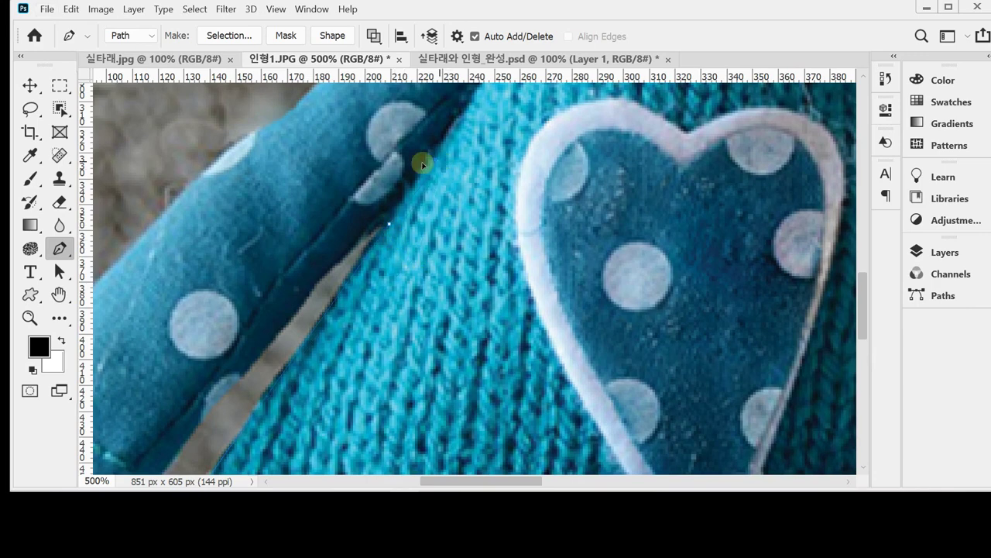
{"action": "left_click", "coordinate": [389, 224]}
Trace the path down the underside of the left sleeve and around the left hand to the outer edge of the cuff
{"action": "scroll", "coordinate": [394, 273], "scroll_direction": "down", "scroll_amount": 5, "text": "alt"}
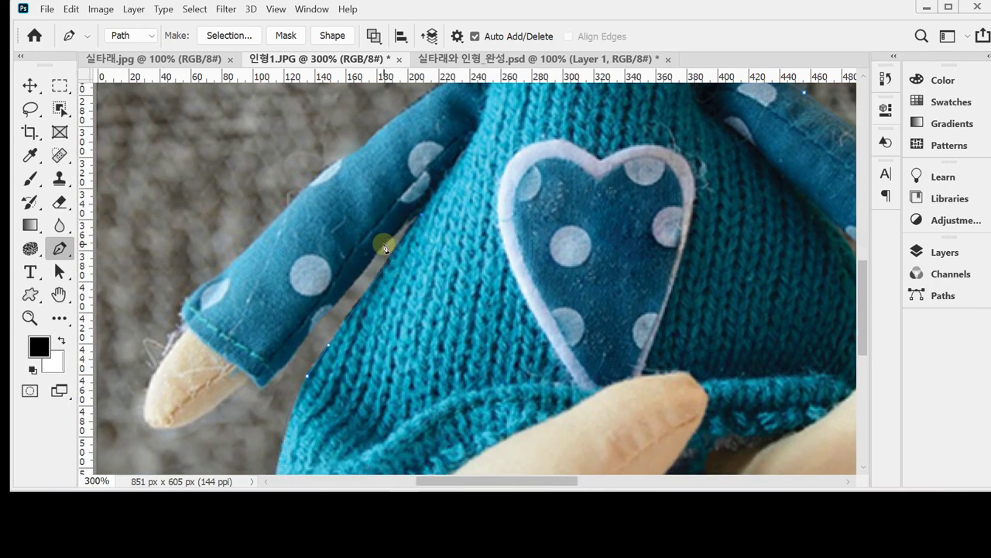
{"action": "left_click_drag", "start_coordinate": [385, 250], "coordinate": [359, 268]}
{"action": "left_click_drag", "start_coordinate": [275, 376], "coordinate": [329, 302]}
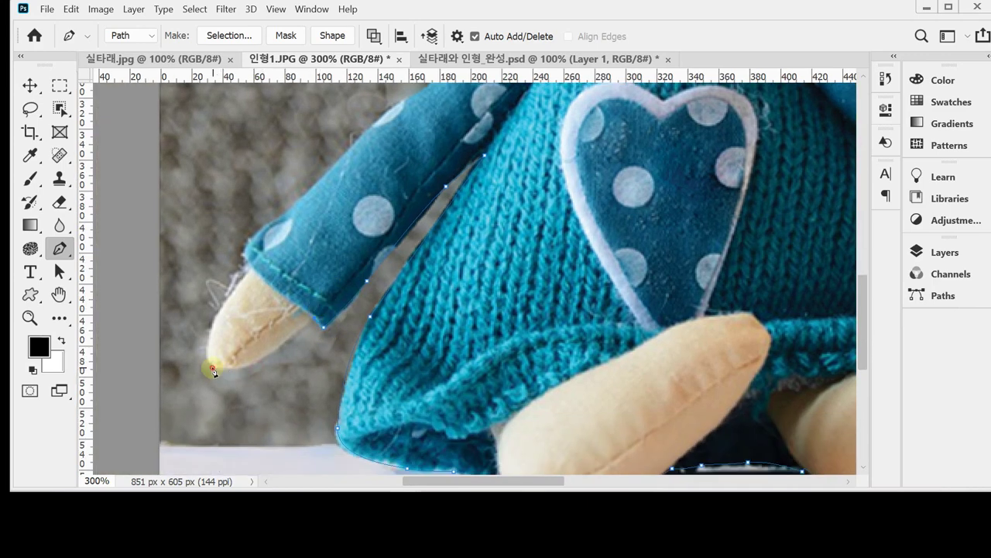
{"action": "left_click_drag", "start_coordinate": [212, 367], "coordinate": [195, 338]}
{"action": "mouse_move", "coordinate": [305, 268]}
{"action": "left_mouse_down"}
{"action": "mouse_move", "coordinate": [322, 352]}
{"action": "mouse_move", "coordinate": [267, 303]}
{"action": "mouse_move", "coordinate": [308, 282]}
{"action": "left_mouse_up"}
{"action": "left_click", "coordinate": [267, 342]}
Continue the path up the outer edge of the left sleeve and over the shoulder, ending with a corner anchor at the sweater
{"action": "scroll", "coordinate": [321, 284], "scroll_direction": "up", "scroll_amount": 3}
{"action": "scroll", "coordinate": [321, 283], "scroll_direction": "right", "scroll_amount": 2}
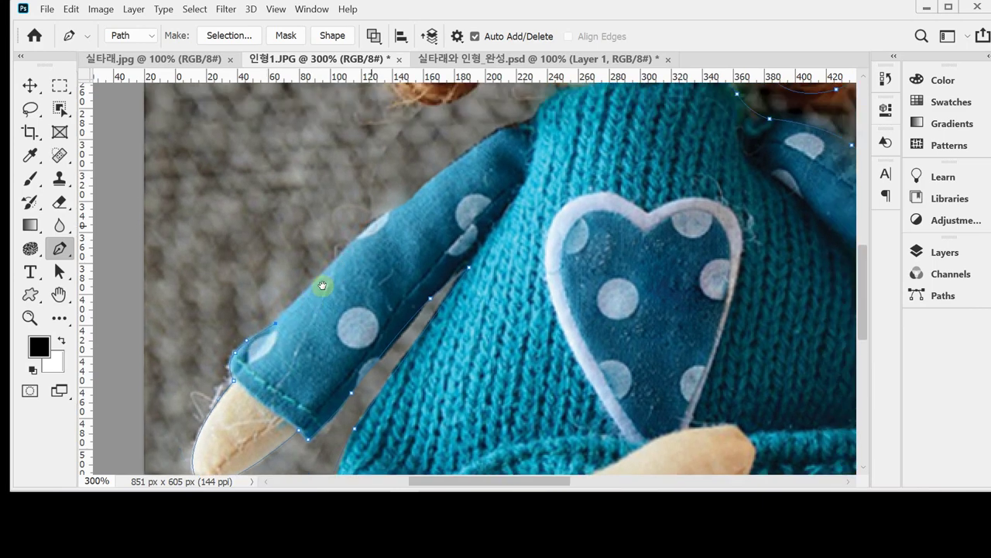
{"action": "mouse_move", "coordinate": [345, 256]}
{"action": "left_mouse_down"}
{"action": "mouse_move", "coordinate": [365, 237]}
{"action": "mouse_move", "coordinate": [347, 252]}
{"action": "left_mouse_up"}
{"action": "left_click", "coordinate": [401, 226]}
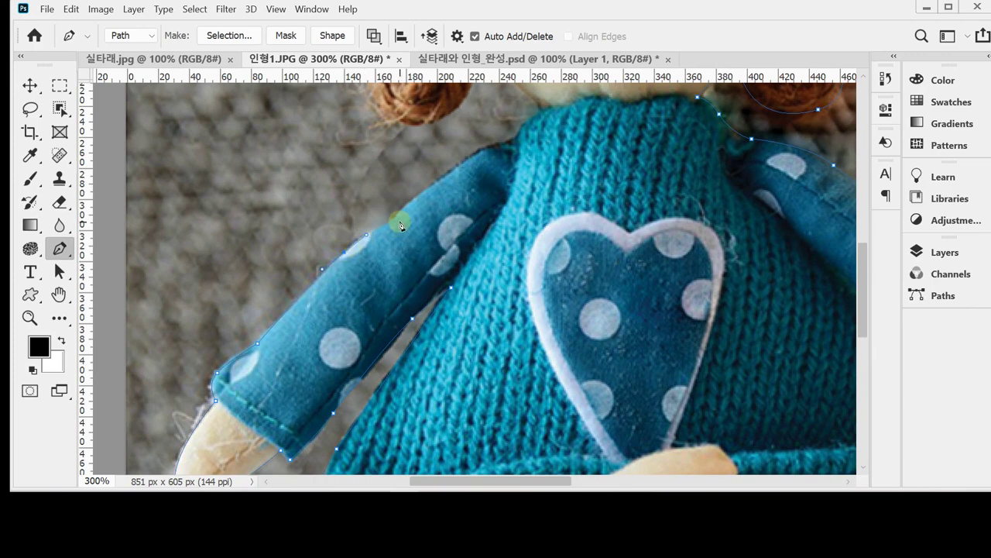
{"action": "left_click_drag", "start_coordinate": [475, 130], "coordinate": [493, 147]}
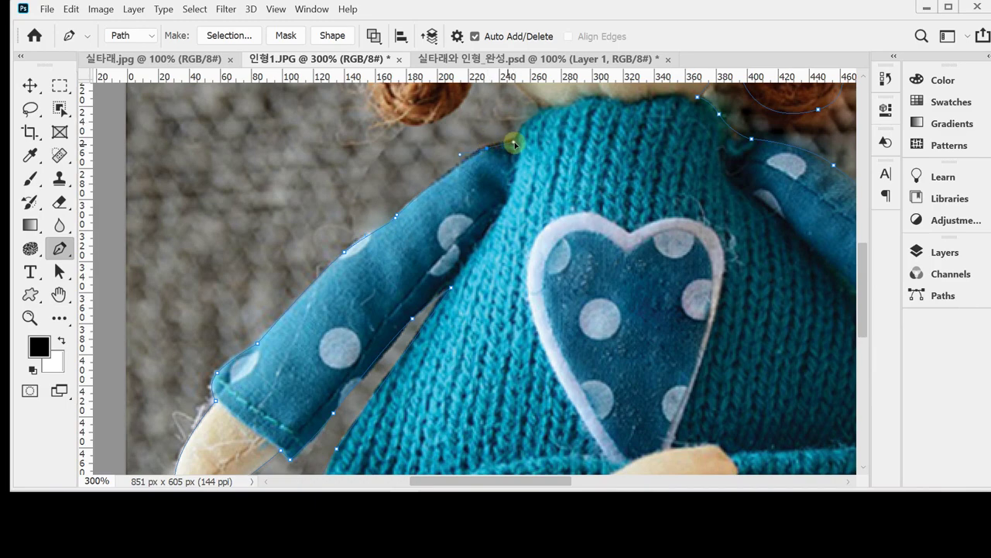
{"action": "left_click_drag", "start_coordinate": [500, 205], "coordinate": [447, 314]}
{"action": "left_click", "coordinate": [464, 252]}
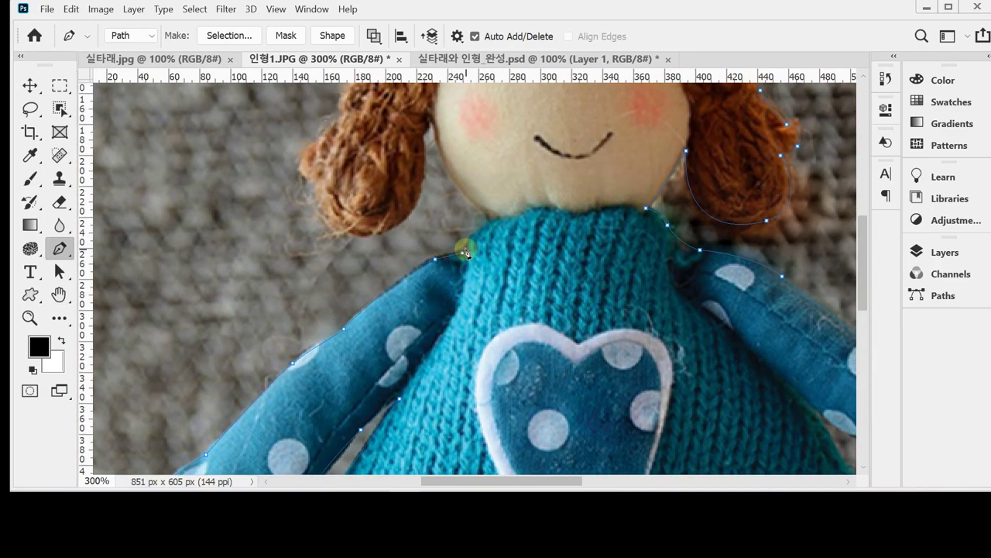
Trace the path along the collar and up the left jaw to where the cheek meets the left pigtail
{"action": "left_click_drag", "start_coordinate": [481, 225], "coordinate": [513, 212]}
{"action": "left_click", "coordinate": [498, 226]}
{"action": "left_click_drag", "start_coordinate": [449, 160], "coordinate": [437, 243]}
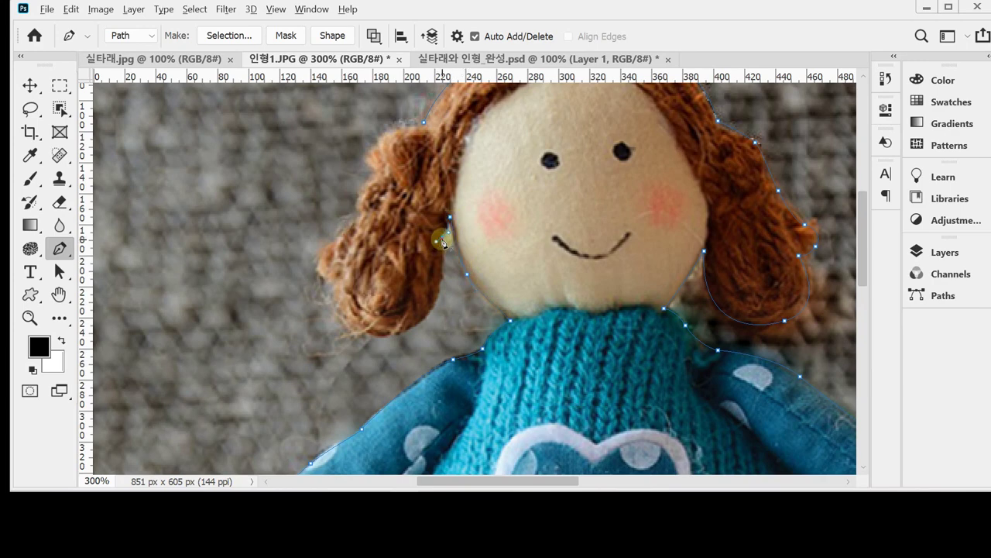
Curve the path around the bottom of the left pigtail and re-place the anchor on its lower outer edge
{"action": "left_click_drag", "start_coordinate": [396, 335], "coordinate": [338, 352]}
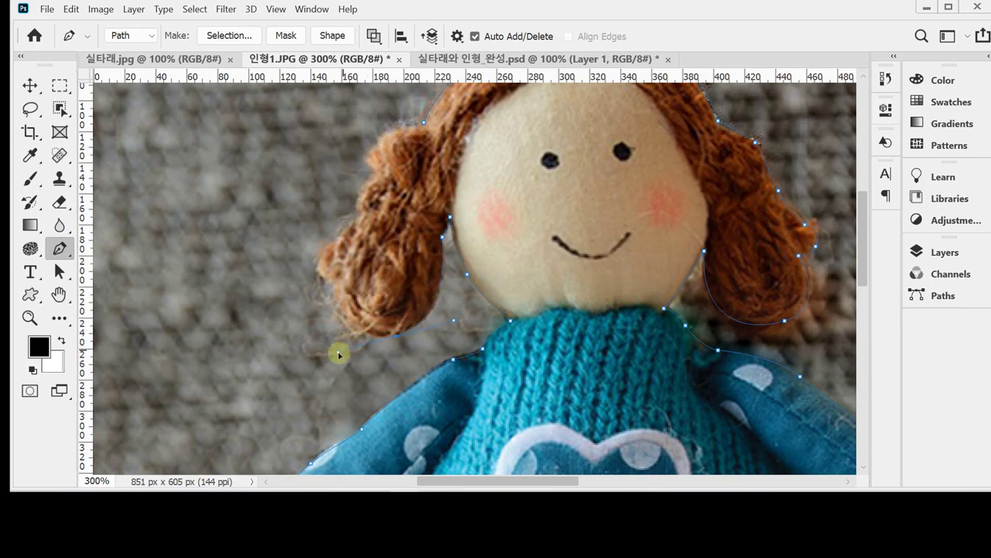
{"action": "left_click", "coordinate": [329, 269]}
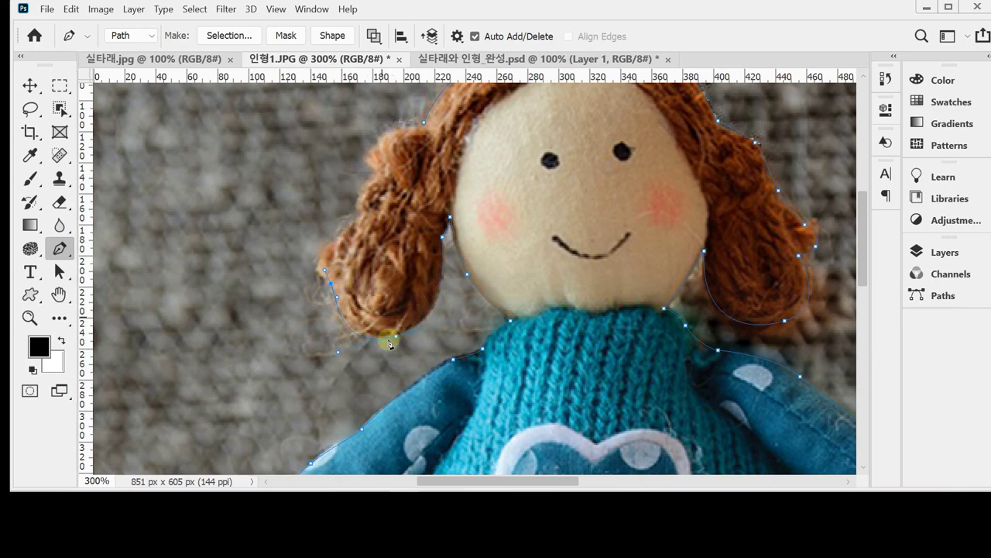
{"action": "key", "text": "ctrl+z"}
{"action": "left_click", "coordinate": [331, 284]}
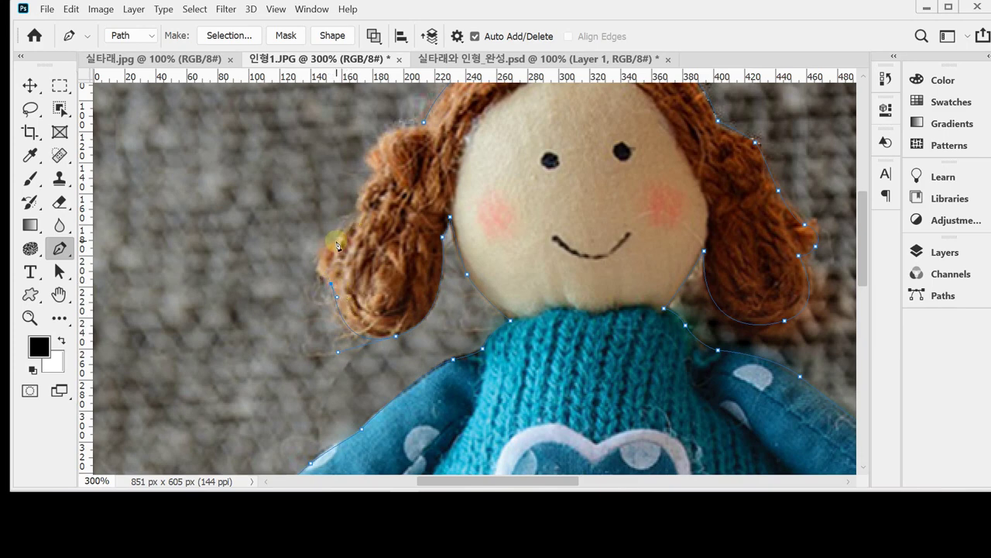
Trace the path up the outer edge of the left pigtail and close it at the starting anchor beside the hair
{"action": "left_click_drag", "start_coordinate": [334, 245], "coordinate": [364, 202]}
{"action": "left_click_drag", "start_coordinate": [337, 246], "coordinate": [412, 287]}
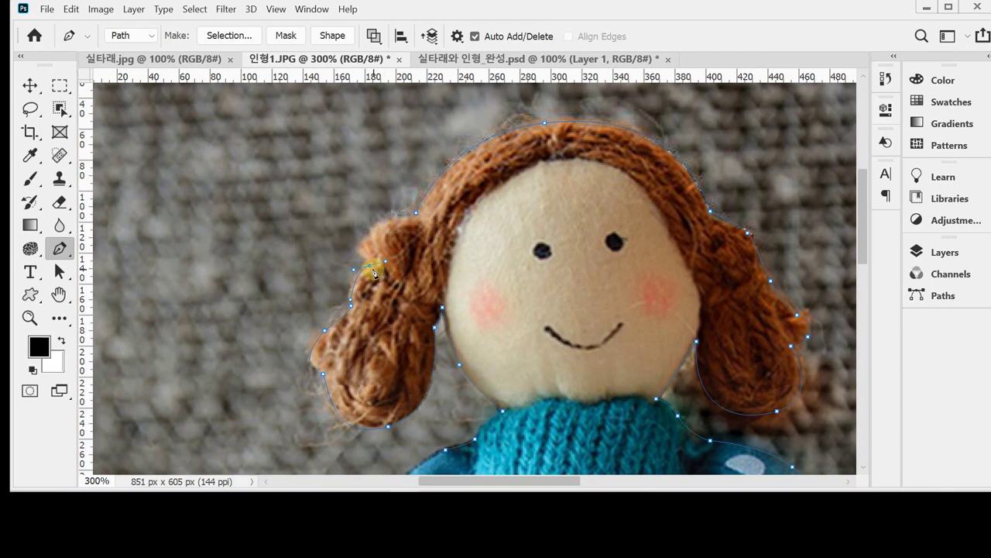
{"action": "scroll", "coordinate": [388, 276], "scroll_direction": "up", "scroll_amount": 1}
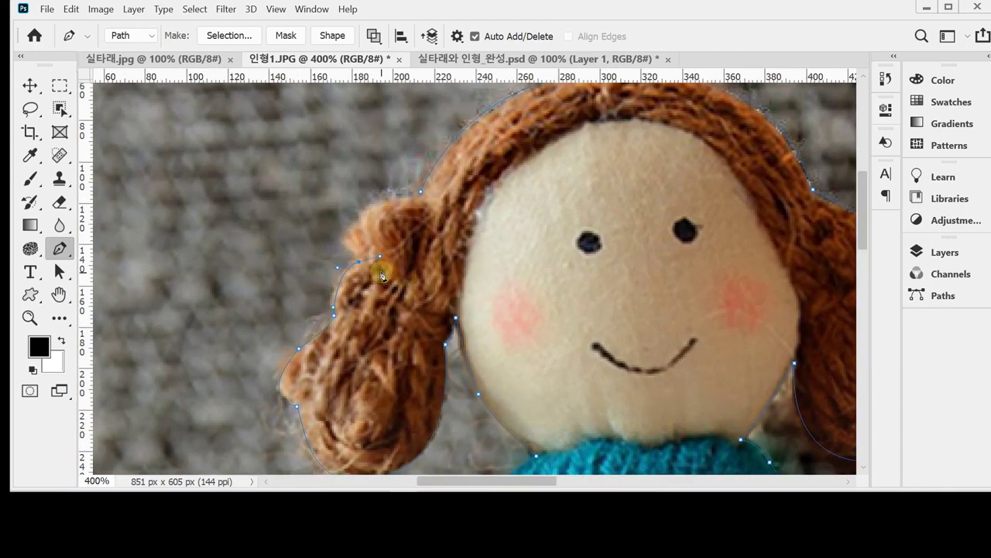
{"action": "left_click", "coordinate": [338, 241]}
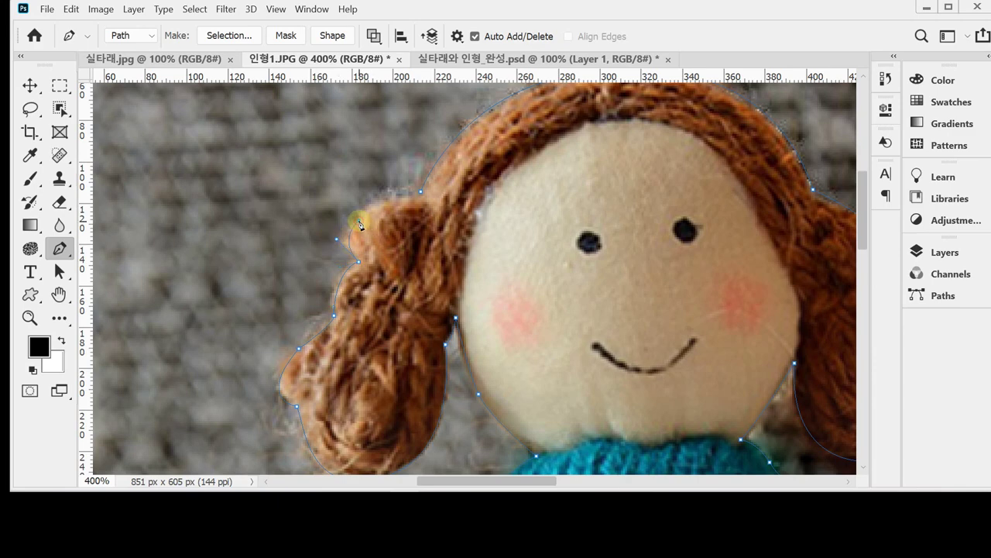
{"action": "left_click", "coordinate": [359, 224]}
{"action": "left_click_drag", "start_coordinate": [425, 196], "coordinate": [440, 202]}
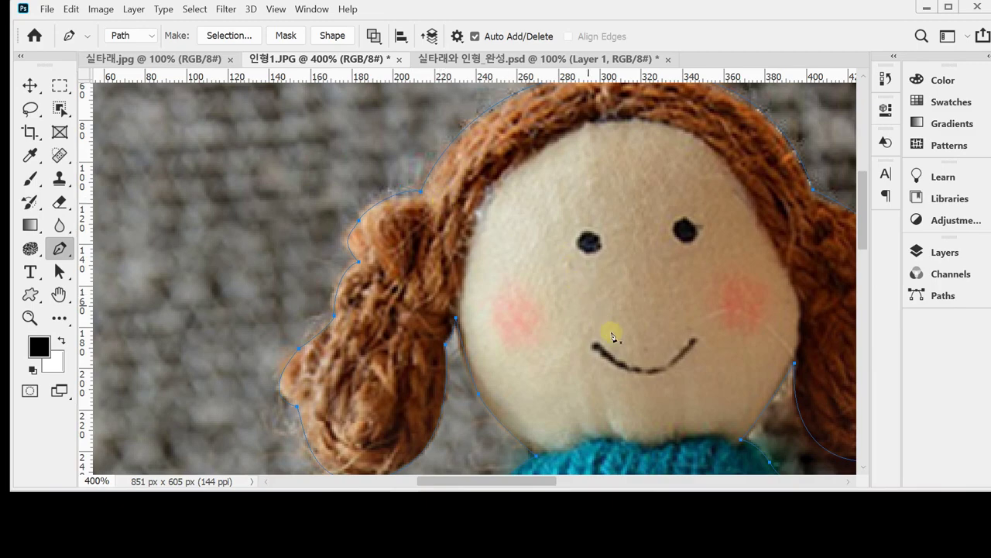
Set the Pen tool's path operation to Exclude Overlapping Shapes for cutting the gap beside the right arm
{"action": "left_click_drag", "start_coordinate": [687, 354], "coordinate": [512, 265]}
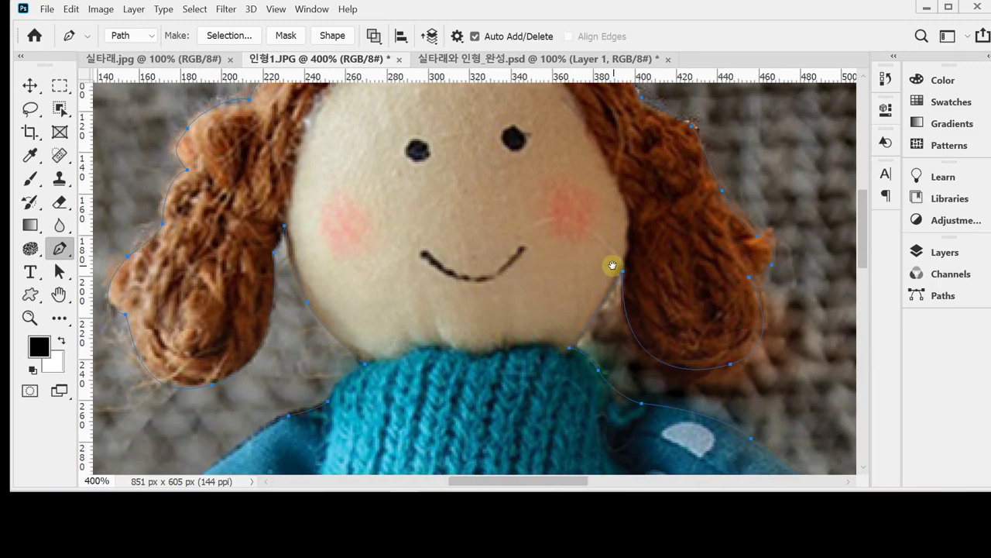
{"action": "scroll", "coordinate": [596, 294], "scroll_direction": "down", "scroll_amount": 1}
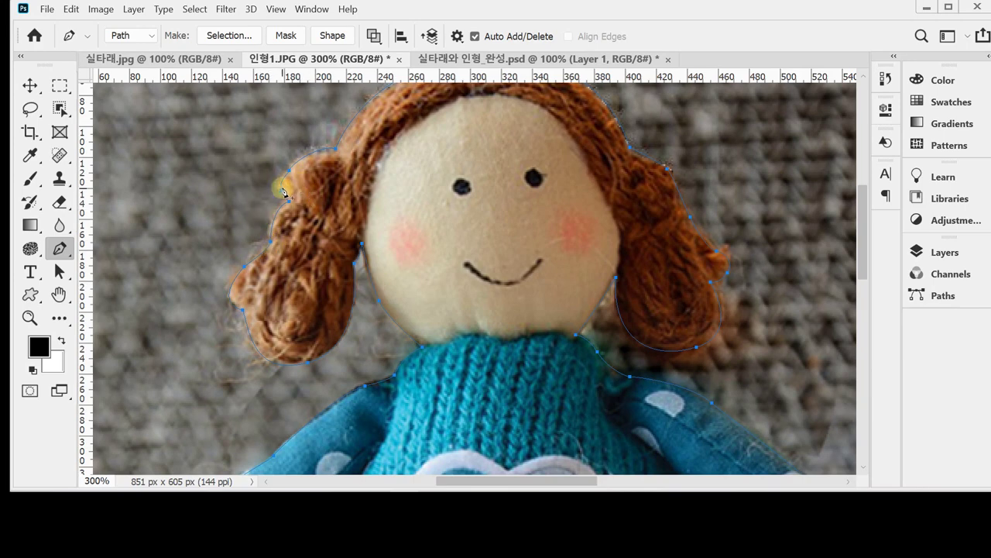
{"action": "left_click_drag", "start_coordinate": [479, 155], "coordinate": [444, 184]}
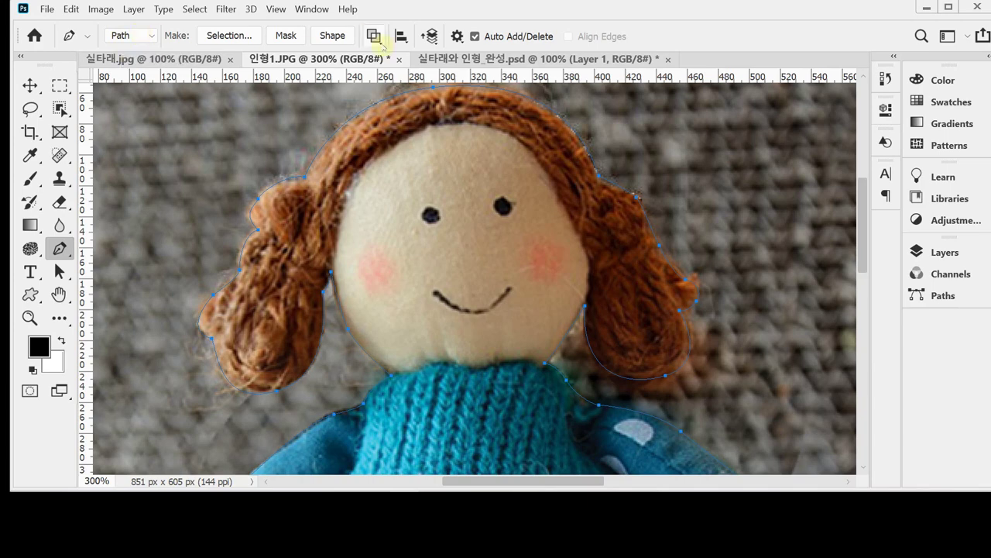
{"action": "scroll", "coordinate": [615, 224], "scroll_direction": "down", "scroll_amount": 4}
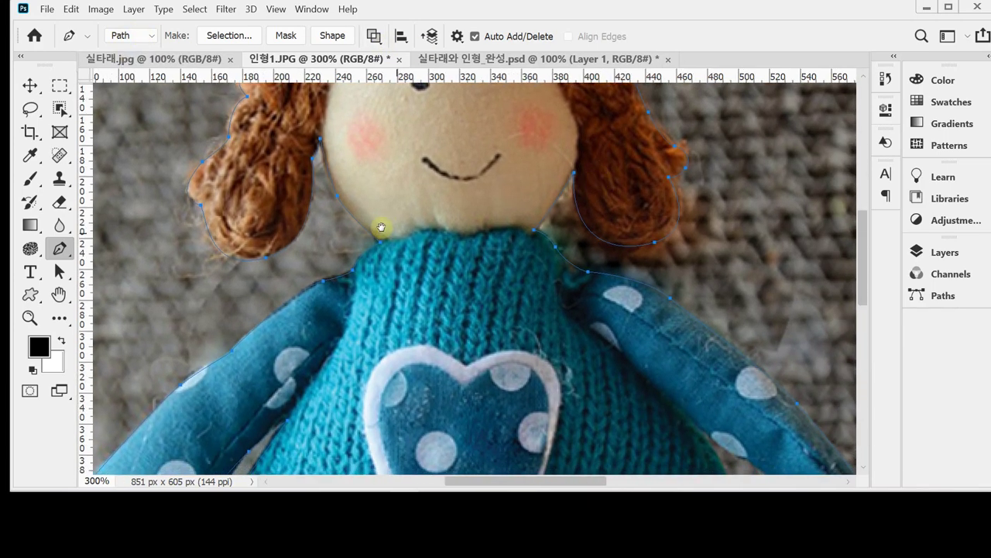
{"action": "left_click_drag", "start_coordinate": [489, 257], "coordinate": [438, 183]}
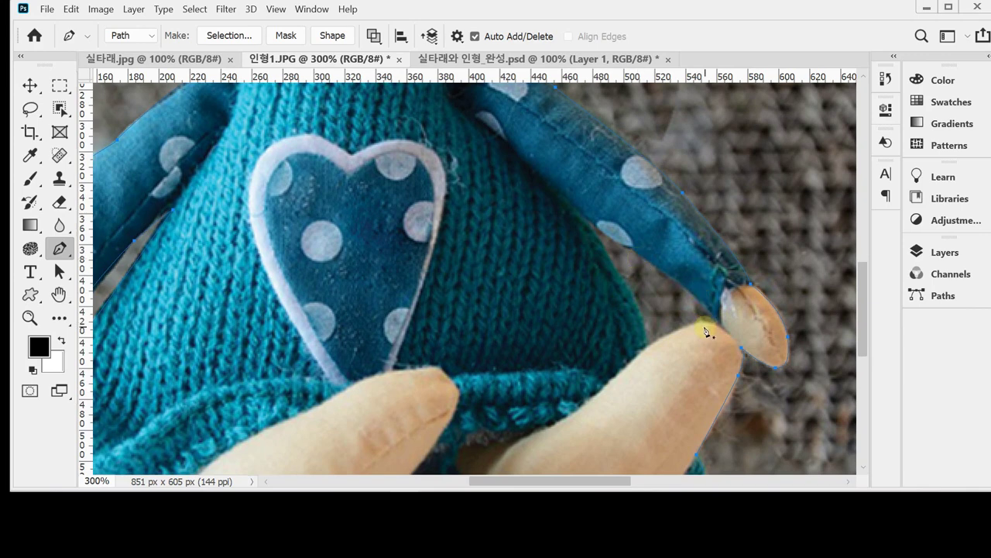
{"action": "scroll", "coordinate": [481, 217], "scroll_direction": "up", "scroll_amount": 3}
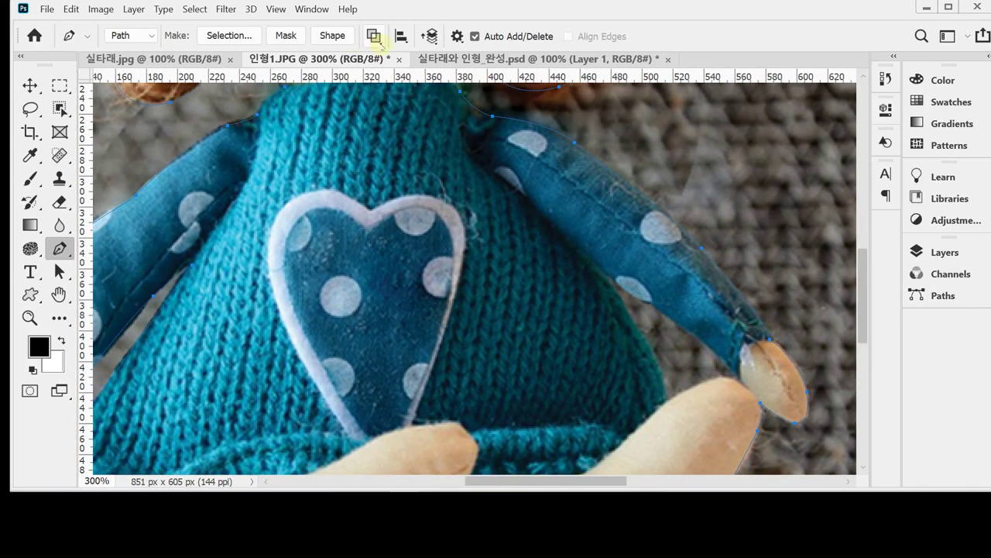
{"action": "left_click", "coordinate": [374, 36]}
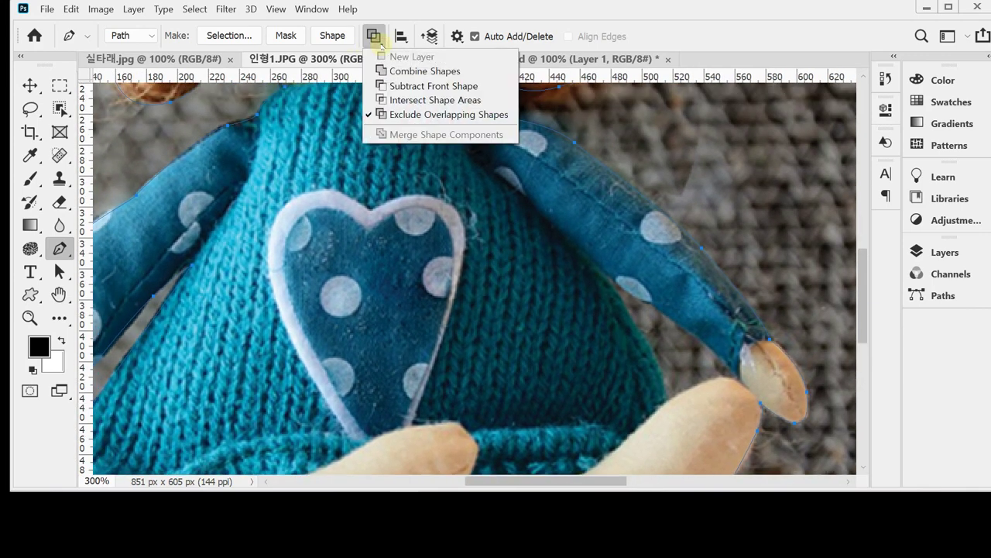
{"action": "left_click", "coordinate": [380, 43]}
{"action": "left_click", "coordinate": [380, 42]}
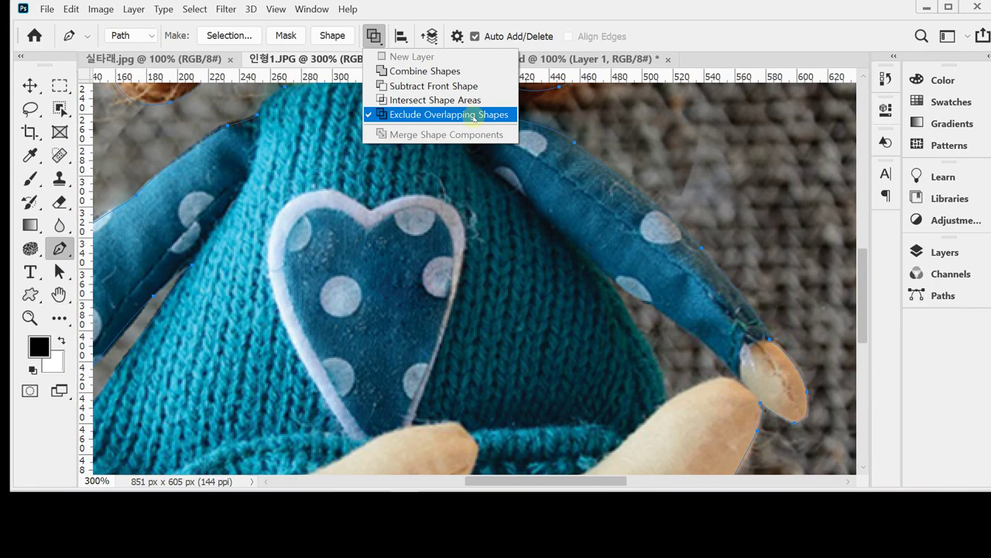
{"action": "left_click", "coordinate": [473, 115]}
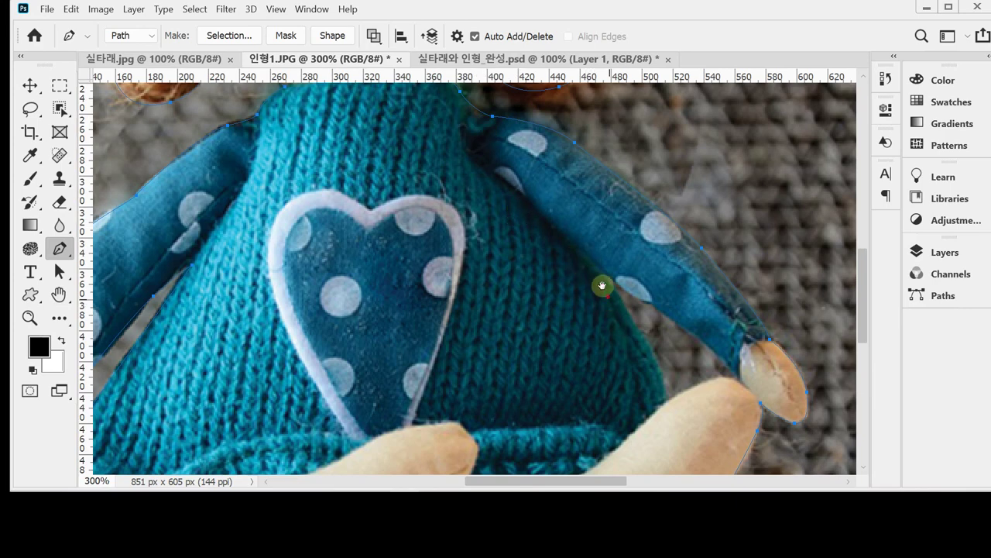
Trace a closed path around the gap between the right sleeve, the dress and the raised leg
{"action": "left_click_drag", "start_coordinate": [601, 283], "coordinate": [569, 232]}
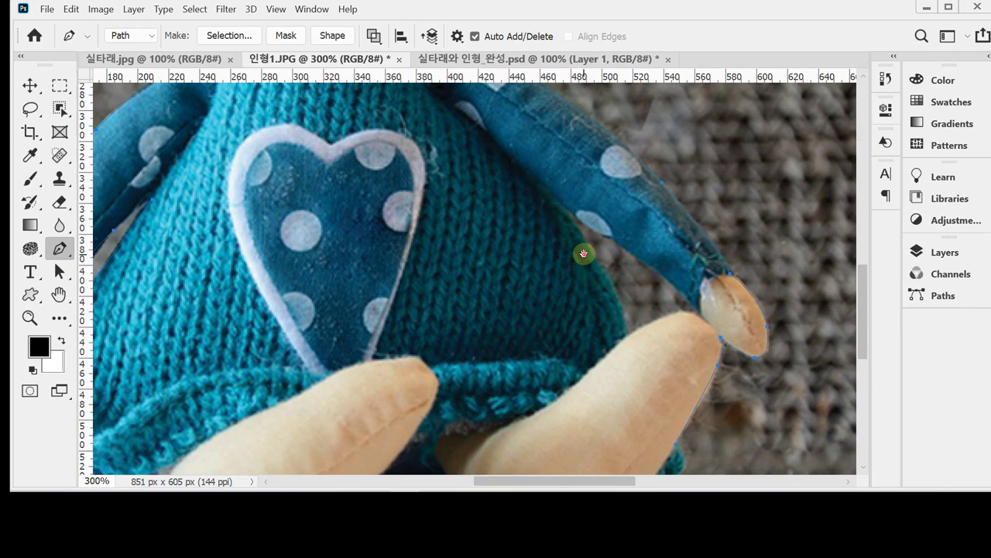
{"action": "left_click_drag", "start_coordinate": [581, 255], "coordinate": [564, 242]}
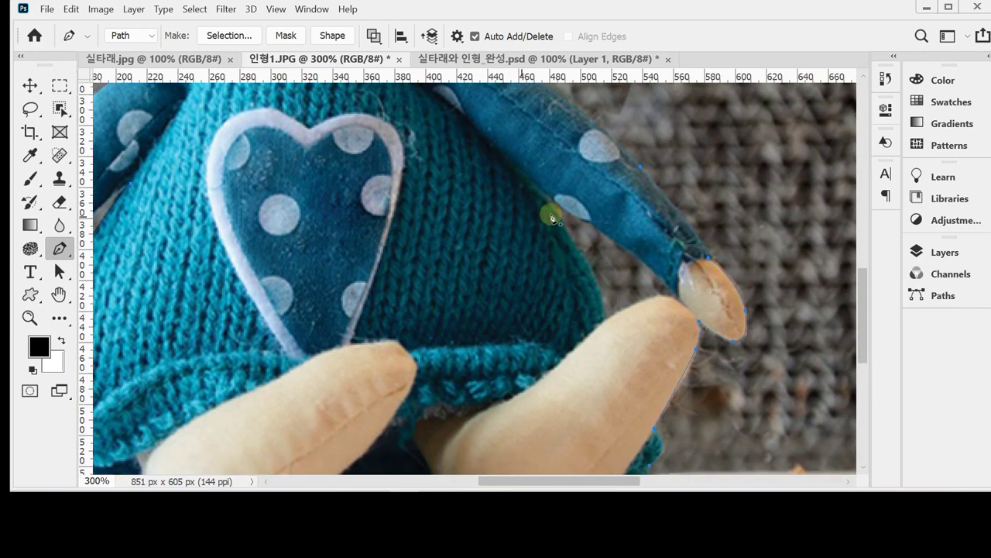
{"action": "left_click", "coordinate": [603, 321]}
{"action": "left_click_drag", "start_coordinate": [591, 263], "coordinate": [552, 214]}
{"action": "left_click", "coordinate": [533, 187]}
{"action": "left_click_drag", "start_coordinate": [606, 229], "coordinate": [615, 232]}
{"action": "left_click", "coordinate": [679, 302]}
{"action": "left_click_drag", "start_coordinate": [678, 303], "coordinate": [694, 322]}
{"action": "left_click", "coordinate": [679, 302], "text": "alt"}
{"action": "left_click_drag", "start_coordinate": [604, 324], "coordinate": [561, 353]}
{"action": "key", "text": "ctrl+minus"}
{"action": "key", "text": "ctrl+minus"}
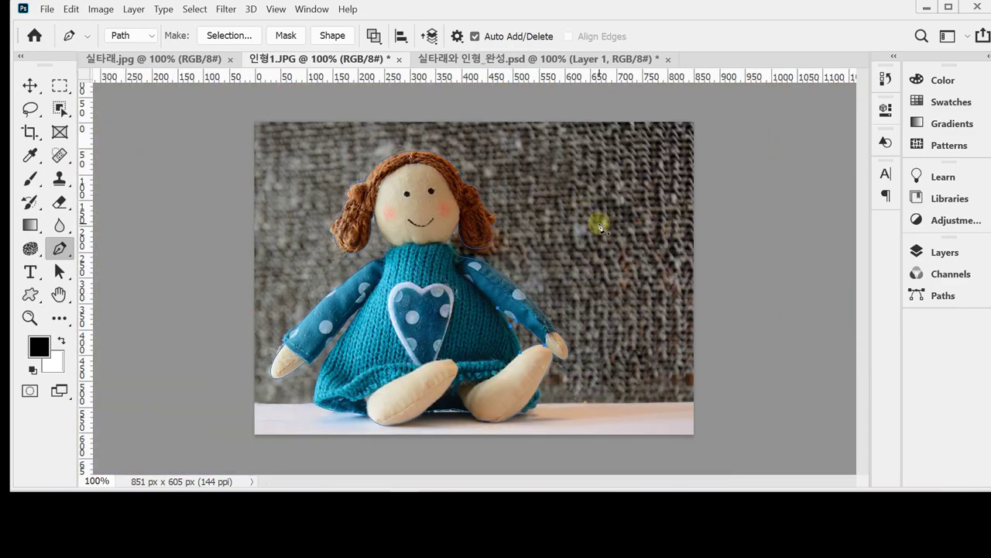
Examine the image's color channels and the Work Path thumbnail to check the doll's silhouette
{"action": "left_click", "coordinate": [936, 295]}
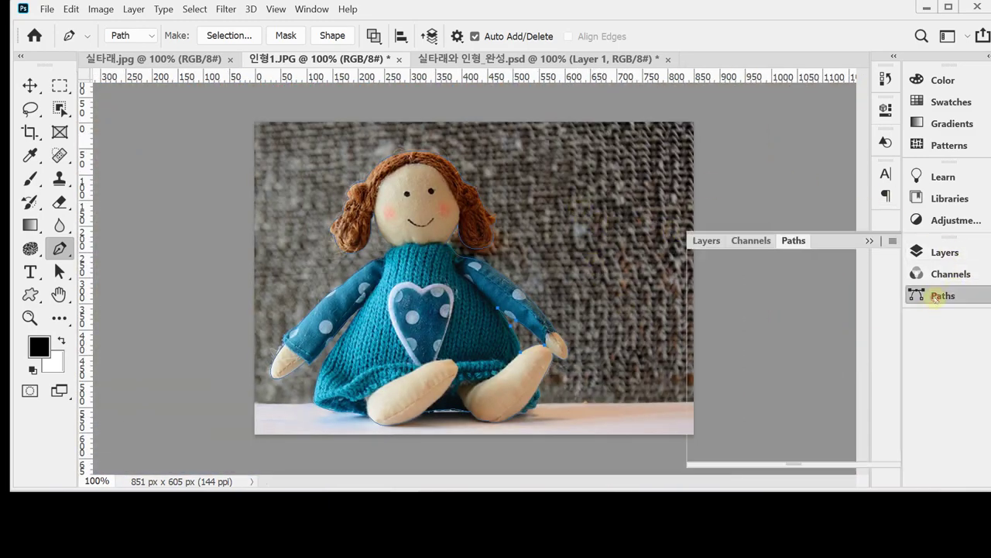
{"action": "left_click", "coordinate": [945, 253]}
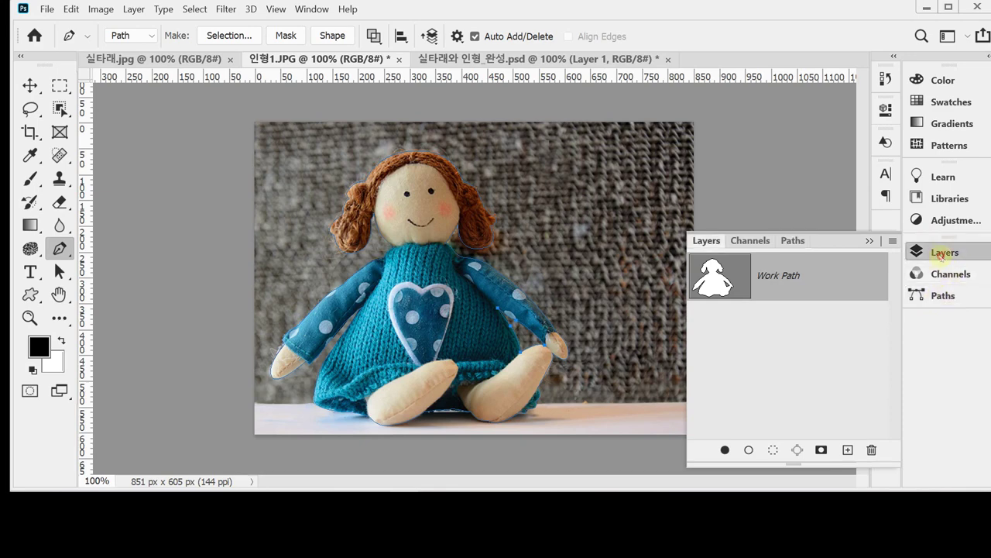
{"action": "left_click", "coordinate": [748, 241]}
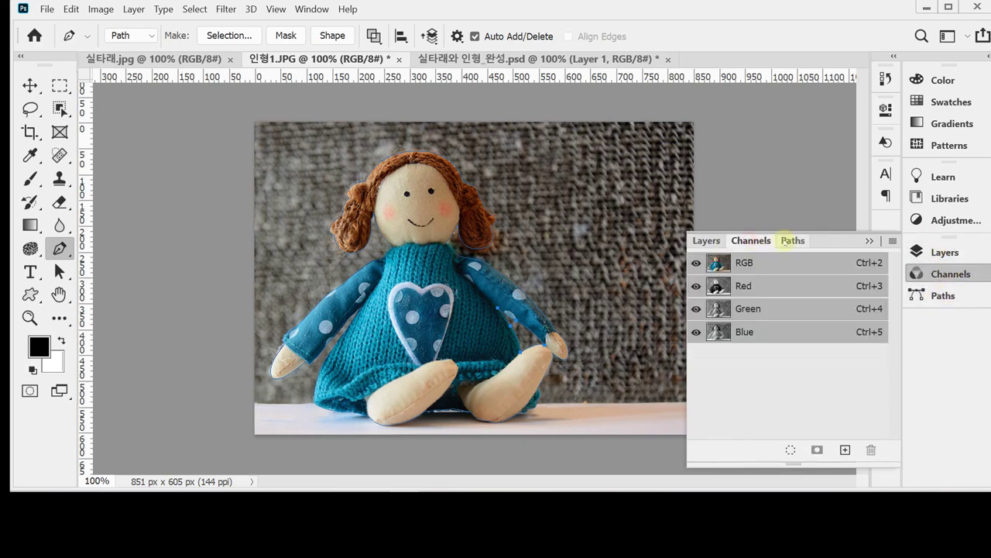
{"action": "left_click", "coordinate": [787, 241]}
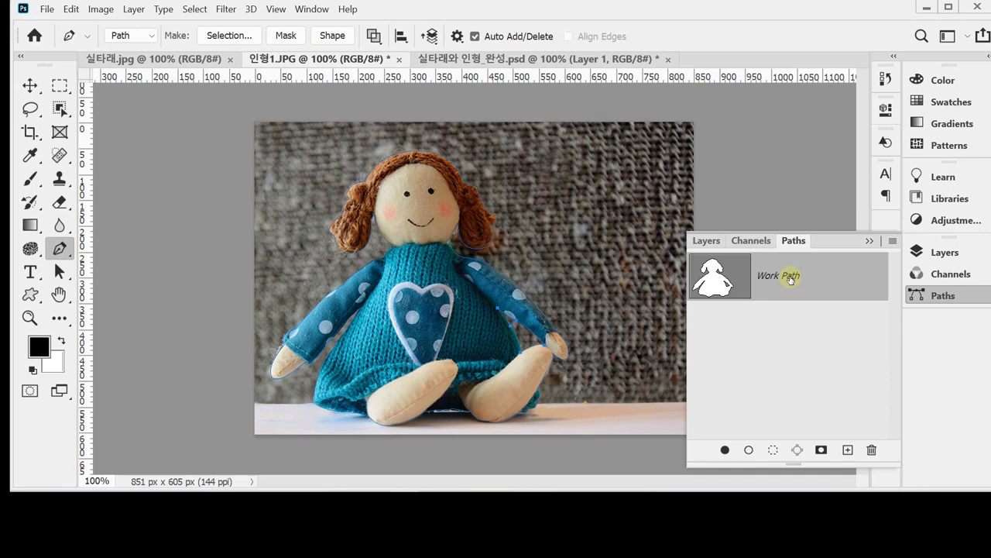
Try loading the Work Path as a selection in two ways, deselecting after each
{"action": "key", "text": "ctrl+Return"}
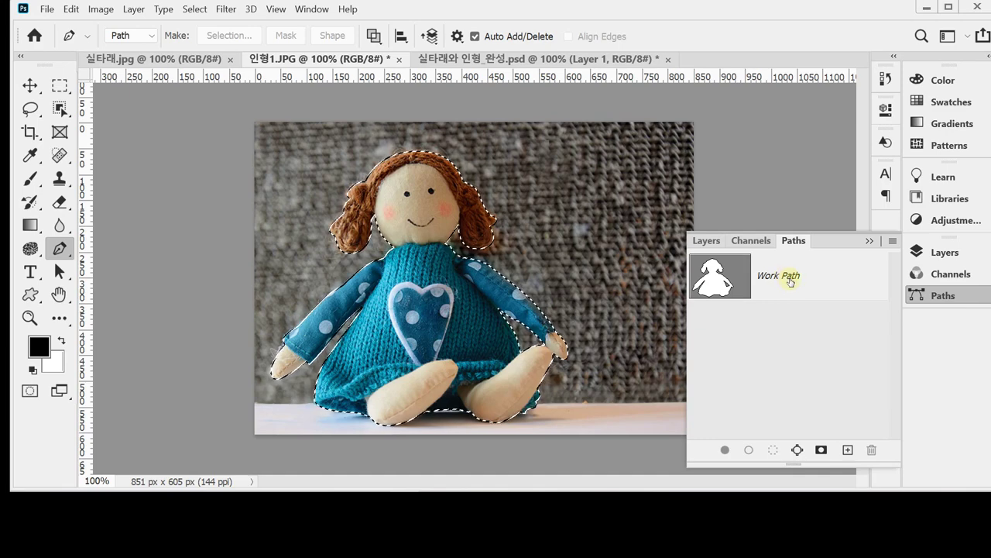
{"action": "key", "text": "ctrl+d"}
{"action": "left_click", "coordinate": [771, 276]}
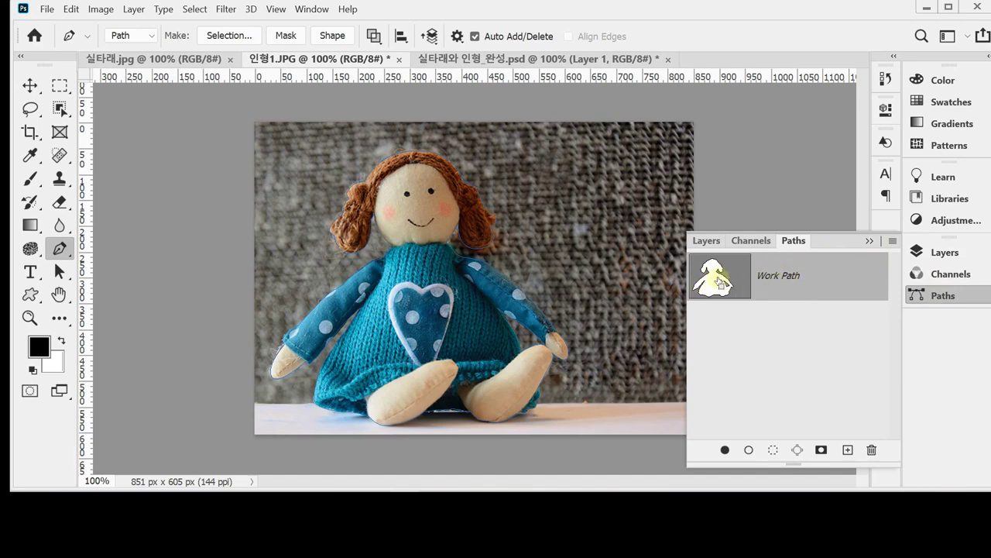
{"action": "left_click", "coordinate": [712, 280], "text": "ctrl"}
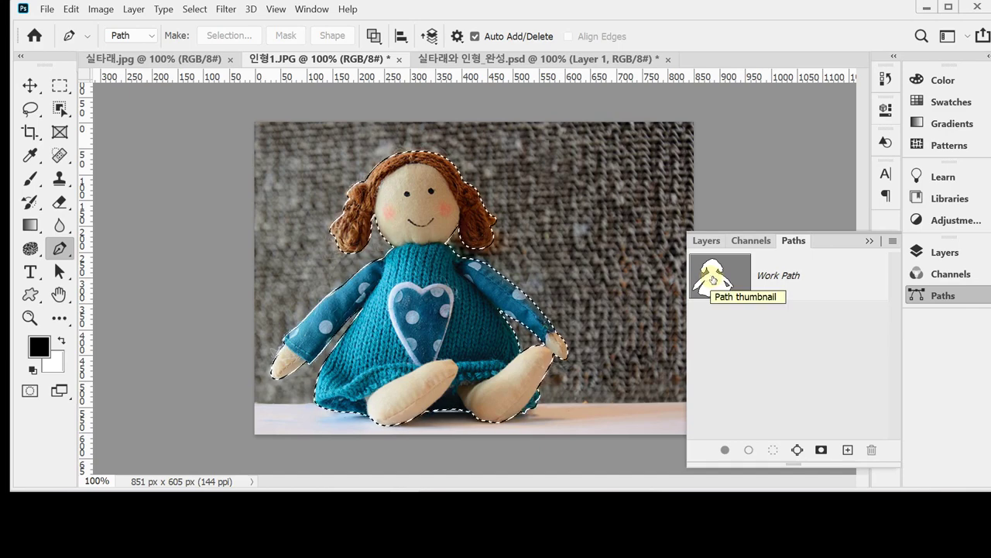
{"action": "left_click", "coordinate": [945, 295]}
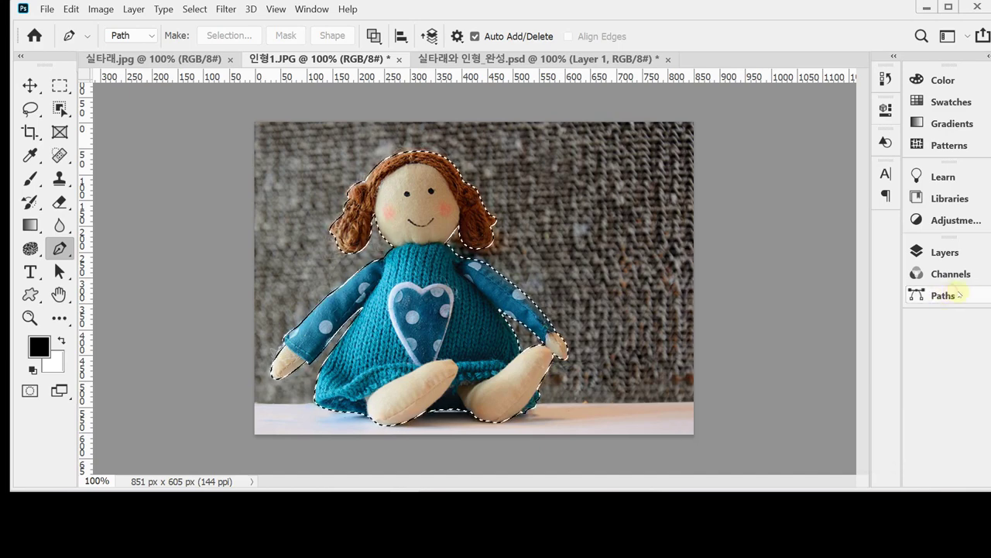
{"action": "key", "text": "ctrl+d"}
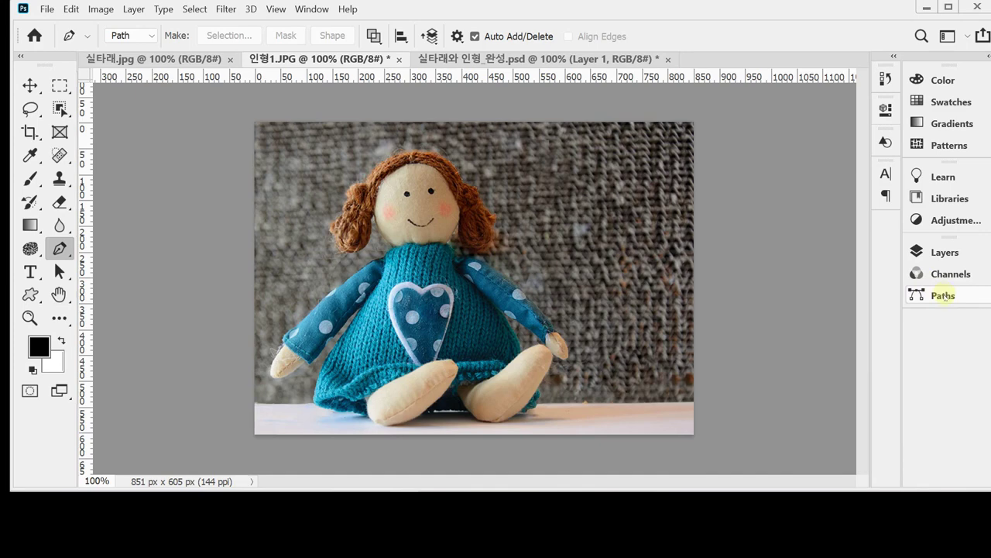
Convert the Work Path into a selection and copy the selected doll into 실타래.jpg
{"action": "left_click", "coordinate": [944, 297]}
{"action": "left_click", "coordinate": [828, 291]}
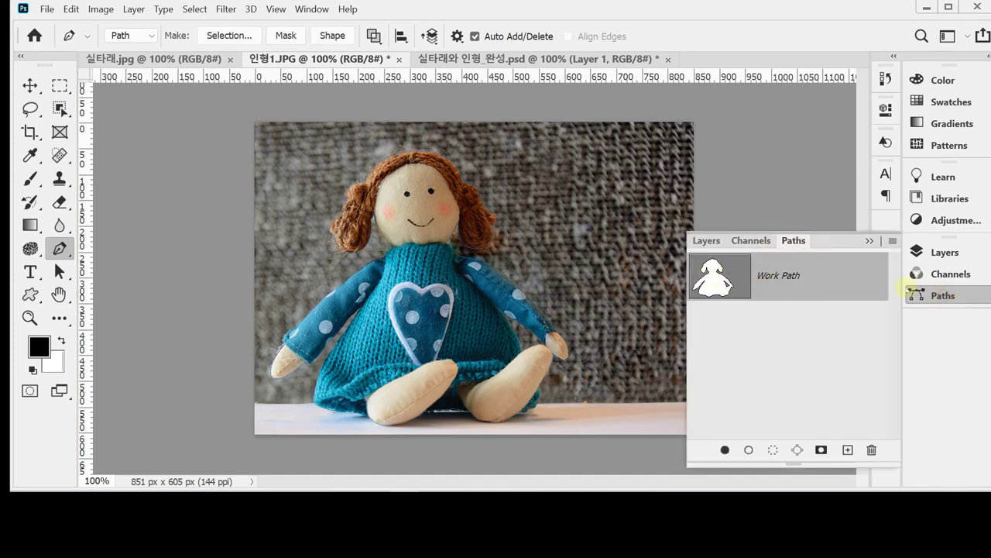
{"action": "left_click", "coordinate": [942, 296]}
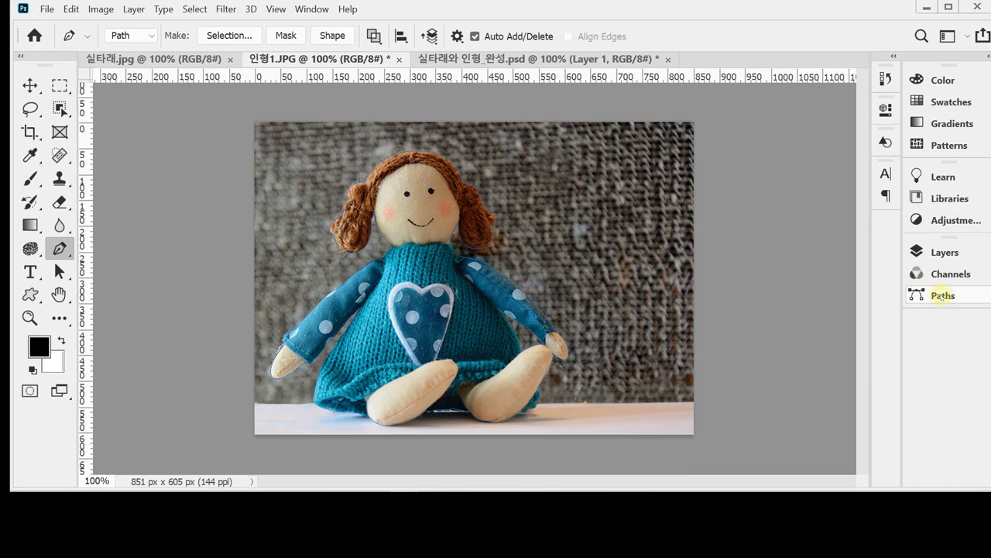
{"action": "key", "text": "ctrl+Return"}
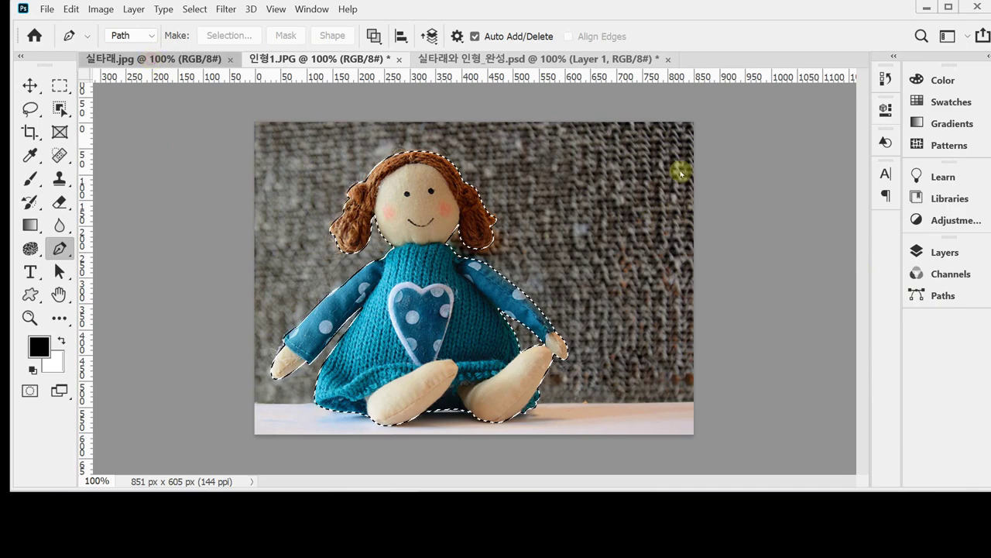
{"action": "left_click", "coordinate": [190, 60]}
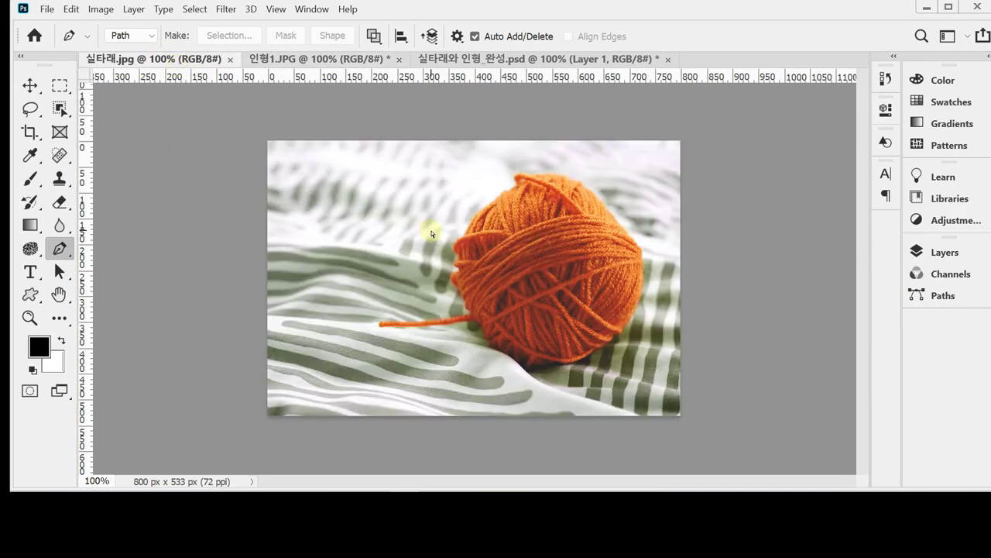
{"action": "key", "text": "ctrl+v"}
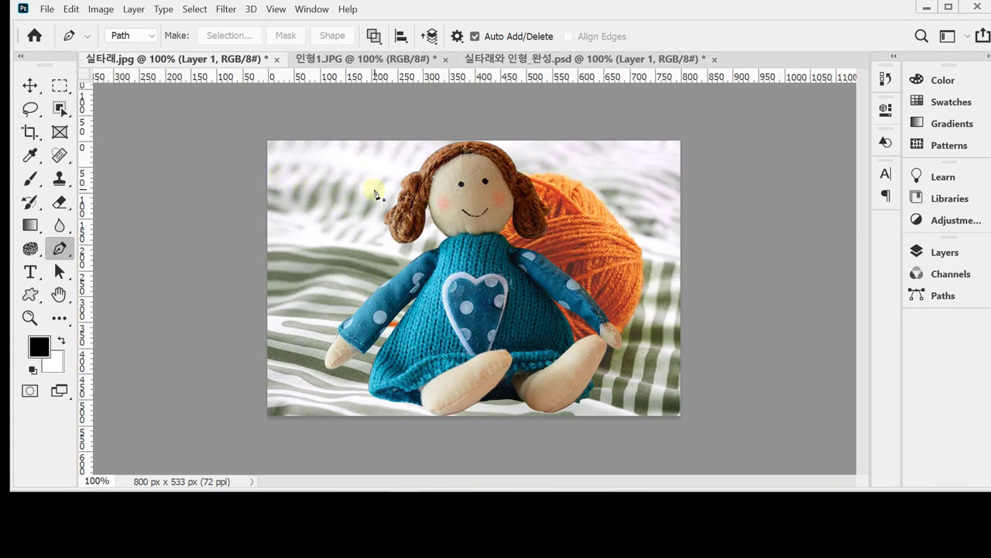
Flip the pasted doll horizontally with Free Transform
{"action": "key", "text": "ctrl+t"}
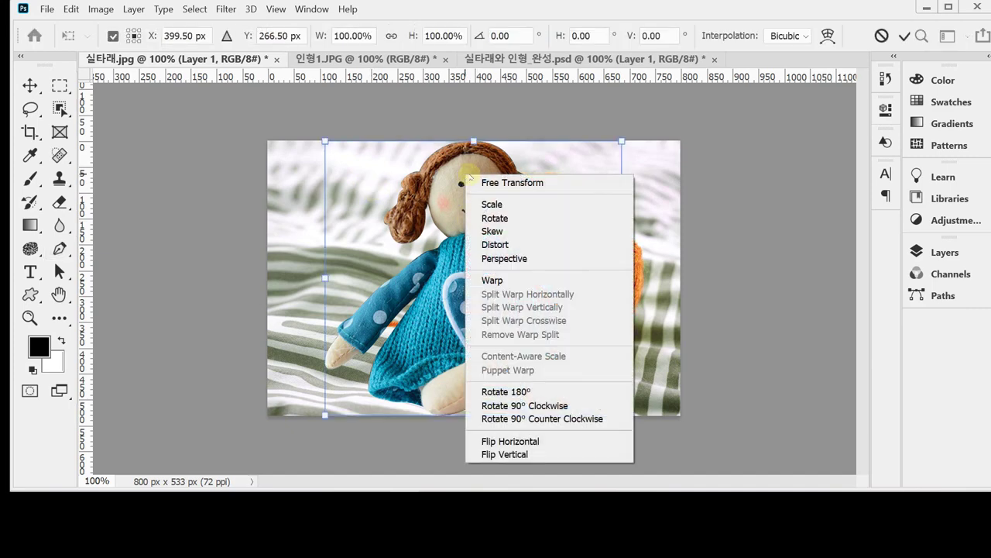
{"action": "right_click", "coordinate": [466, 175]}
{"action": "left_click", "coordinate": [586, 442]}
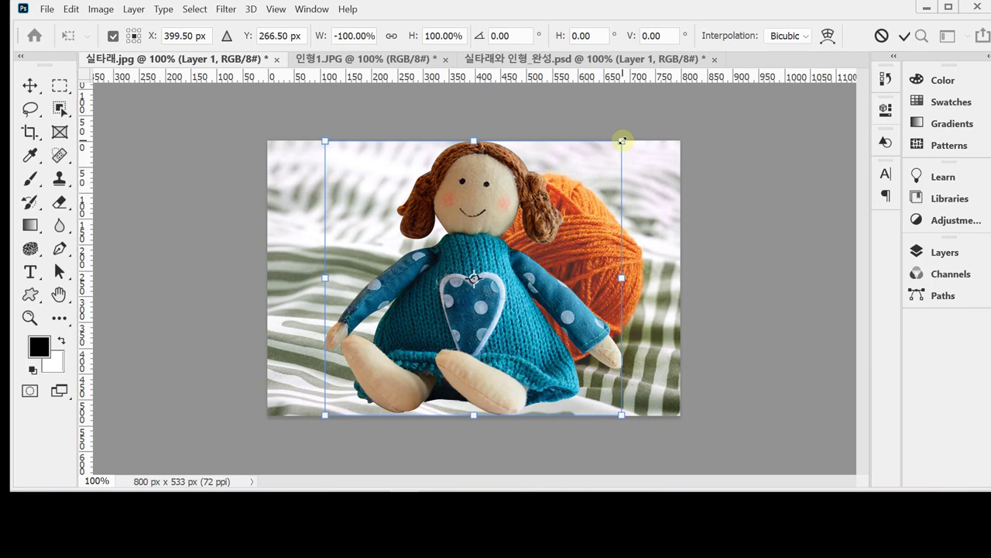
Scale the doll to about 78.5% and place it beside the yarn ball at about X 321.5, Y 273 px
{"action": "left_click_drag", "start_coordinate": [622, 141], "coordinate": [549, 190]}
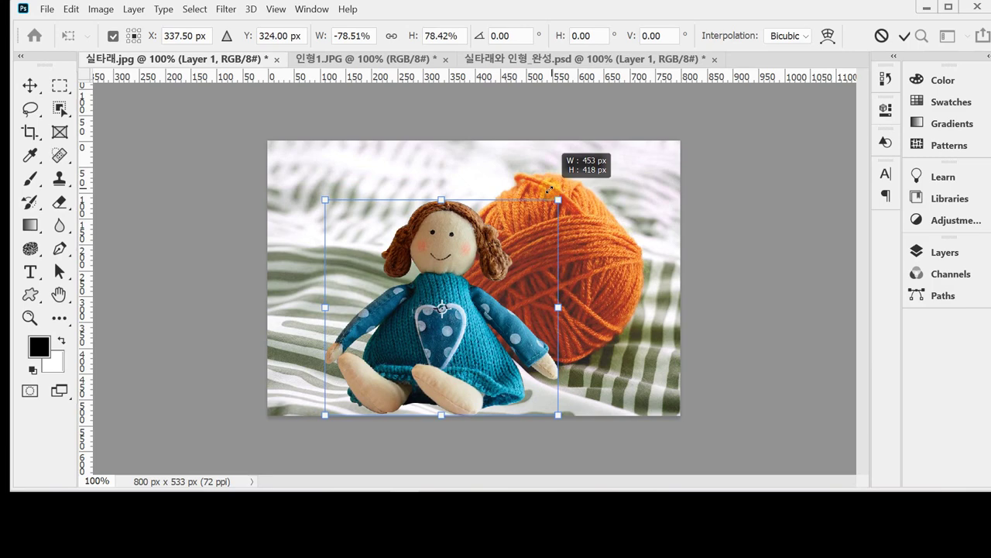
{"action": "left_click_drag", "start_coordinate": [549, 190], "coordinate": [549, 190]}
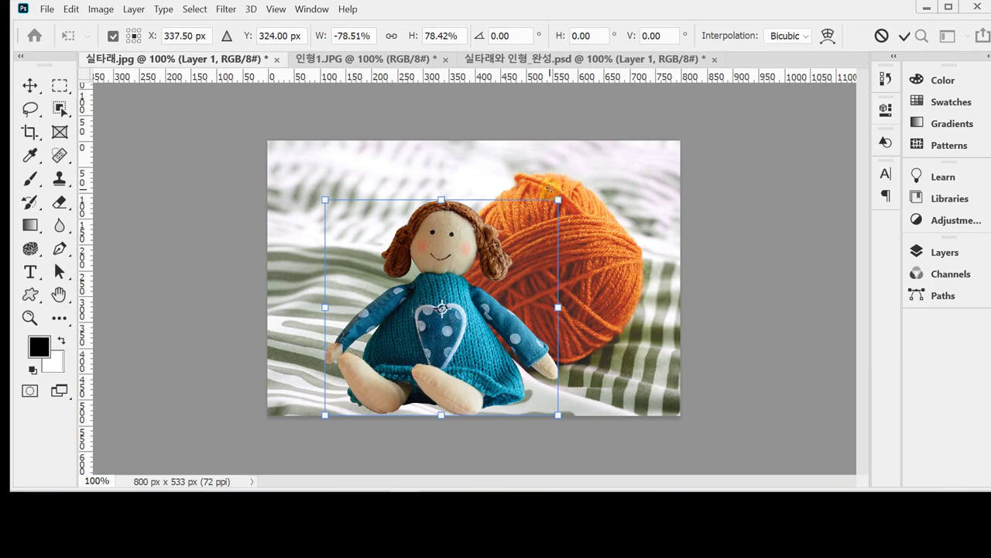
{"action": "left_click_drag", "start_coordinate": [470, 338], "coordinate": [460, 314]}
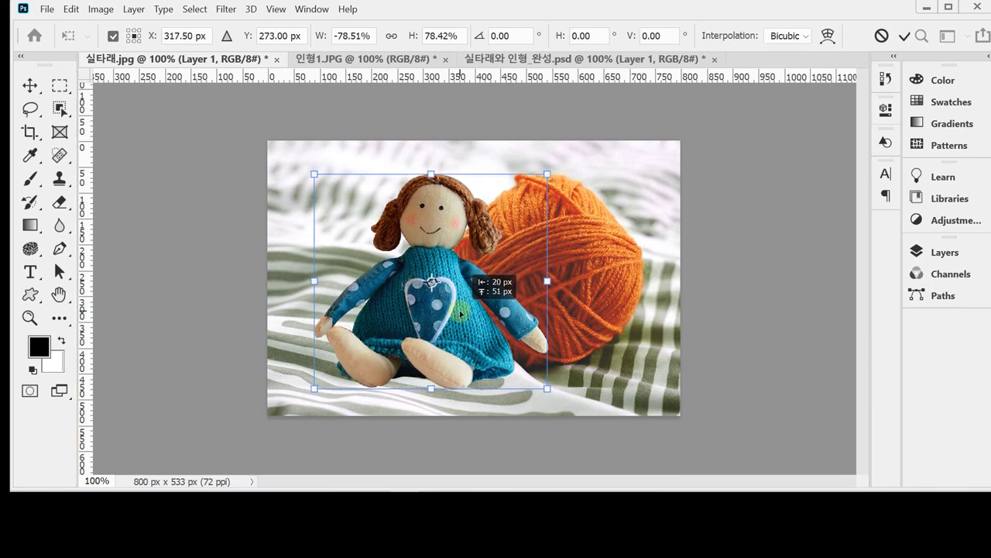
{"action": "left_click_drag", "start_coordinate": [460, 313], "coordinate": [462, 313]}
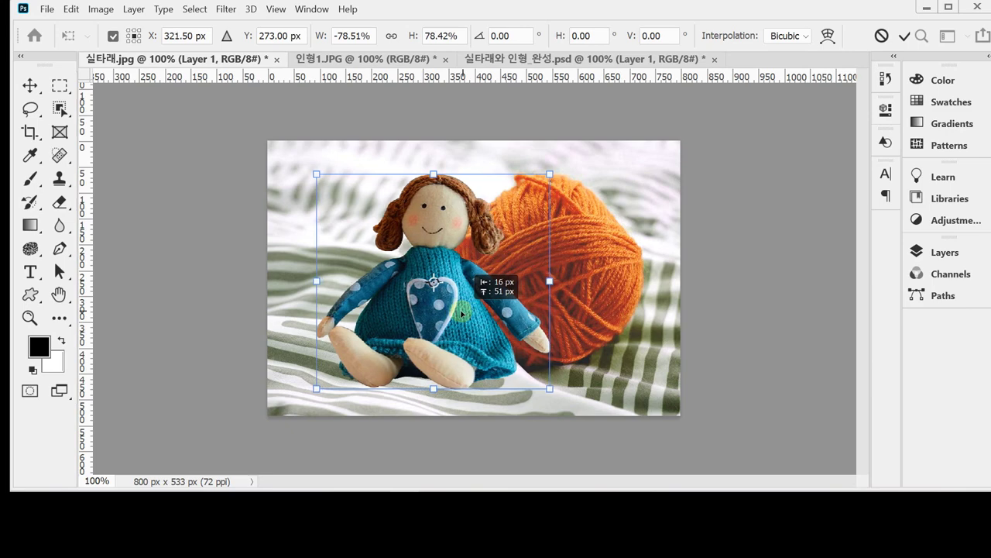
{"action": "left_click", "coordinate": [449, 282]}
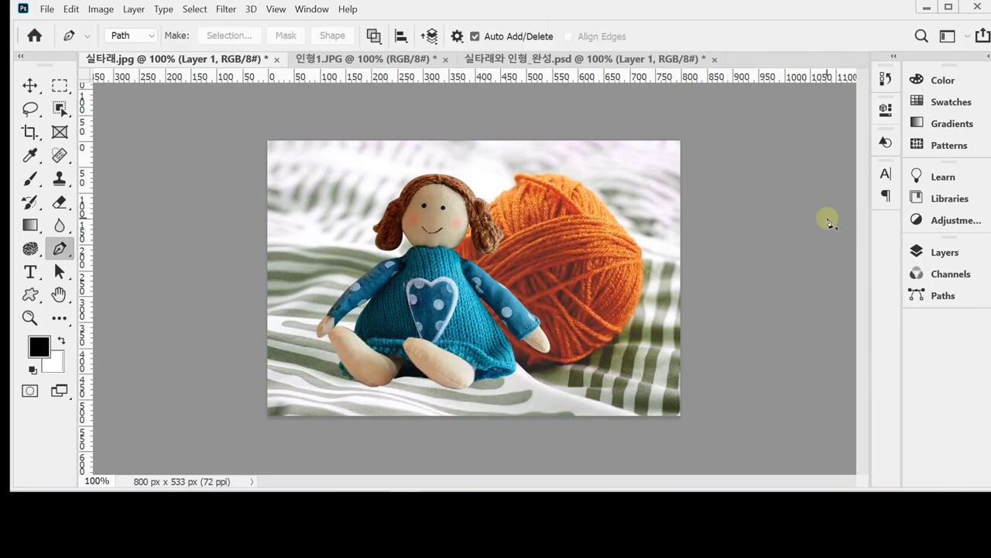
Add a drop shadow to the doll's layer with 58% opacity and a 75° angle
{"action": "left_click", "coordinate": [945, 254]}
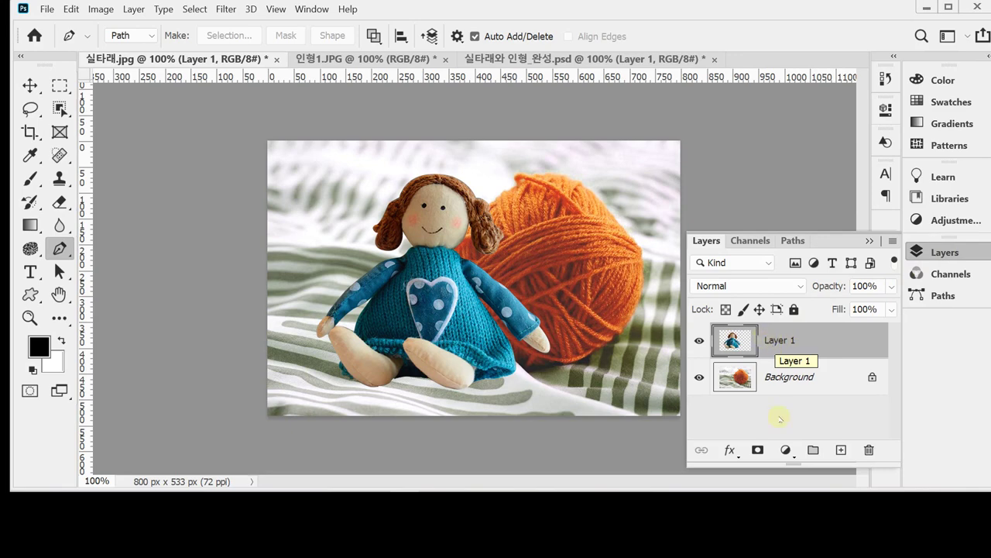
{"action": "left_click", "coordinate": [730, 450]}
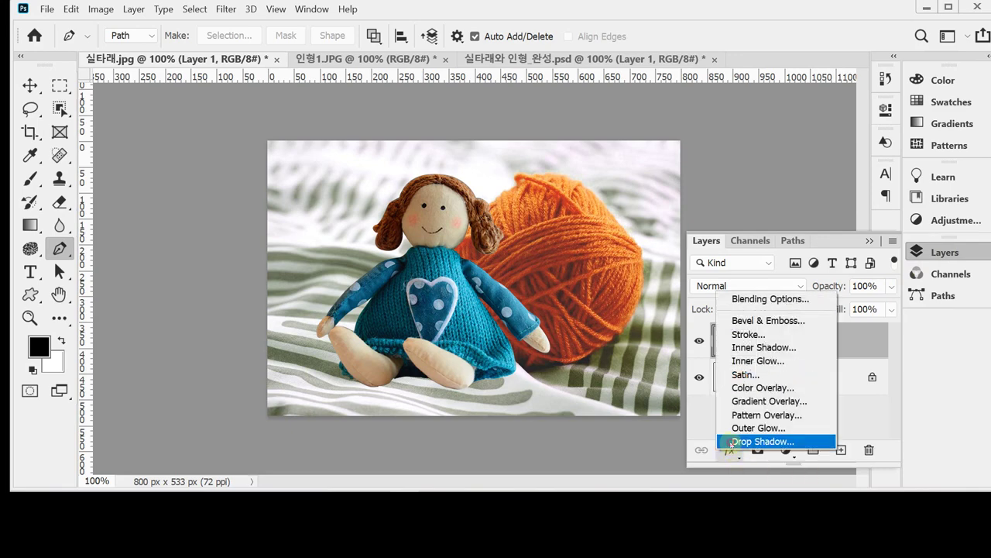
{"action": "key", "text": "Escape"}
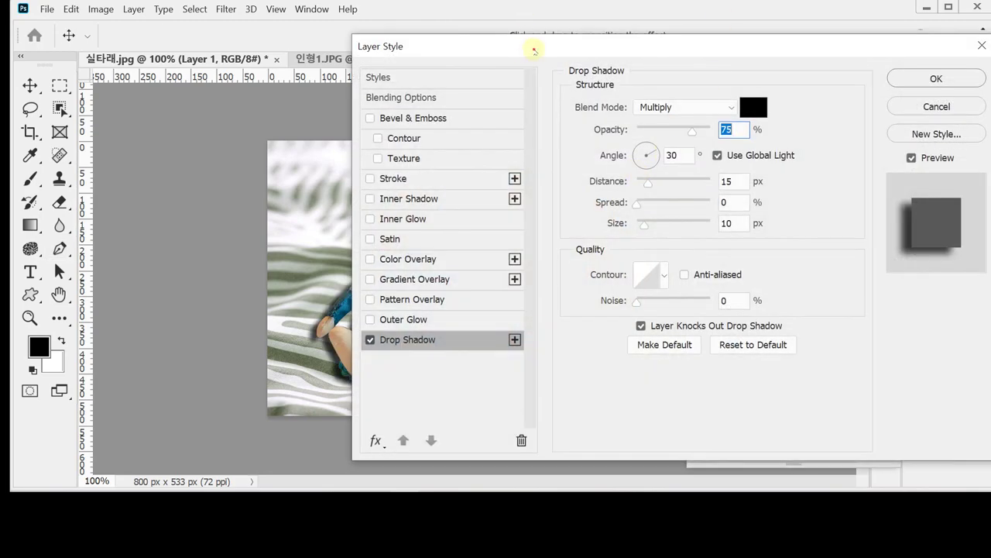
{"action": "left_click_drag", "start_coordinate": [532, 45], "coordinate": [757, 48]}
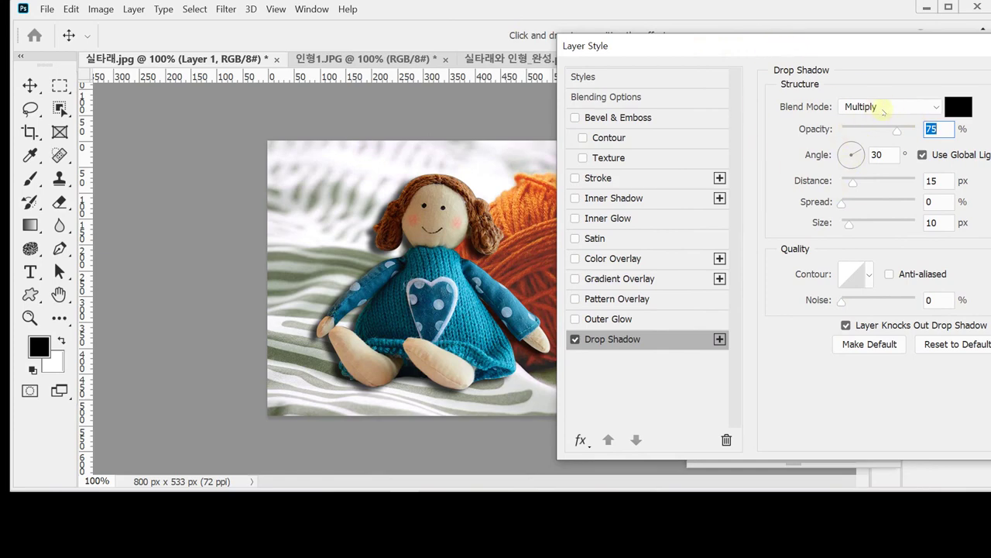
{"action": "type", "text": "58"}
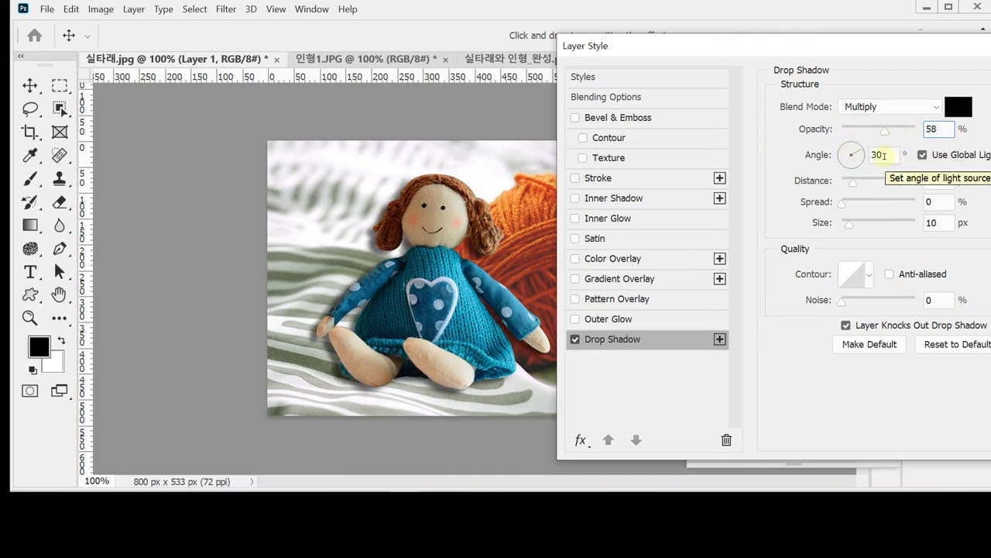
{"action": "key", "text": "Tab"}
{"action": "type", "text": "75"}
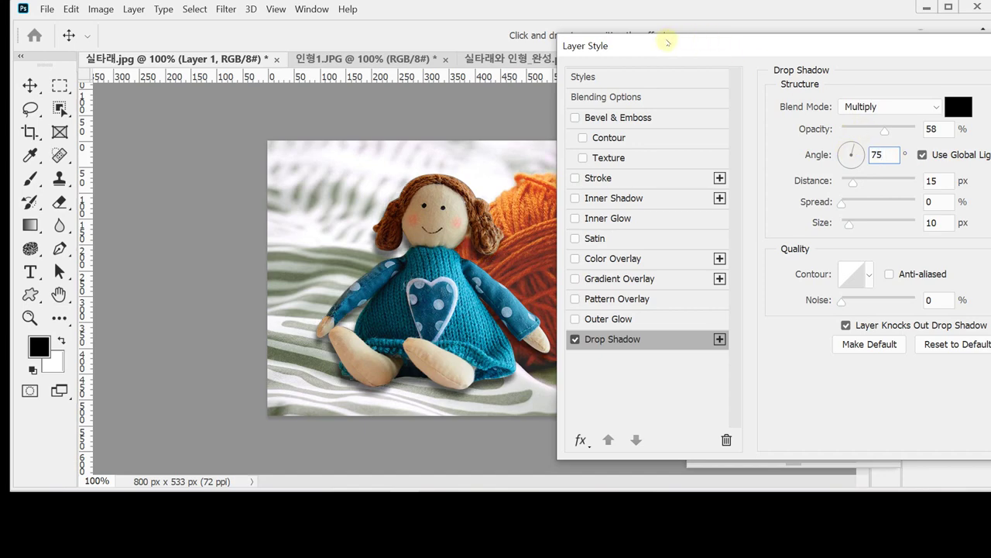
{"action": "left_click_drag", "start_coordinate": [668, 42], "coordinate": [749, 47]}
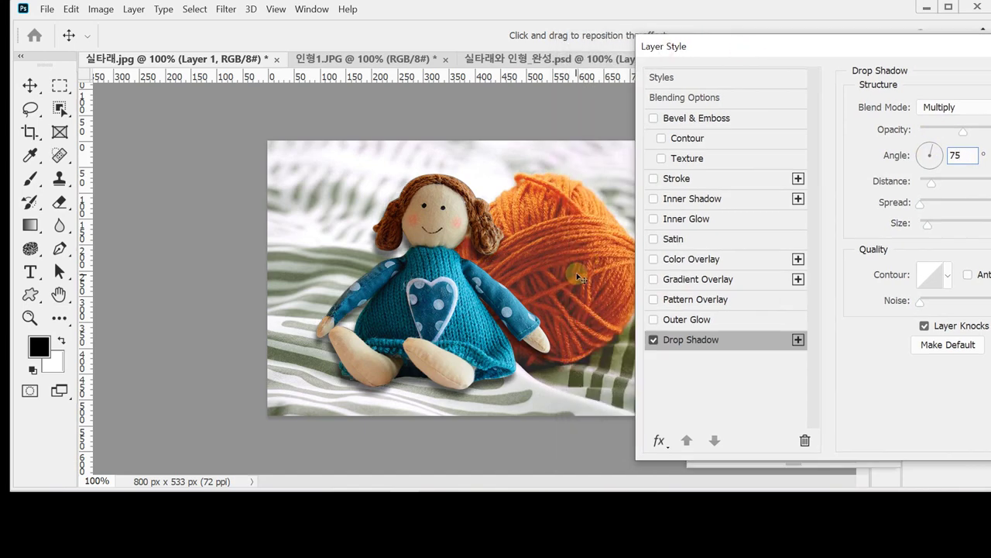
Set the drop shadow's distance to 6 px and apply the layer style
{"action": "left_click_drag", "start_coordinate": [763, 46], "coordinate": [640, 42]}
{"action": "left_click", "coordinate": [836, 152]}
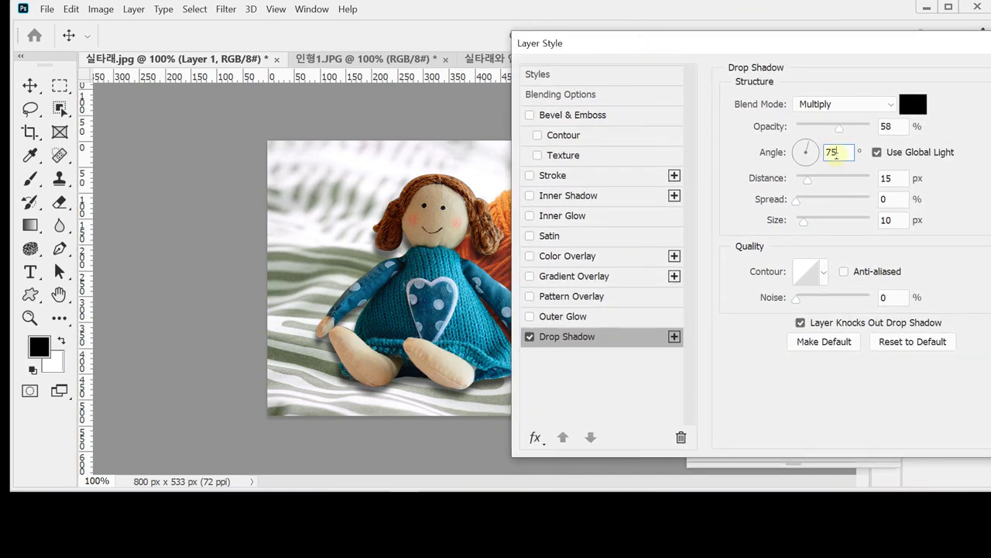
{"action": "double_click", "coordinate": [887, 178]}
{"action": "type", "text": "6"}
{"action": "left_click", "coordinate": [888, 220]}
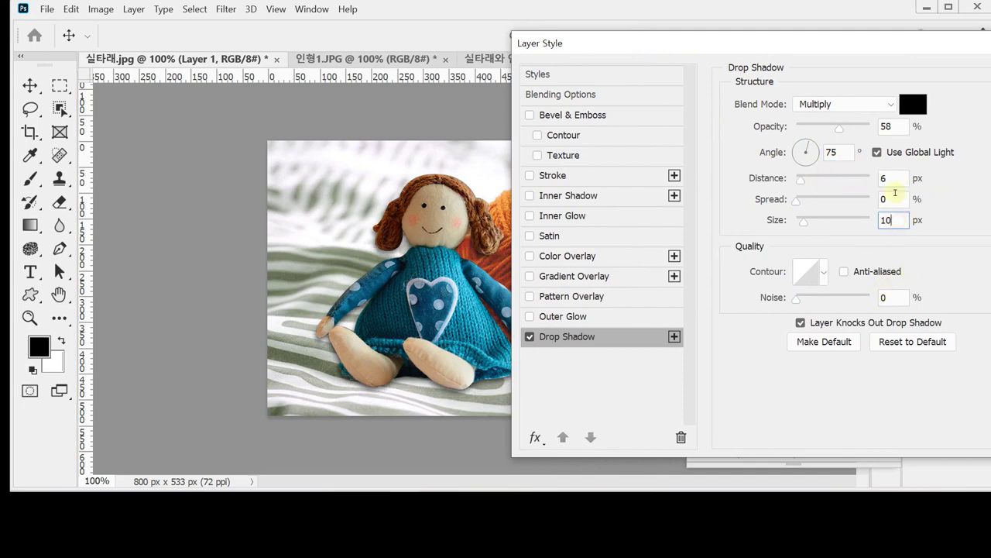
{"action": "key", "text": "p"}
{"action": "key", "text": "Return"}
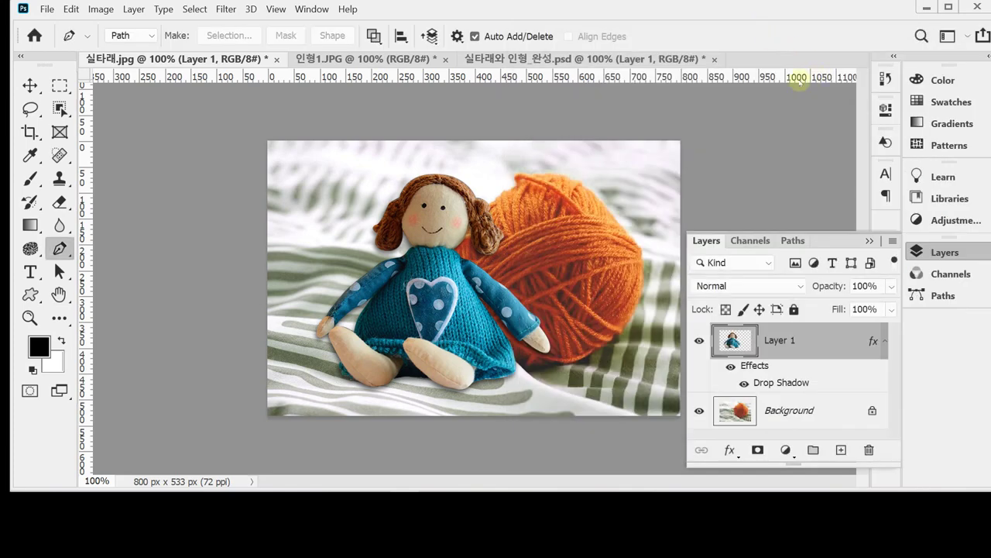
Toggle the doll layer's effects off and on to compare the image with and without the shadow
{"action": "left_click", "coordinate": [732, 370]}
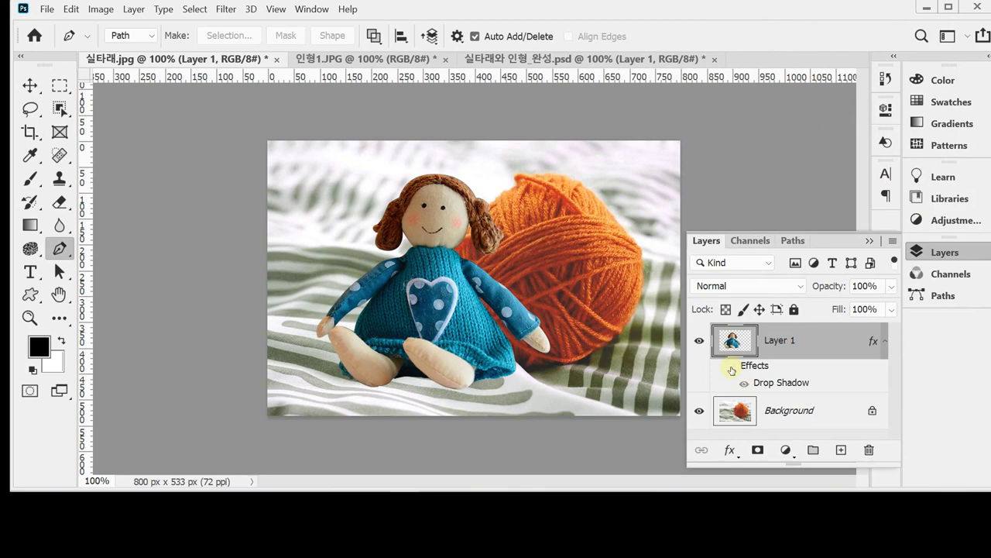
{"action": "left_click", "coordinate": [732, 369]}
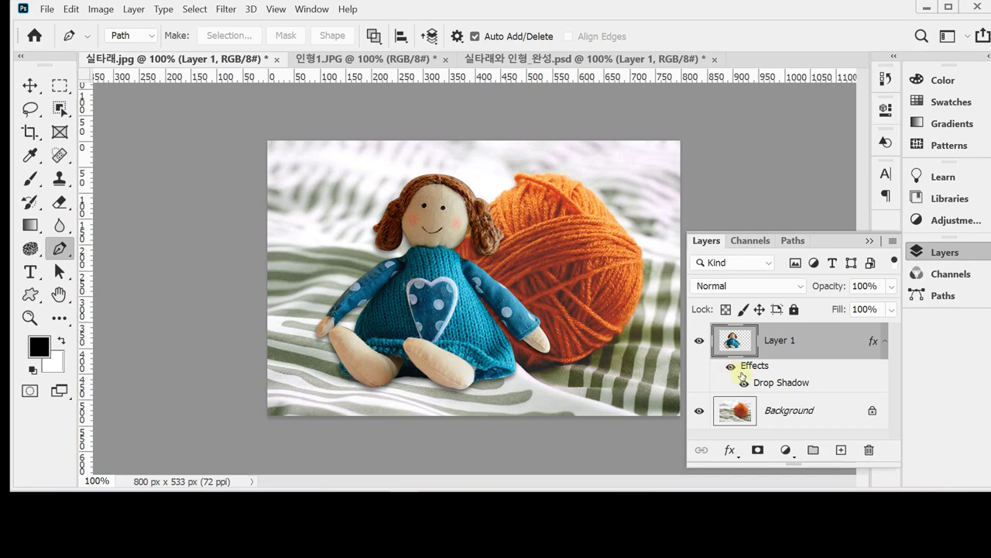
{"action": "left_click", "coordinate": [930, 252]}
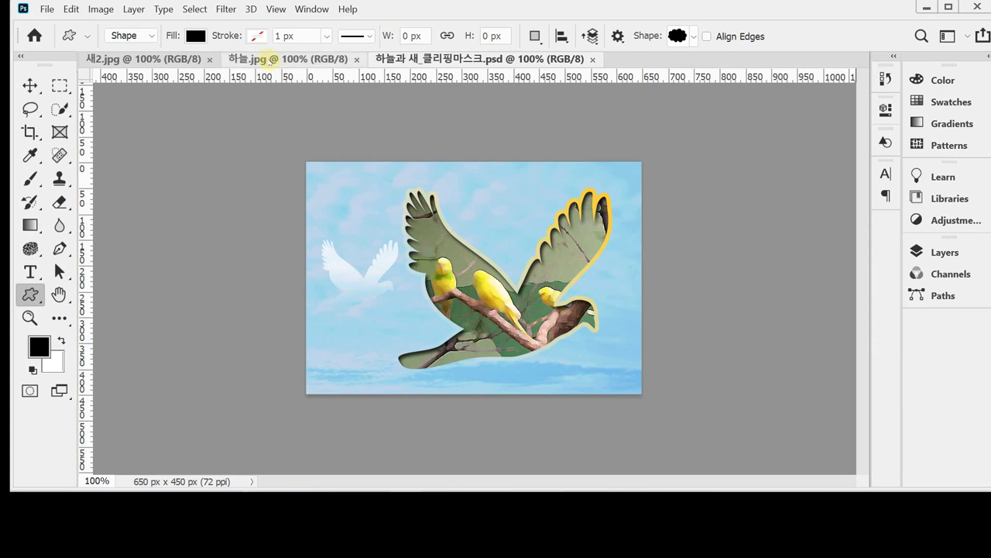
Check the source images 하늘.jpg and 새2.jpg, and show the grid over 하늘.jpg
{"action": "left_click", "coordinate": [265, 60]}
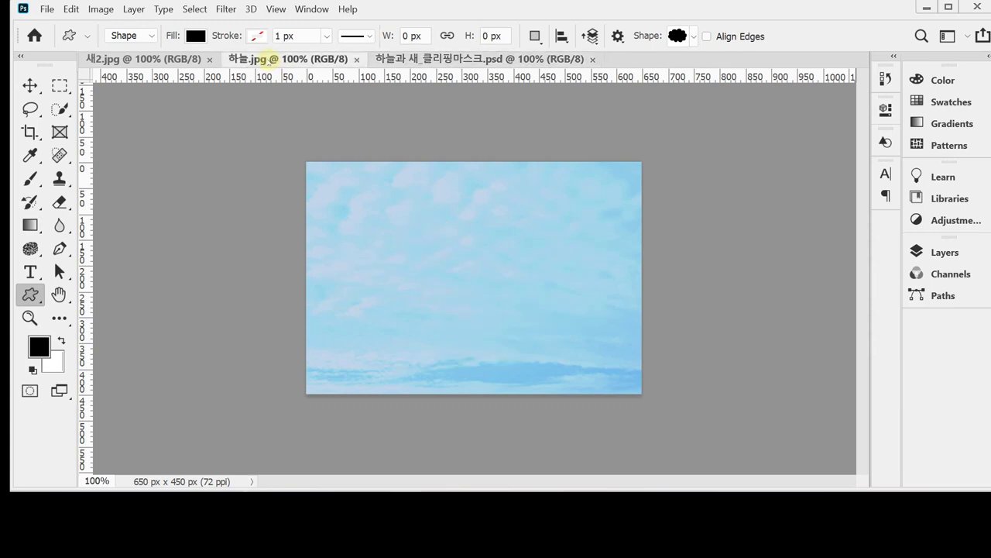
{"action": "left_click", "coordinate": [130, 60]}
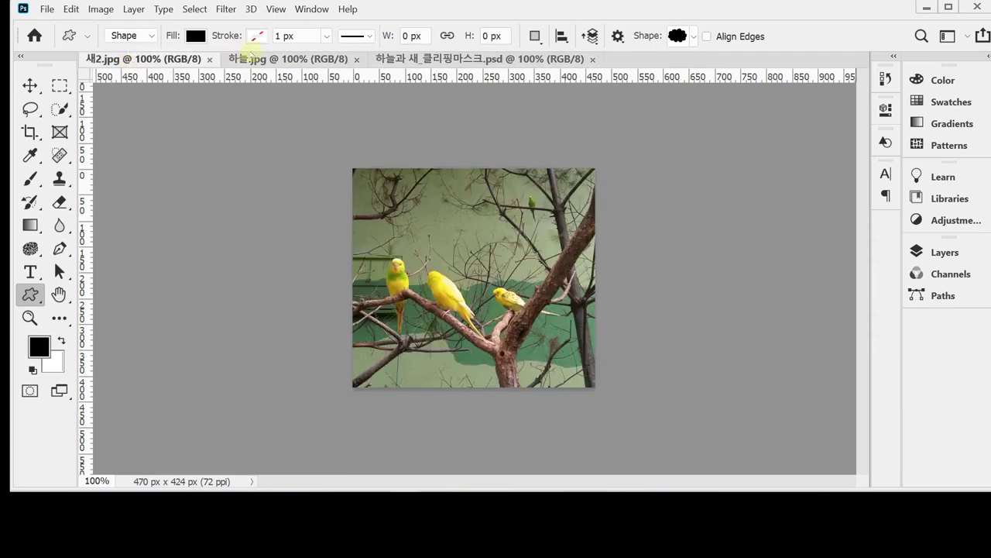
{"action": "left_click", "coordinate": [250, 59]}
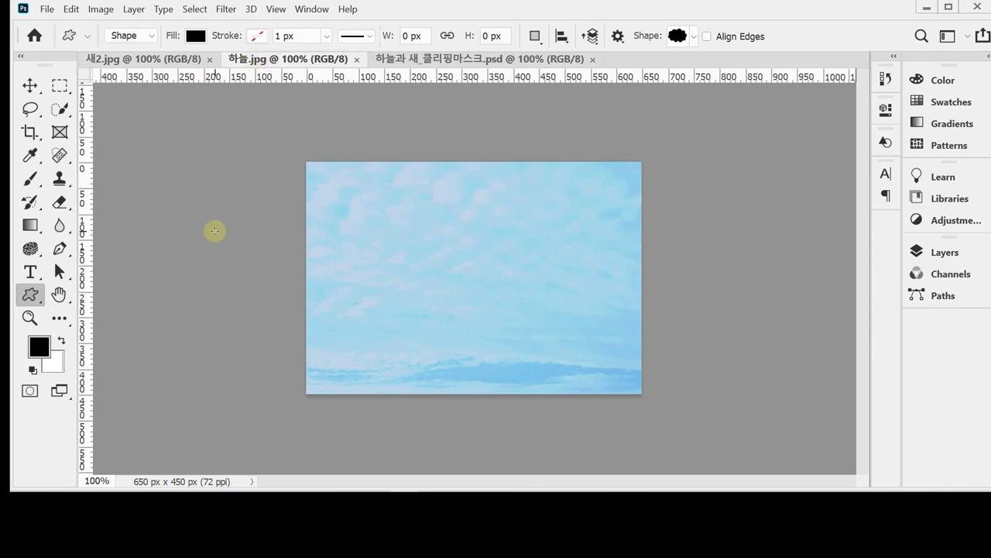
{"action": "key", "text": "ctrl+apostrophe"}
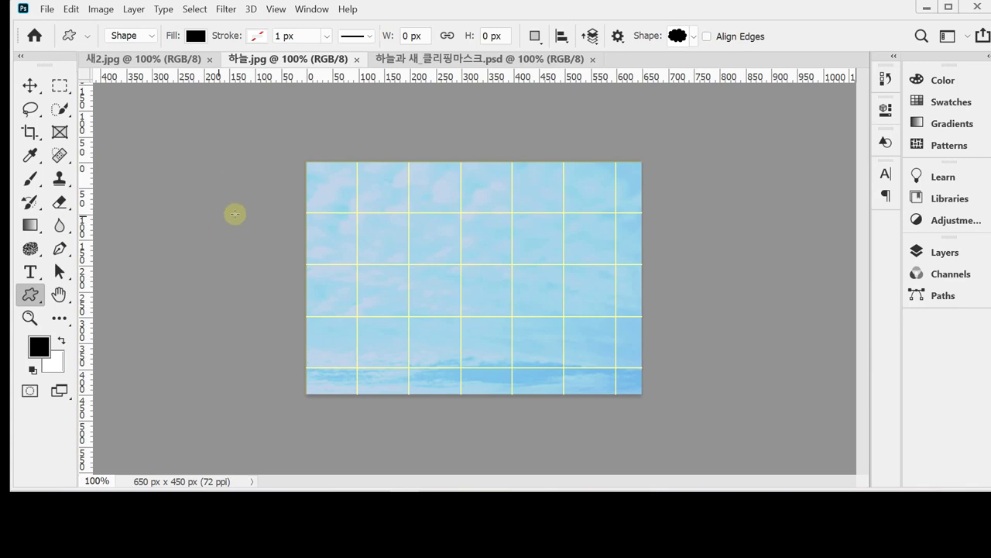
Set the Custom Shape tool to the Bird 2 shape from the Animals group of All Legacy Default Shapes
{"action": "right_click", "coordinate": [33, 298]}
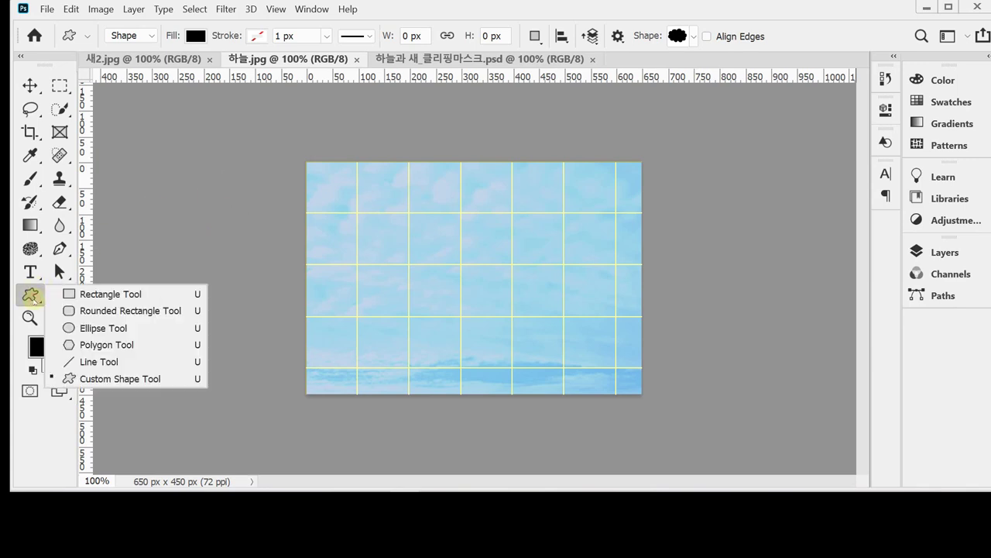
{"action": "left_click", "coordinate": [163, 379]}
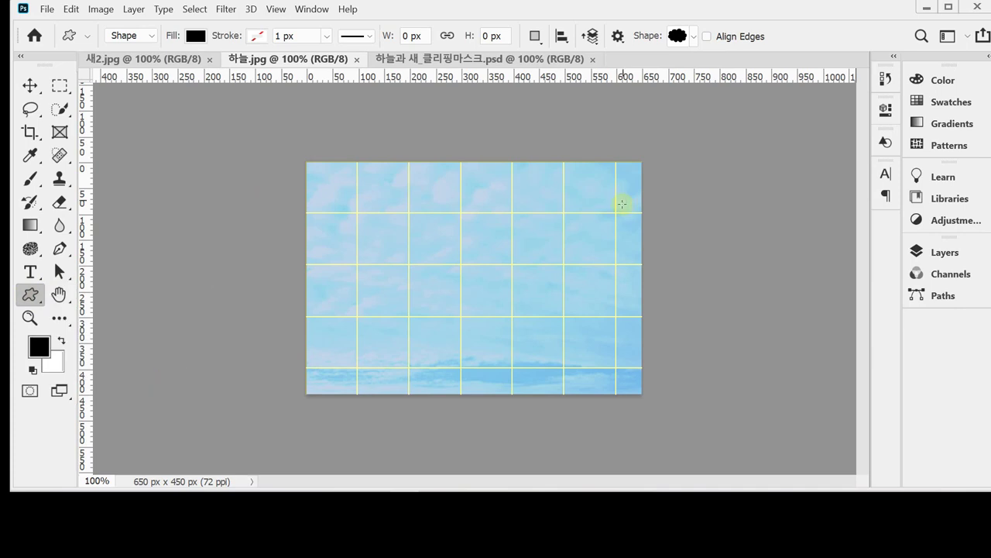
{"action": "left_click", "coordinate": [694, 36]}
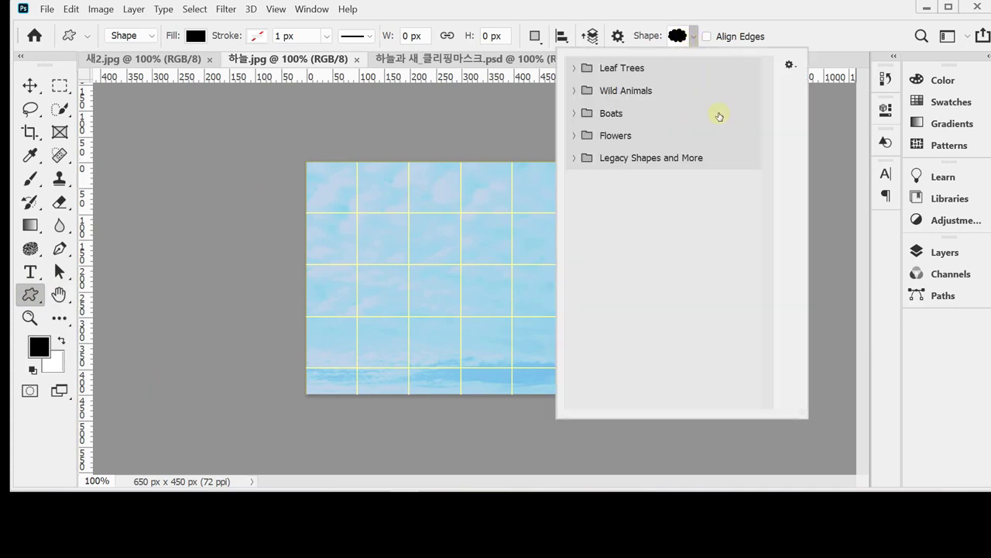
{"action": "left_click", "coordinate": [572, 159]}
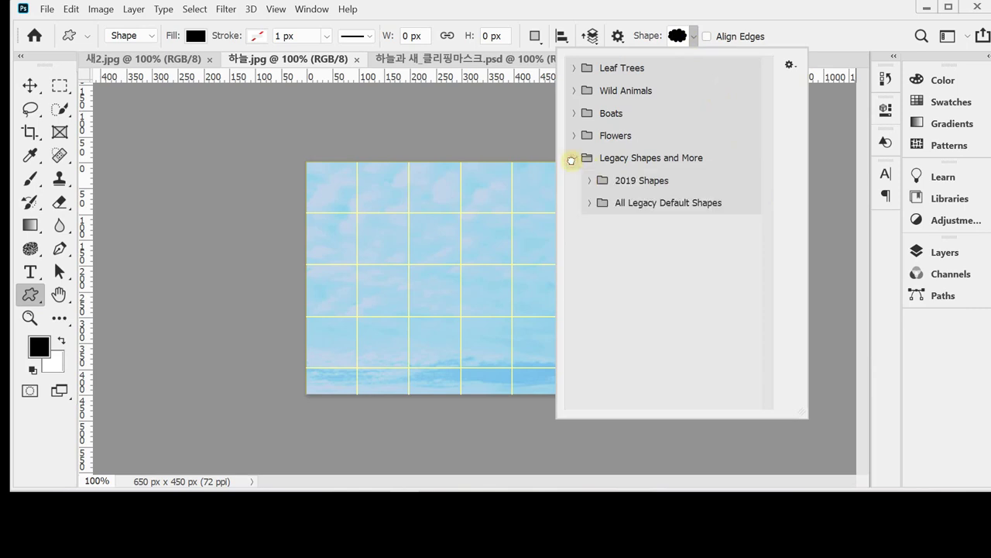
{"action": "left_click", "coordinate": [588, 204]}
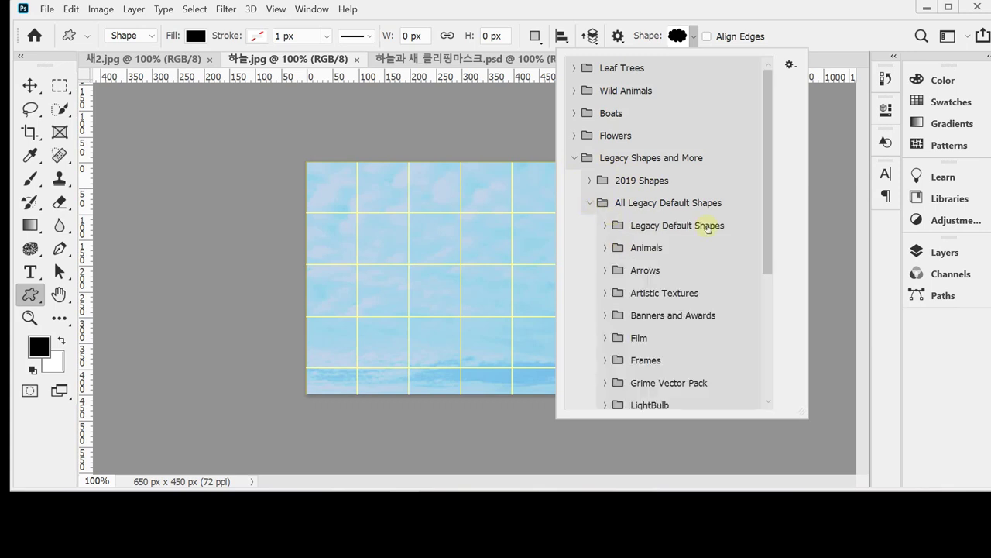
{"action": "left_click_drag", "start_coordinate": [766, 258], "coordinate": [763, 312]}
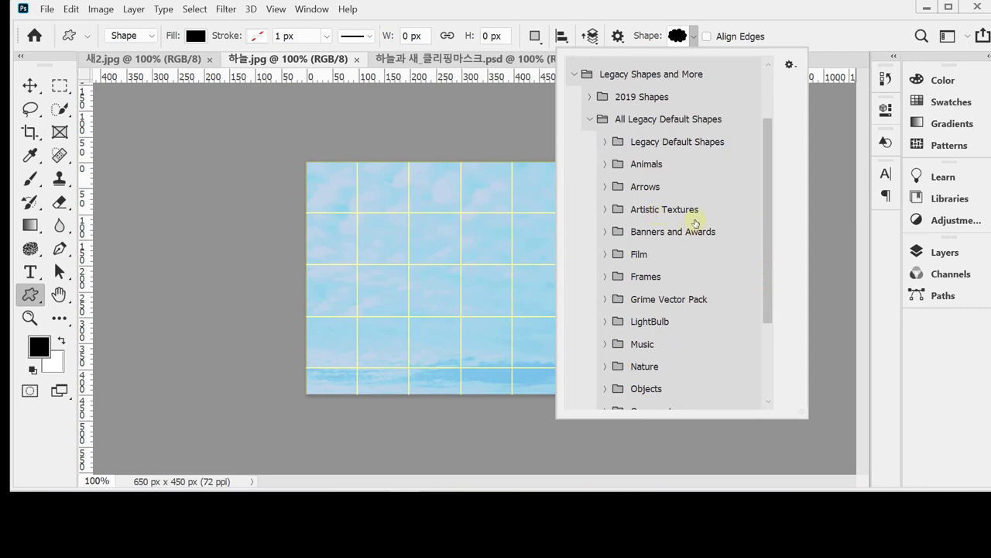
{"action": "left_click", "coordinate": [604, 164]}
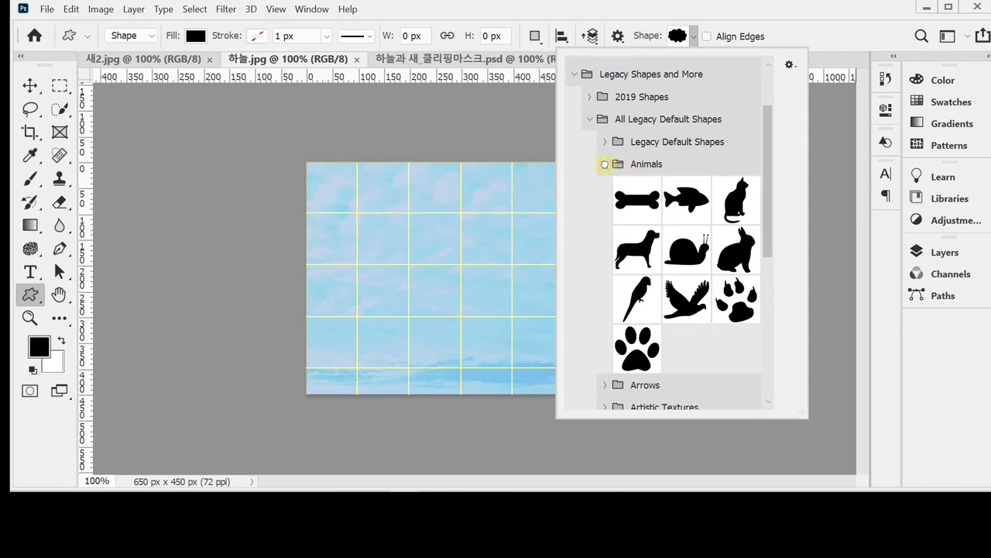
{"action": "left_click", "coordinate": [687, 302]}
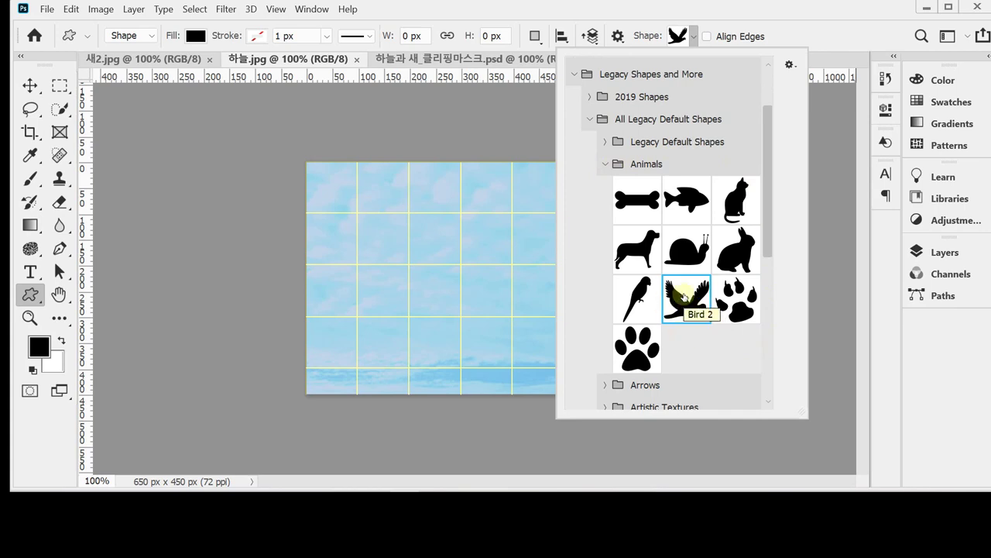
{"action": "left_click", "coordinate": [527, 222]}
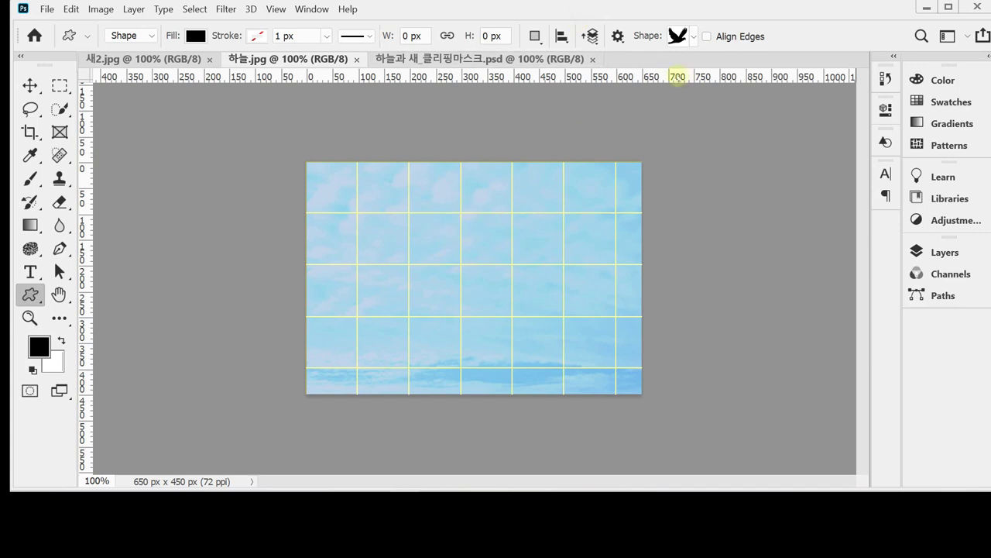
Draw a Bird 2 shape about 395 by 335 px on the sky image and centre it at about X 386.5, Y 225.5 px
{"action": "left_click_drag", "start_coordinate": [415, 215], "coordinate": [651, 388]}
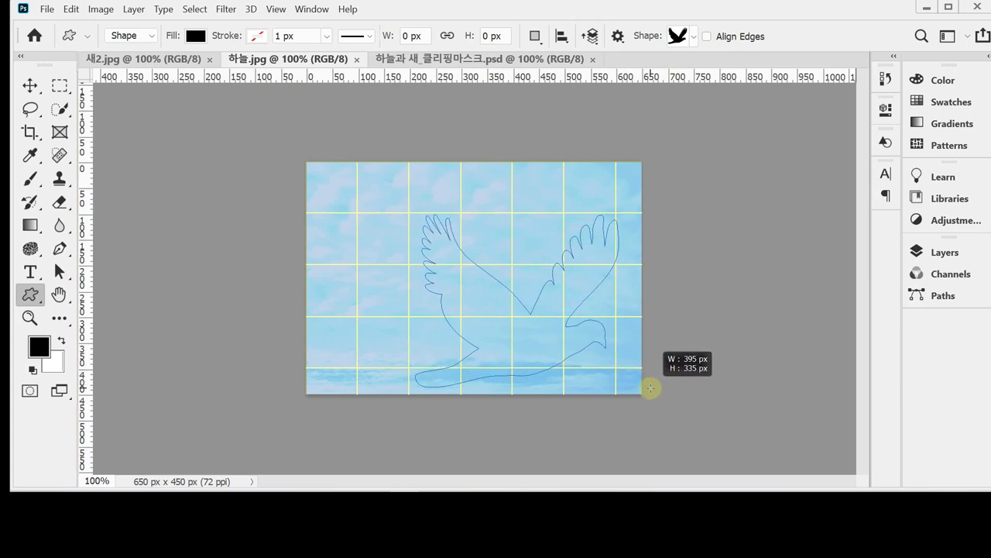
{"action": "left_click_drag", "start_coordinate": [651, 388], "coordinate": [650, 388]}
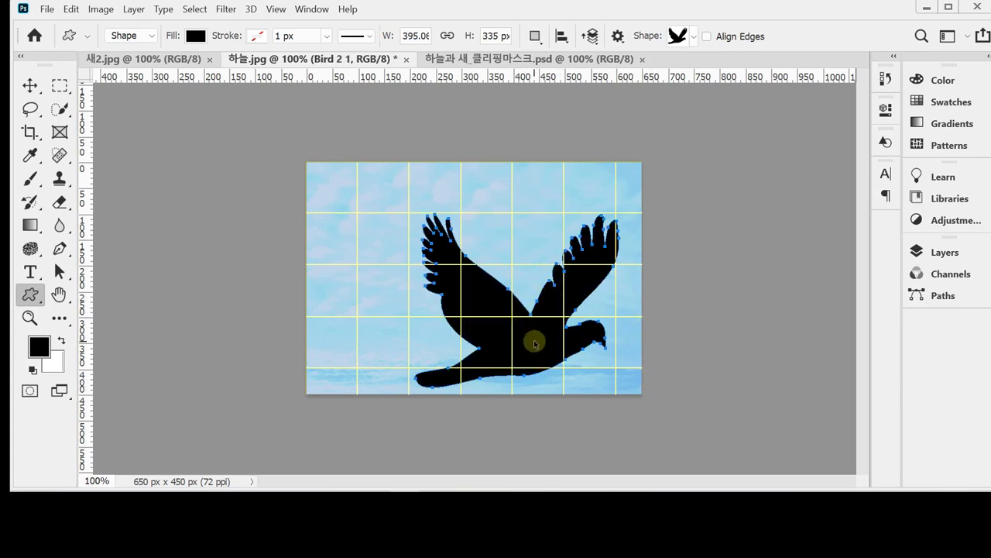
{"action": "mouse_move", "coordinate": [535, 344]}
{"action": "left_mouse_down"}
{"action": "mouse_move", "coordinate": [533, 329]}
{"action": "mouse_move", "coordinate": [522, 328]}
{"action": "mouse_move", "coordinate": [540, 329]}
{"action": "left_mouse_up"}
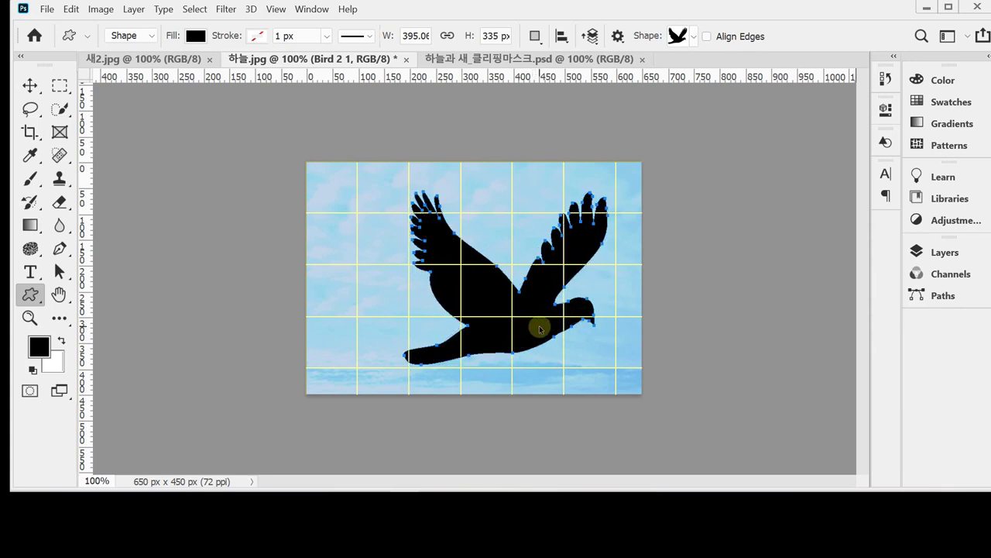
Enlarge the bird shape with Free Transform to about 425 by 360 px and shift it slightly toward the left of the sky
{"action": "key", "text": "ctrl+t"}
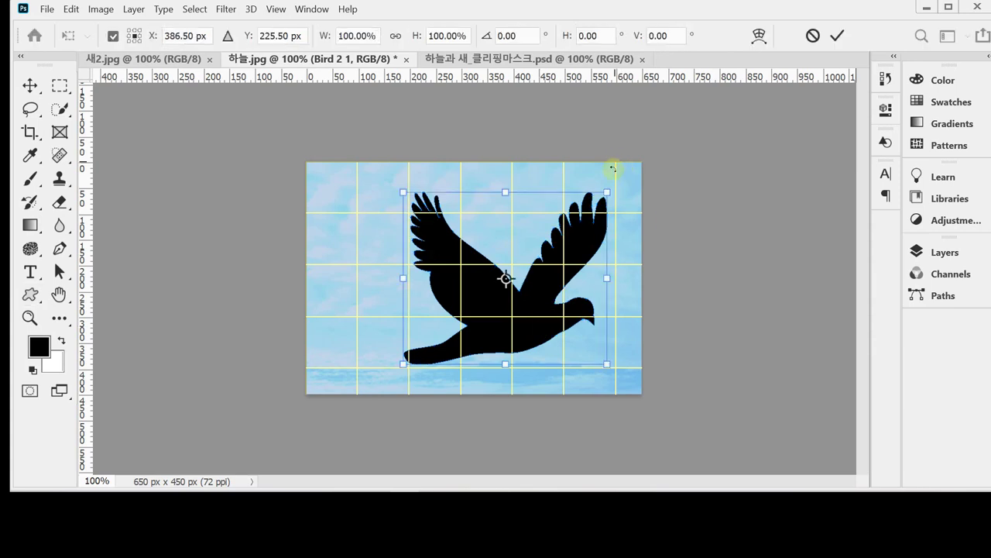
{"action": "left_click_drag", "start_coordinate": [609, 190], "coordinate": [624, 183]}
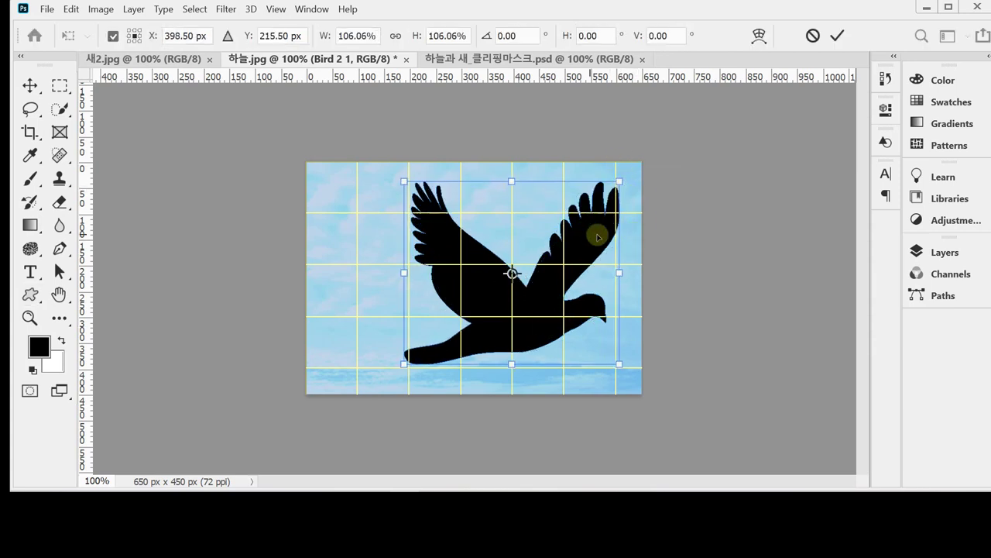
{"action": "left_click_drag", "start_coordinate": [593, 231], "coordinate": [585, 234]}
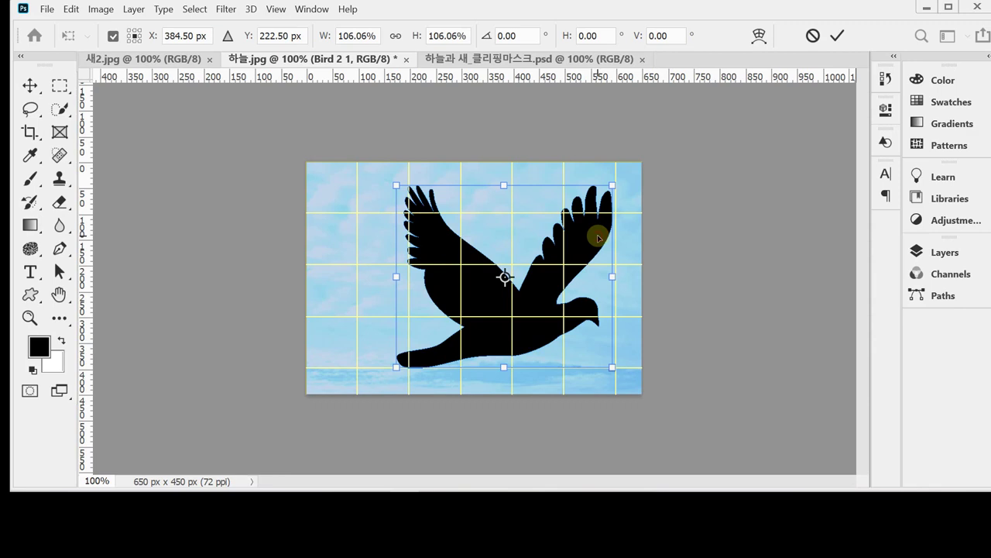
{"action": "left_click_drag", "start_coordinate": [599, 237], "coordinate": [597, 238]}
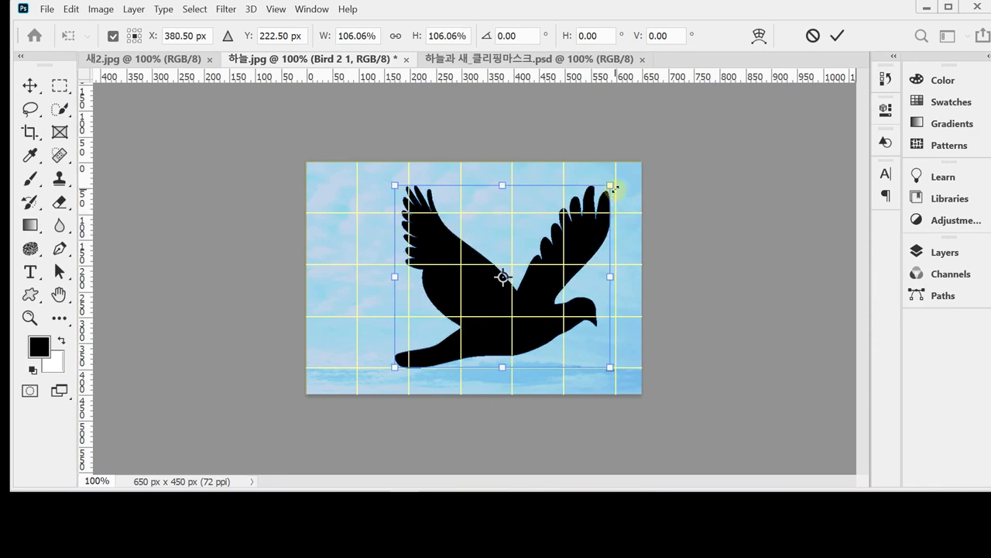
{"action": "left_click_drag", "start_coordinate": [611, 186], "coordinate": [617, 186]}
{"action": "key", "text": "Return"}
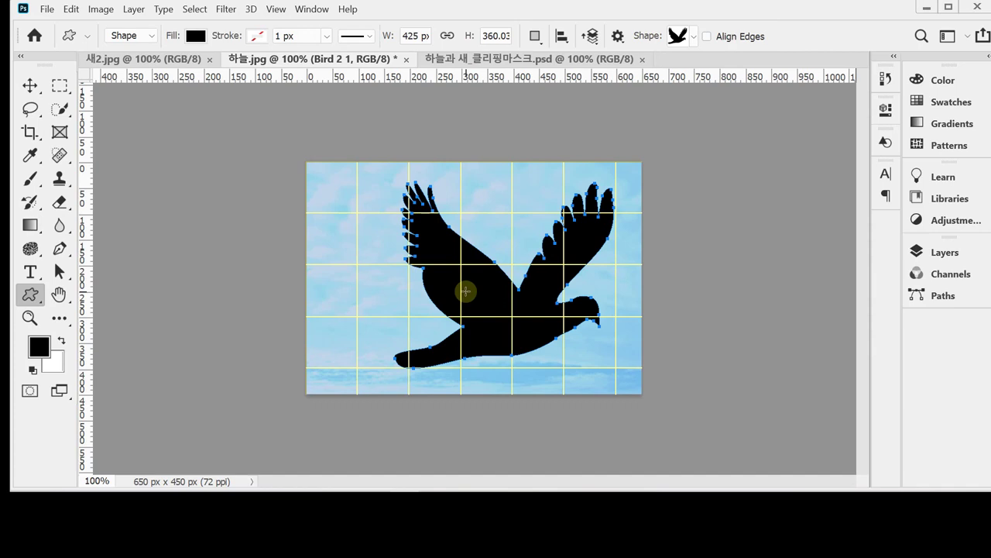
Change the fill colour of the Bird 2 1 shape layer to a light pink
{"action": "left_click", "coordinate": [945, 253]}
{"action": "double_click", "coordinate": [732, 341]}
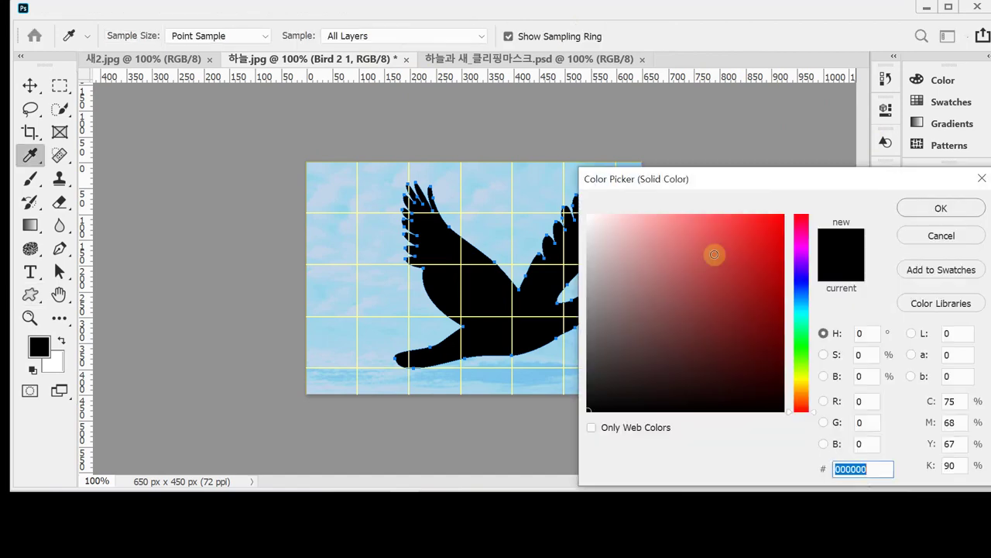
{"action": "left_click", "coordinate": [594, 222]}
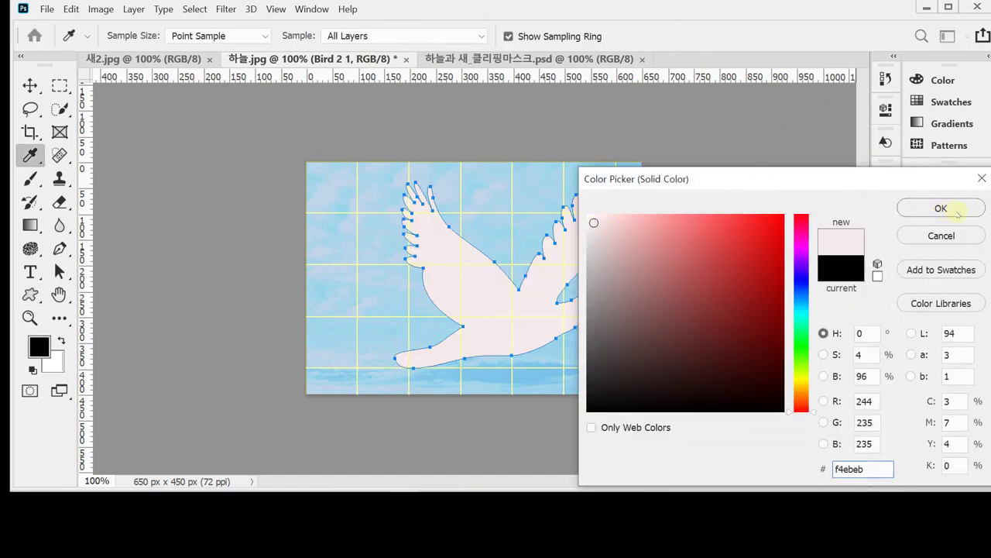
{"action": "left_click", "coordinate": [642, 221]}
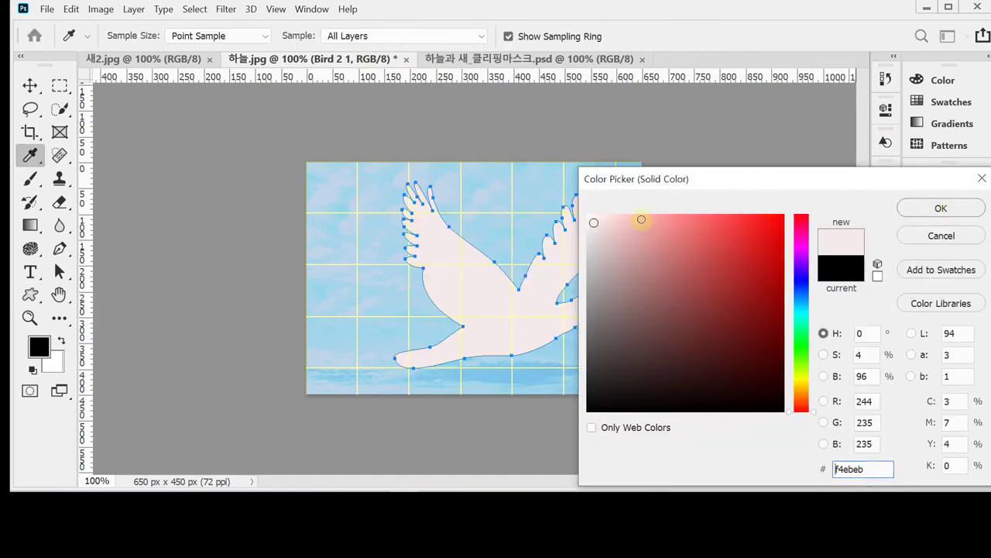
{"action": "left_click", "coordinate": [923, 212]}
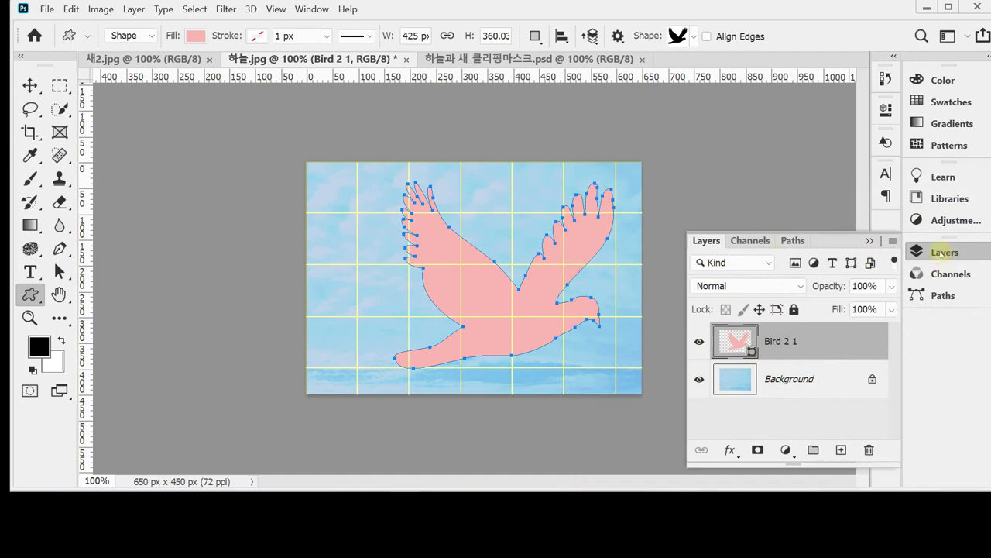
Add a Stroke layer style to the bird shape with a size of 8 px and the Gradient fill type
{"action": "left_click", "coordinate": [729, 453]}
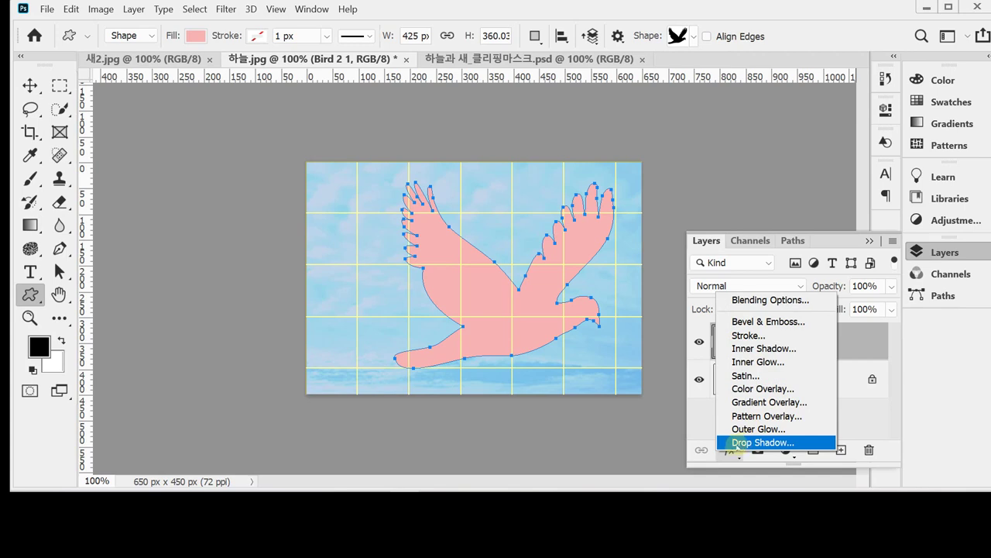
{"action": "left_click", "coordinate": [806, 335]}
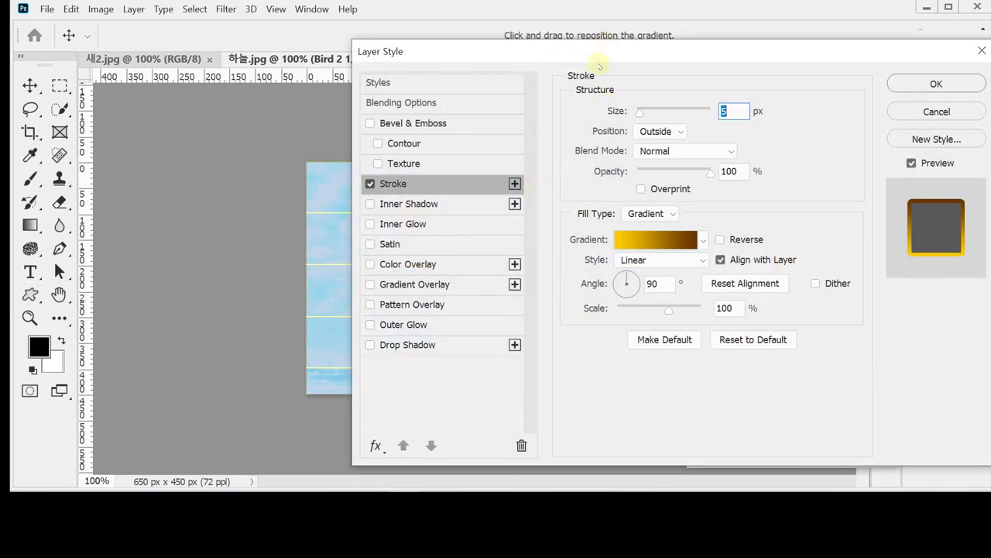
{"action": "type", "text": "8"}
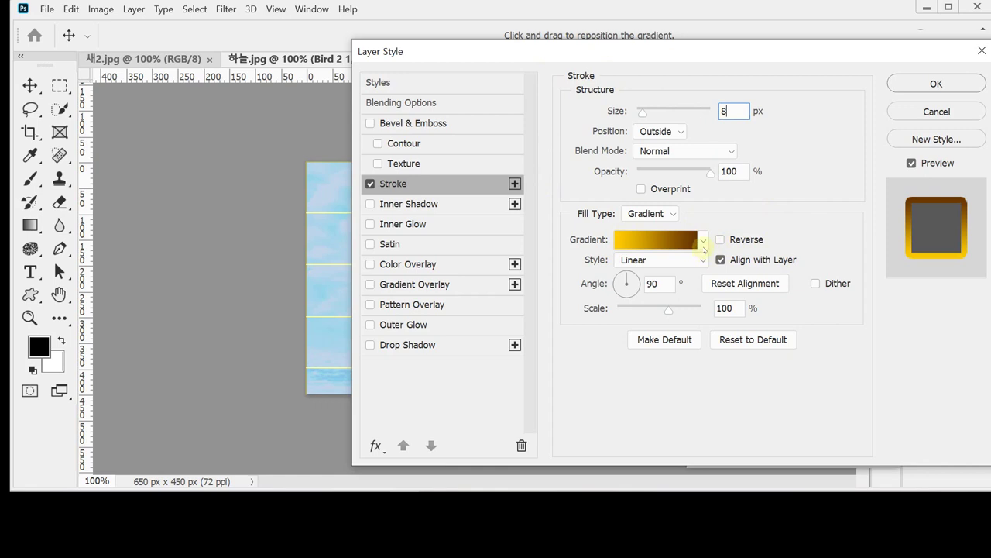
{"action": "left_click", "coordinate": [704, 244]}
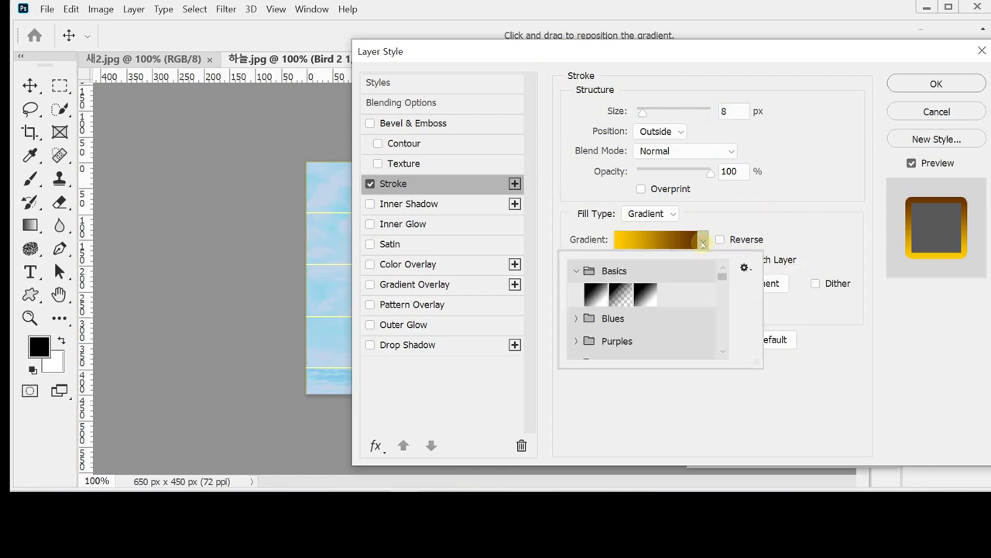
{"action": "left_click", "coordinate": [729, 203]}
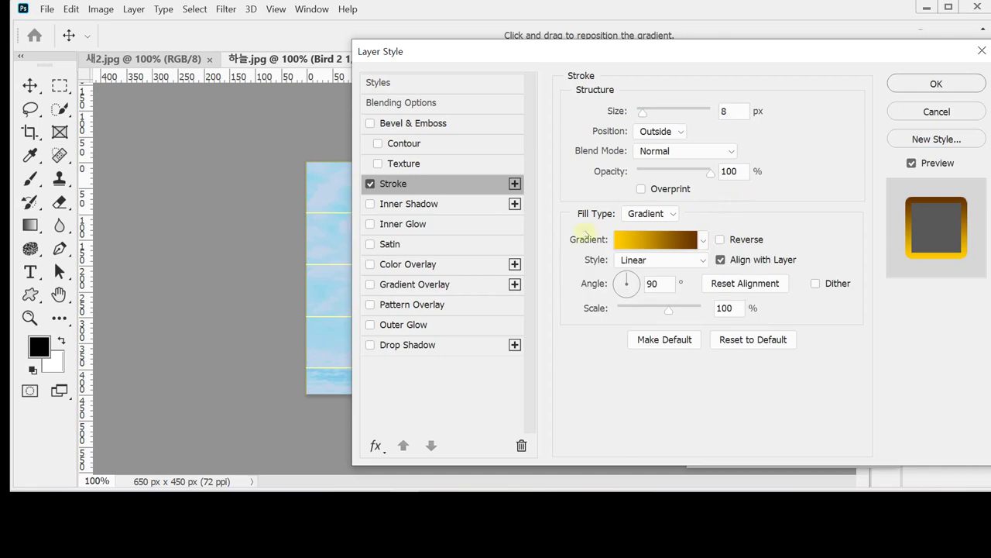
{"action": "left_click", "coordinate": [673, 214]}
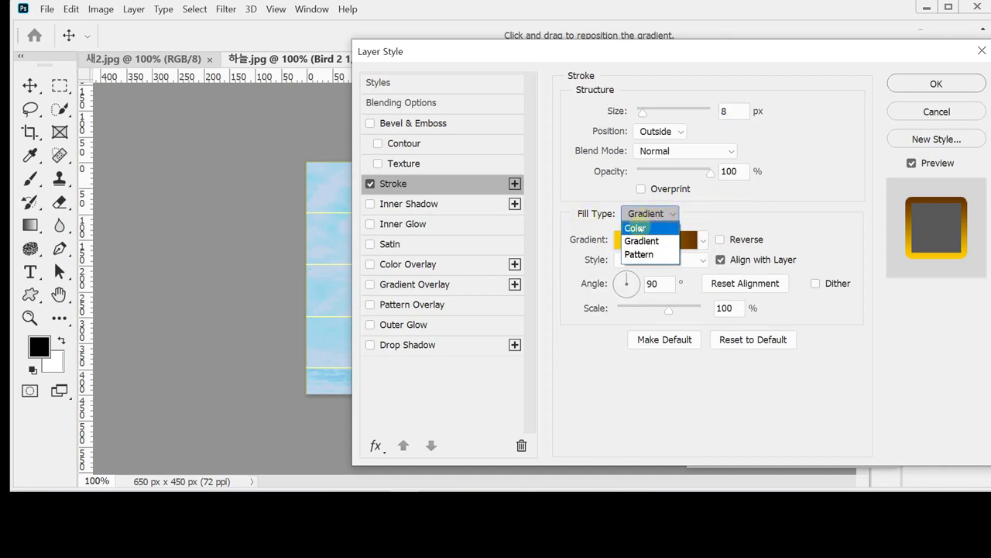
{"action": "left_click", "coordinate": [650, 240]}
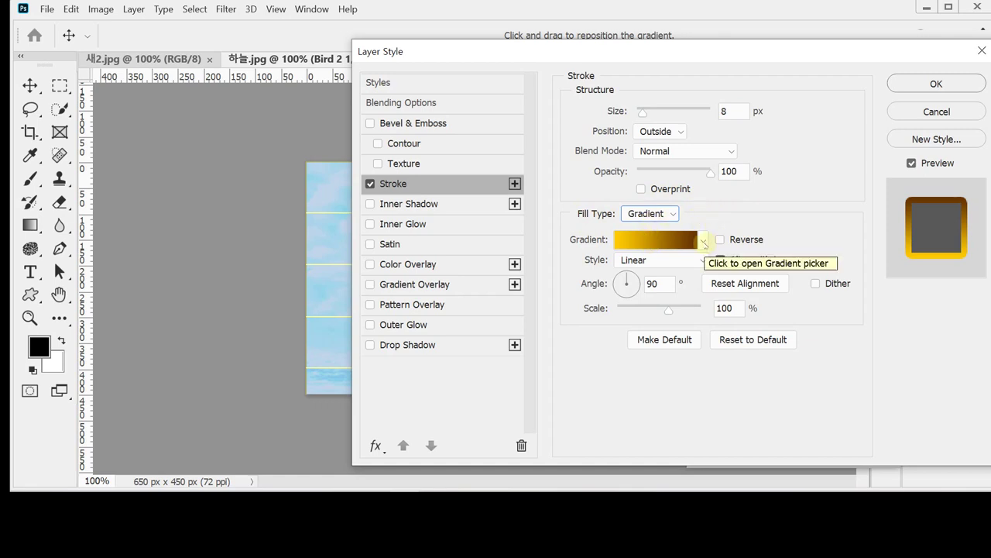
Apply the Foreground to Transparent preset from the Basics group as the stroke's gradient
{"action": "left_click", "coordinate": [703, 242]}
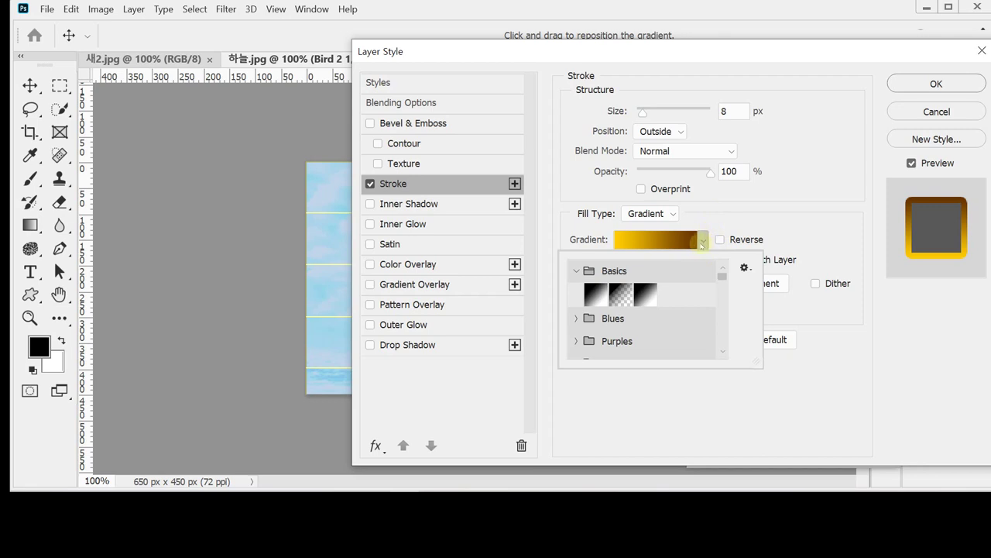
{"action": "left_click", "coordinate": [578, 272]}
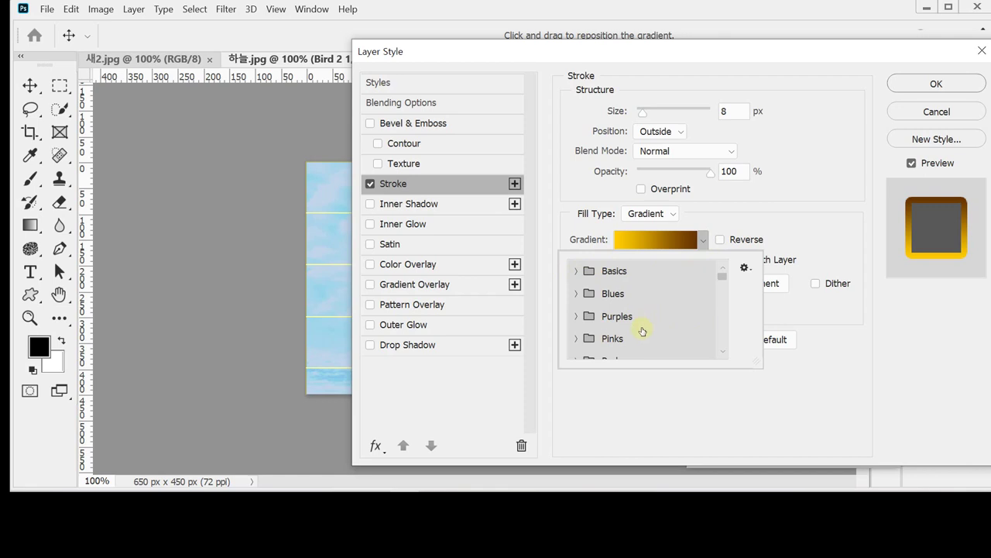
{"action": "left_click", "coordinate": [575, 271]}
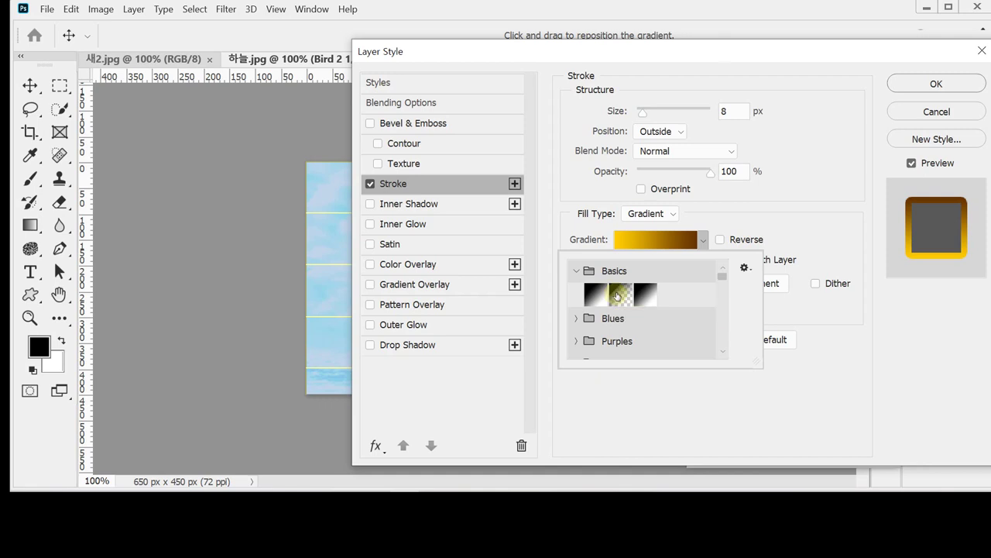
{"action": "left_click", "coordinate": [617, 296]}
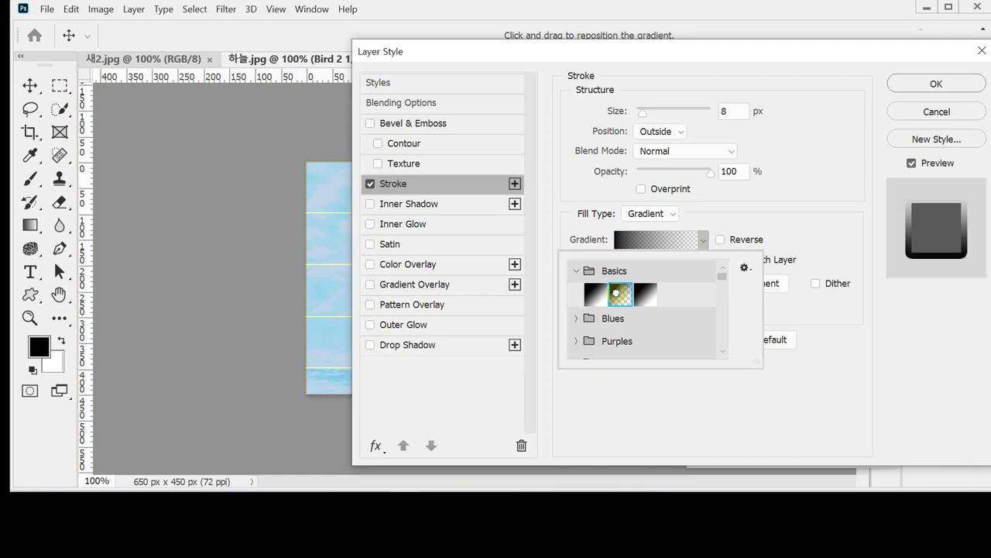
{"action": "left_click", "coordinate": [810, 225]}
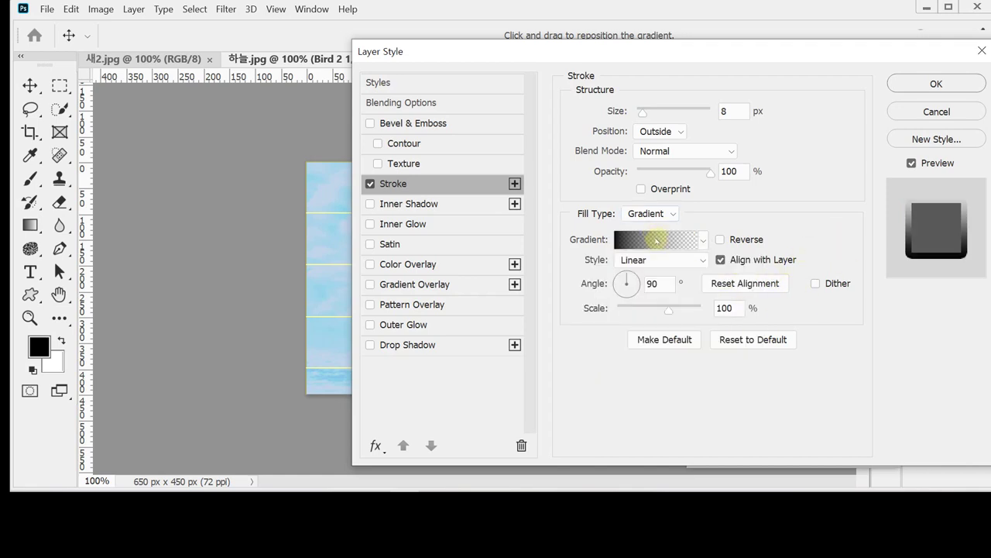
Set the colour stop at location 0% of the stroke gradient to fc3 and accept the gradient
{"action": "left_click", "coordinate": [657, 240]}
{"action": "left_click_drag", "start_coordinate": [577, 37], "coordinate": [499, 29]}
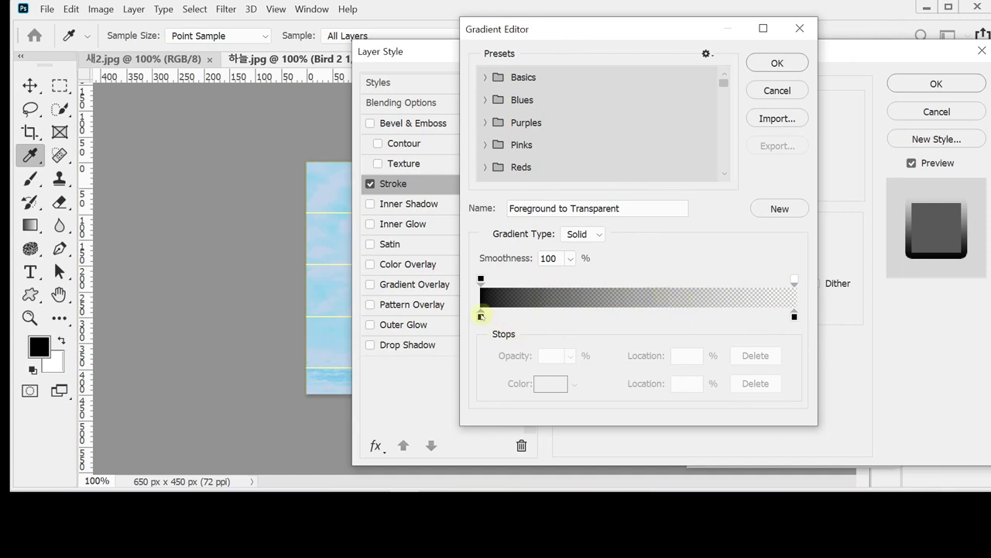
{"action": "left_click", "coordinate": [480, 316]}
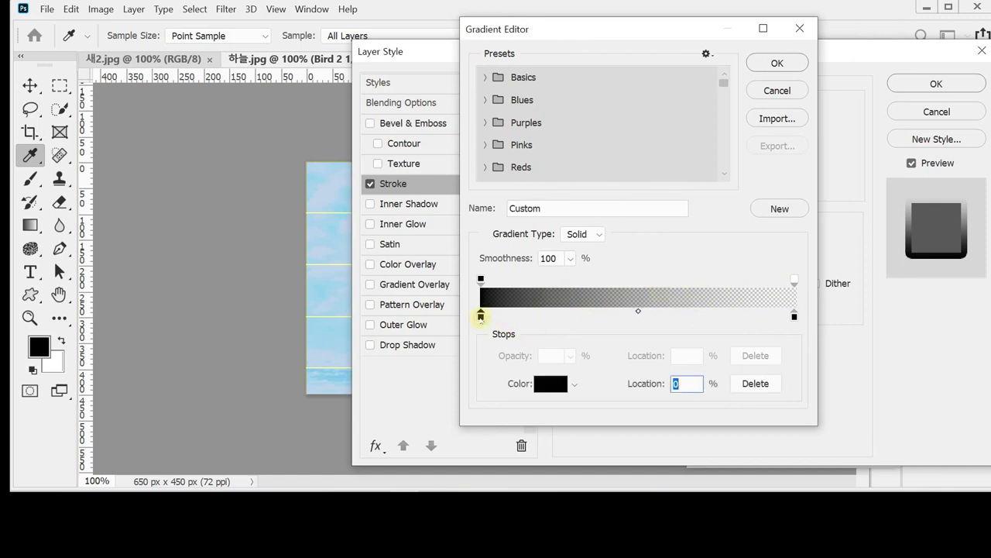
{"action": "double_click", "coordinate": [480, 316]}
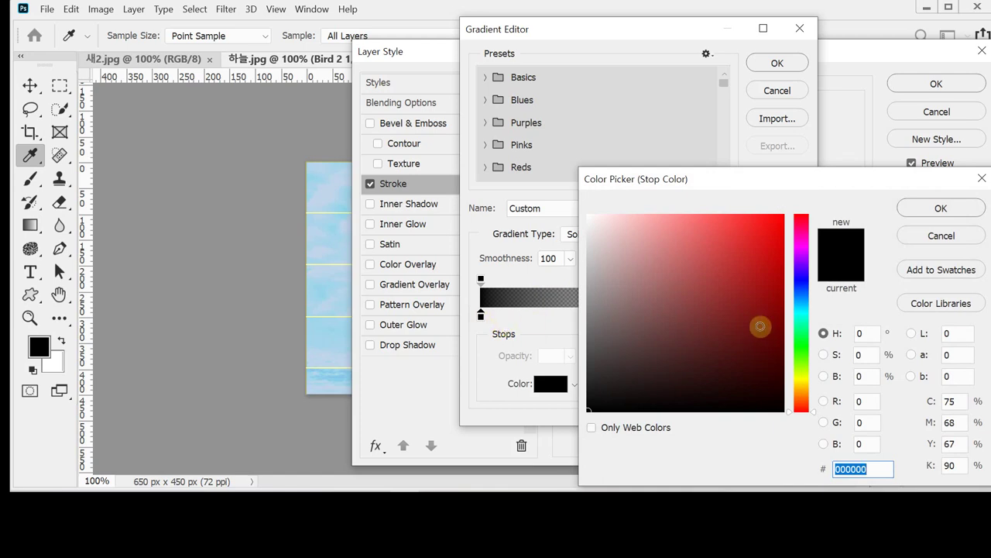
{"action": "type", "text": "f"}
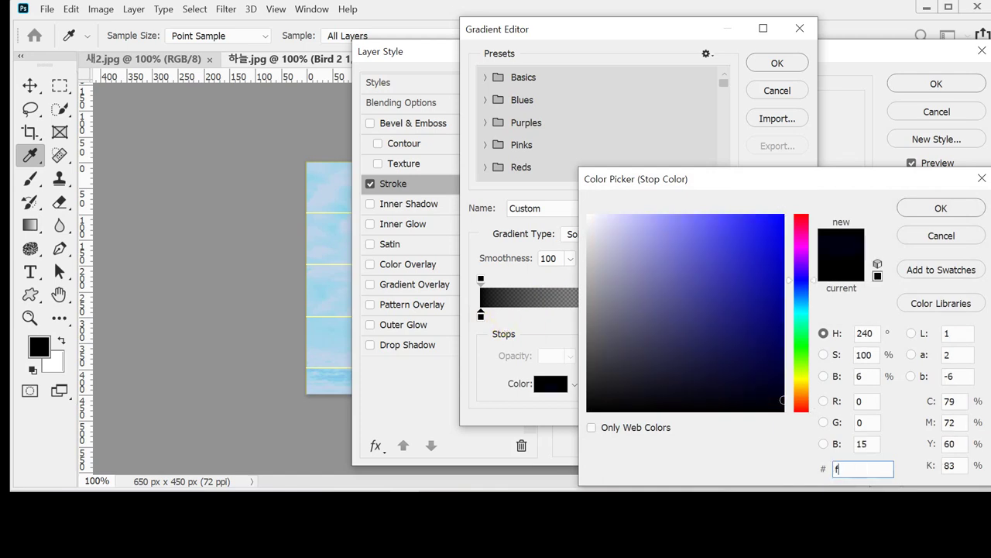
{"action": "type", "text": "c"}
{"action": "key", "text": "BackSpace"}
{"action": "key", "text": "BackSpace"}
{"action": "type", "text": "fc3"}
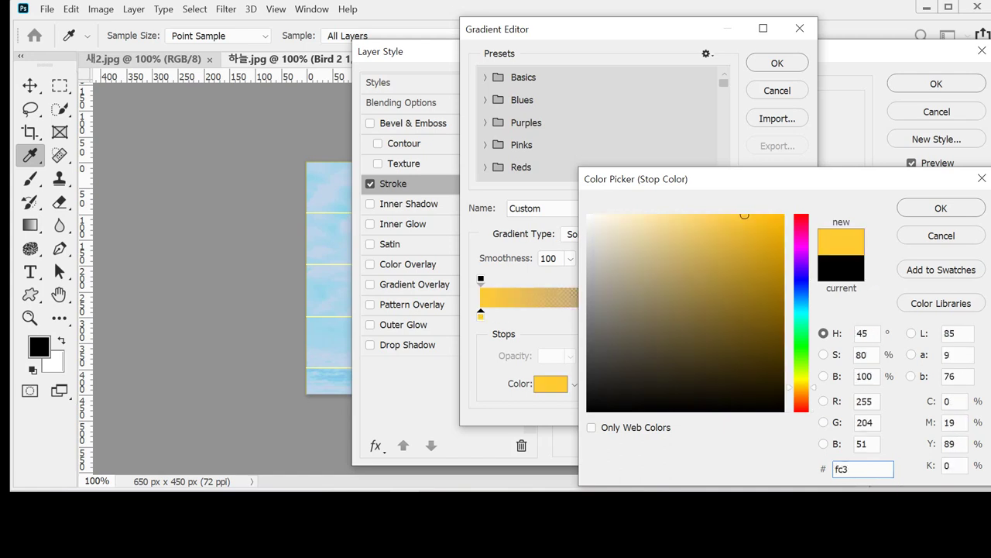
{"action": "key", "text": "Return"}
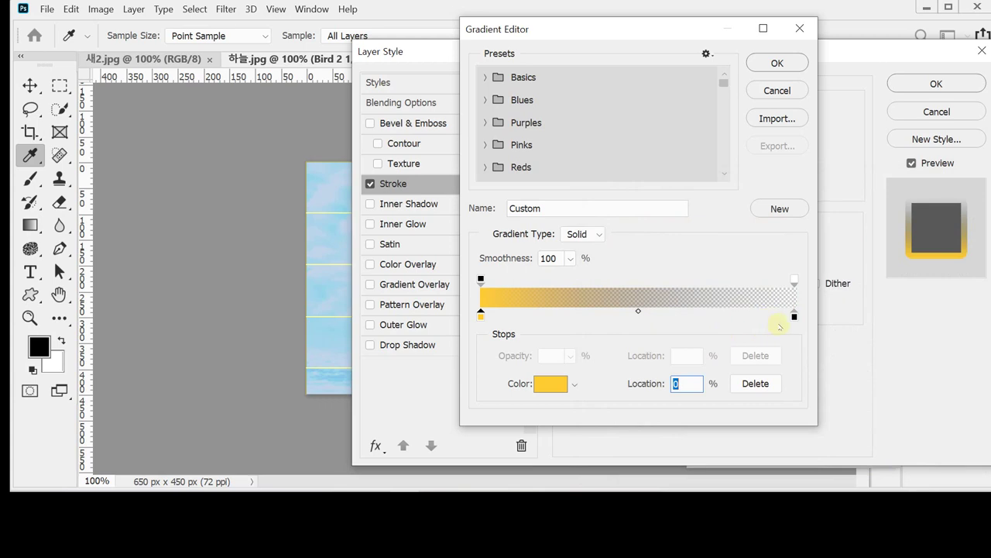
{"action": "left_click", "coordinate": [783, 63]}
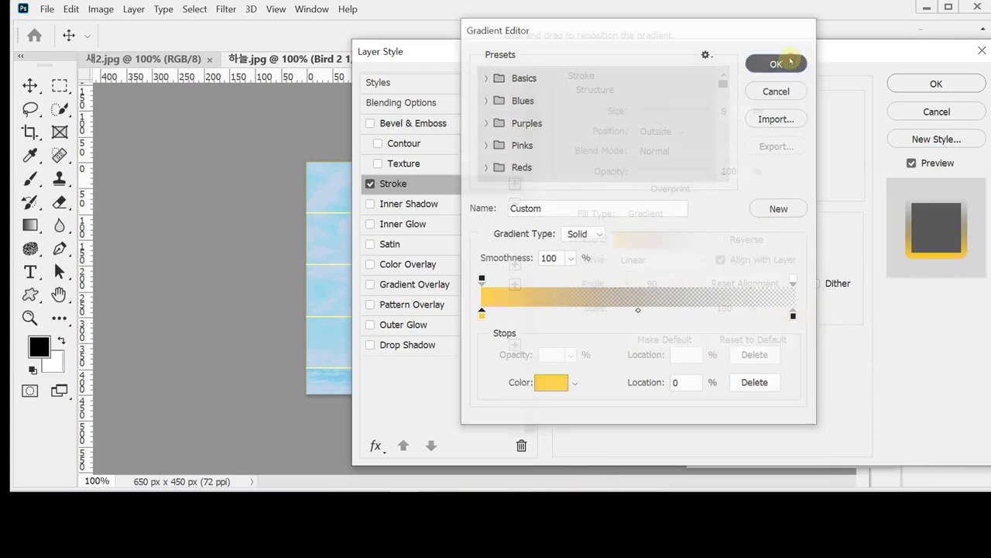
Set the colour stop at location 100% of the stroke gradient to white and accept the gradient
{"action": "mouse_move", "coordinate": [637, 54]}
{"action": "left_mouse_down"}
{"action": "mouse_move", "coordinate": [938, 56]}
{"action": "mouse_move", "coordinate": [665, 59]}
{"action": "left_mouse_up"}
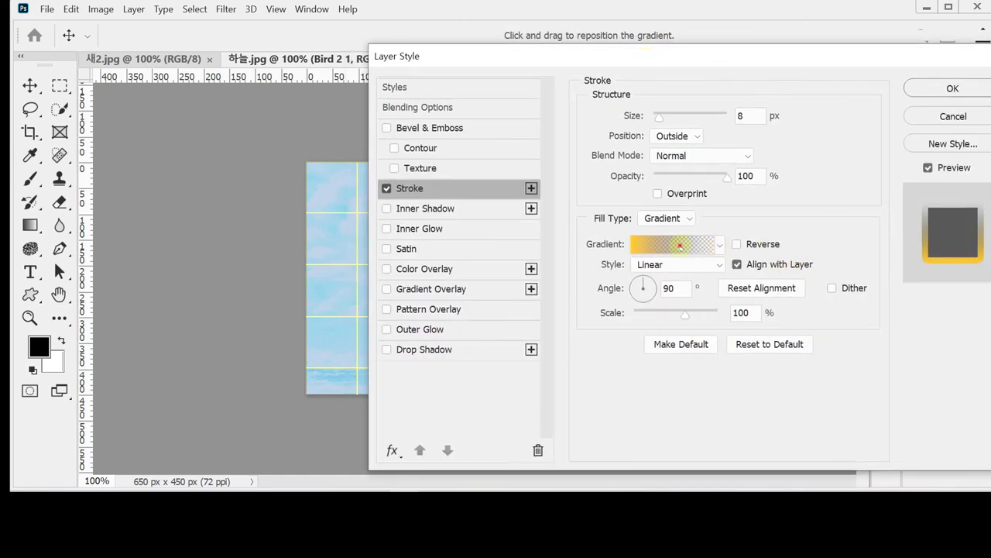
{"action": "left_click", "coordinate": [682, 247]}
{"action": "left_click", "coordinate": [794, 315]}
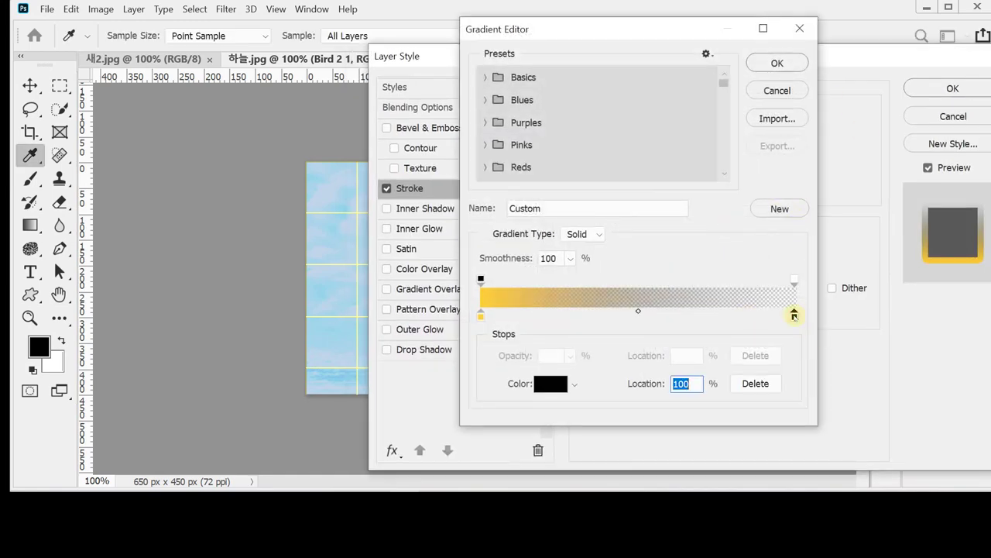
{"action": "double_click", "coordinate": [793, 314]}
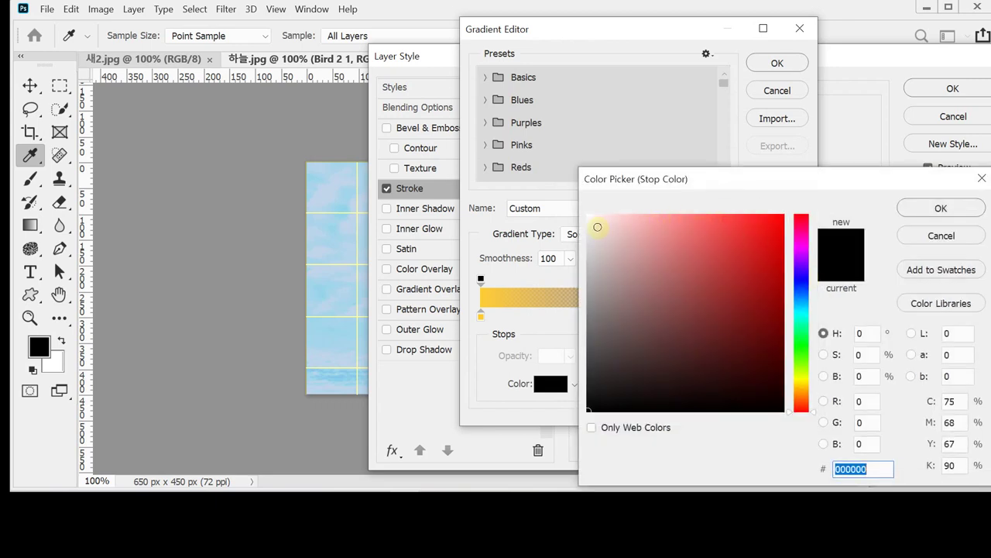
{"action": "left_click_drag", "start_coordinate": [598, 226], "coordinate": [579, 208]}
{"action": "left_click", "coordinate": [930, 213]}
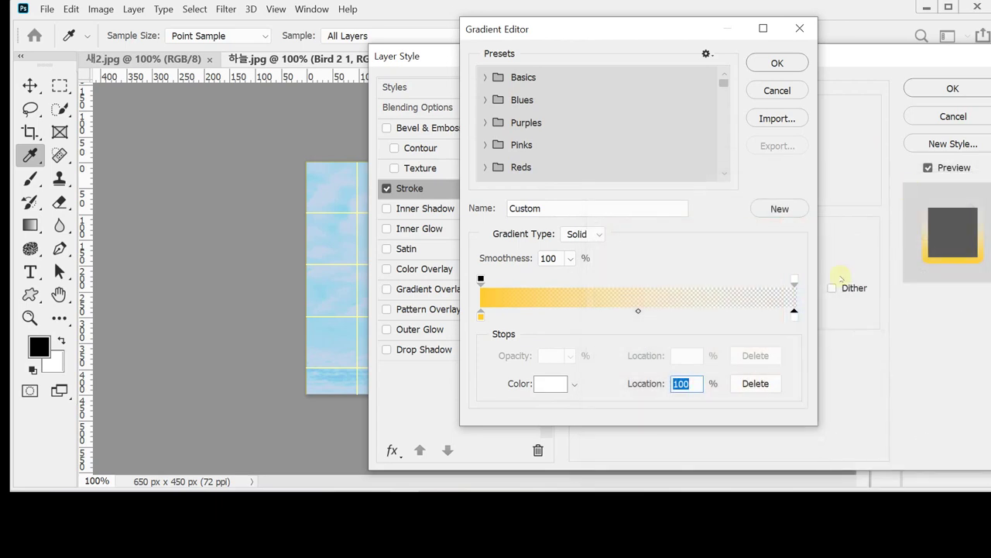
{"action": "left_click", "coordinate": [769, 61]}
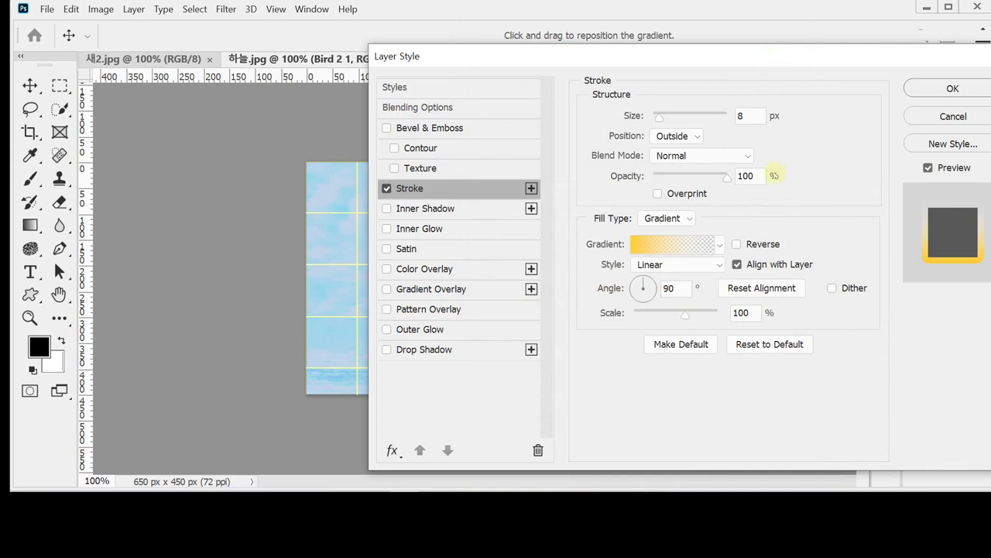
Set the angle of the bird's gradient stroke to -135°
{"action": "left_click_drag", "start_coordinate": [681, 52], "coordinate": [640, 48]}
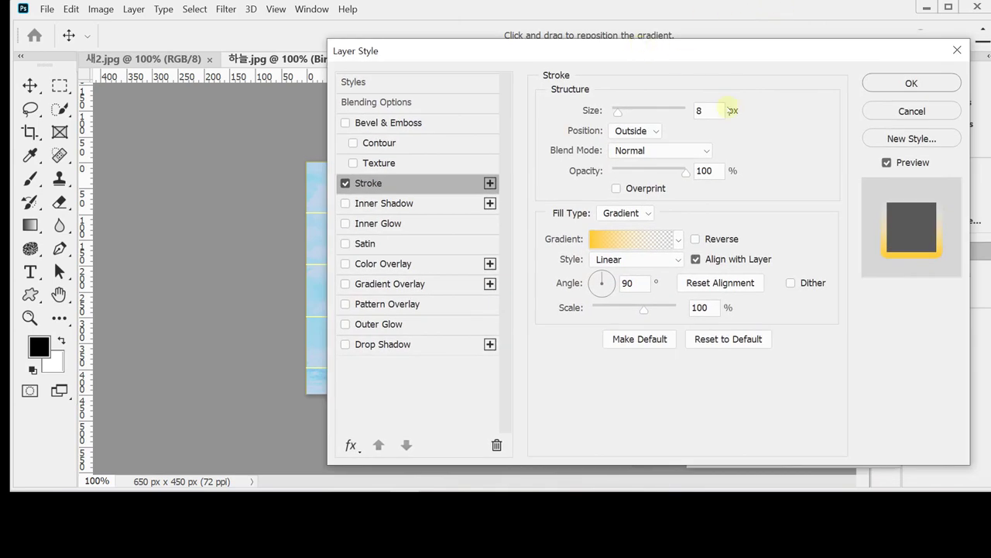
{"action": "left_click", "coordinate": [611, 285]}
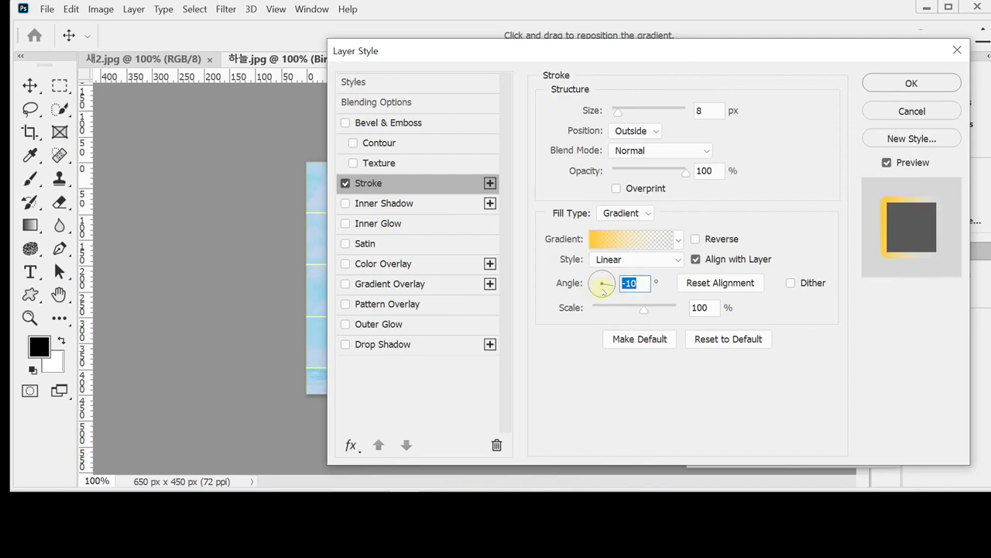
{"action": "type", "text": "-135"}
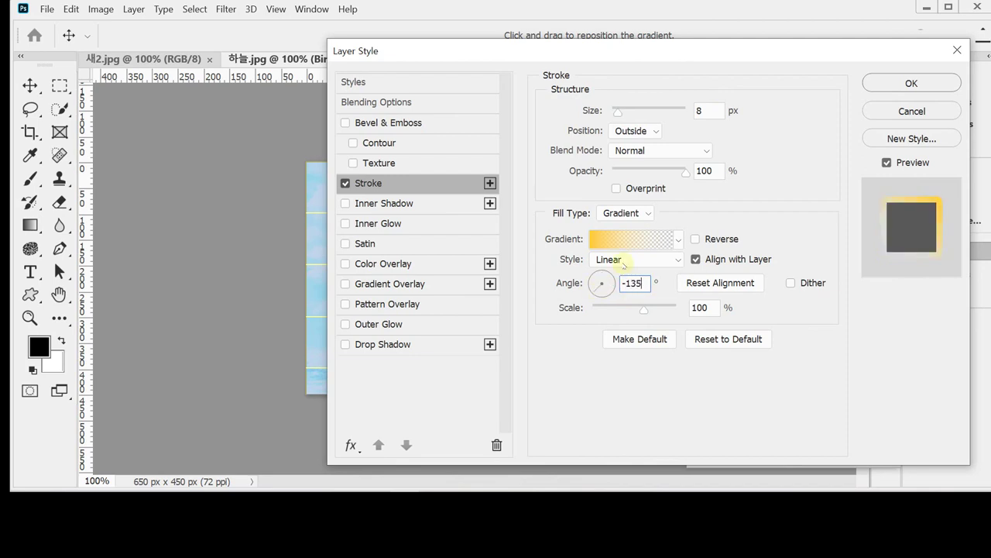
{"action": "left_click_drag", "start_coordinate": [547, 52], "coordinate": [655, 42]}
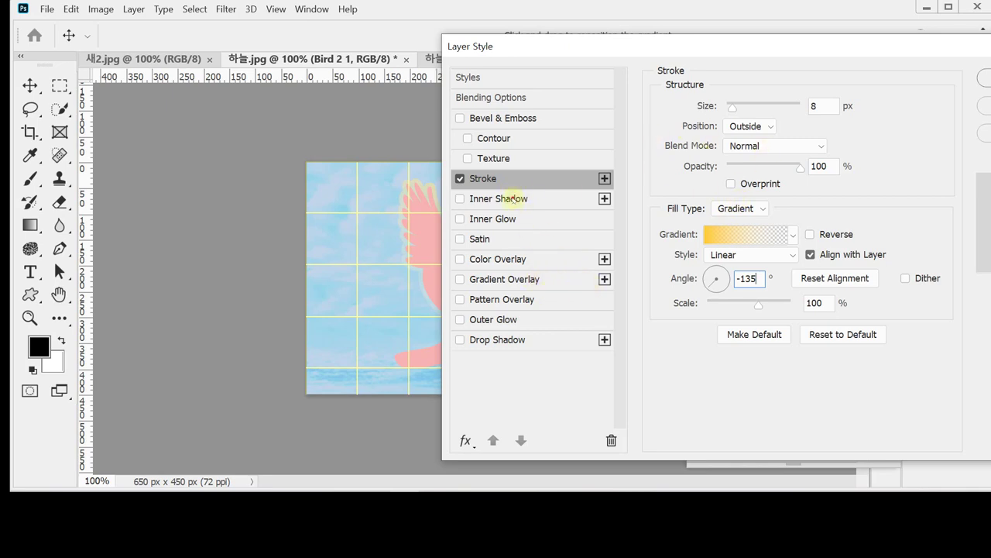
Add an Inner Shadow to the bird shape with distance 7 px and size 7 px, and apply the layer styles
{"action": "left_click", "coordinate": [513, 198]}
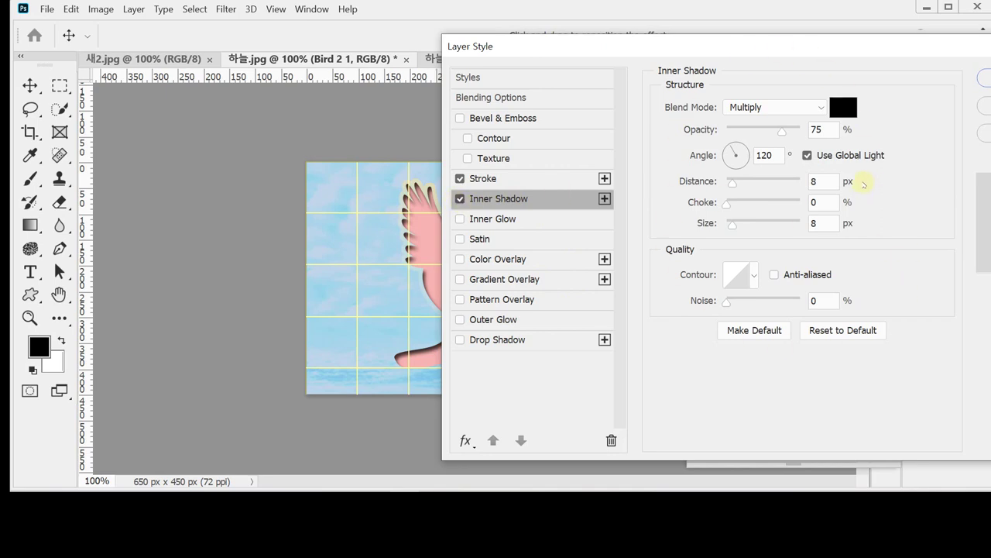
{"action": "double_click", "coordinate": [815, 181]}
{"action": "type", "text": "7"}
{"action": "double_click", "coordinate": [814, 224]}
{"action": "type", "text": "7"}
{"action": "left_click", "coordinate": [982, 78]}
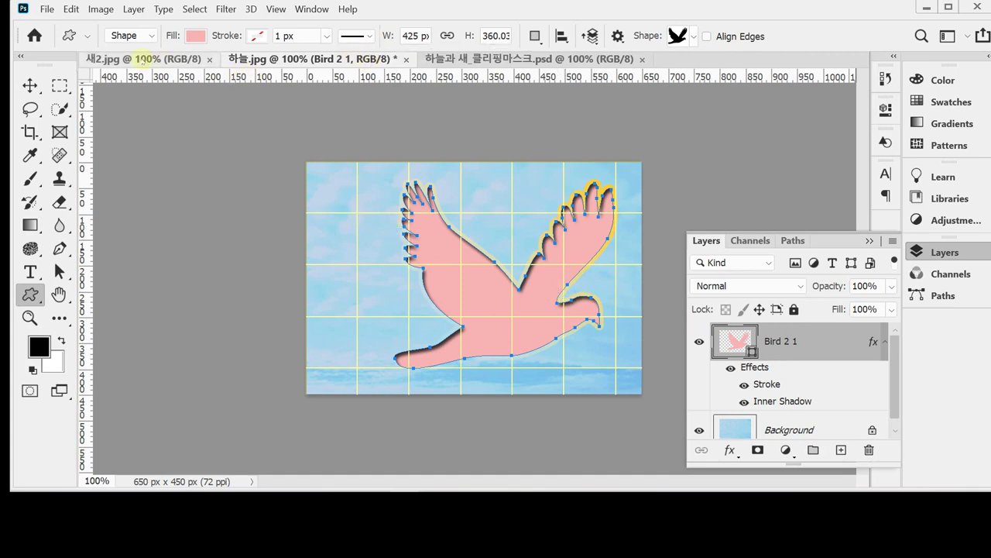
Copy the entire 새2.jpg image and paste it into 하늘.jpg as a new layer above the bird shape
{"action": "left_click", "coordinate": [142, 59]}
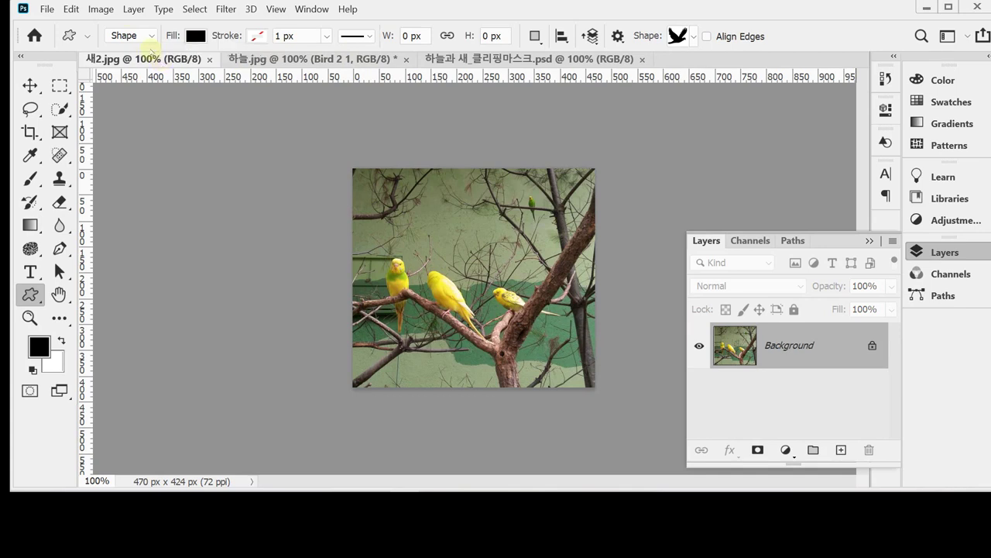
{"action": "key", "text": "ctrl+a"}
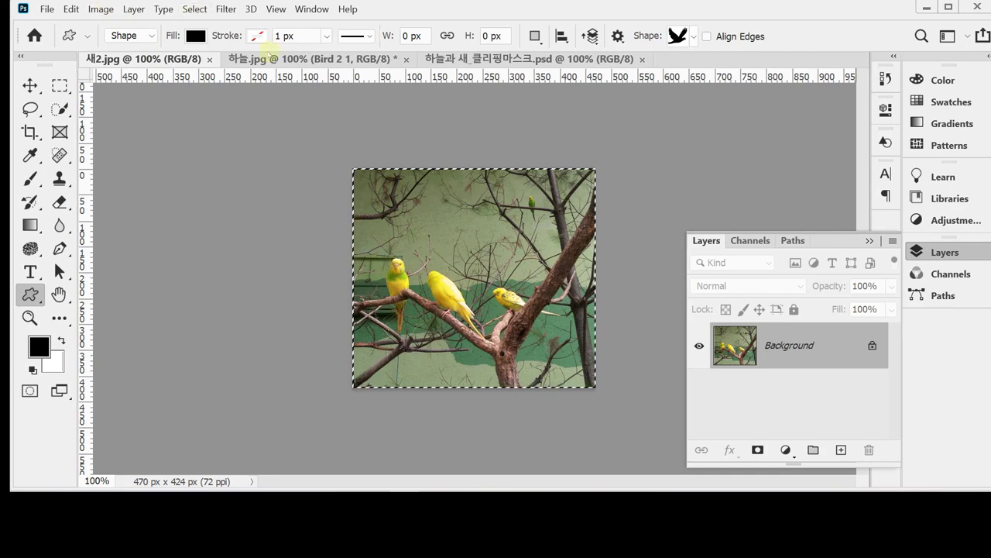
{"action": "left_click", "coordinate": [329, 59]}
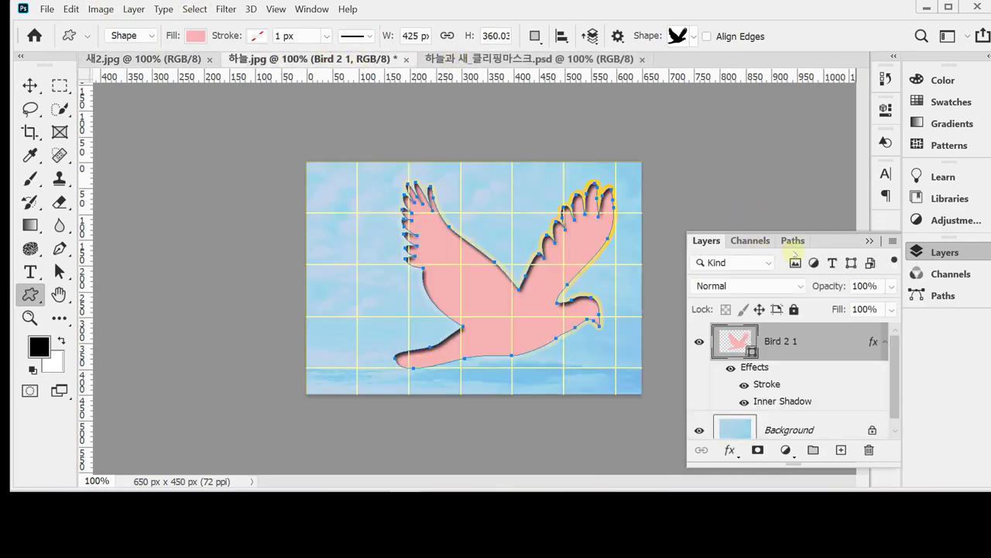
{"action": "key", "text": "ctrl+v"}
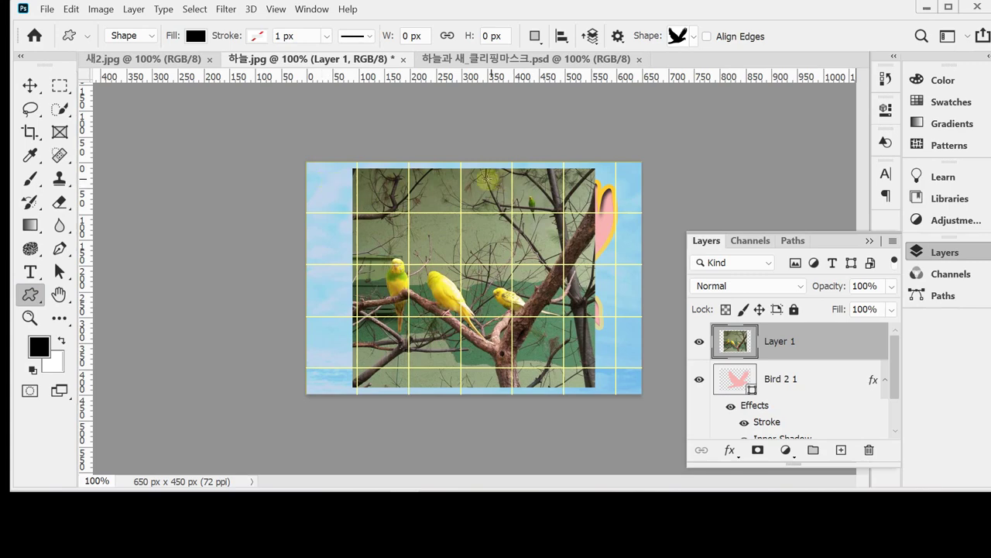
Move the pasted parrot photo so that it covers the Bird 2 shape, checking its placement against the shape underneath
{"action": "left_click", "coordinate": [30, 84]}
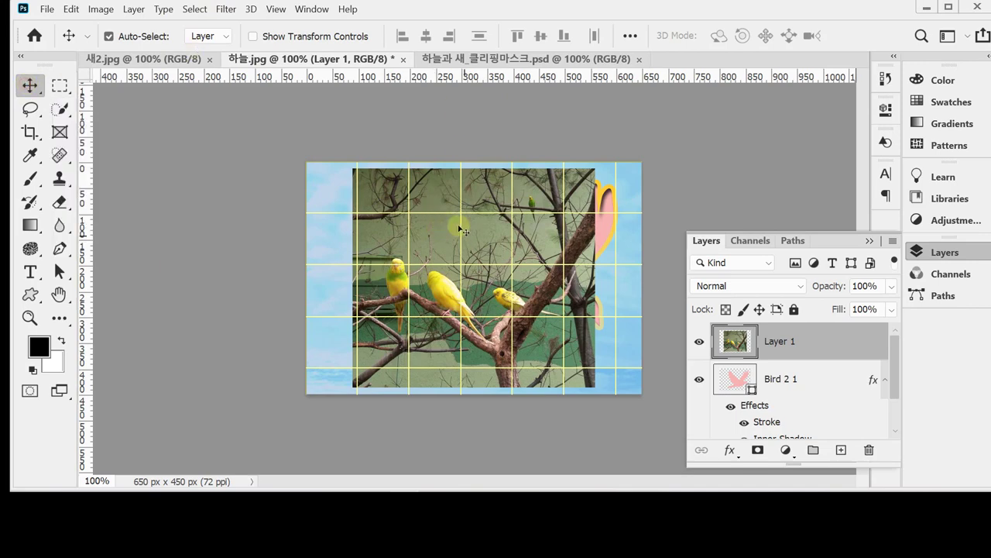
{"action": "left_click_drag", "start_coordinate": [433, 250], "coordinate": [469, 250]}
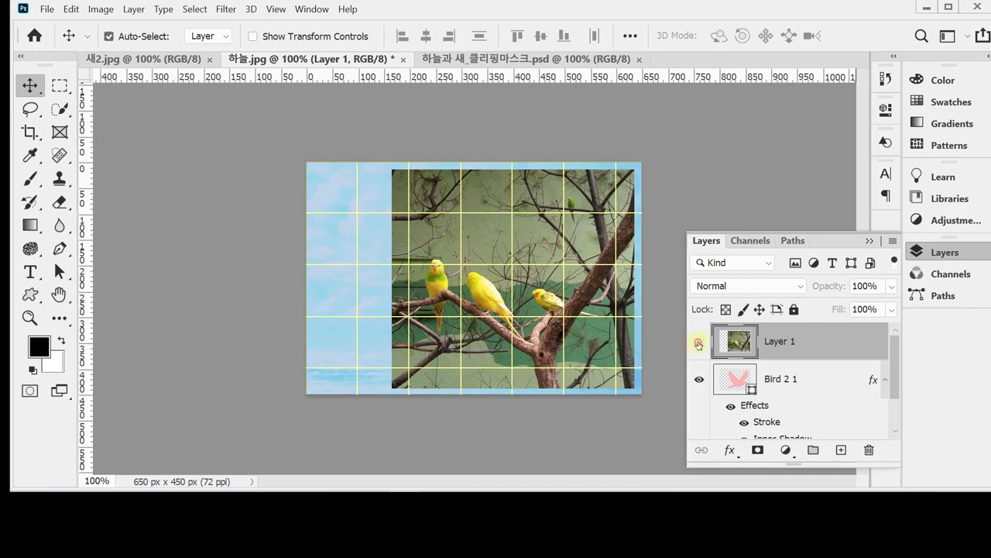
{"action": "left_click", "coordinate": [699, 342]}
{"action": "left_click", "coordinate": [699, 341]}
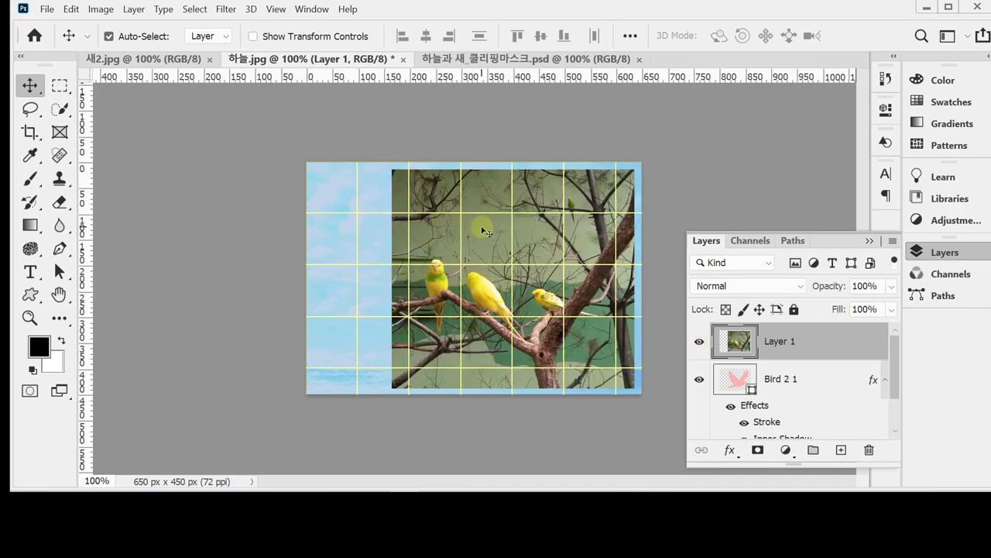
{"action": "left_click_drag", "start_coordinate": [484, 229], "coordinate": [478, 226]}
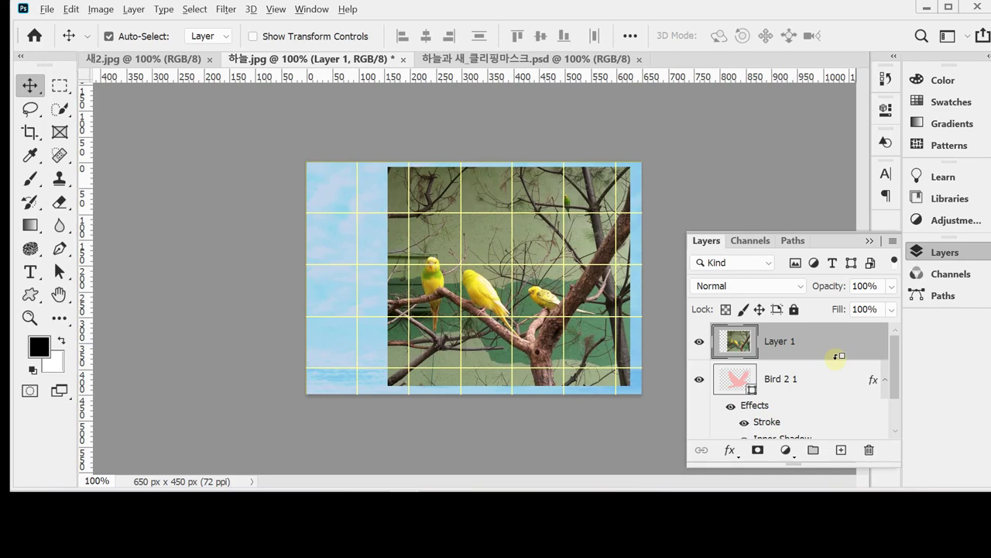
Clip the parrot photo layer to the Bird 2 shape and nudge it so the three parrots sit inside the silhouette
{"action": "left_click", "coordinate": [838, 355], "text": "alt"}
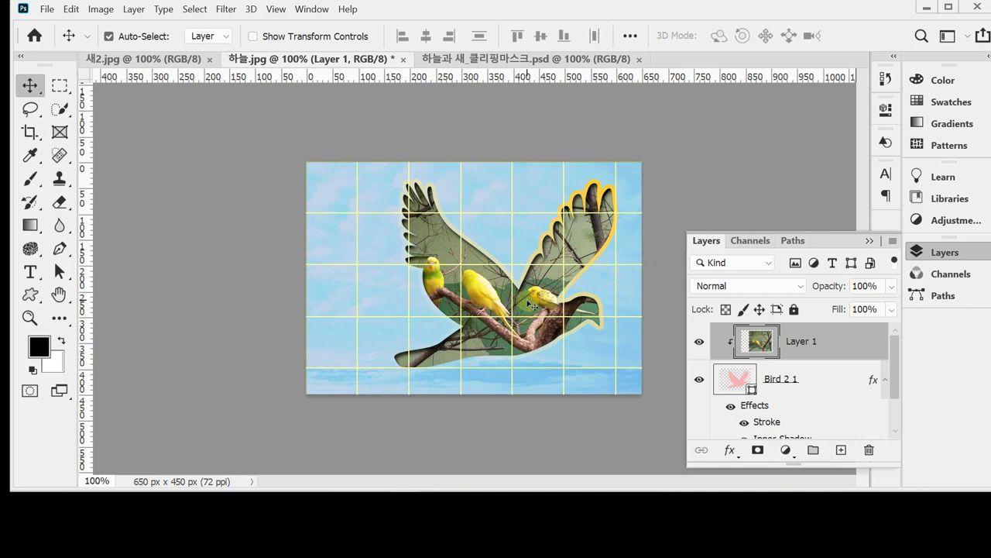
{"action": "left_click_drag", "start_coordinate": [481, 293], "coordinate": [494, 295]}
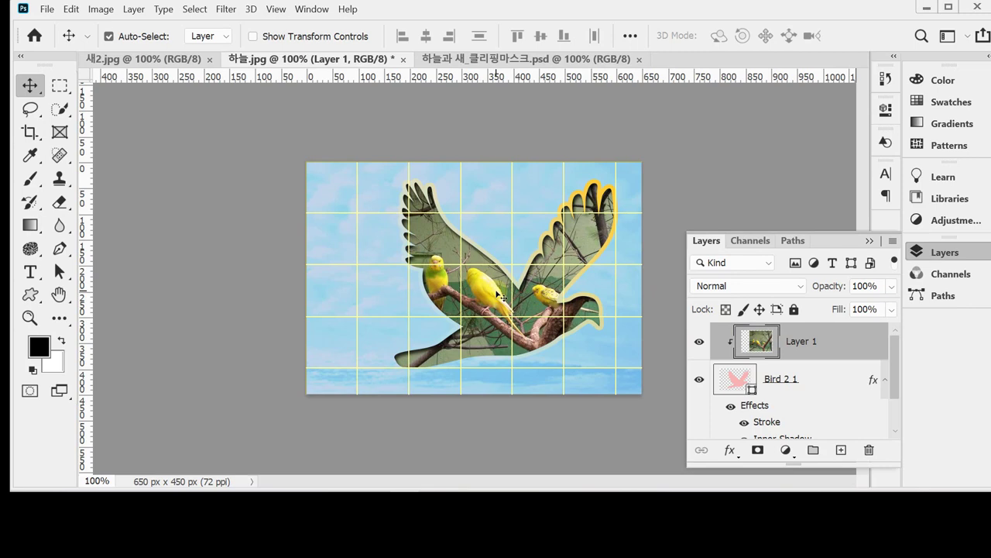
{"action": "mouse_move", "coordinate": [499, 295]}
{"action": "left_mouse_down"}
{"action": "mouse_move", "coordinate": [548, 296]}
{"action": "mouse_move", "coordinate": [496, 295]}
{"action": "left_mouse_up"}
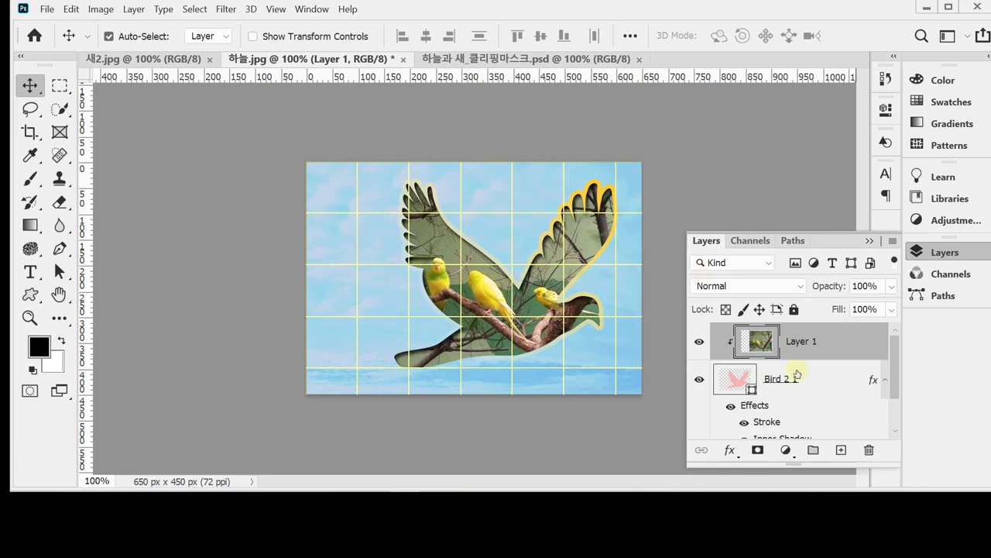
{"action": "left_click_drag", "start_coordinate": [807, 361], "coordinate": [819, 357]}
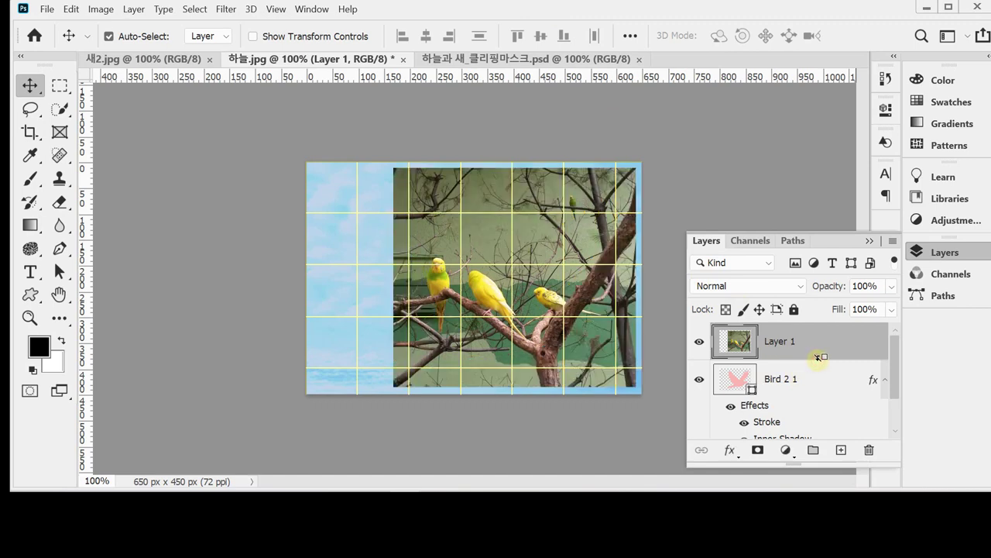
{"action": "left_click", "coordinate": [819, 357], "text": "alt"}
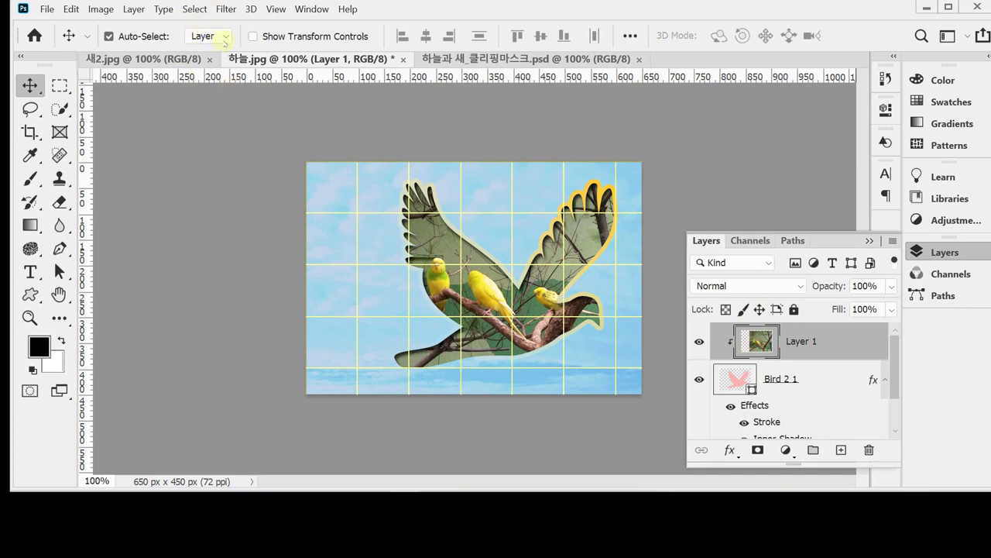
Open the Filter Gallery for the clipped parrot photo and choose the Artistic filter Paint Daubs
{"action": "left_click", "coordinate": [231, 11]}
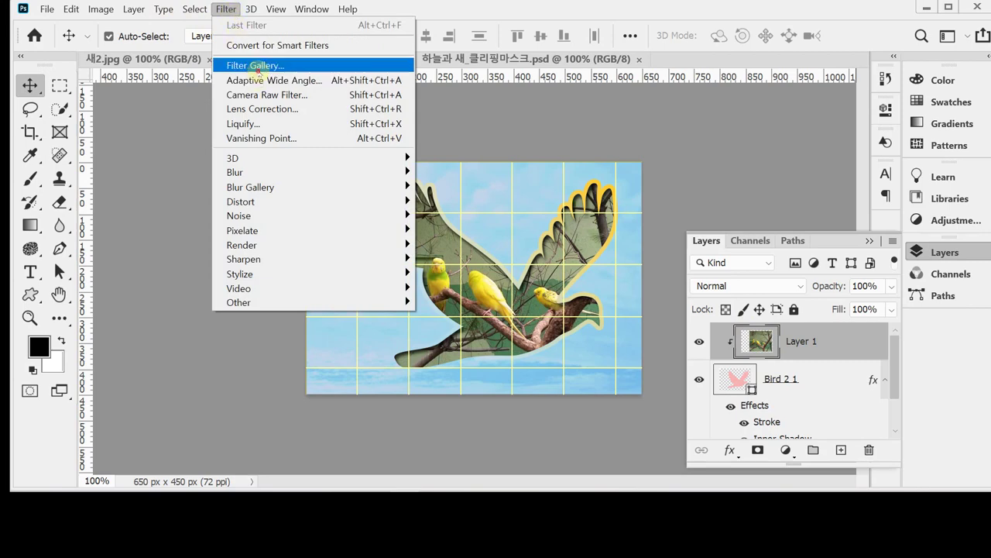
{"action": "left_click", "coordinate": [255, 65]}
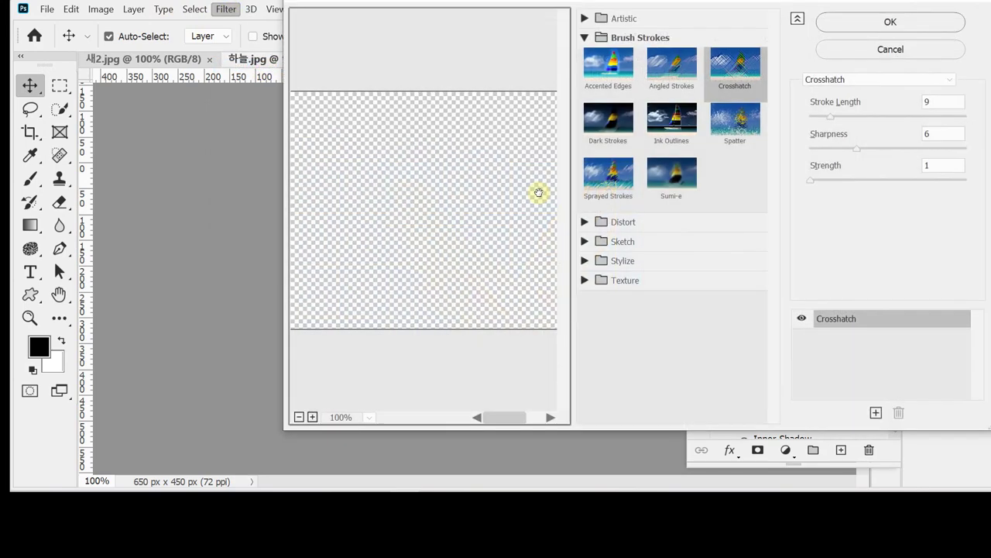
{"action": "left_click", "coordinate": [583, 20]}
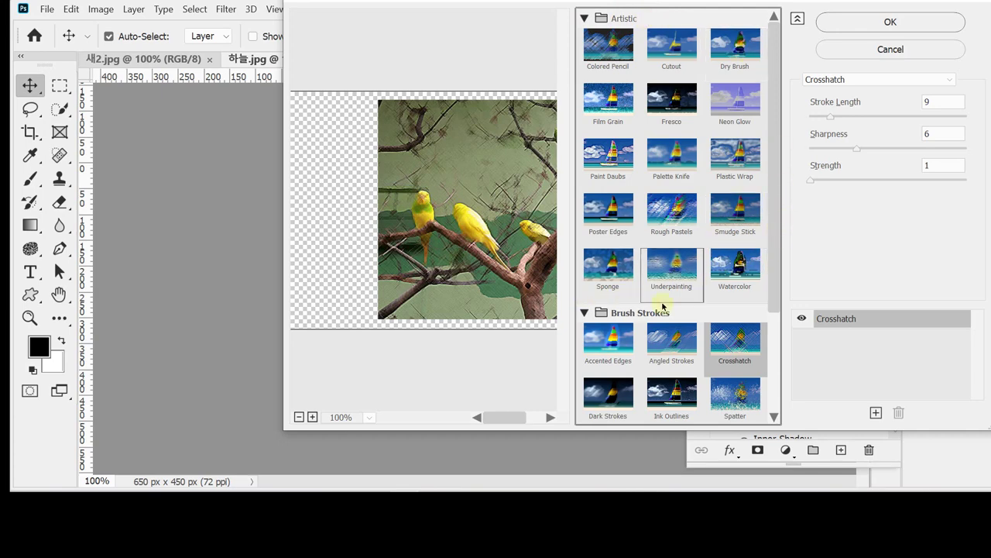
{"action": "left_click", "coordinate": [622, 159]}
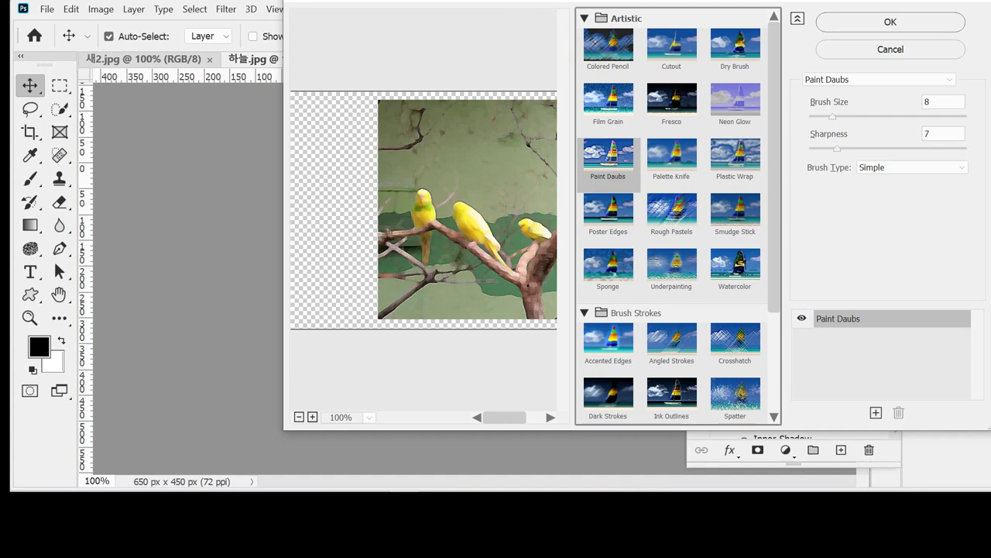
{"action": "left_click", "coordinate": [585, 18]}
{"action": "left_click", "coordinate": [585, 37]}
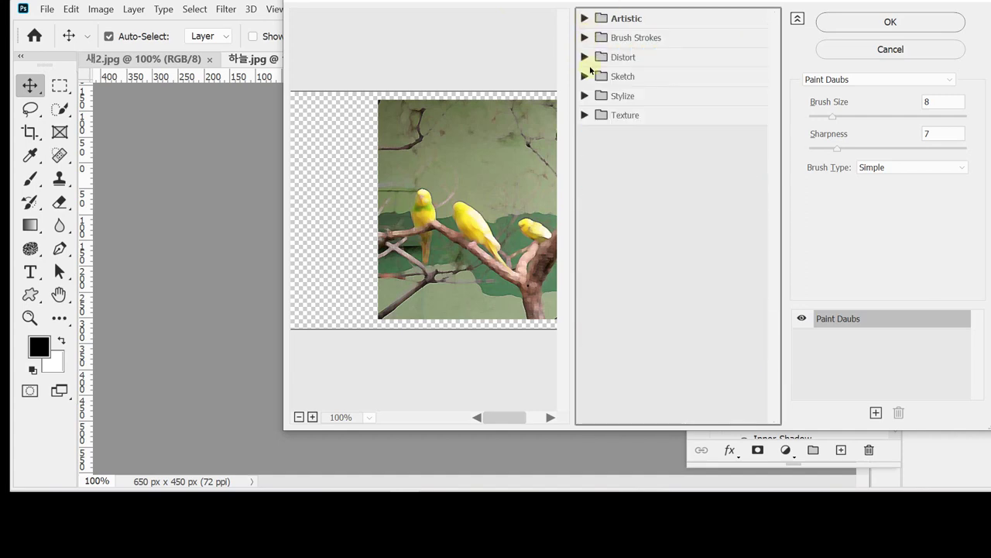
{"action": "left_click", "coordinate": [585, 37]}
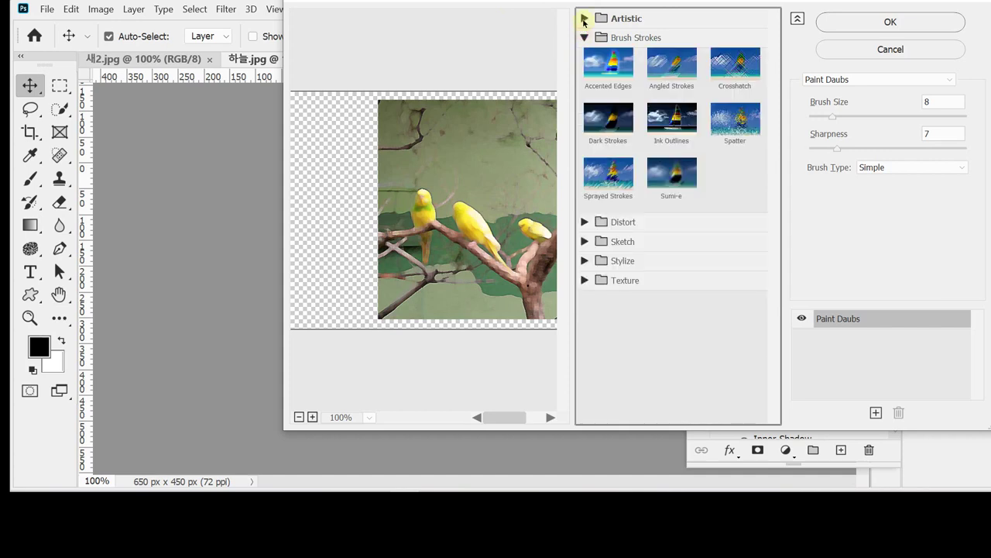
{"action": "left_click", "coordinate": [584, 17]}
{"action": "left_click", "coordinate": [584, 18]}
{"action": "left_click", "coordinate": [584, 18]}
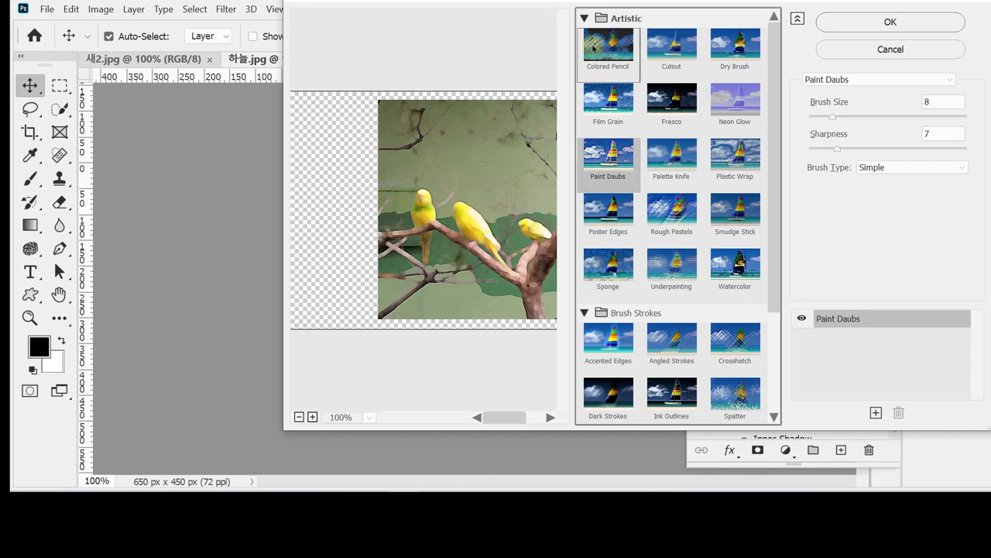
{"action": "left_click", "coordinate": [584, 17]}
{"action": "left_click", "coordinate": [584, 18]}
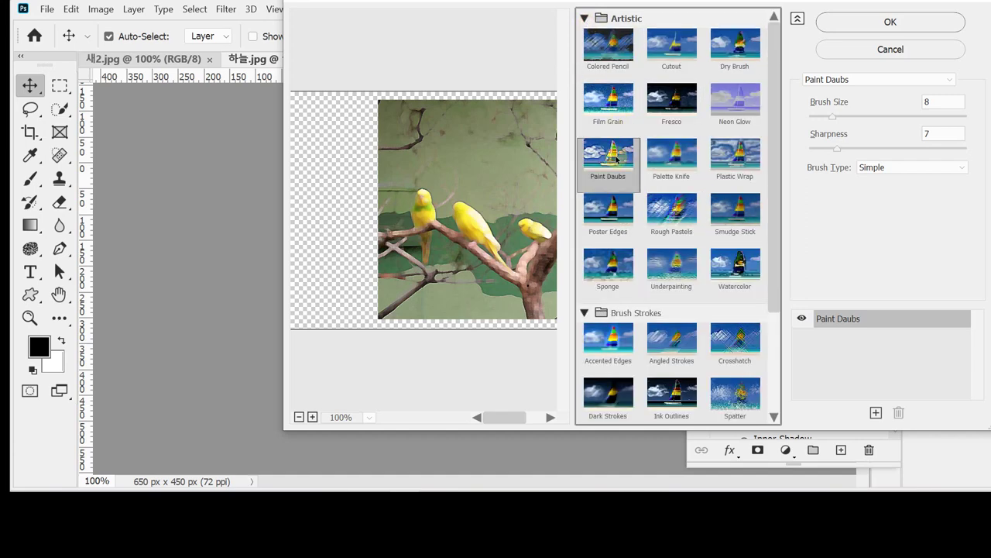
Try the Poster Edges, Film Grain and Fresco filters on the parrot photo
{"action": "left_click", "coordinate": [621, 234]}
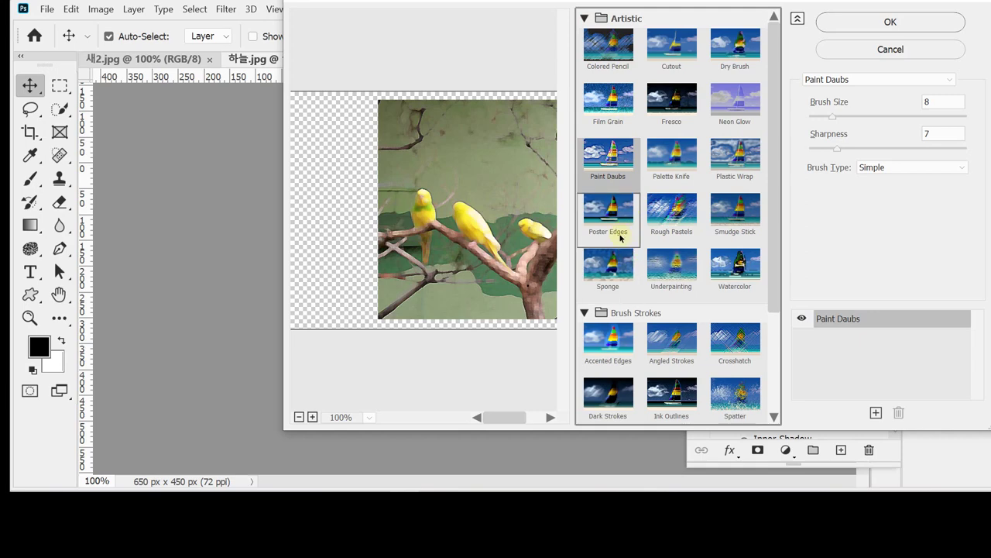
{"action": "left_click", "coordinate": [609, 155]}
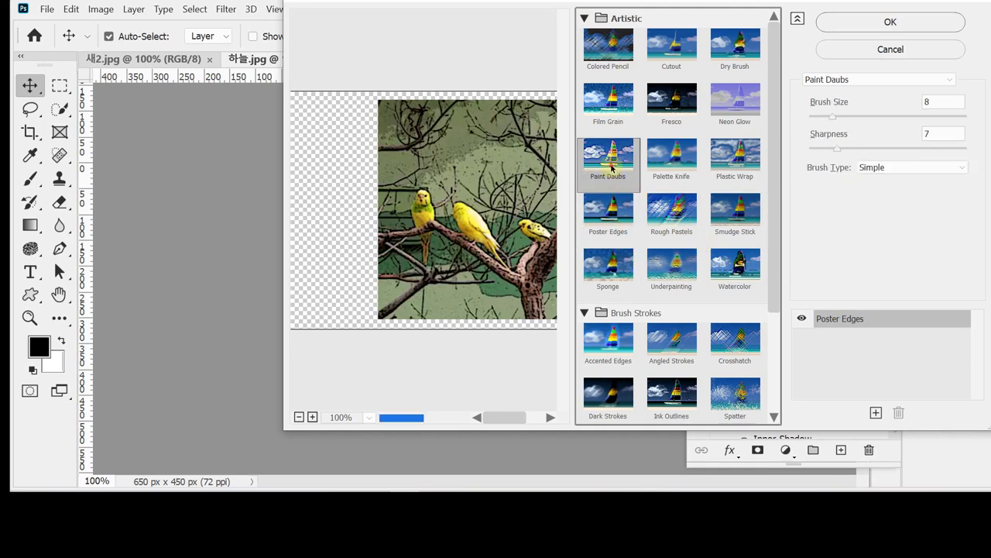
{"action": "left_click", "coordinate": [620, 111]}
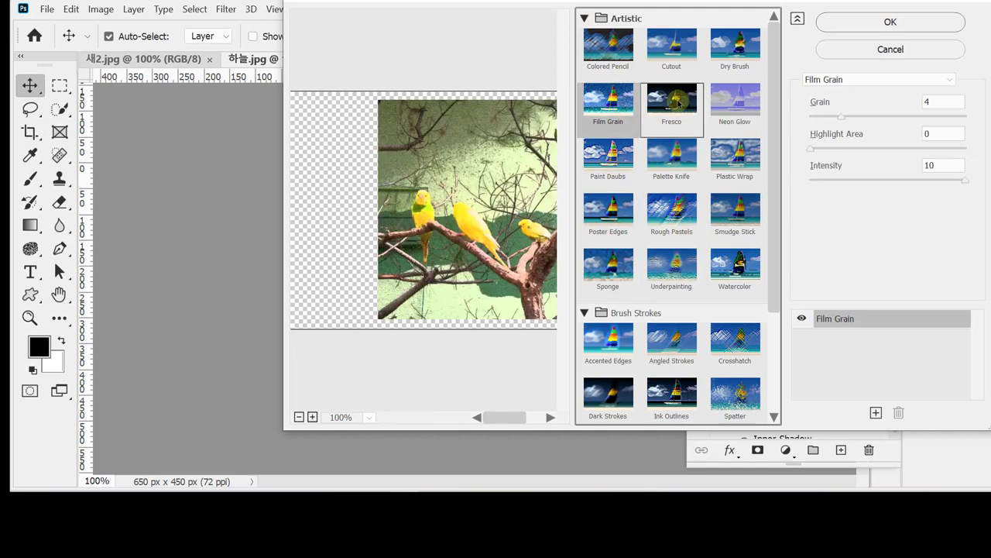
{"action": "left_click", "coordinate": [676, 105]}
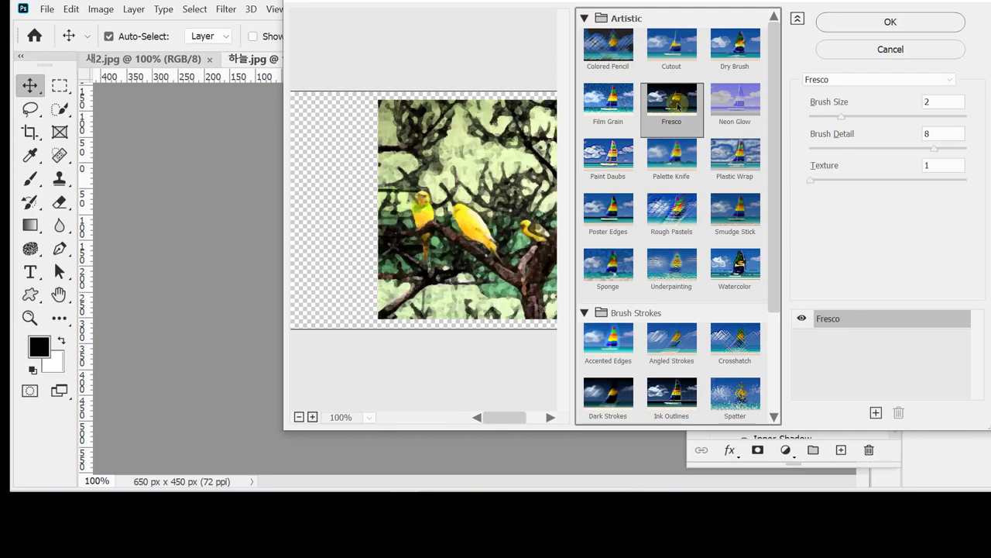
Apply the Paint Daubs filter to the parrot photo with brush size 8, sharpness 7 and the Simple brush type
{"action": "left_click", "coordinate": [610, 156]}
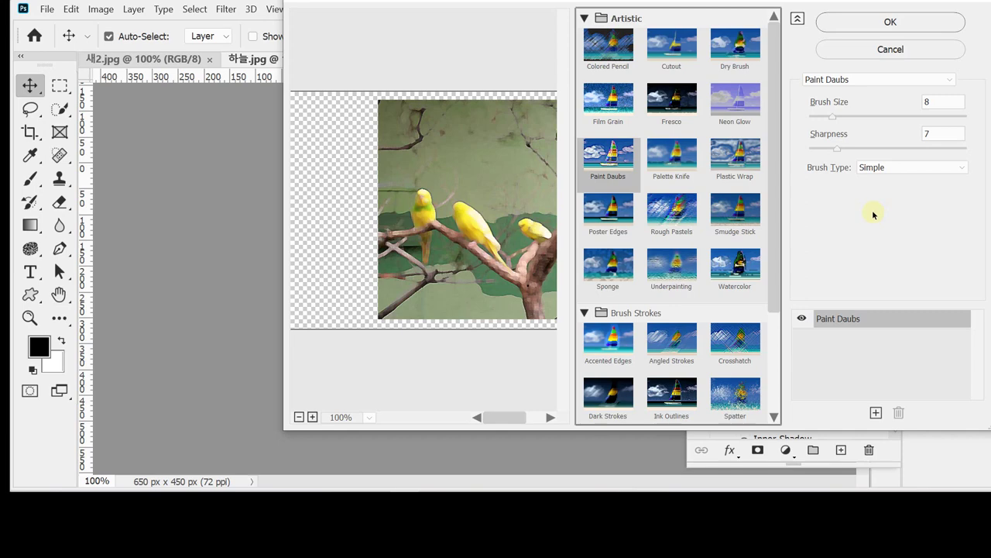
{"action": "left_click", "coordinate": [855, 26]}
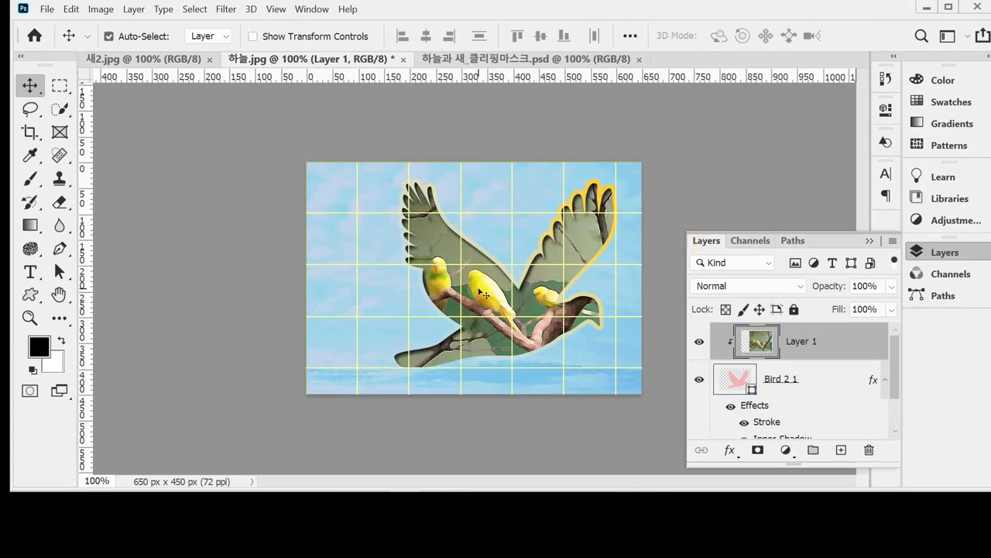
Draw a second Bird 2 custom shape, about 161 by 136 px, in the sky beside the large bird's tail
{"action": "left_click", "coordinate": [29, 293]}
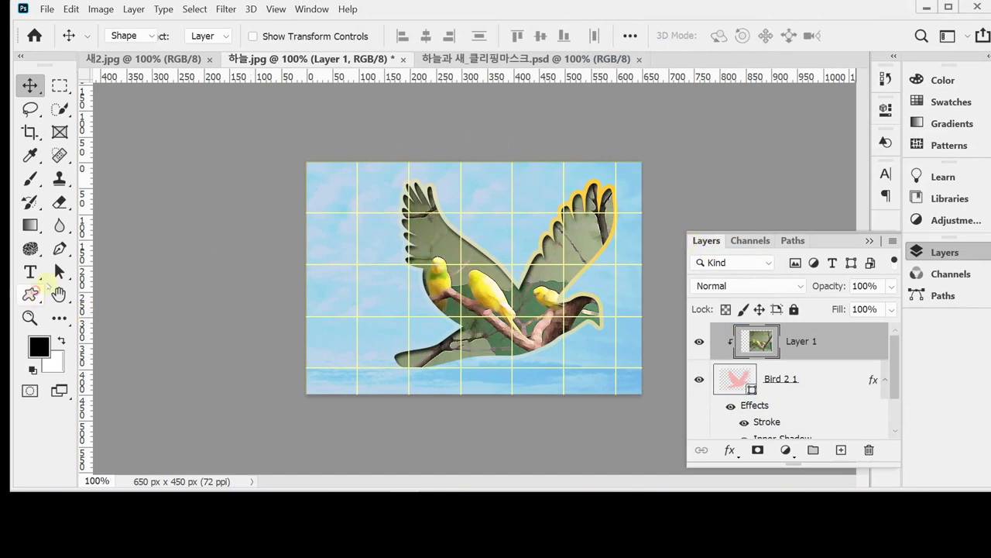
{"action": "left_click", "coordinate": [694, 37]}
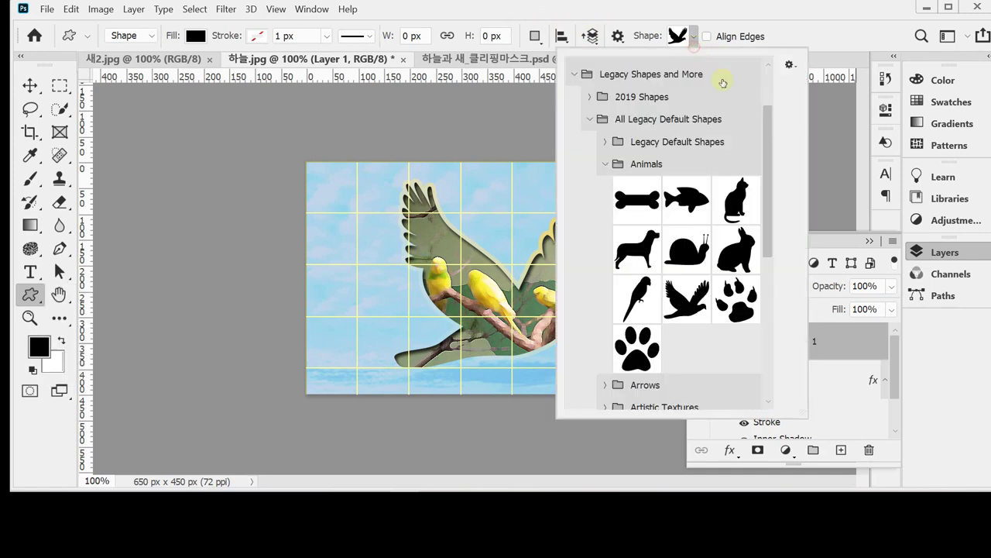
{"action": "left_click", "coordinate": [760, 26]}
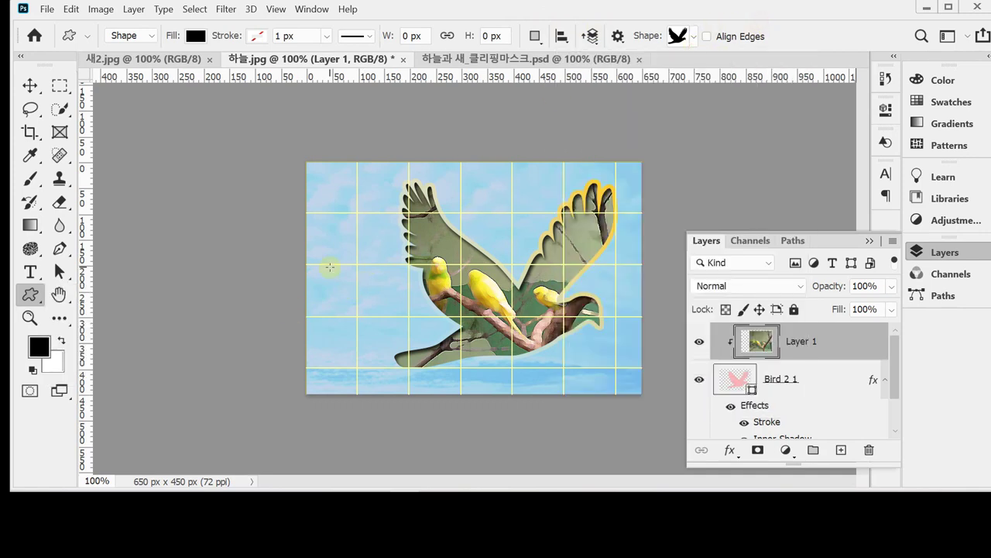
{"action": "left_click_drag", "start_coordinate": [319, 255], "coordinate": [401, 330]}
{"action": "left_click_drag", "start_coordinate": [358, 291], "coordinate": [363, 299]}
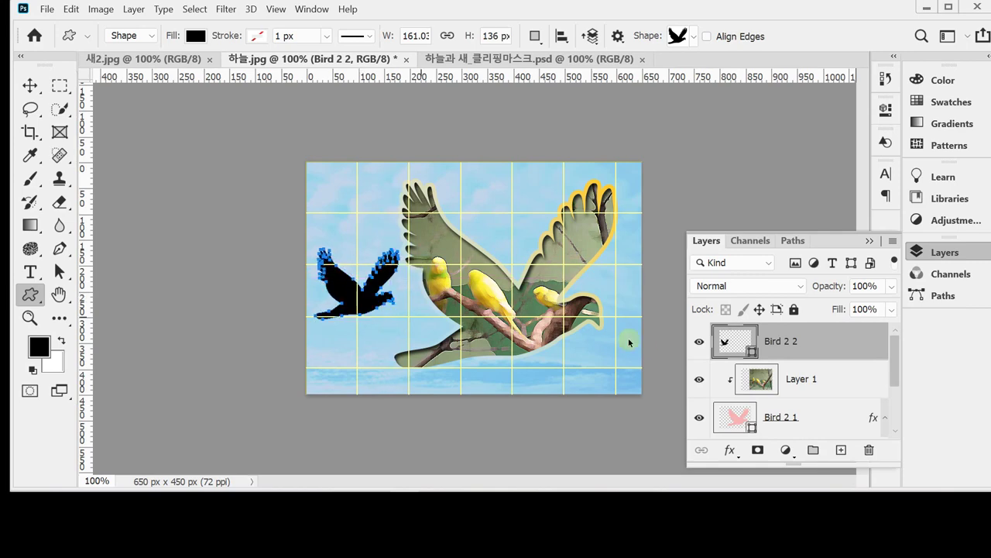
Change the fill colour of the small bird shape to white, ffffff
{"action": "double_click", "coordinate": [725, 351]}
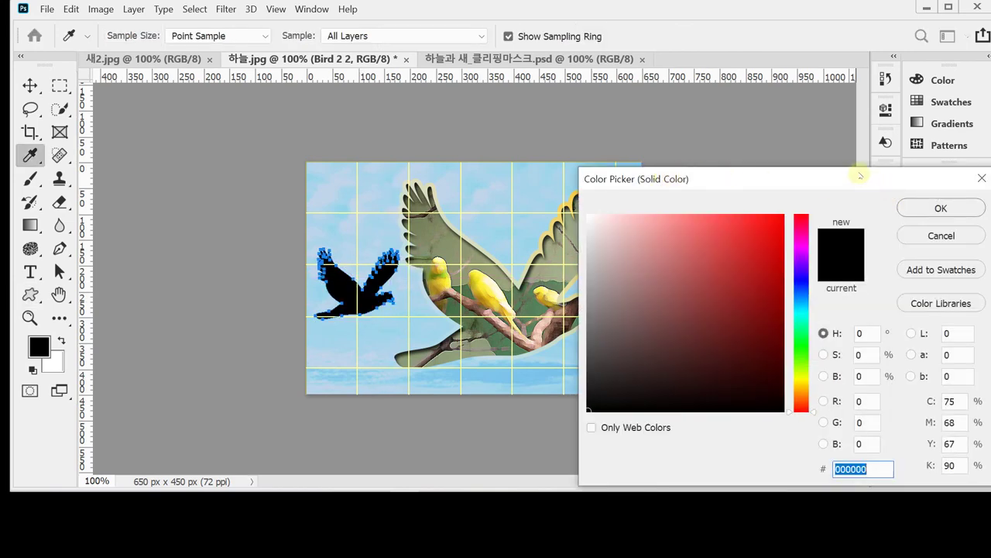
{"action": "left_click_drag", "start_coordinate": [860, 177], "coordinate": [843, 379]}
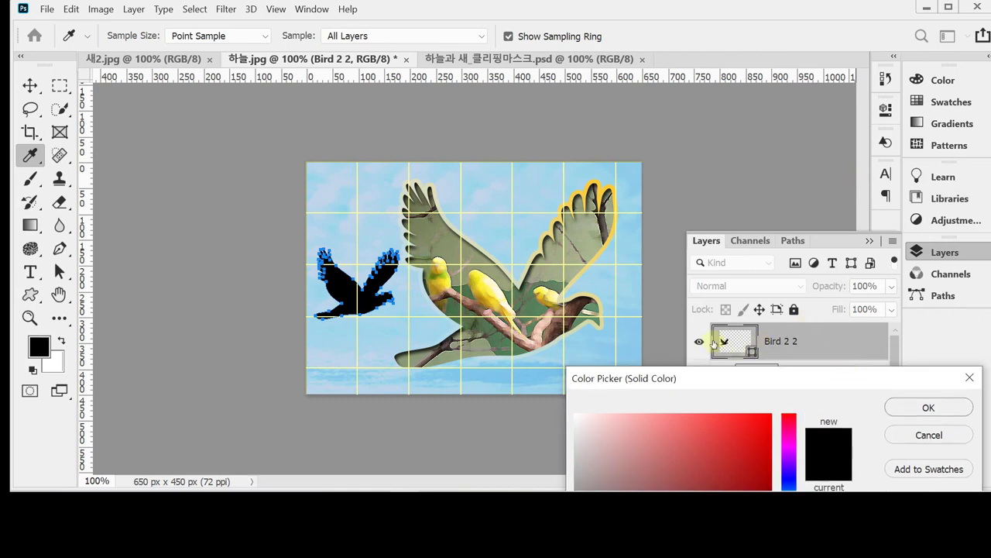
{"action": "left_click_drag", "start_coordinate": [715, 377], "coordinate": [710, 164]}
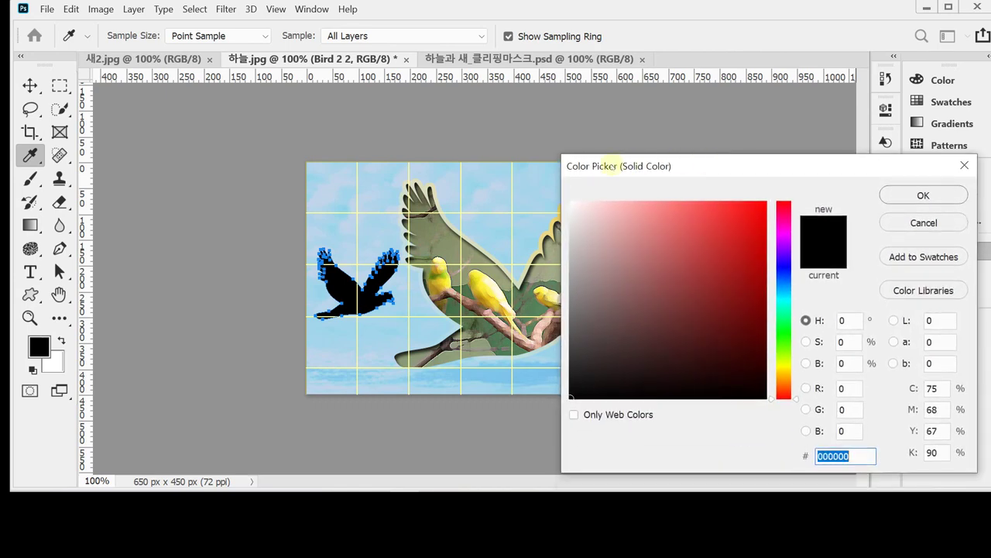
{"action": "type", "text": "ffffff"}
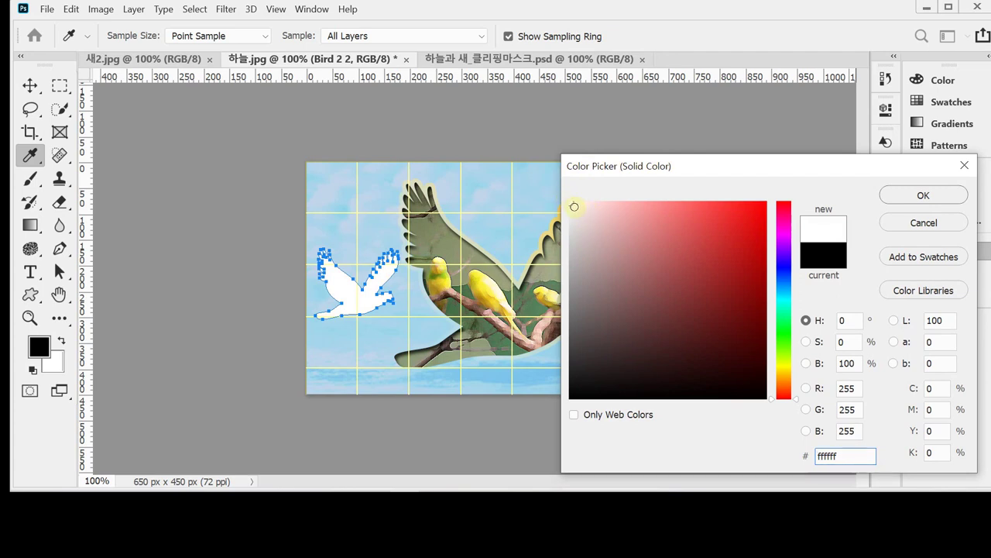
{"action": "left_click", "coordinate": [569, 204]}
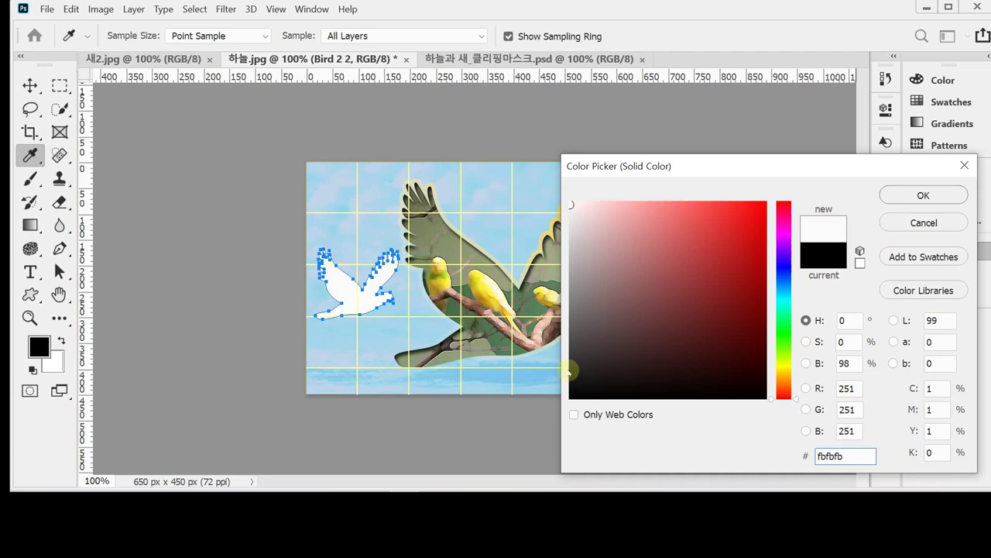
{"action": "left_click", "coordinate": [570, 205]}
{"action": "left_click_drag", "start_coordinate": [571, 206], "coordinate": [574, 203]}
{"action": "left_click", "coordinate": [570, 202]}
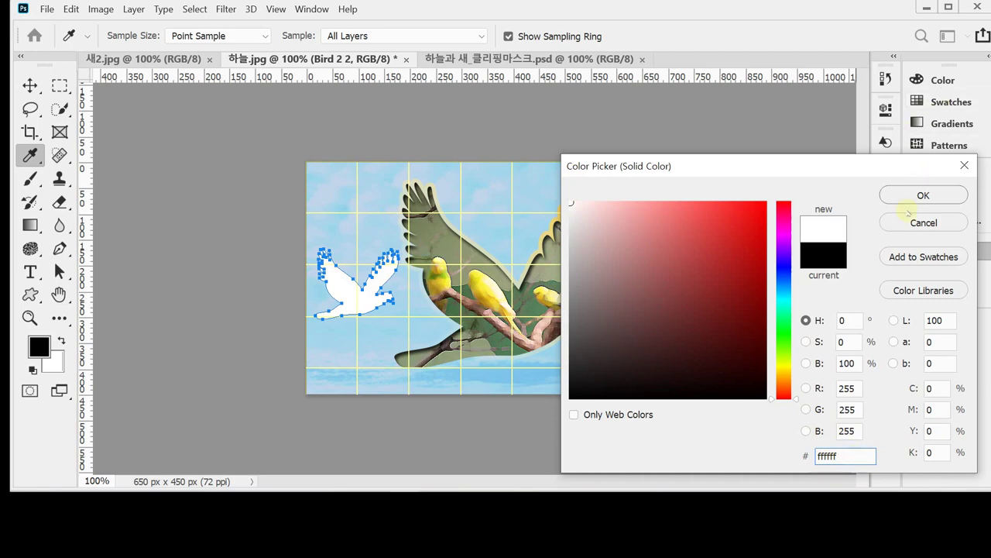
{"action": "left_click", "coordinate": [883, 196]}
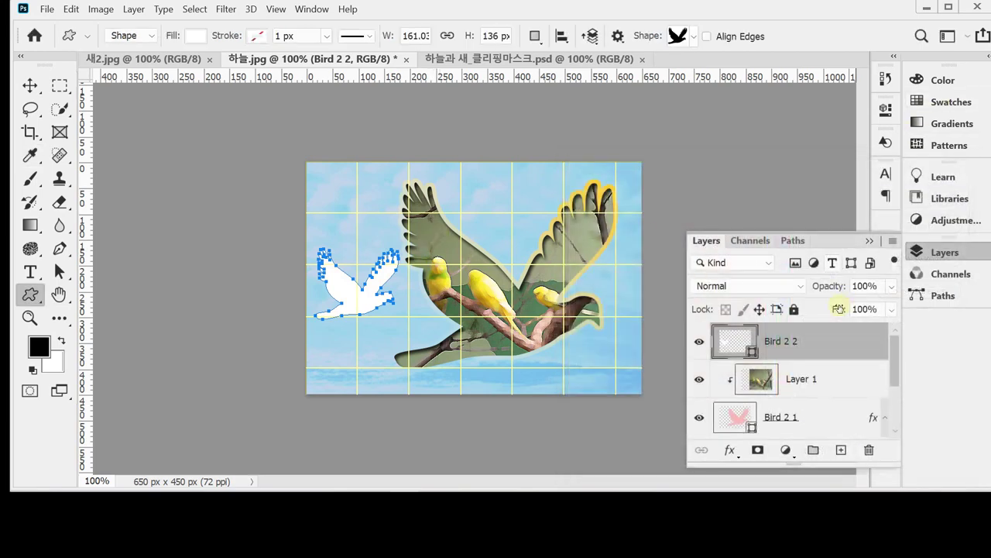
Set the opacity of the small bird layer to 70%
{"action": "left_click", "coordinate": [815, 286]}
{"action": "type", "text": "70"}
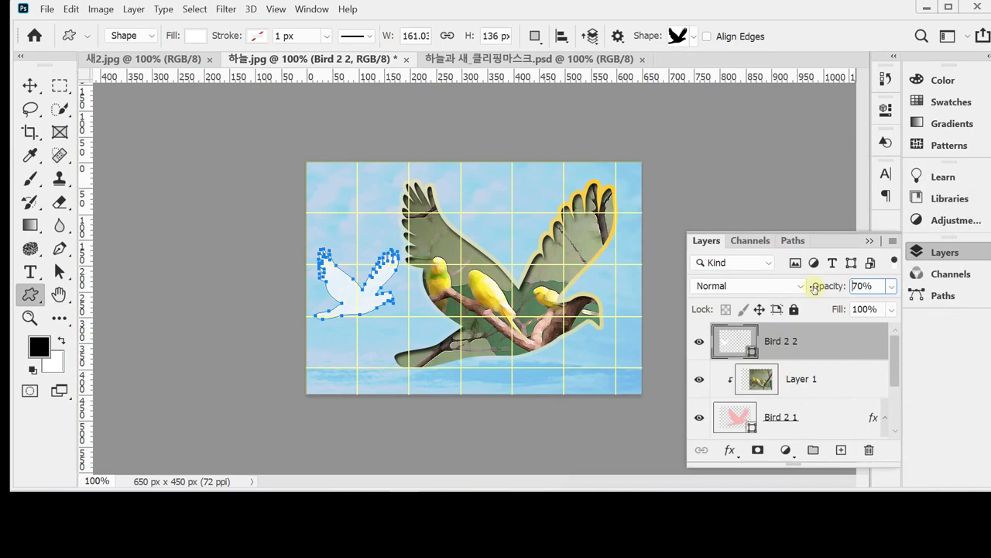
{"action": "key", "text": "Return"}
Add a layer mask to the small bird layer and ready the Gradient Tool with the default black and white colours
{"action": "scroll", "coordinate": [343, 328], "scroll_direction": "up", "scroll_amount": 1}
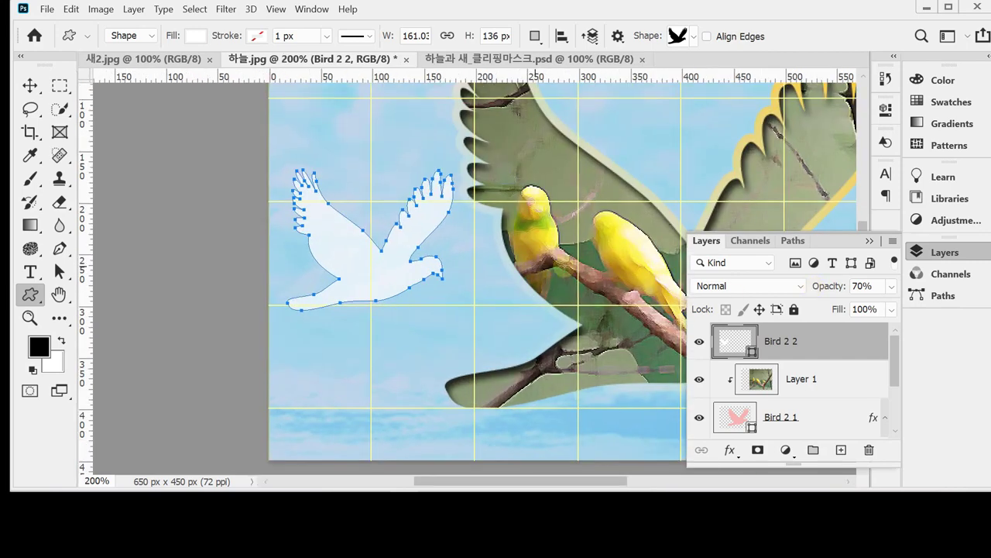
{"action": "left_click", "coordinate": [757, 451]}
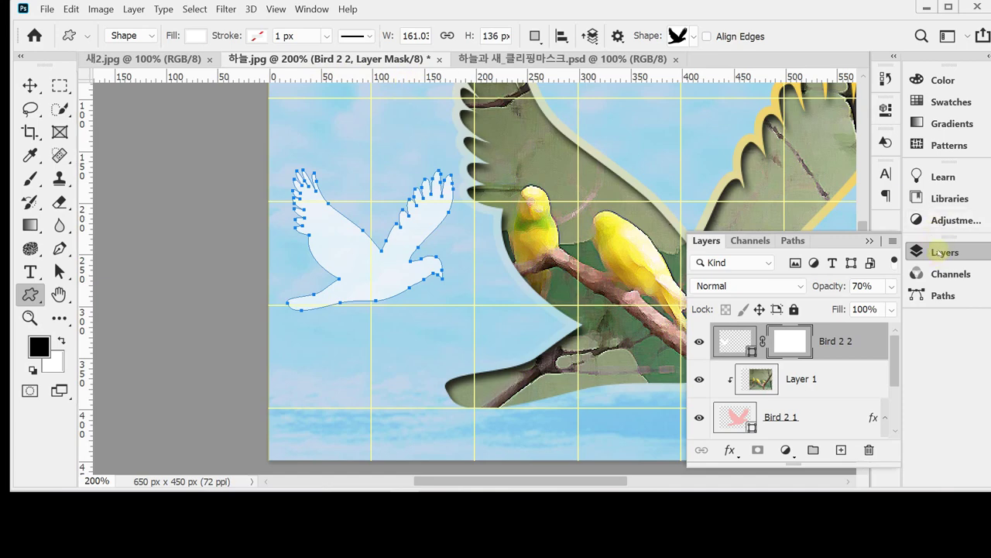
{"action": "left_click_drag", "start_coordinate": [30, 225], "coordinate": [58, 224]}
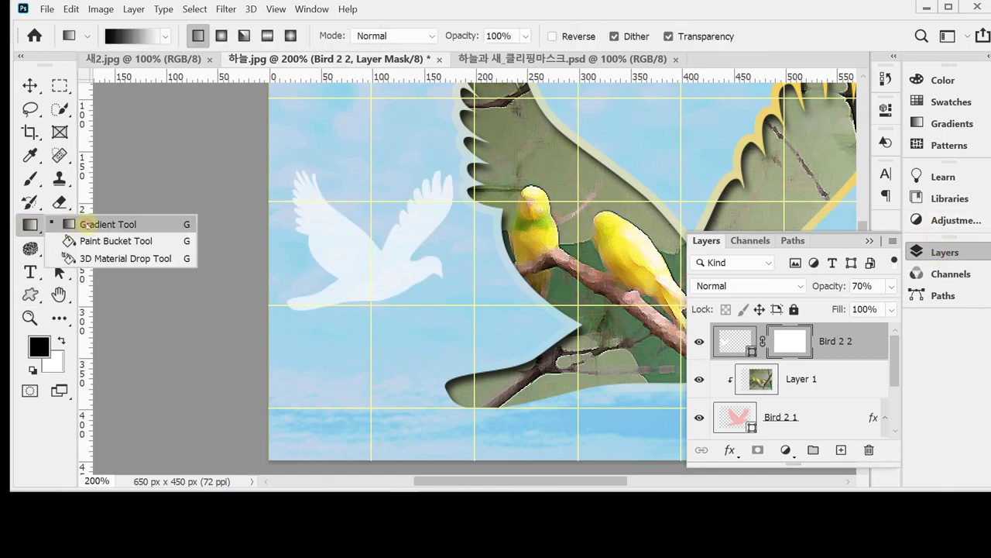
{"action": "left_click", "coordinate": [87, 224]}
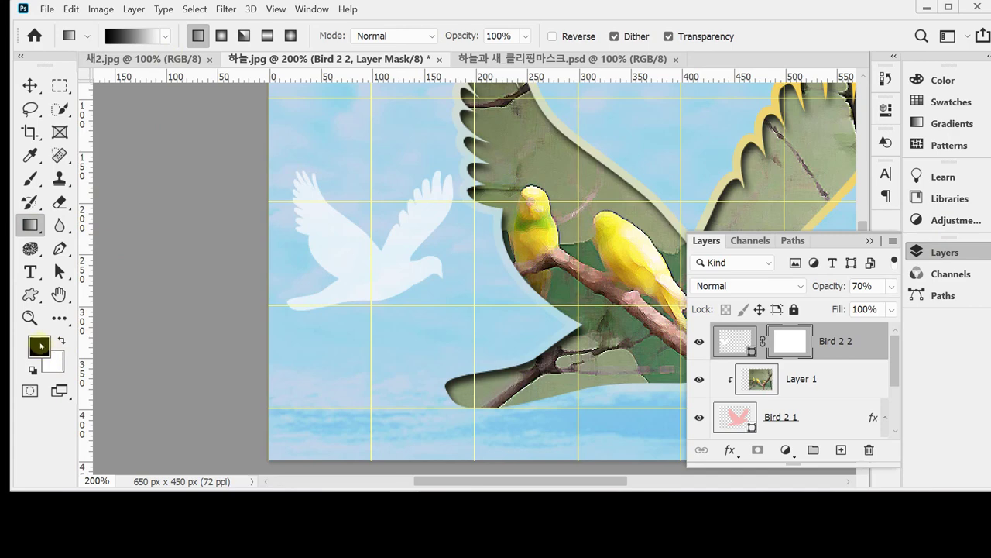
{"action": "key", "text": "d"}
Try black-to-white gradients in different directions and lengths on the small bird's layer mask
{"action": "left_click_drag", "start_coordinate": [371, 307], "coordinate": [371, 257]}
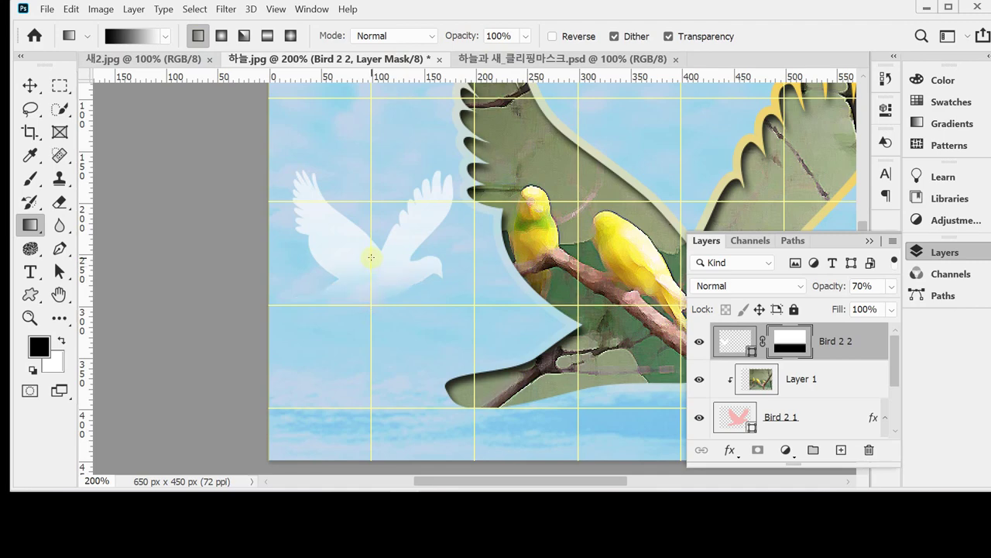
{"action": "left_click_drag", "start_coordinate": [369, 332], "coordinate": [344, 256]}
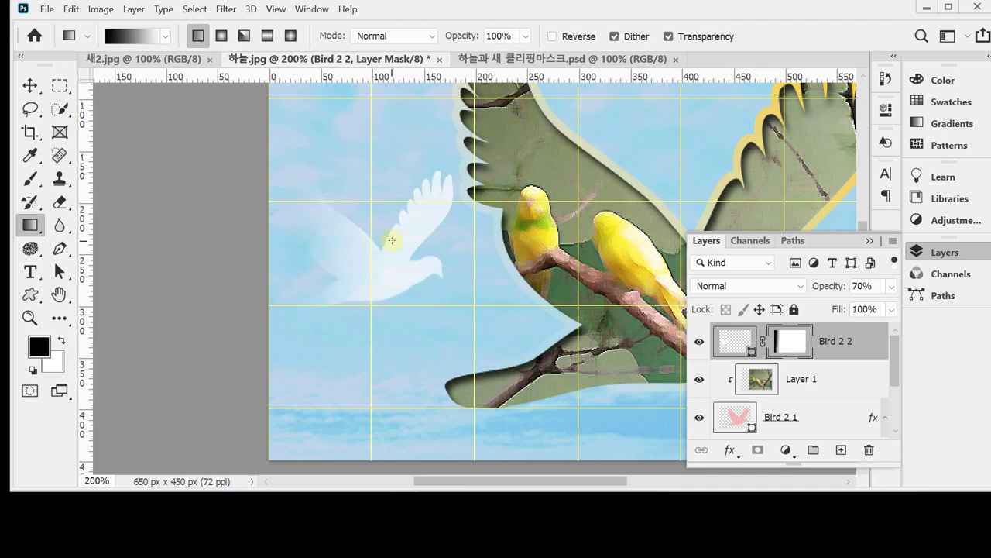
{"action": "left_click_drag", "start_coordinate": [422, 263], "coordinate": [422, 263]}
{"action": "left_click_drag", "start_coordinate": [343, 256], "coordinate": [342, 256]}
{"action": "left_click_drag", "start_coordinate": [365, 316], "coordinate": [376, 276]}
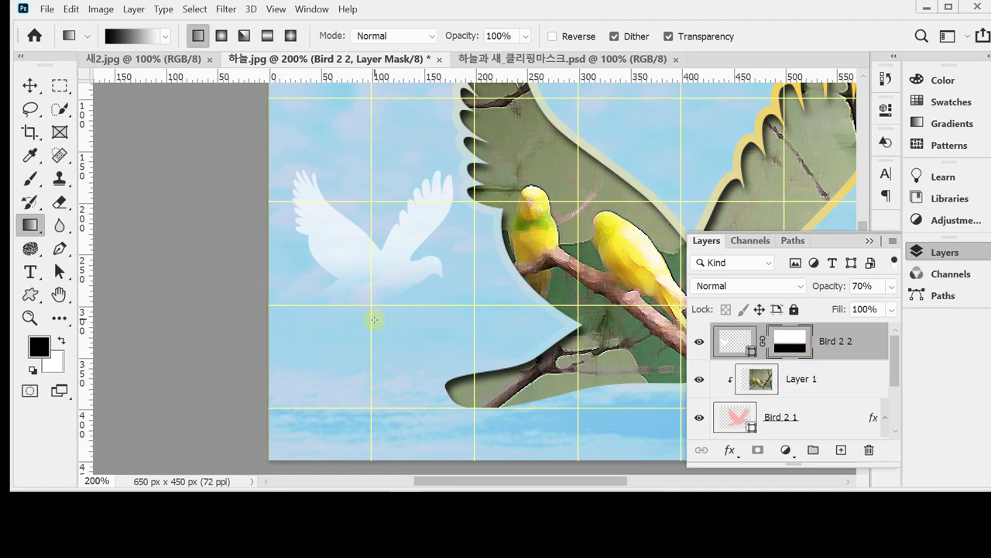
Fade out the small bird's underside with a vertical black-to-white linear gradient on its mask, running from just below the body up to its back
{"action": "left_click_drag", "start_coordinate": [371, 319], "coordinate": [370, 263]}
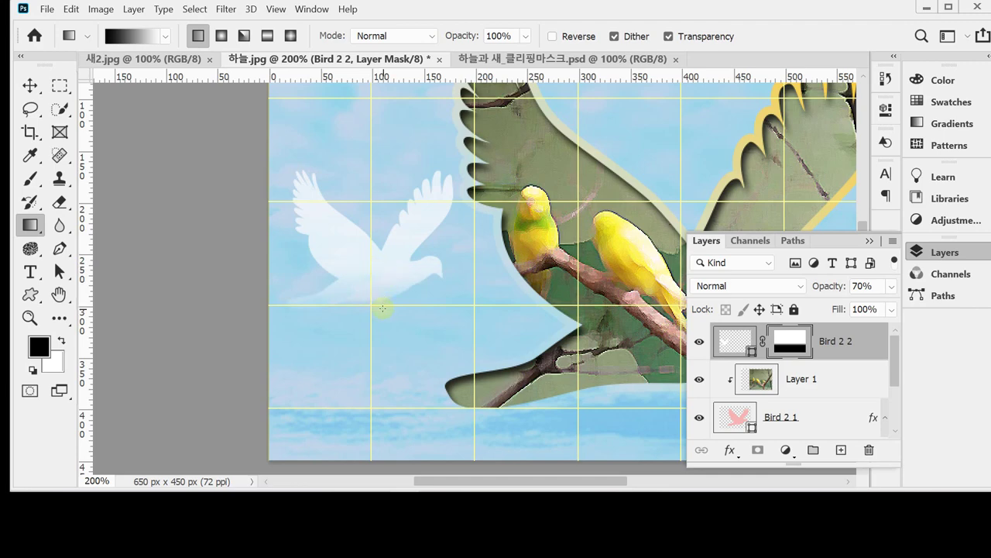
{"action": "mouse_move", "coordinate": [378, 309]}
{"action": "left_mouse_down"}
{"action": "mouse_move", "coordinate": [382, 258]}
{"action": "mouse_move", "coordinate": [378, 309]}
{"action": "left_mouse_up"}
Collapse the layer list and hide the grid to show the whole composition at 100%
{"action": "left_click", "coordinate": [943, 253]}
{"action": "key", "text": "ctrl+minus"}
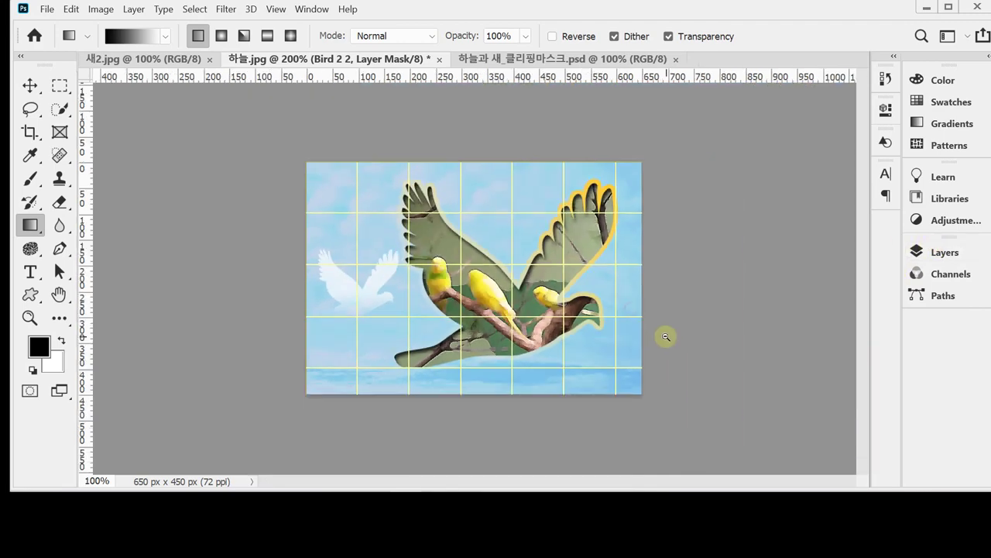
{"action": "key", "text": "ctrl+apostrophe"}
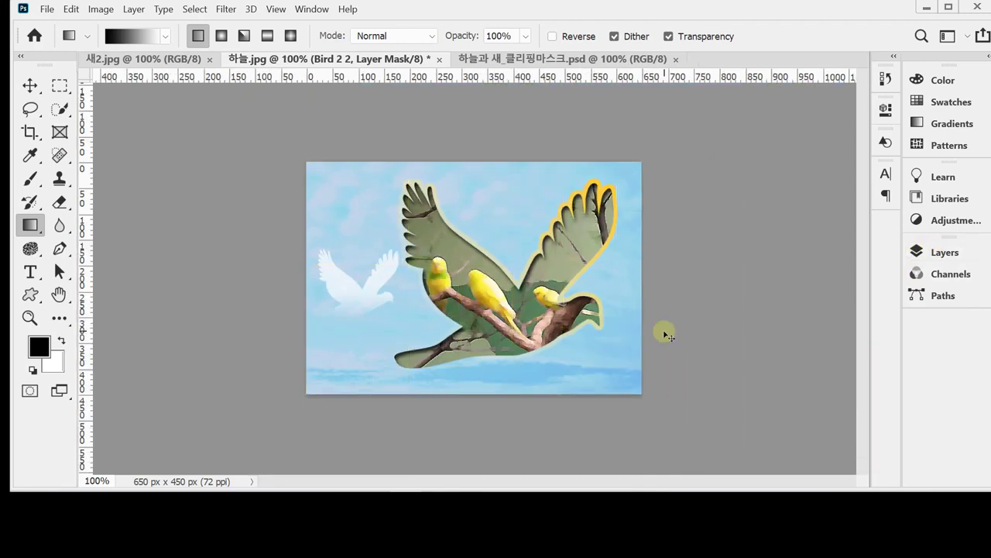